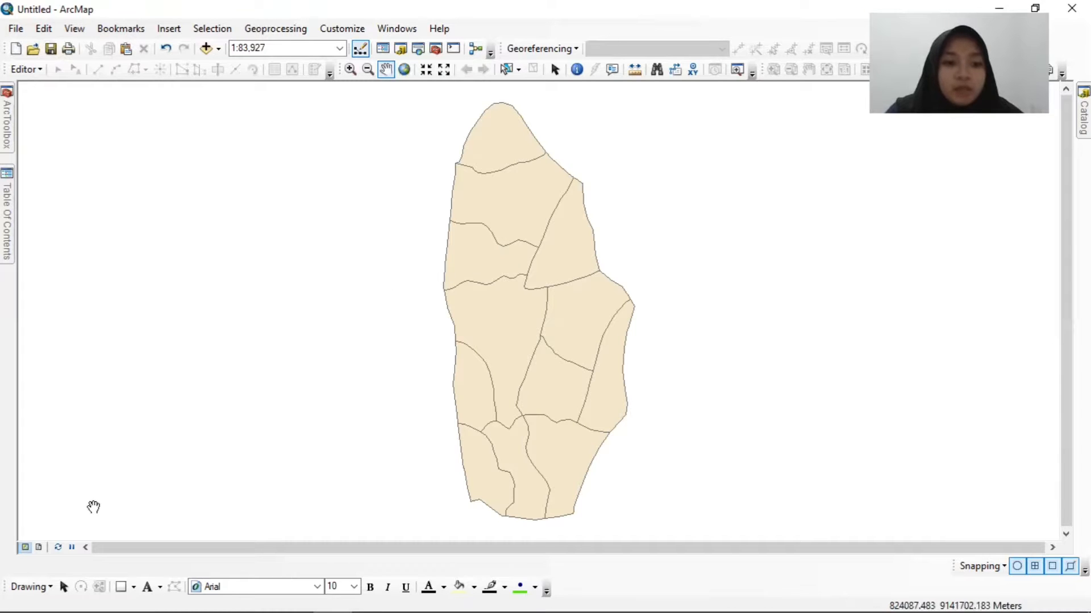
# Switch to the layout page and set it up for Microsoft Print to PDF with A3 paper in landscape orientation.
pyautogui.click(38, 548)
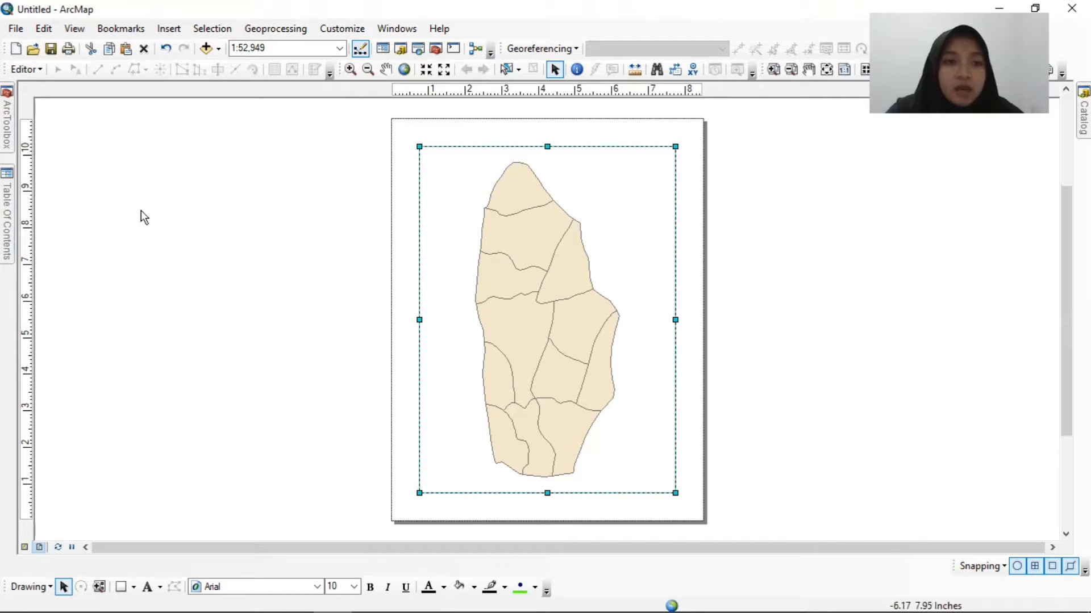
pyautogui.click(16, 29)
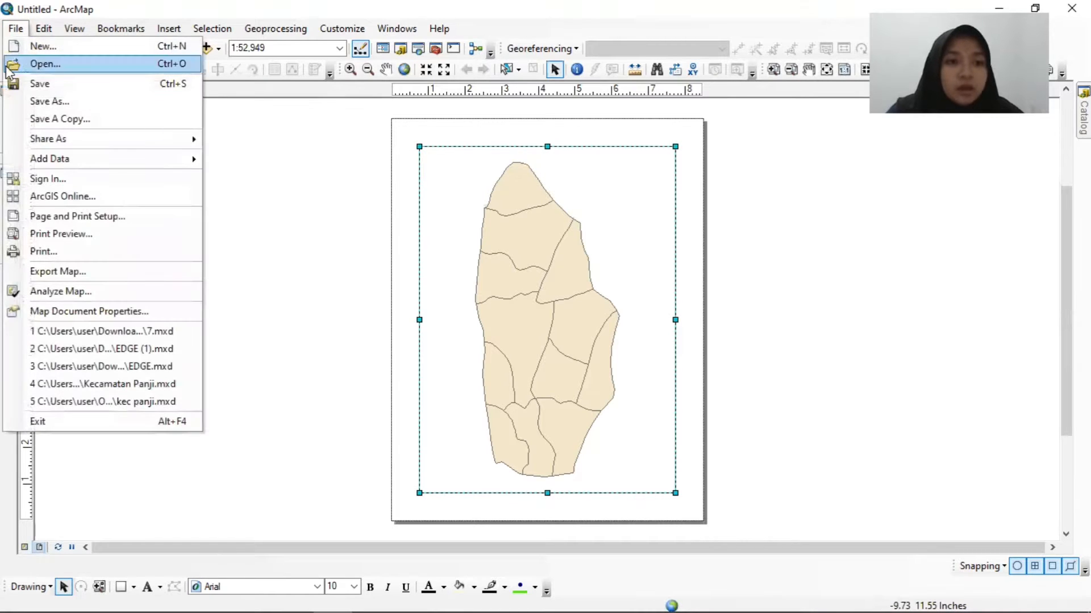
pyautogui.click(92, 221)
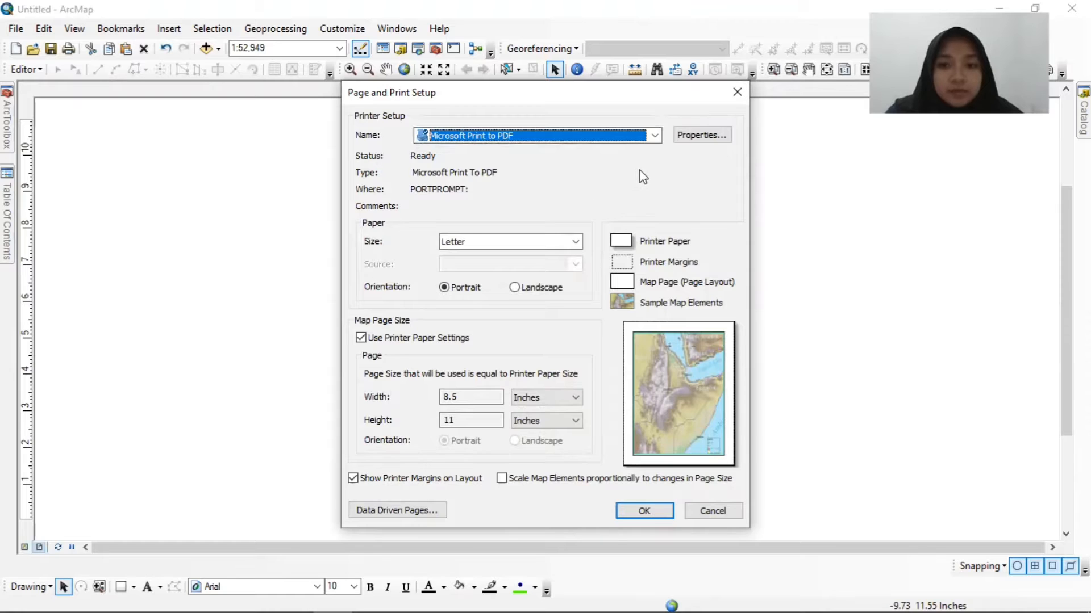
pyautogui.click(654, 137)
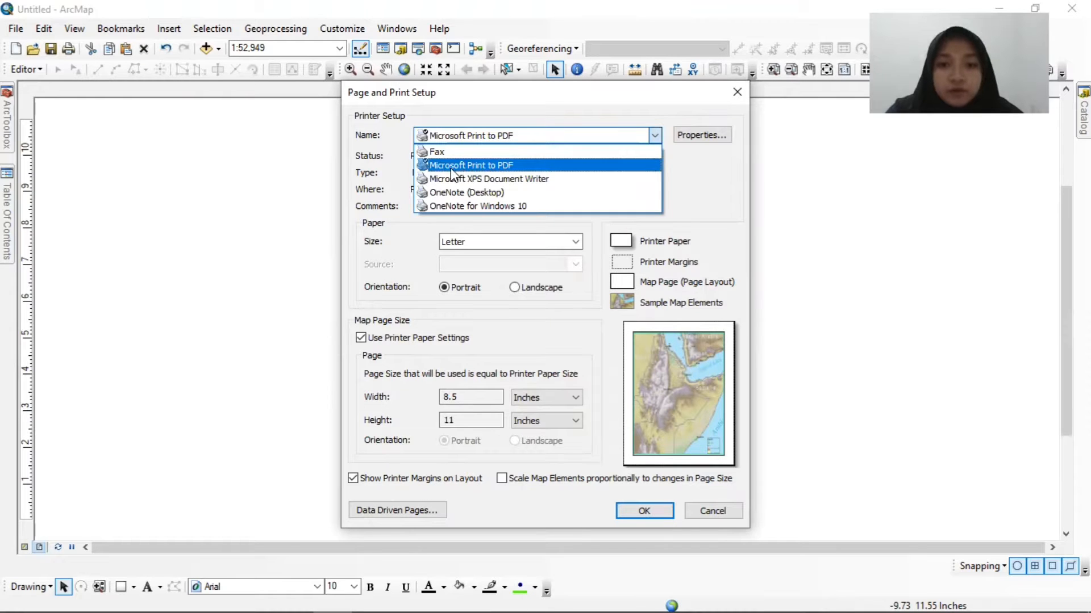
pyautogui.click(499, 165)
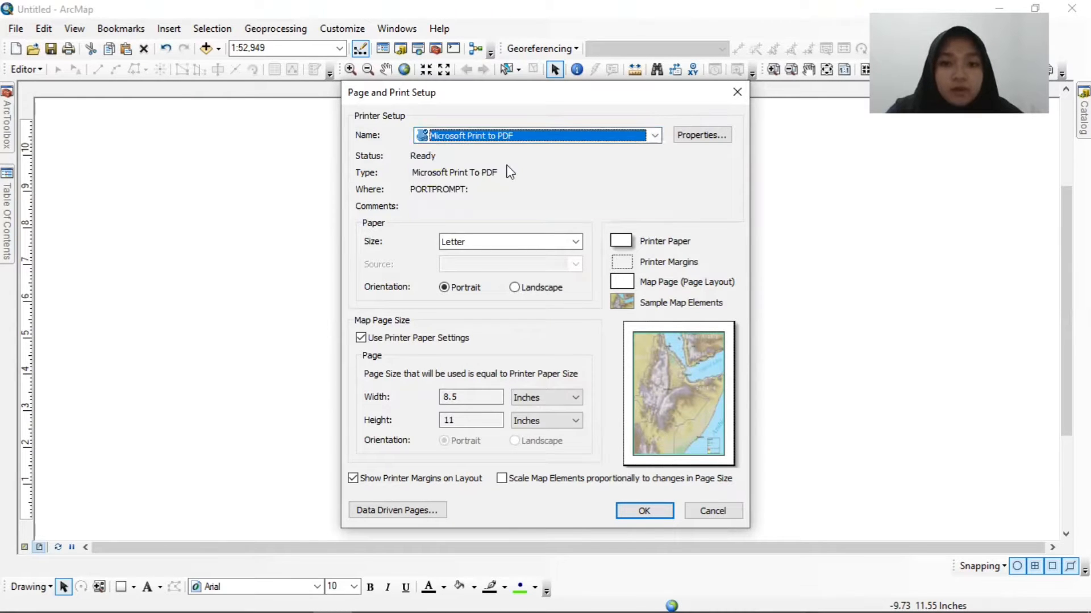
pyautogui.click(576, 244)
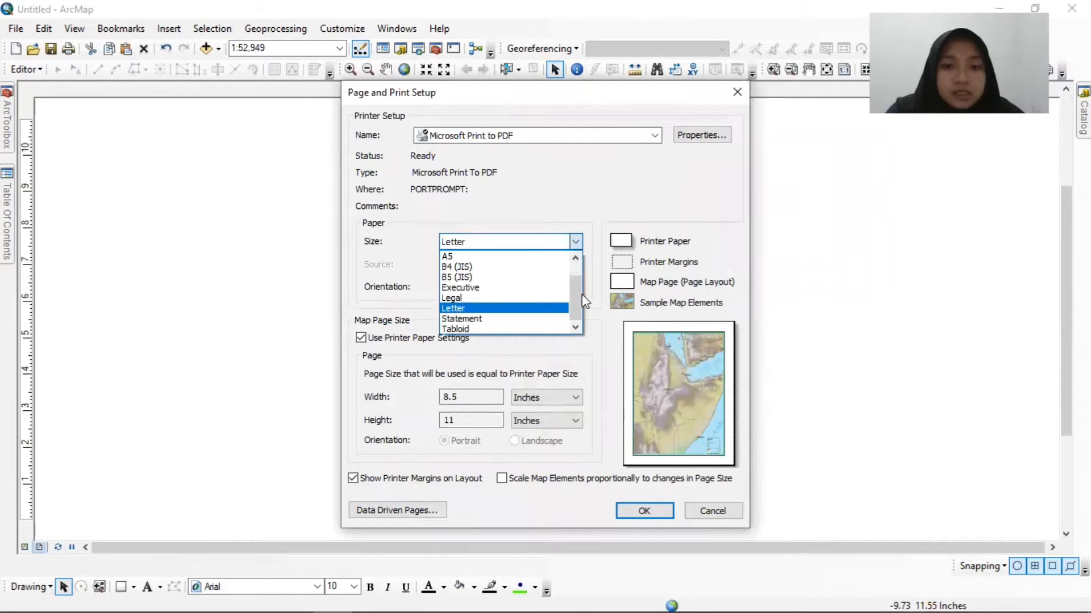
pyautogui.click(575, 259)
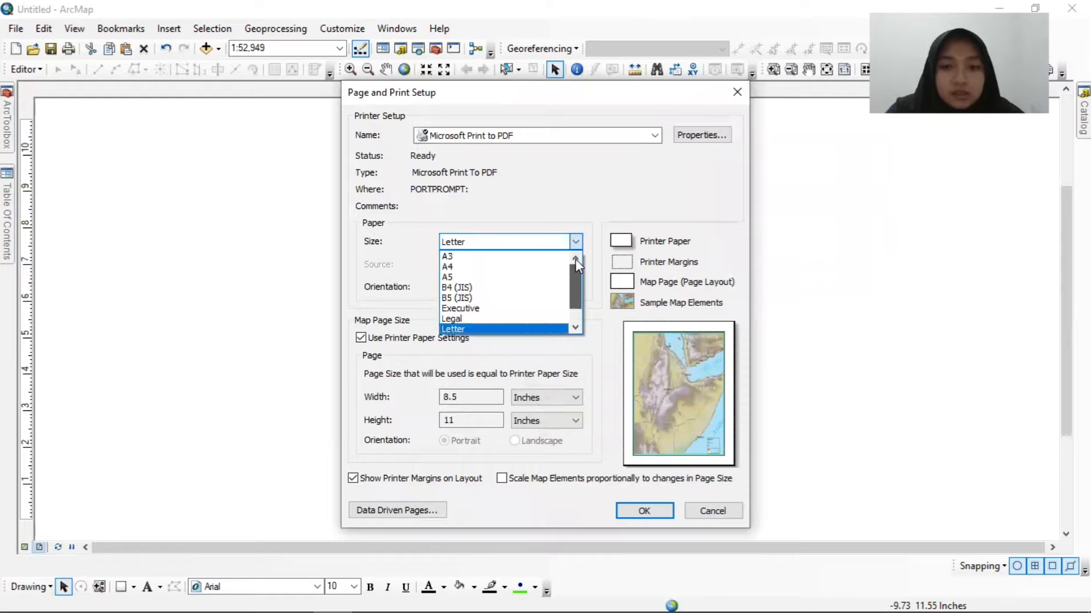
pyautogui.click(483, 259)
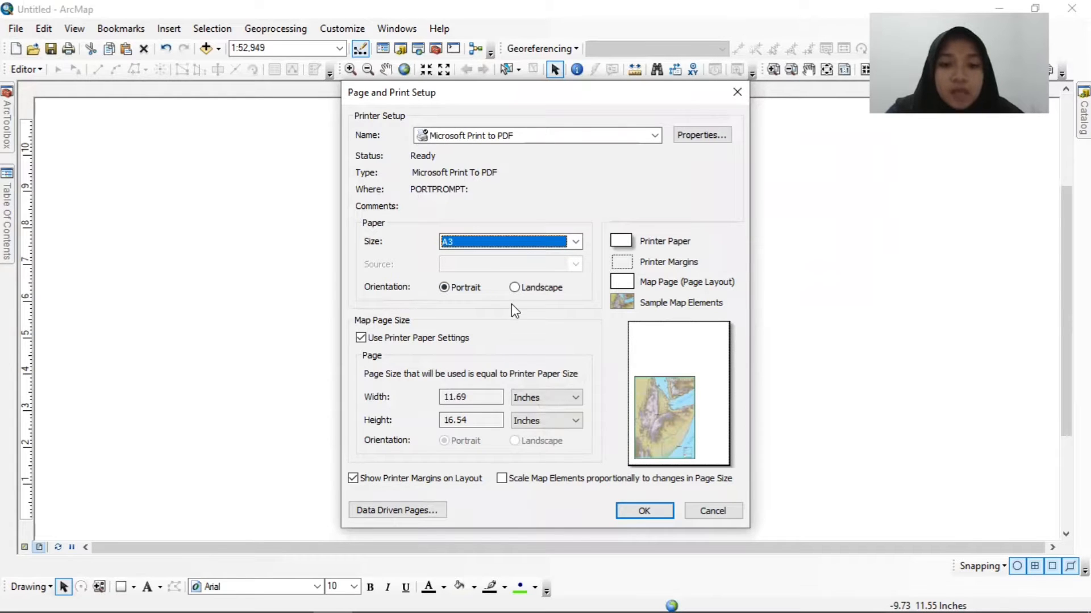
pyautogui.click(514, 287)
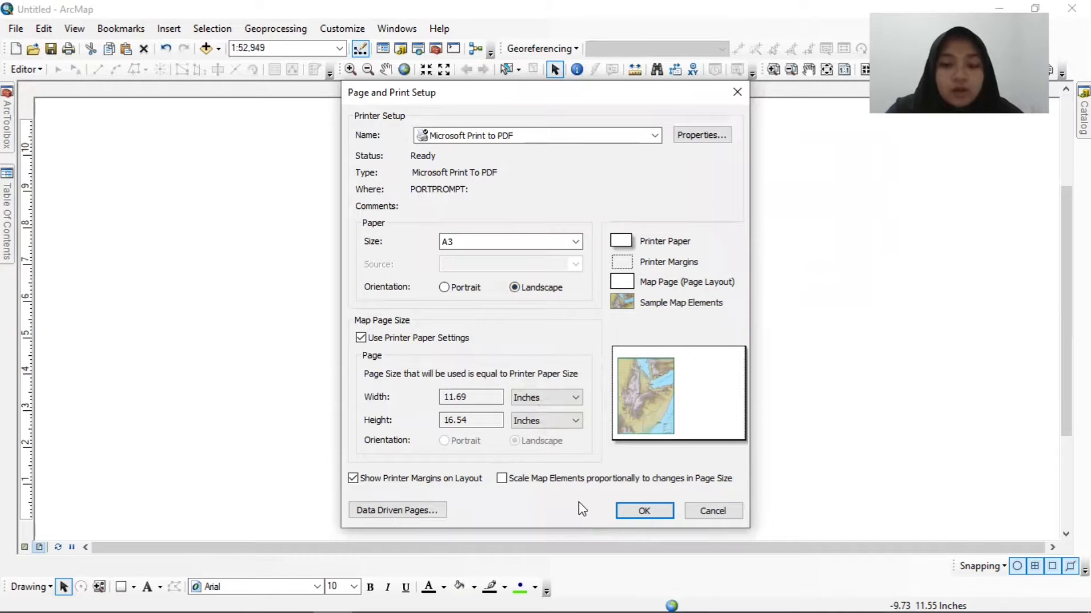
pyautogui.click(627, 510)
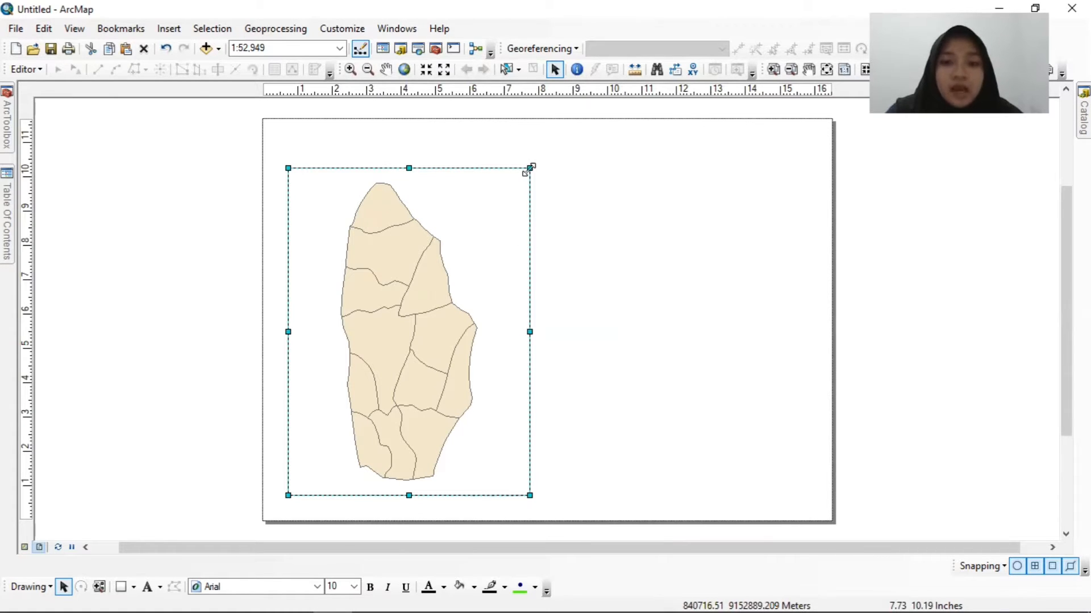
# Enlarge the data frame on the page's left half to about 9 inches wide and nearly the full page height.
pyautogui.moveTo(529, 168); pyautogui.dragTo(585, 135)
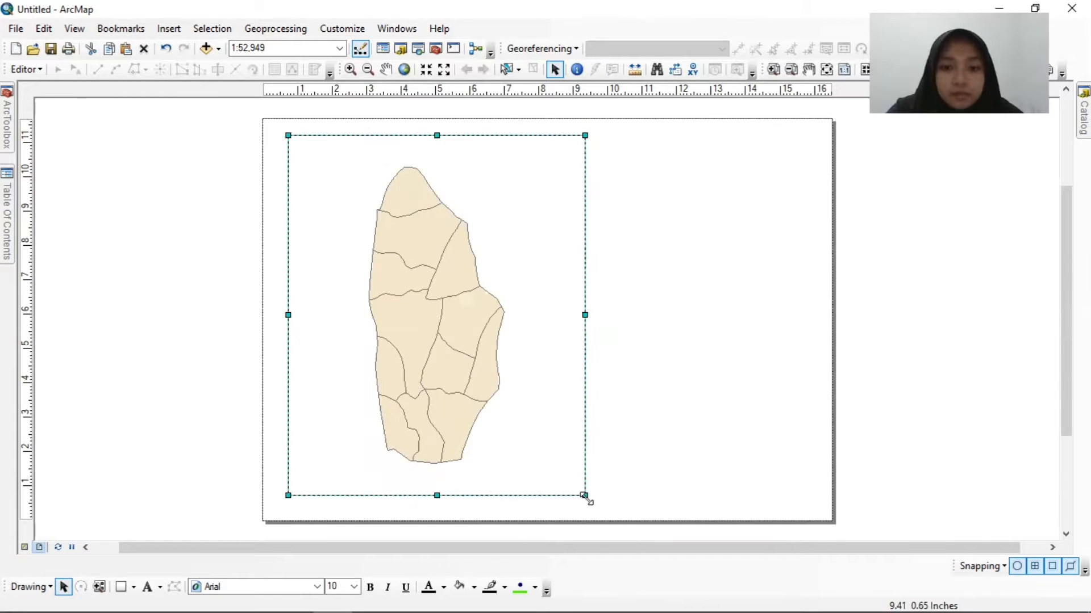
pyautogui.moveTo(585, 496); pyautogui.dragTo(591, 507)
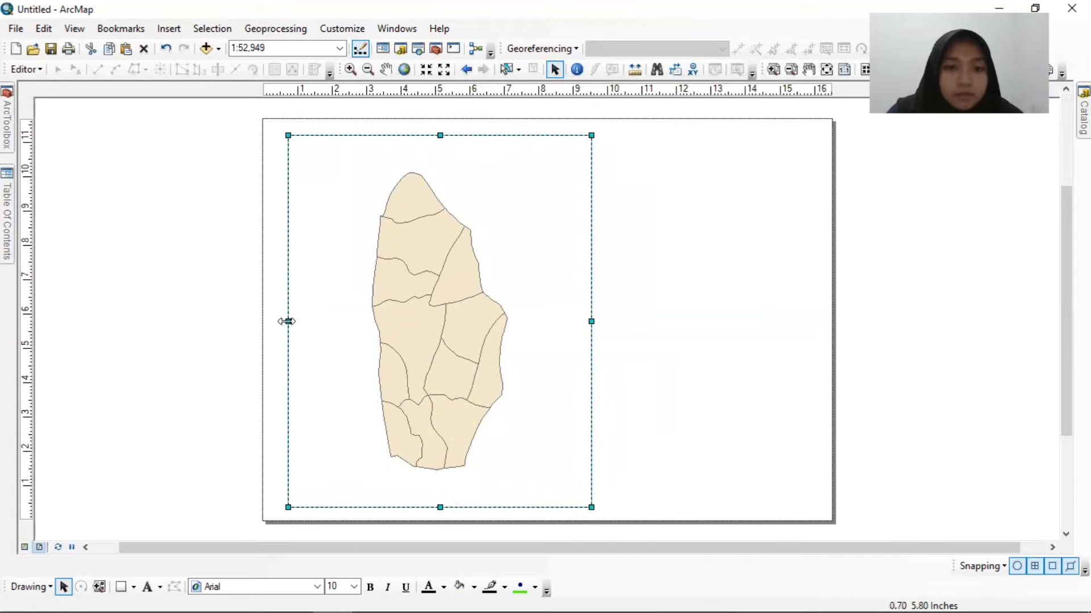
pyautogui.moveTo(287, 321); pyautogui.dragTo(277, 322)
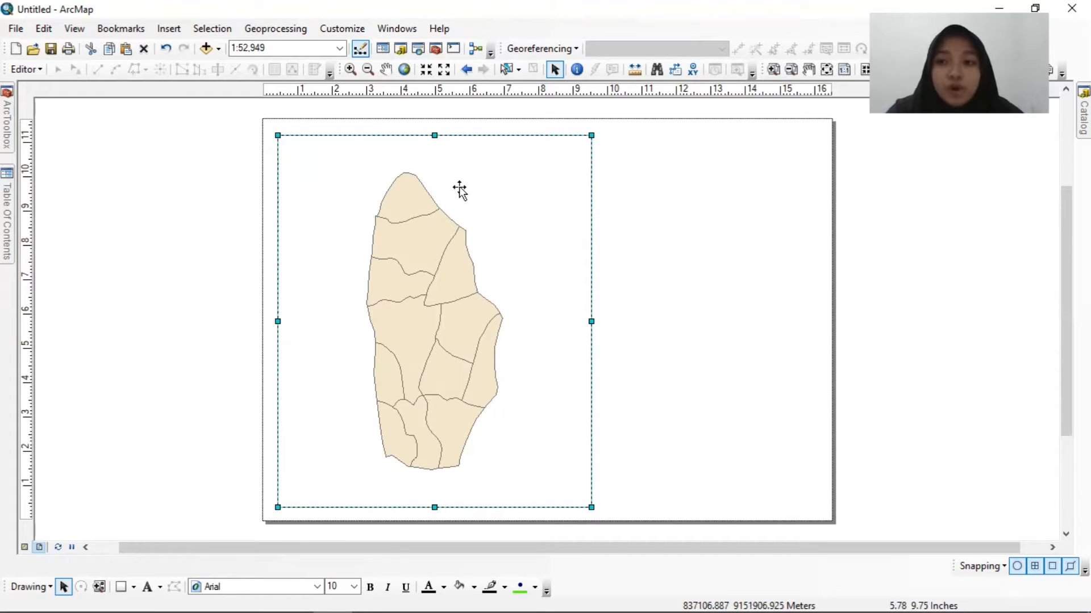
# Add Batas_Admin_Situbondo.shp from the BATAS ADMIN folder as a layer beneath DATA_KECAMATAN_PANJI_BPS_2019.
pyautogui.click(1083, 116)
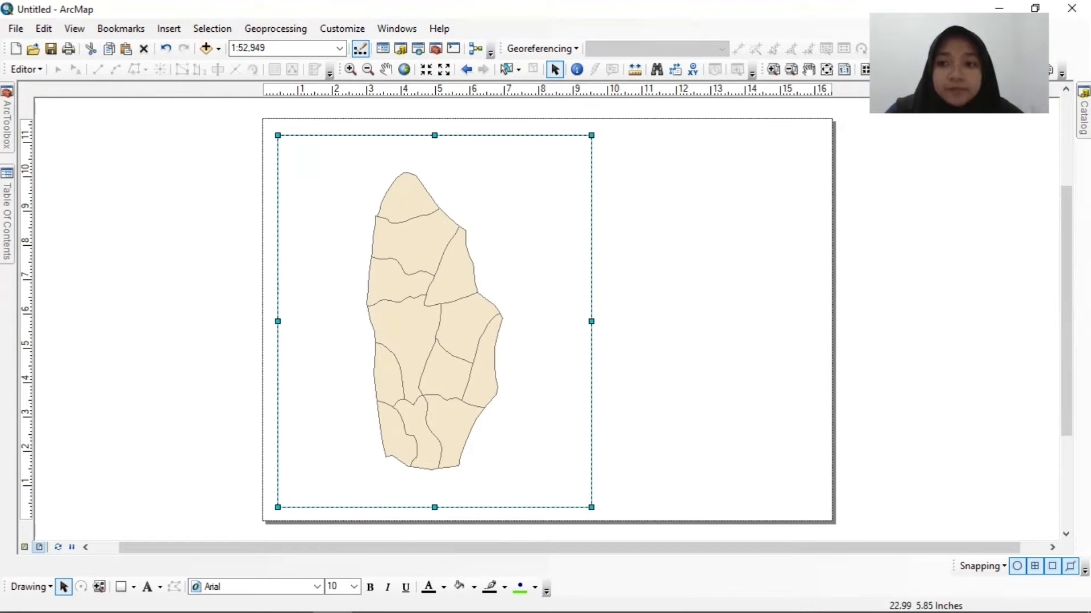
pyautogui.moveTo(1083, 116)
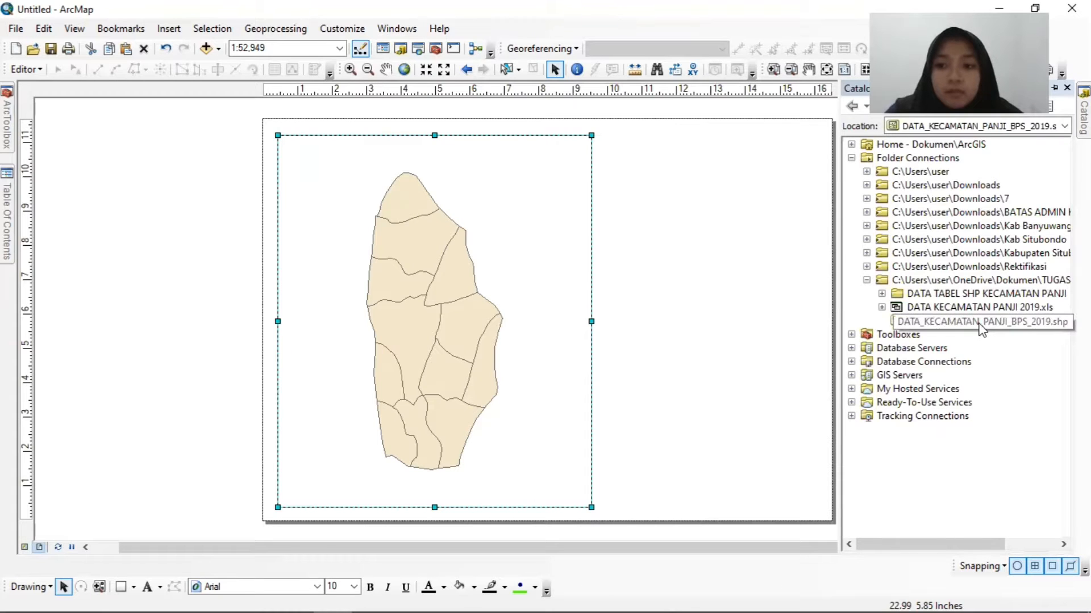
pyautogui.click(866, 212)
pyautogui.moveTo(940, 322)
pyautogui.mouseDown()
pyautogui.moveTo(482, 258)
pyautogui.moveTo(336, 224)
pyautogui.moveTo(122, 250)
pyautogui.moveTo(8, 223)
pyautogui.moveTo(68, 170)
pyautogui.mouseUp()
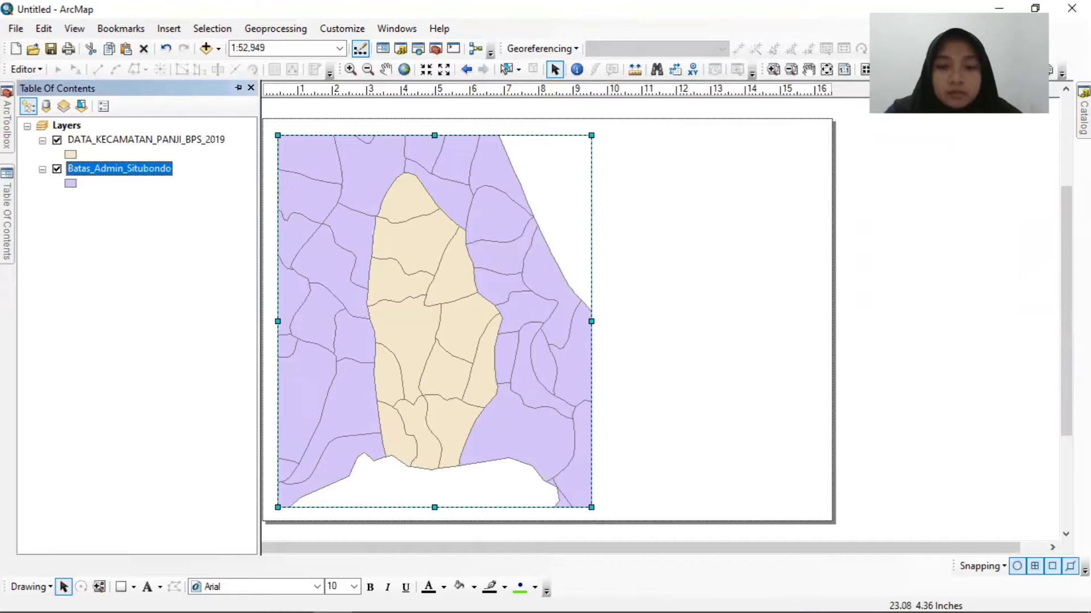
# Add Batas_Admin_Bondowoso.shp as the lowest layer, beneath Batas_Admin_Situbondo, and deselect the data frame.
pyautogui.click(1083, 117)
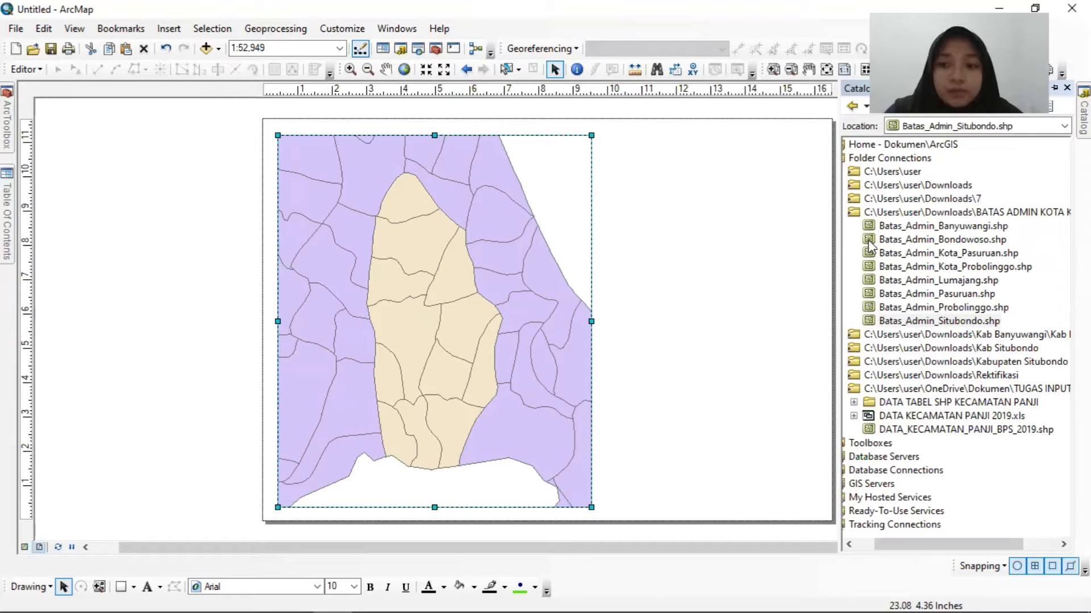
pyautogui.moveTo(870, 246); pyautogui.dragTo(623, 412)
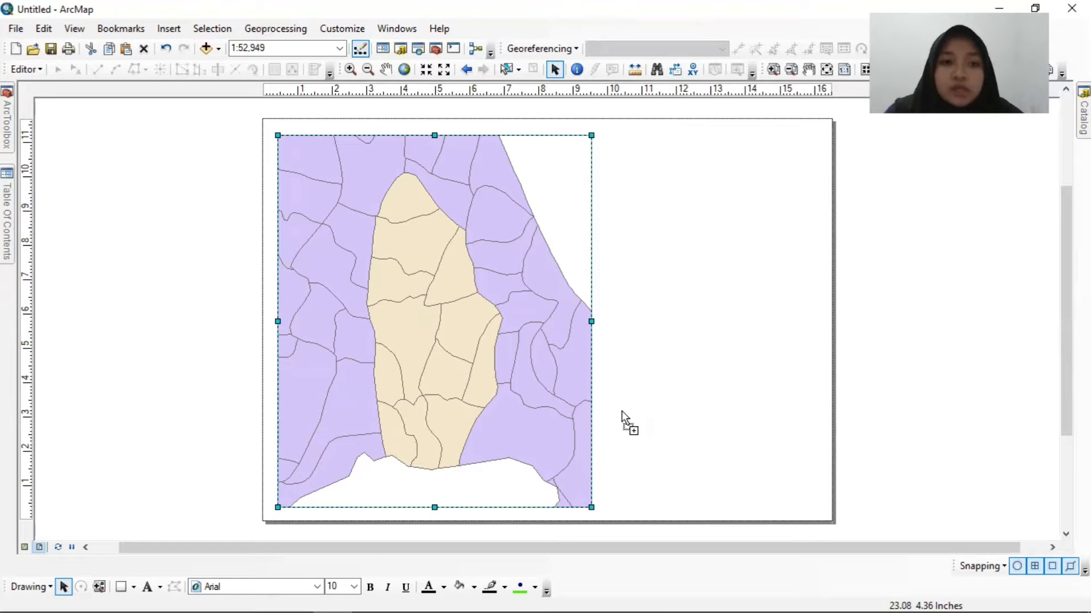
pyautogui.moveTo(543, 444)
pyautogui.mouseDown()
pyautogui.moveTo(480, 430)
pyautogui.moveTo(310, 329)
pyautogui.moveTo(385, 328)
pyautogui.moveTo(91, 263)
pyautogui.moveTo(9, 233)
pyautogui.moveTo(78, 215)
pyautogui.moveTo(89, 198)
pyautogui.mouseUp()
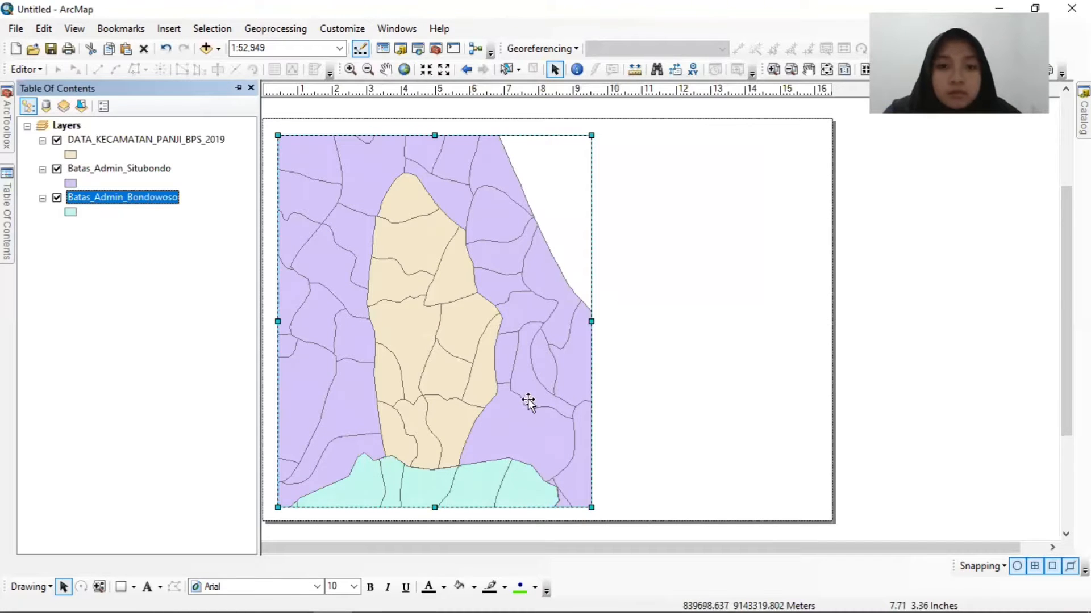
pyautogui.click(902, 322)
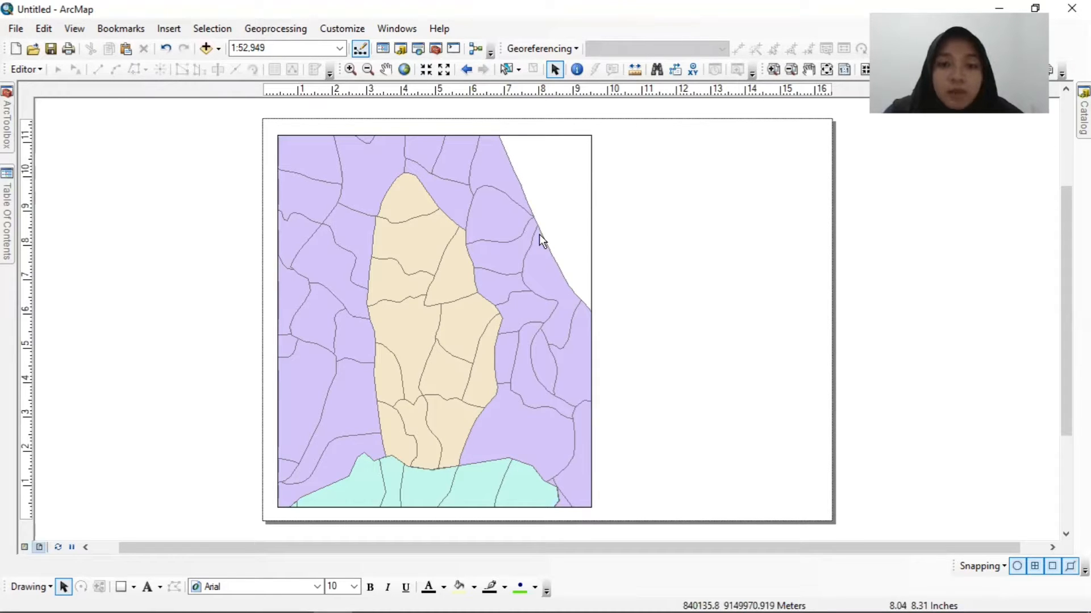
# Give the data frame a Blue background to represent the sea.
pyautogui.rightClick(556, 184)
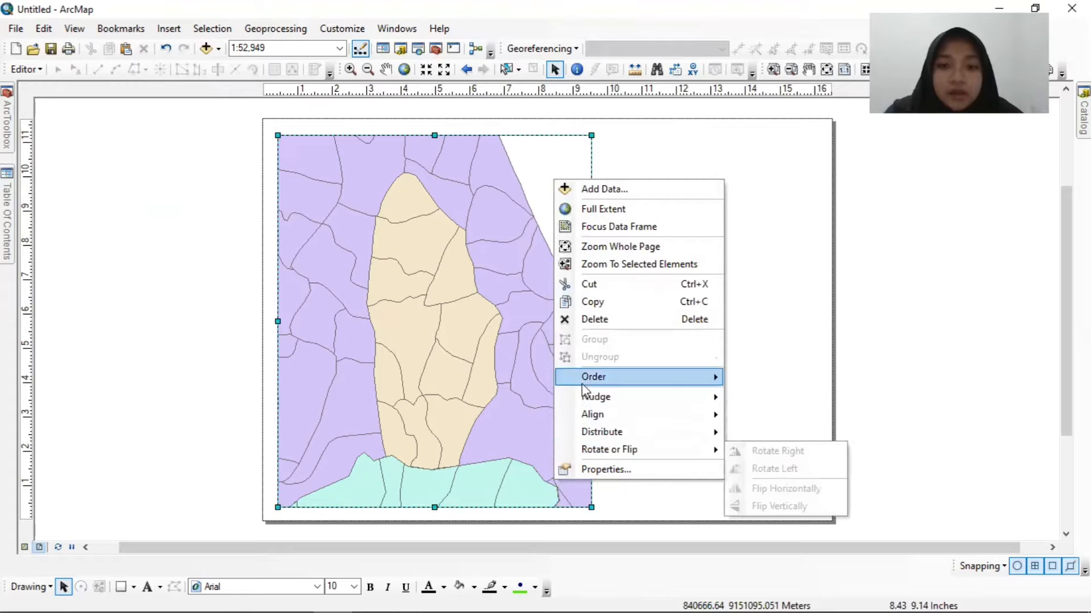
pyautogui.click(588, 469)
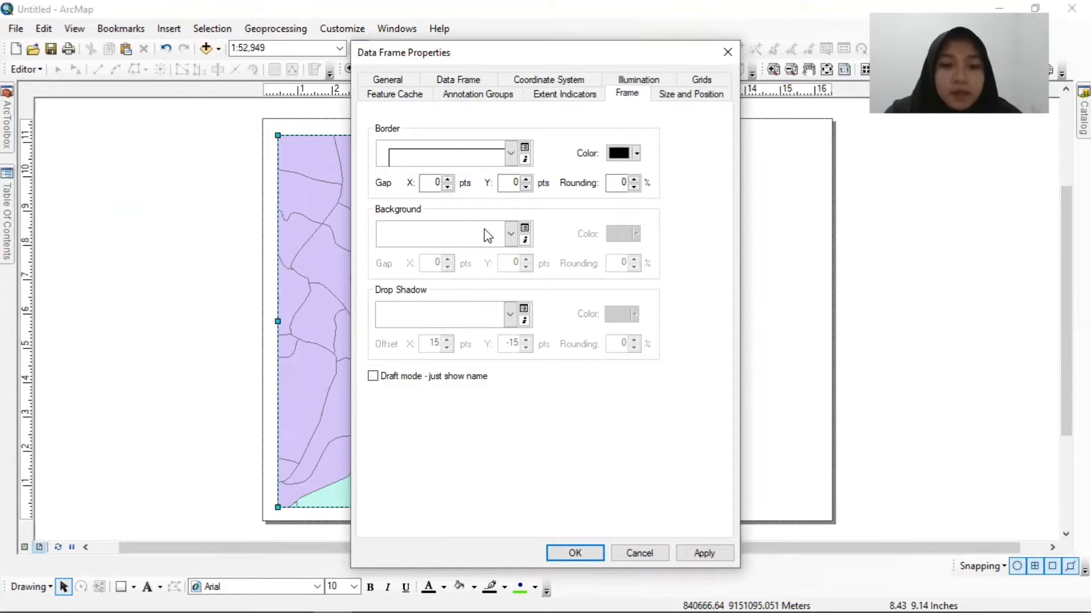
pyautogui.click(512, 234)
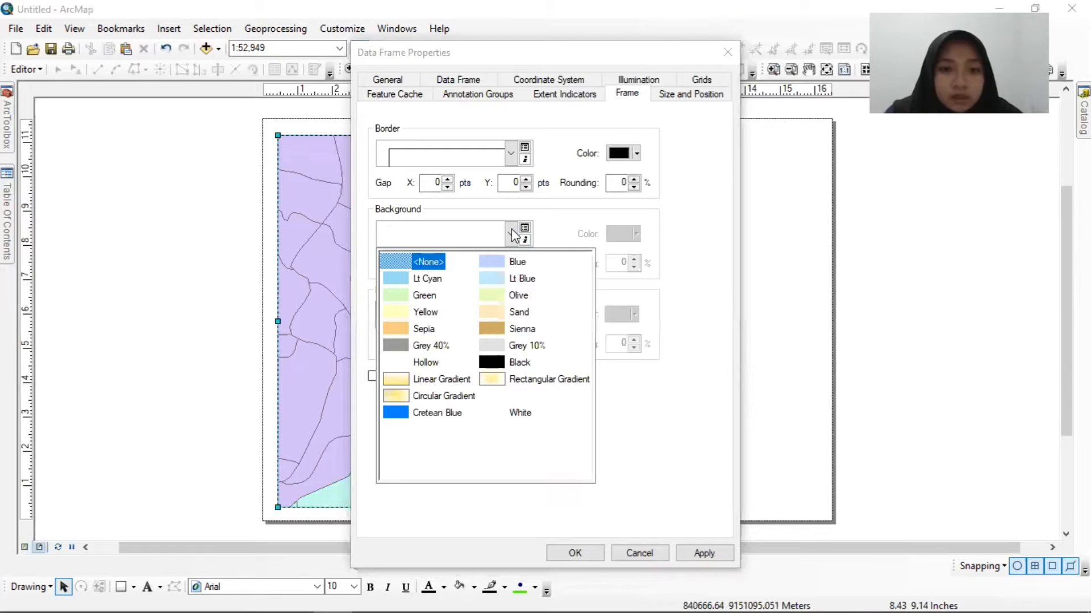
pyautogui.click(491, 264)
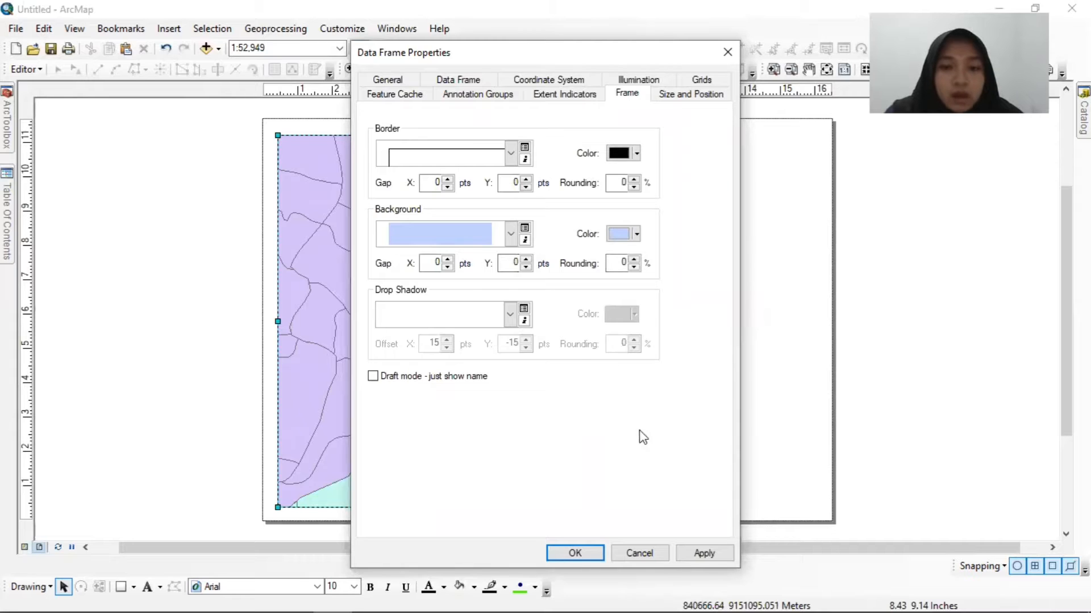
pyautogui.click(584, 554)
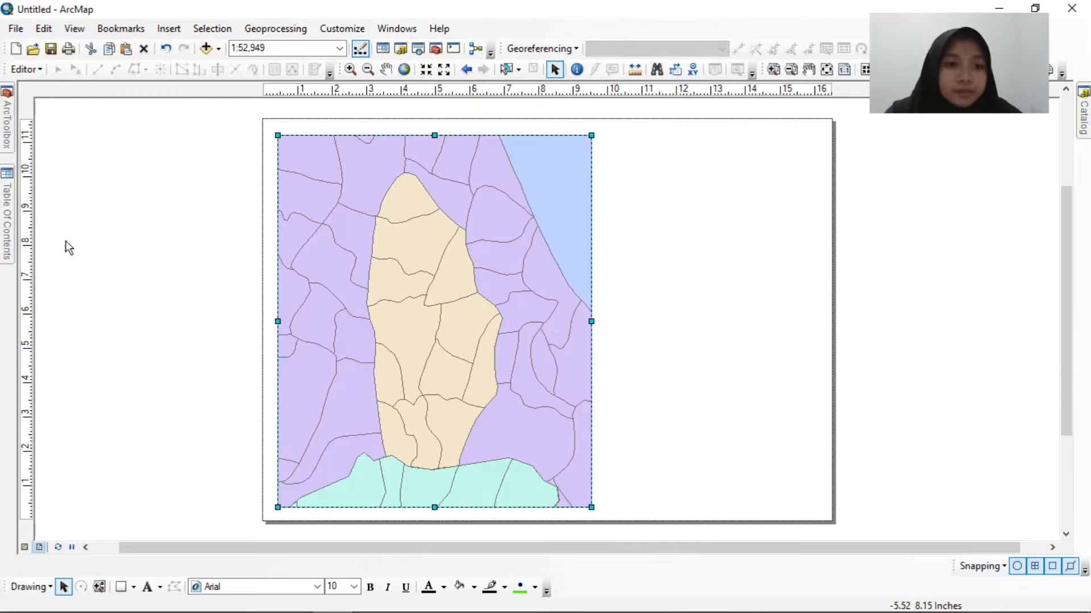
# Symbolize the DATA_KECAMATAN_PANJI_BPS_2019 layer by unique values of the DESA field, adding all values and excluding all other values.
pyautogui.moveTo(6, 218)
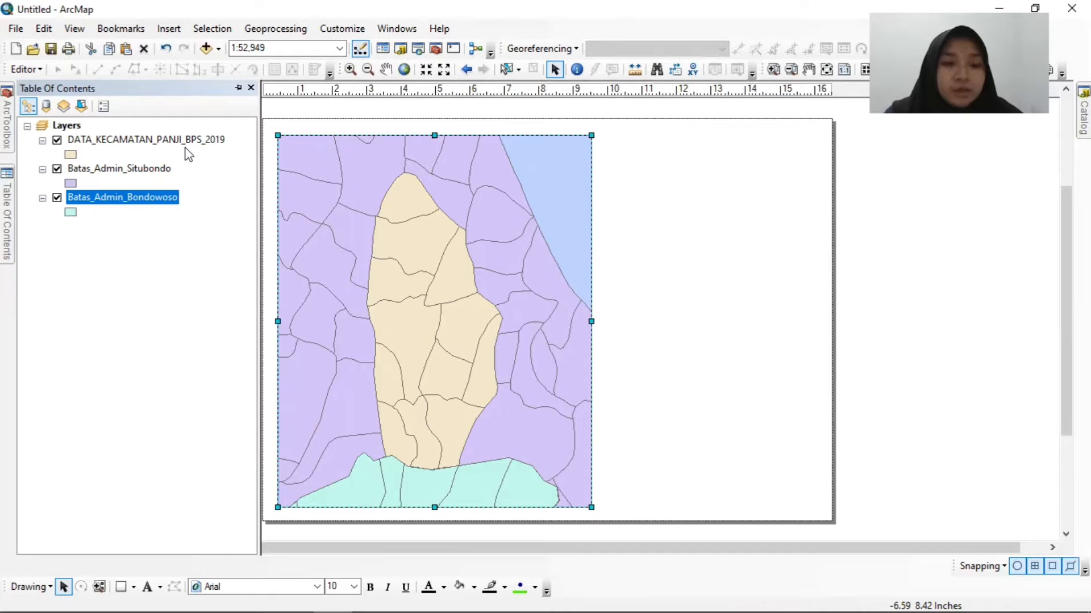
pyautogui.rightClick(118, 143)
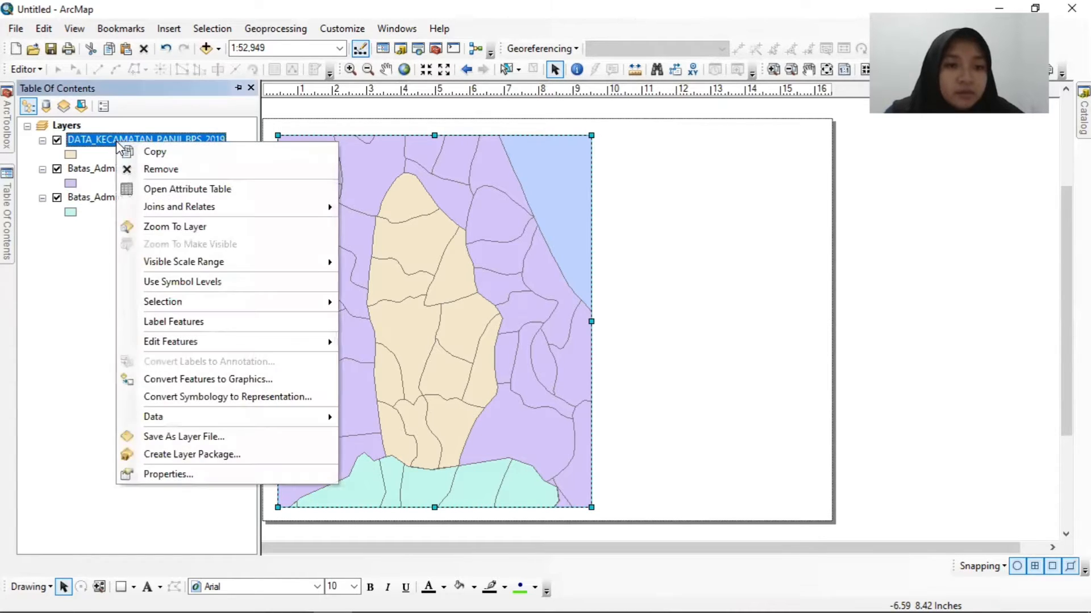
pyautogui.click(188, 476)
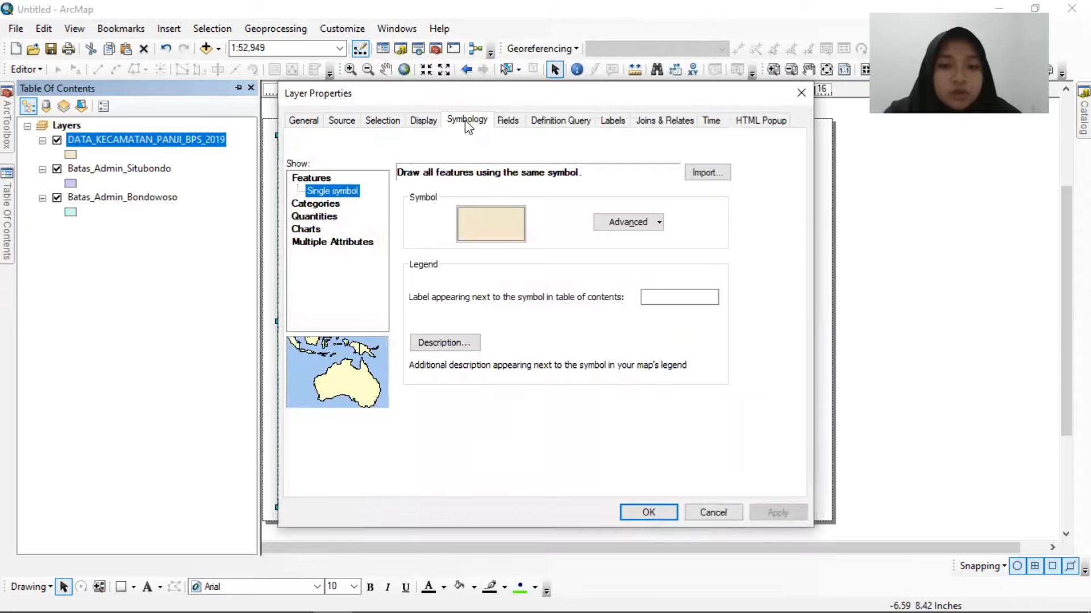
pyautogui.click(314, 206)
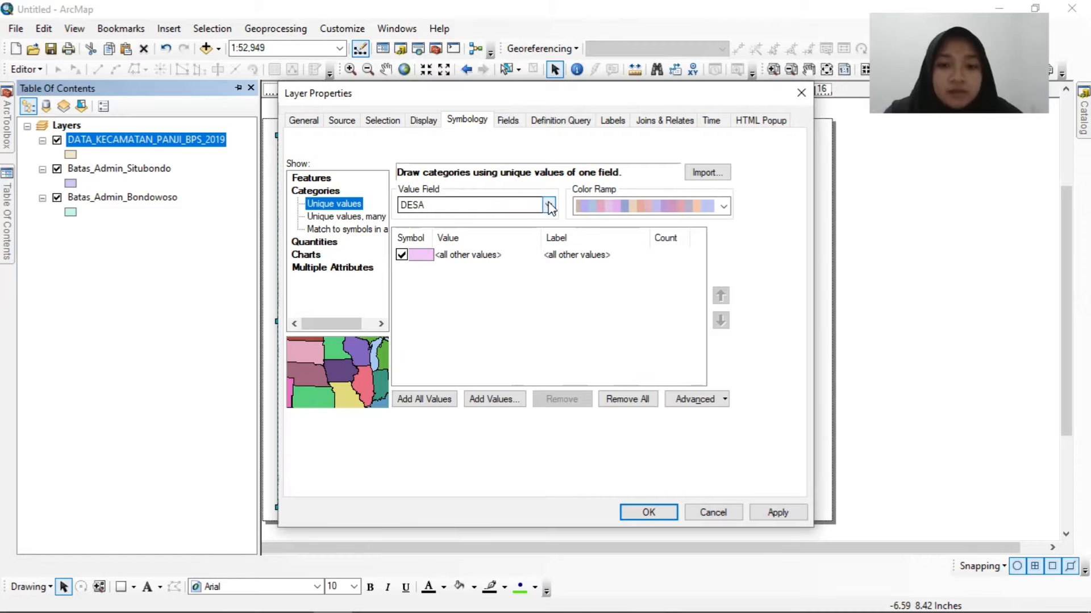
pyautogui.click(550, 207)
pyautogui.scroll(1, 431, 239)
pyautogui.click(412, 221)
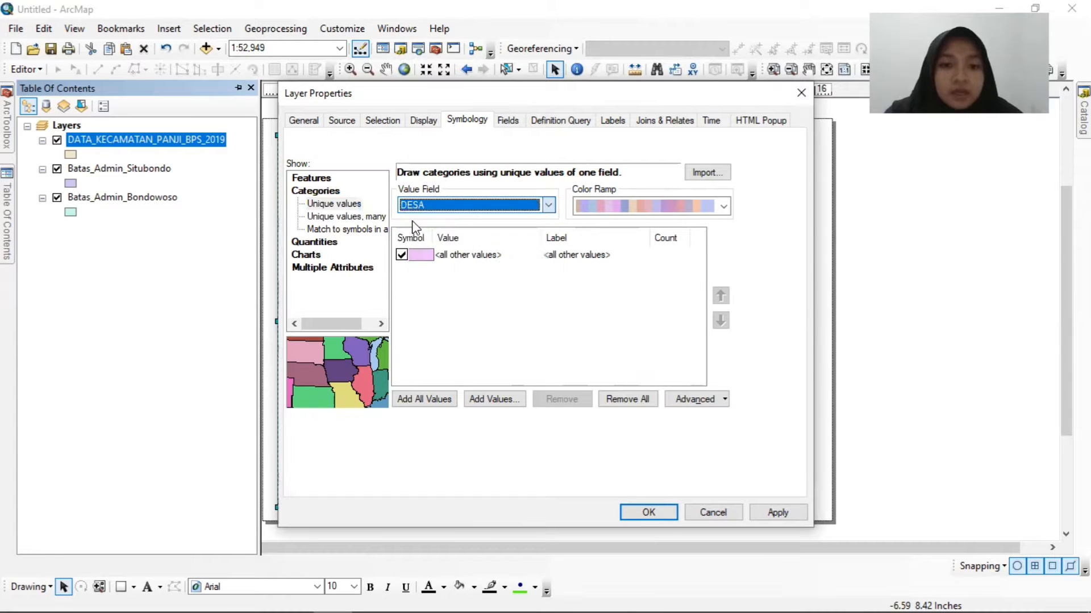
pyautogui.click(422, 401)
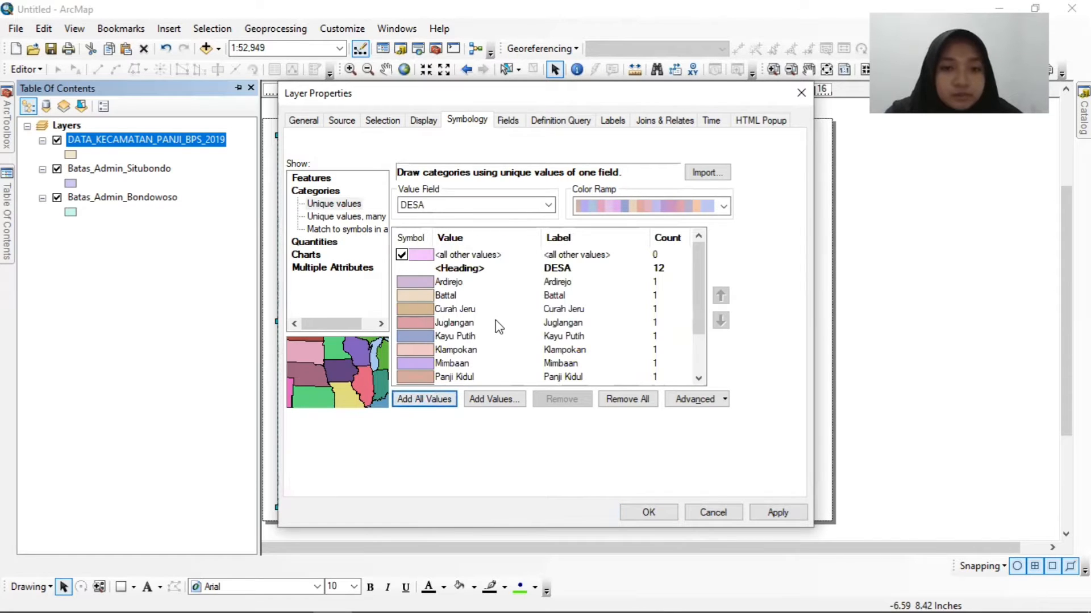
pyautogui.click(402, 256)
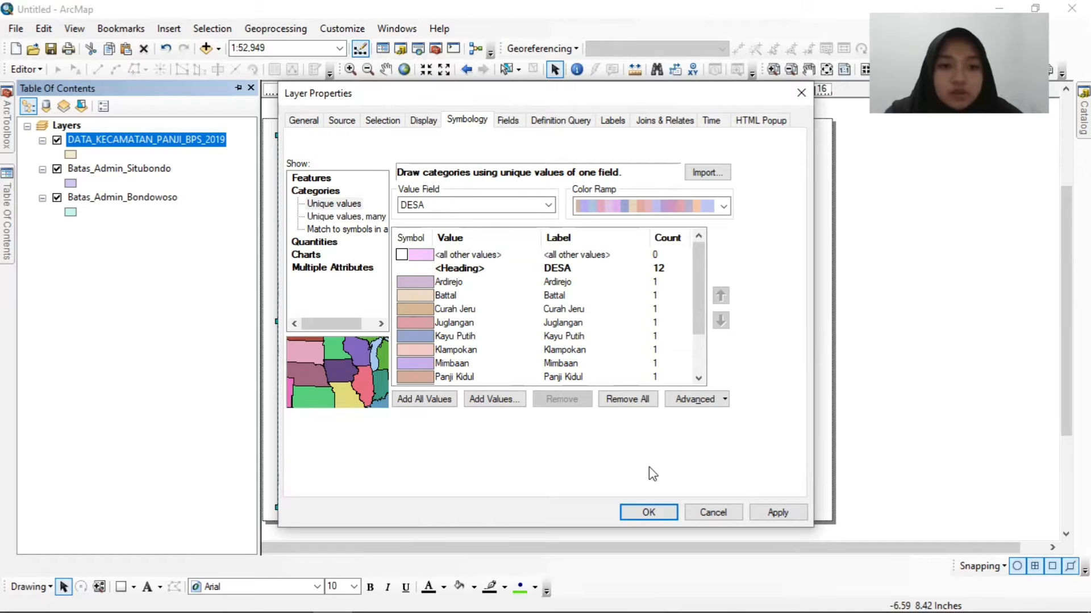
pyautogui.click(650, 514)
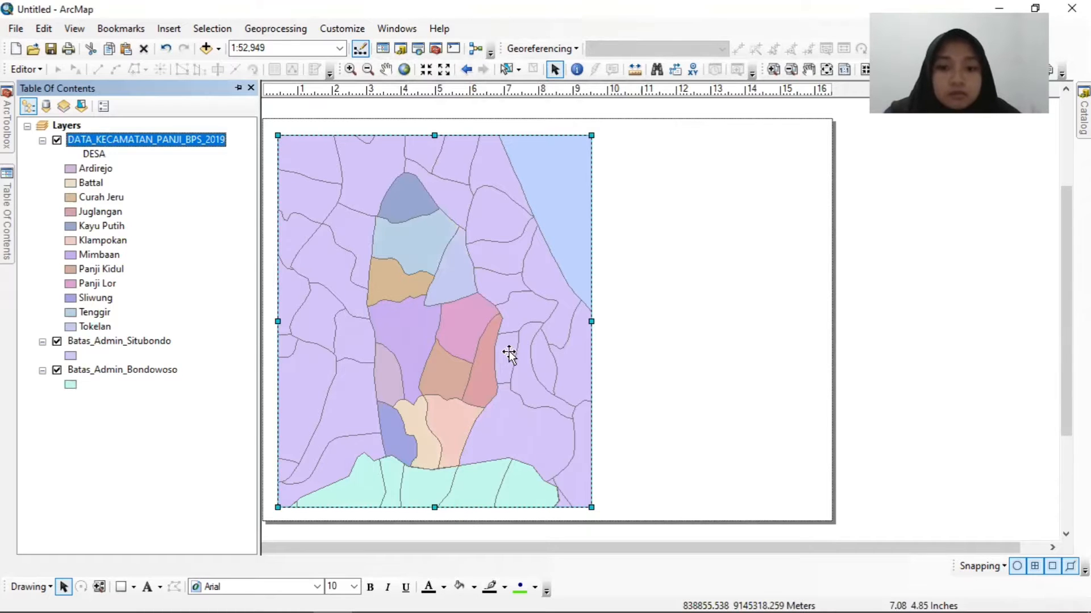
# Extend the data frame's upper edge slightly and zoom its map in to a scale of 1:50,000.
pyautogui.click(591, 136)
pyautogui.moveTo(590, 135); pyautogui.dragTo(592, 132)
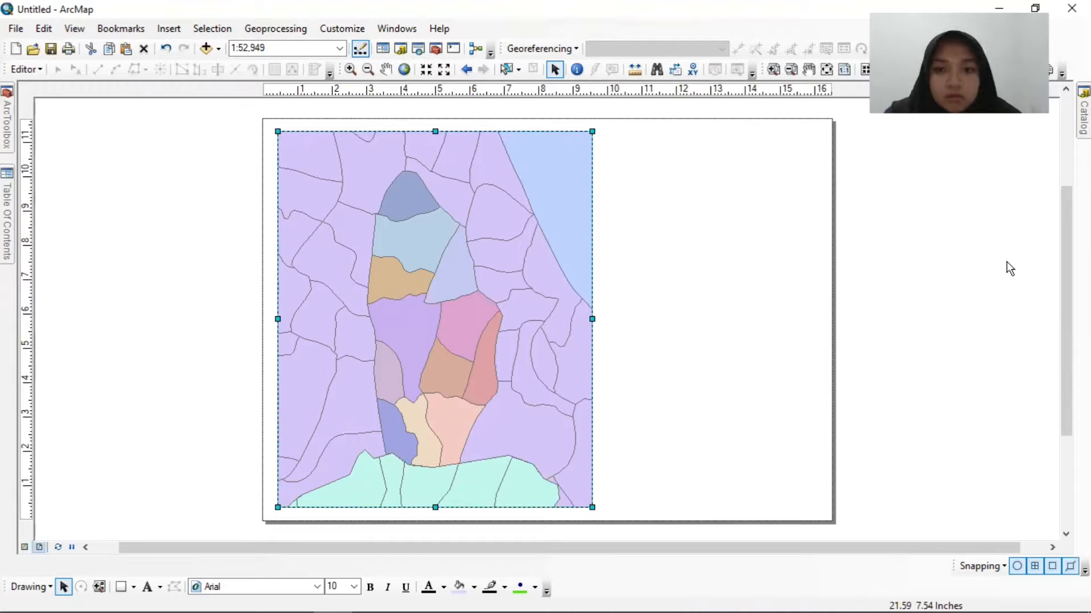
pyautogui.click(350, 69)
pyautogui.click(427, 321)
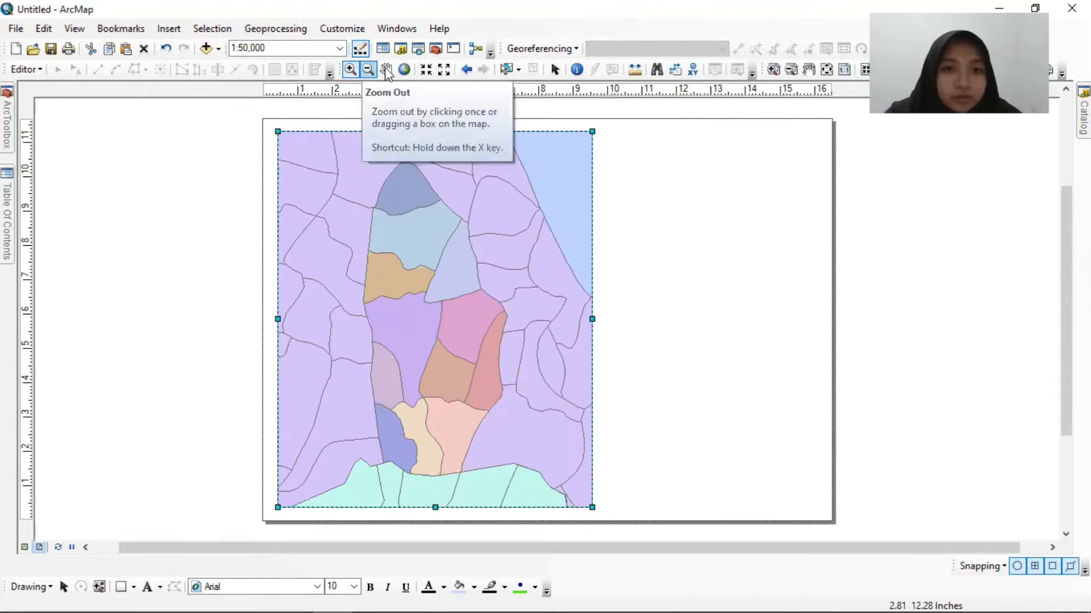
# Draw a rectangle covering the whole layout page from its upper-left corner to its lower-right corner.
pyautogui.click(555, 70)
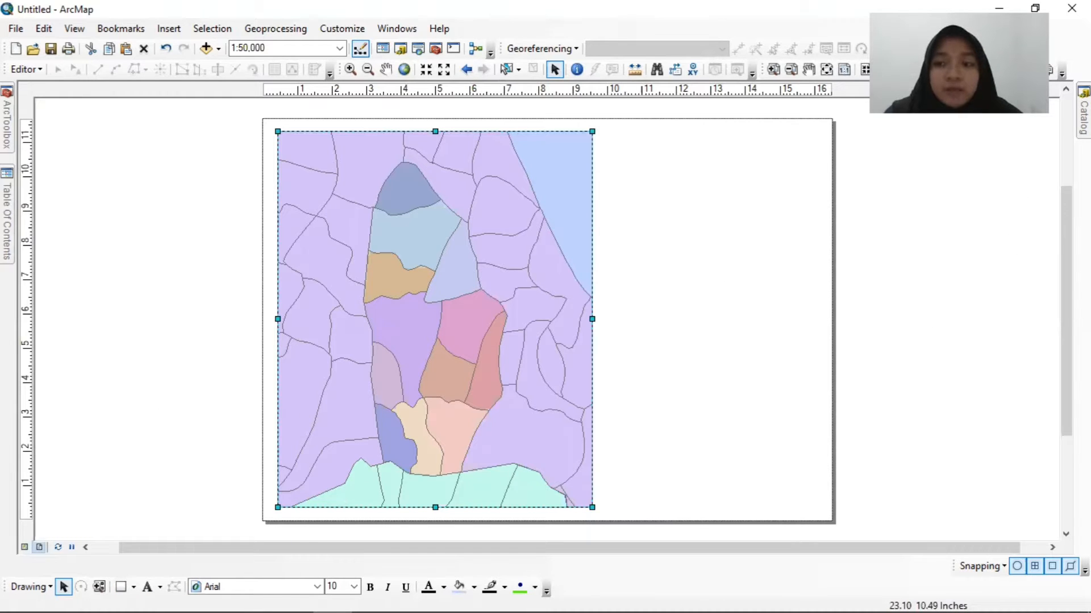
pyautogui.rightClick(1002, 50)
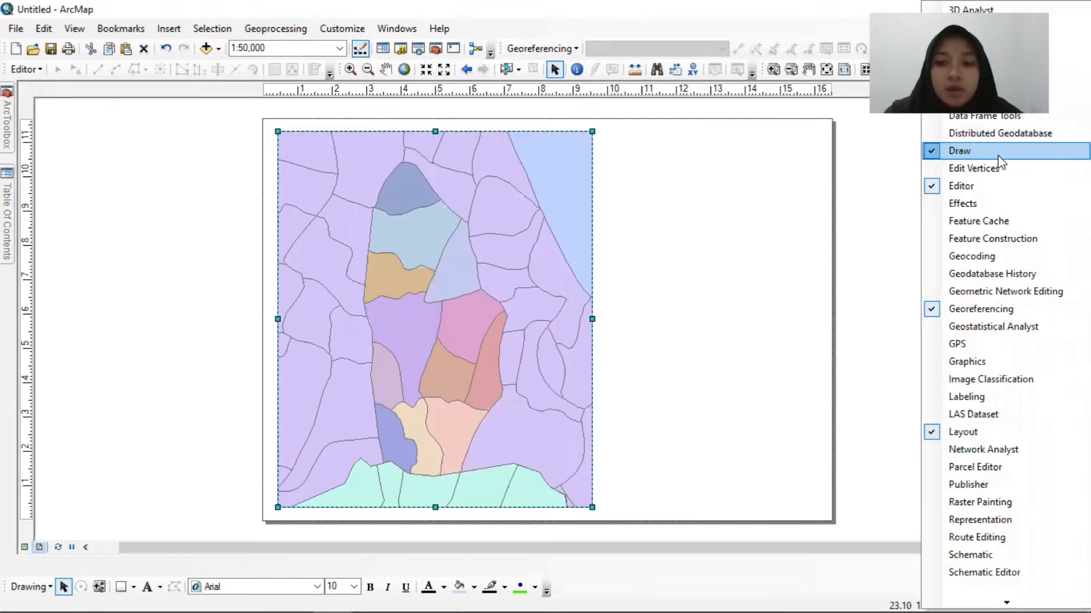
pyautogui.click(860, 271)
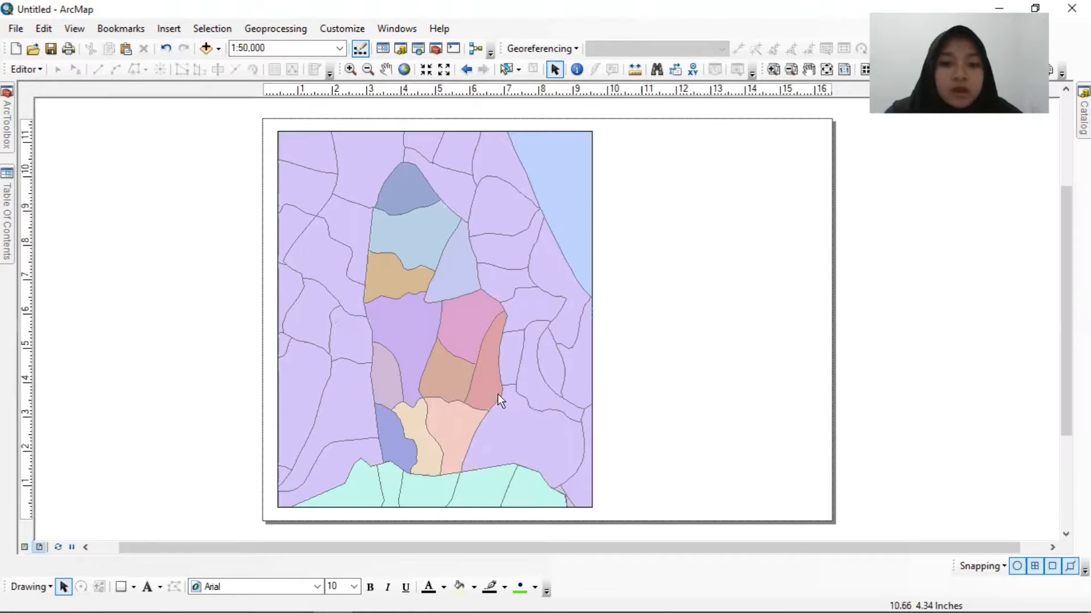
pyautogui.click(123, 588)
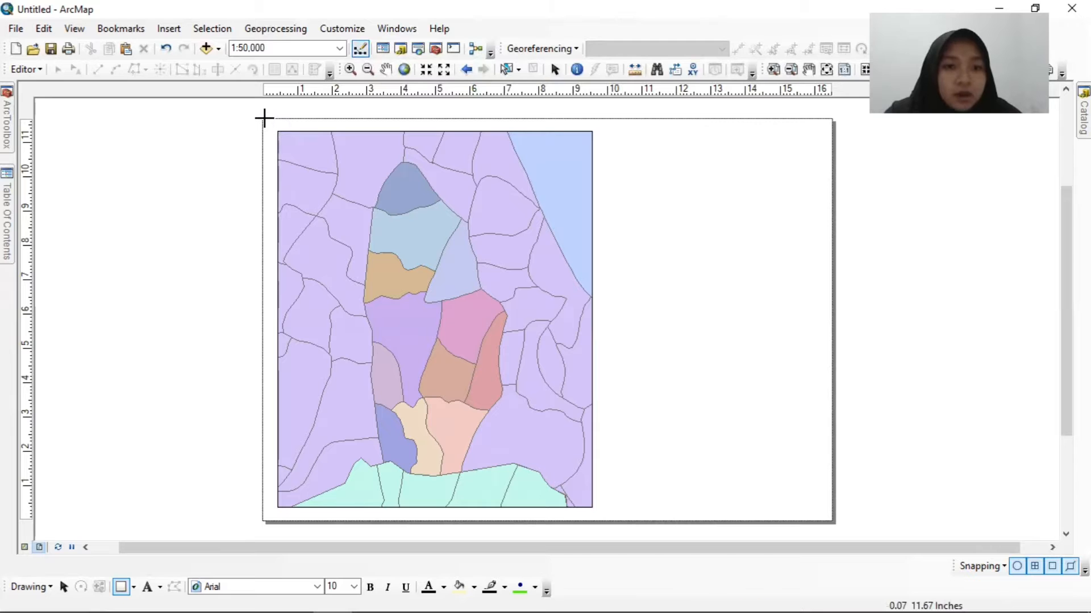
pyautogui.moveTo(264, 119); pyautogui.dragTo(828, 517)
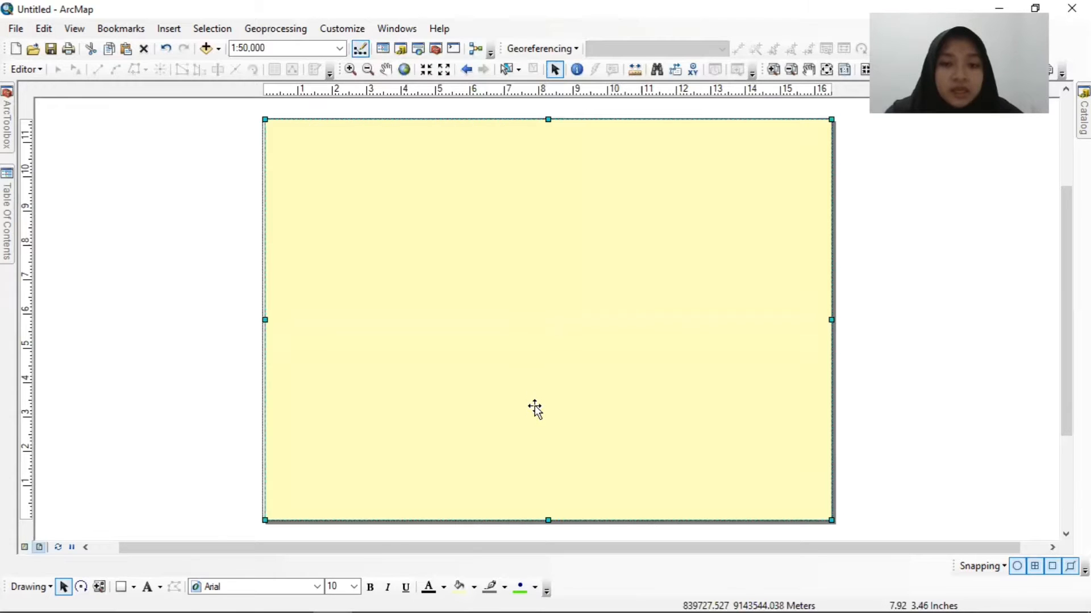
# Send the page-sized rectangle to the back, behind the map data frame.
pyautogui.rightClick(642, 183)
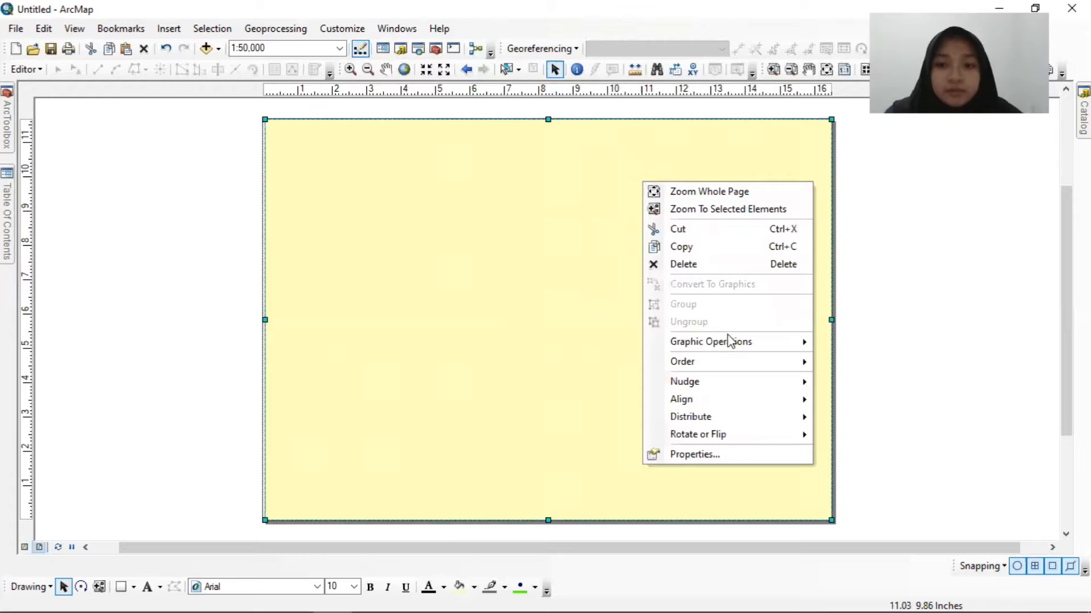
pyautogui.moveTo(730, 369)
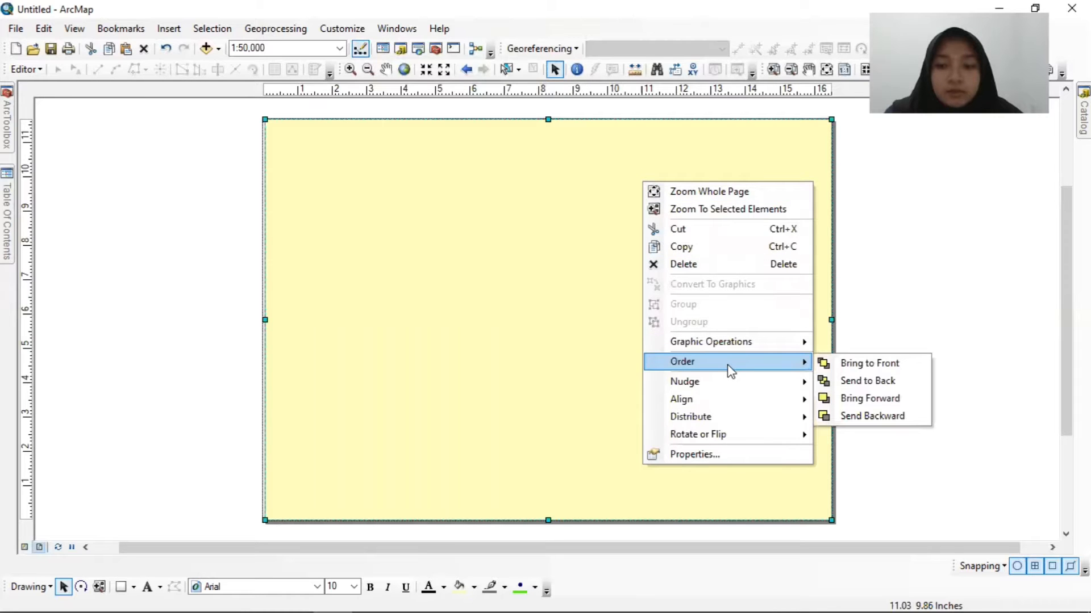
pyautogui.click(850, 382)
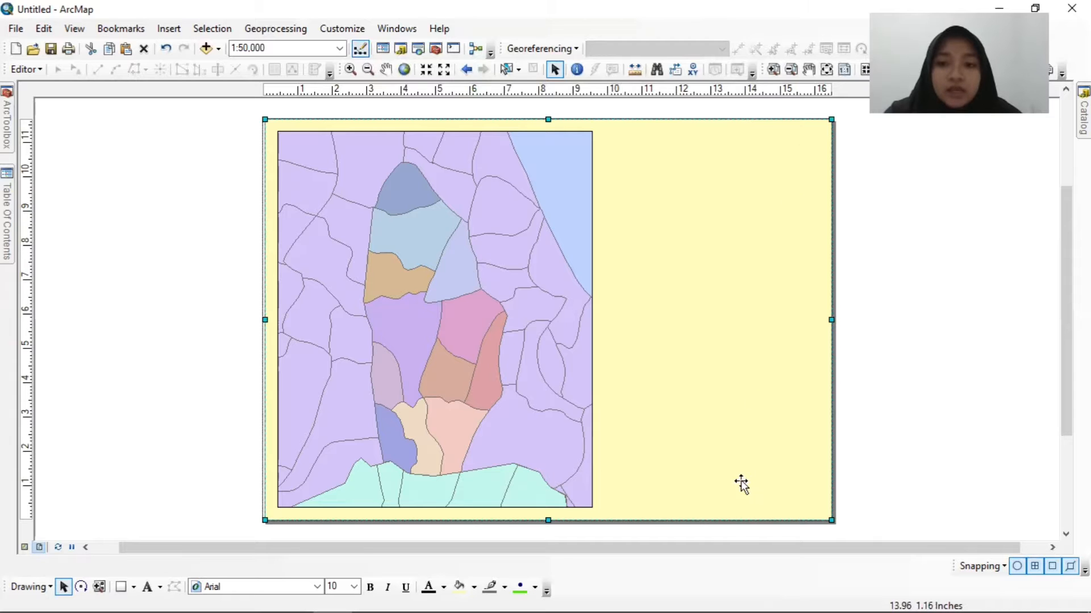
# Give the page-sized rectangle a white fill and a black outline.
pyautogui.rightClick(673, 153)
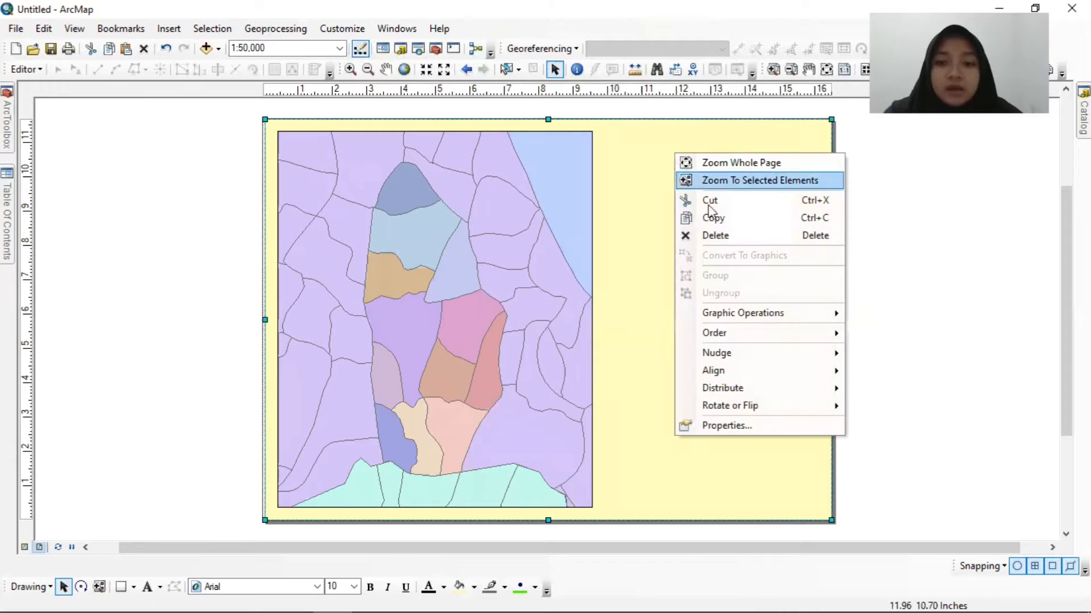
pyautogui.click(750, 426)
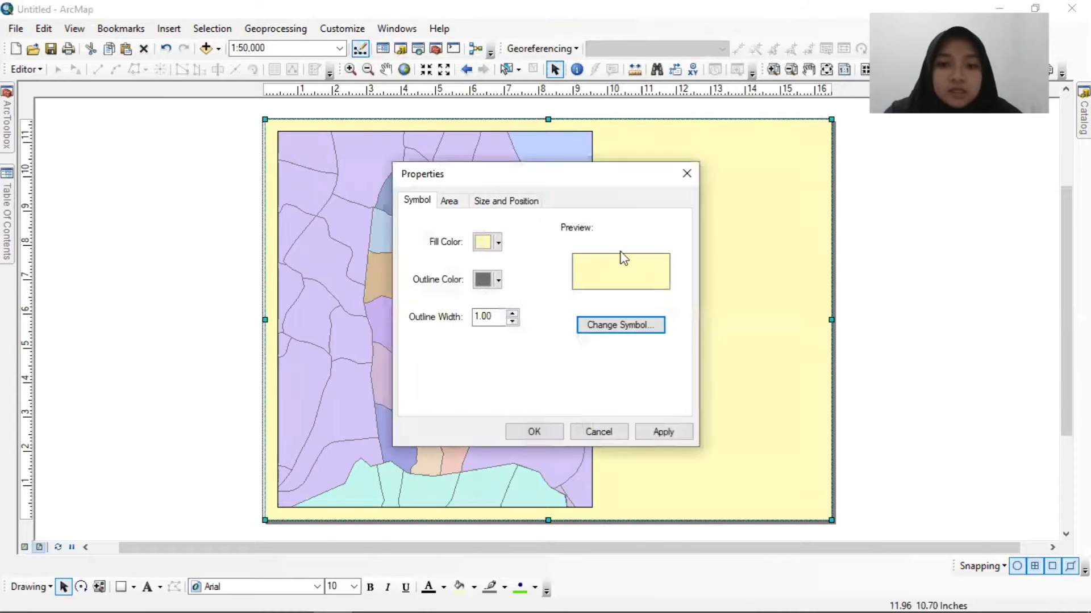
pyautogui.click(499, 244)
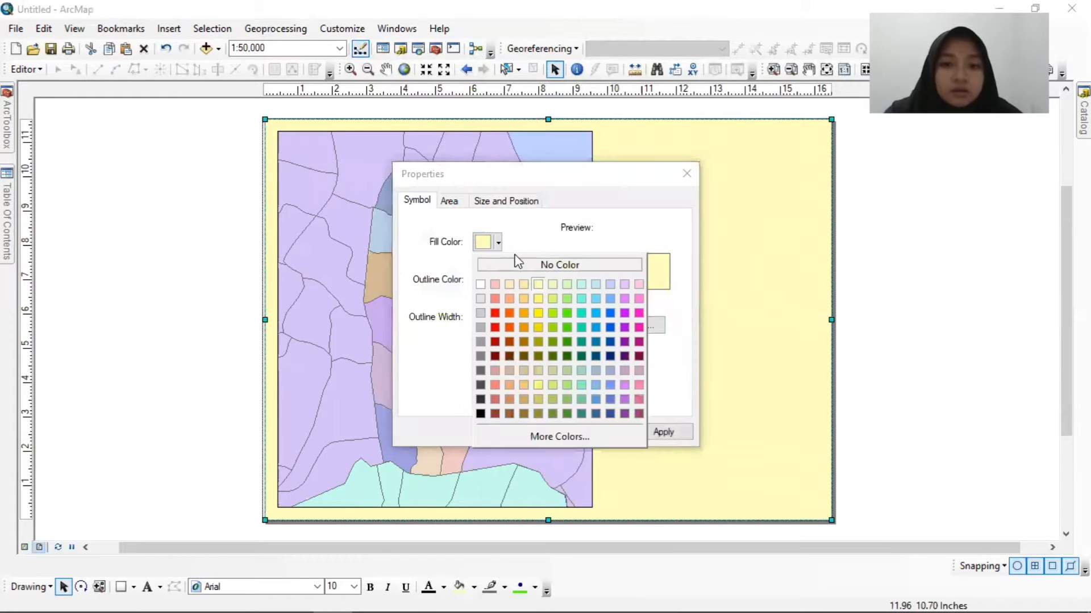
pyautogui.click(480, 284)
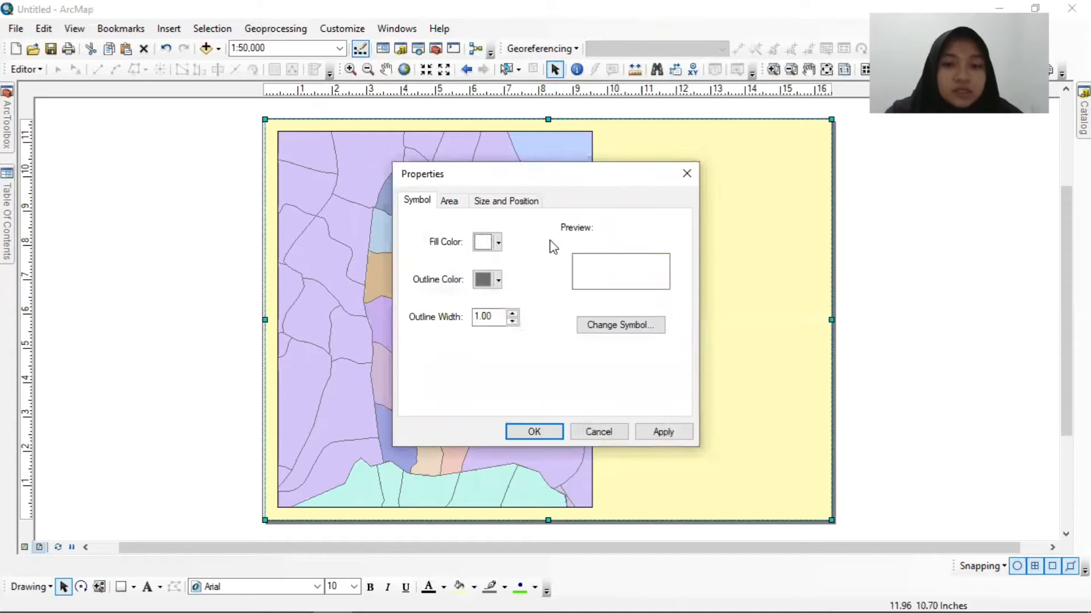
pyautogui.click(499, 280)
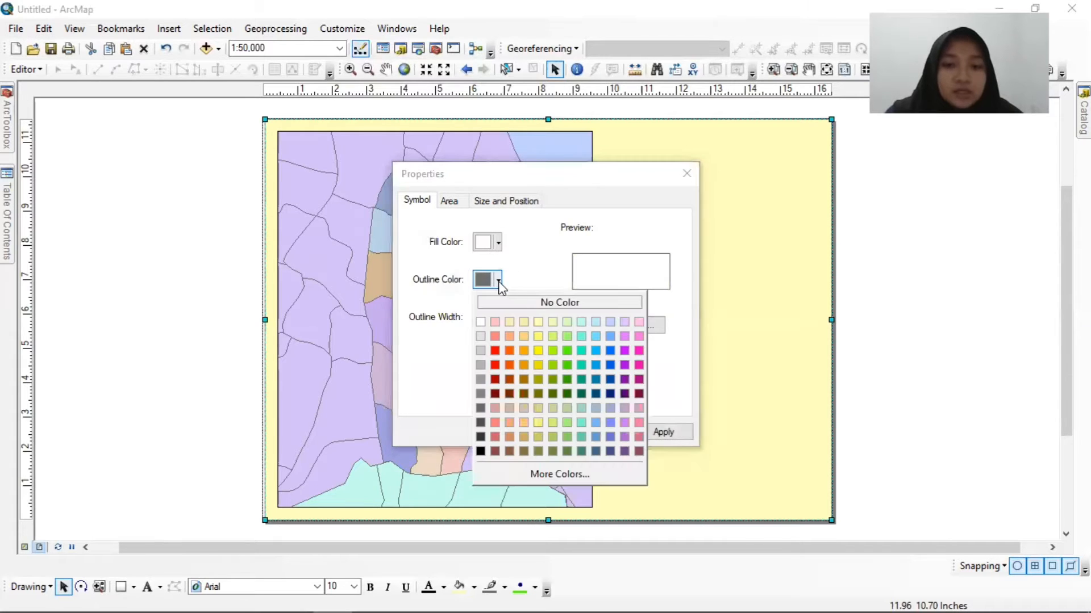
pyautogui.click(480, 452)
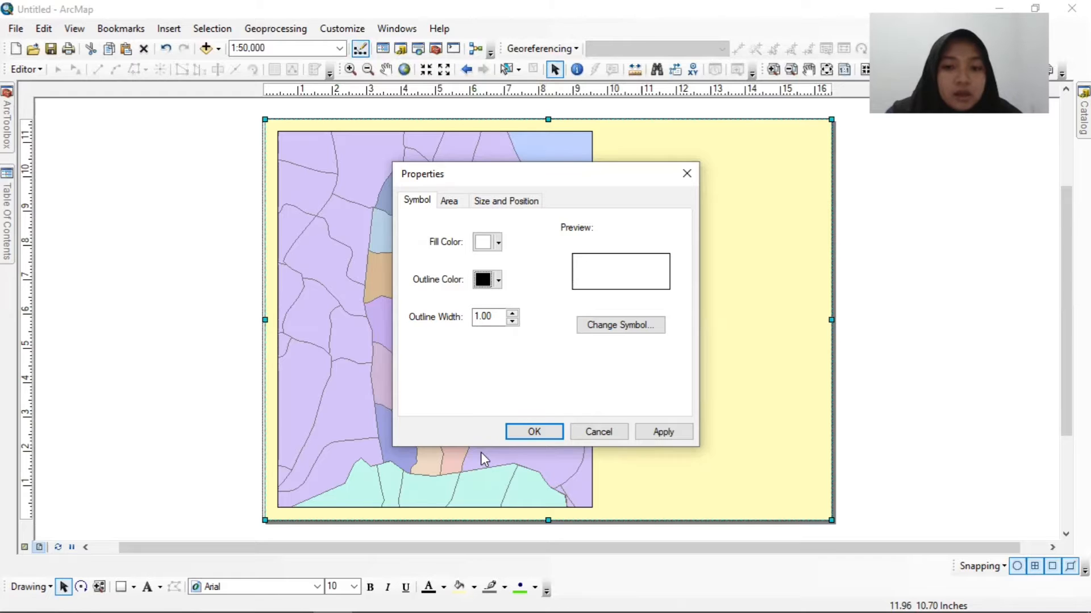
pyautogui.click(534, 432)
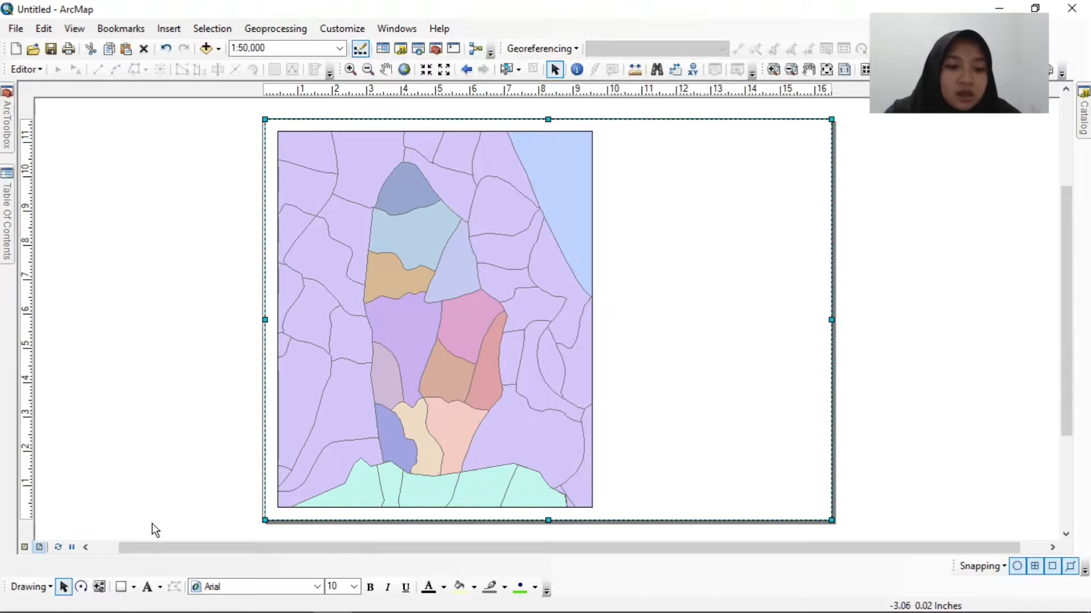
# Draw a box about 6.1 by 1.8 inches beside the map's upper right corner, with Arctic White fill and black outline.
pyautogui.click(120, 590)
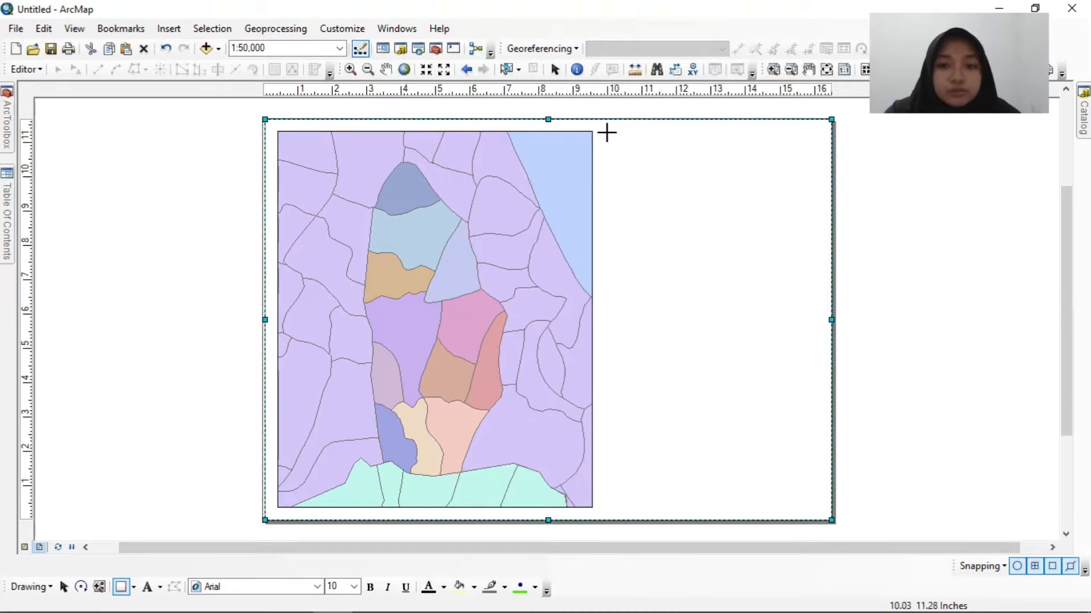
pyautogui.moveTo(607, 133); pyautogui.dragTo(818, 194)
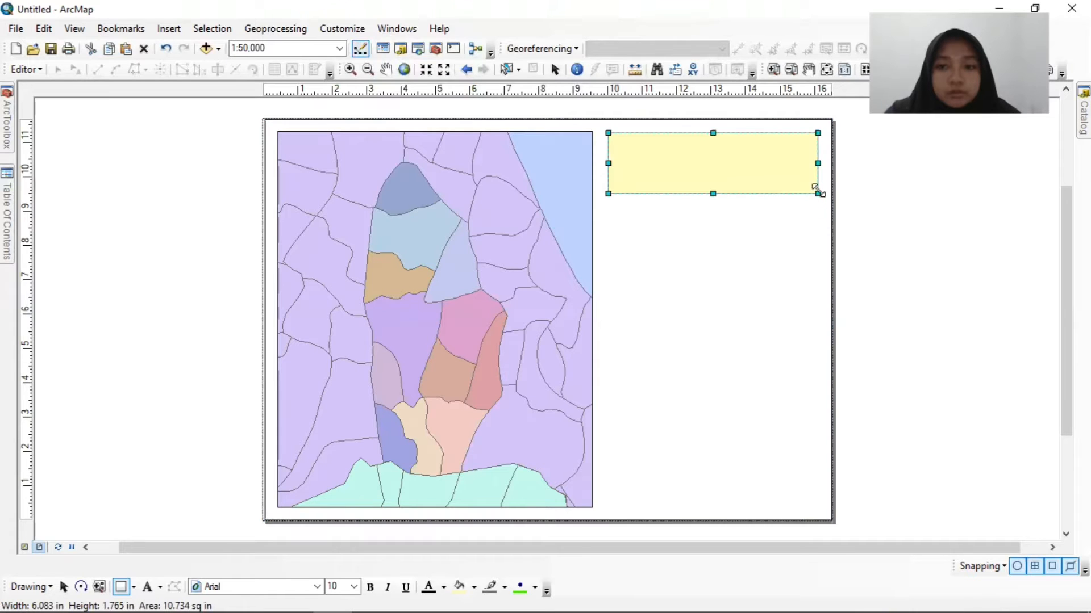
pyautogui.rightClick(725, 162)
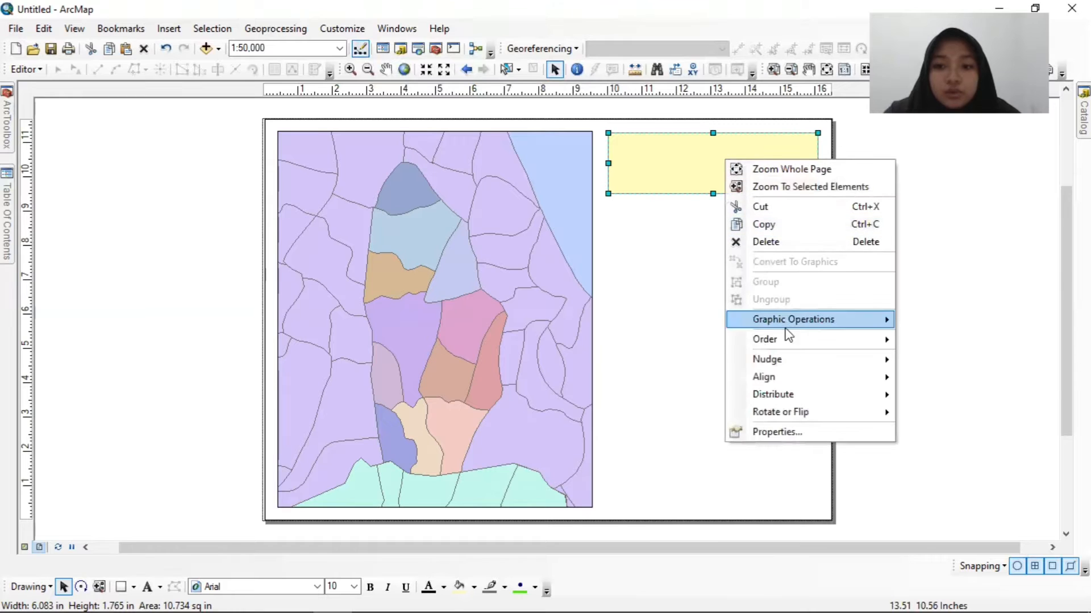
pyautogui.click(796, 435)
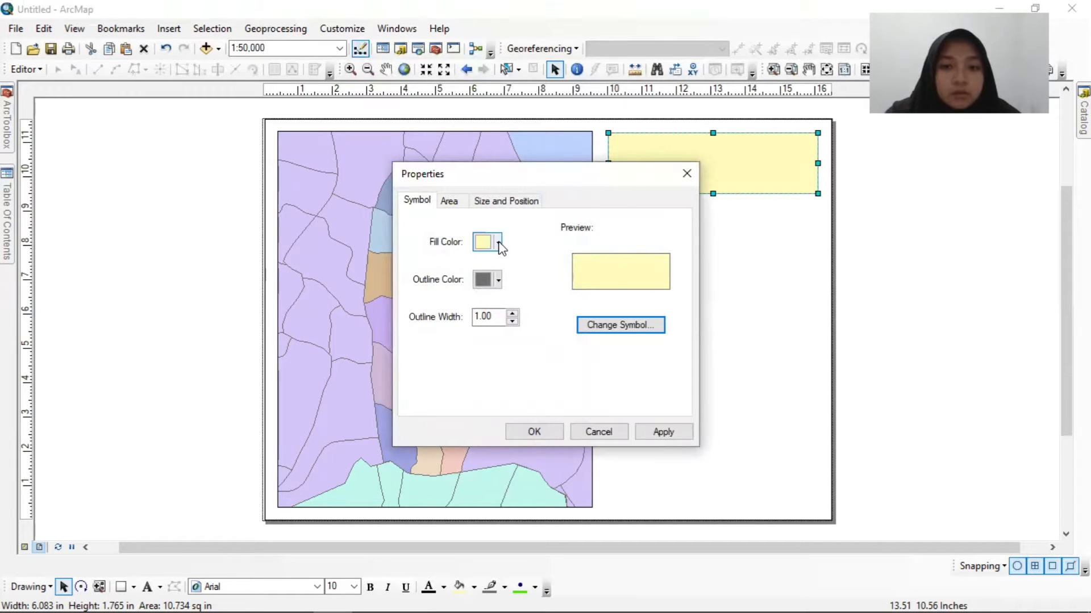
pyautogui.click(499, 244)
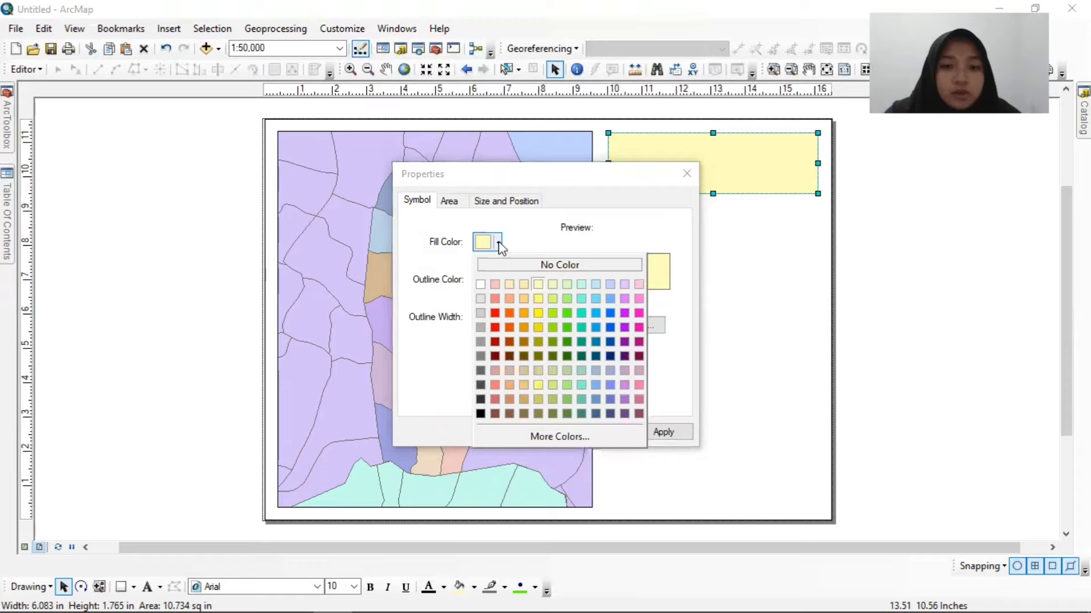
pyautogui.click(480, 285)
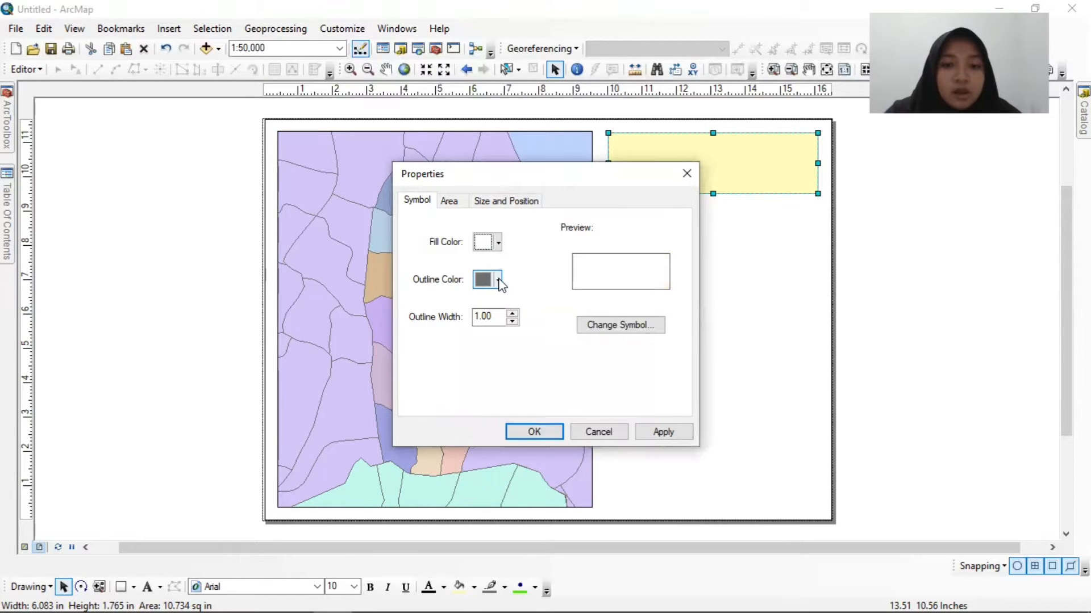
pyautogui.click(499, 282)
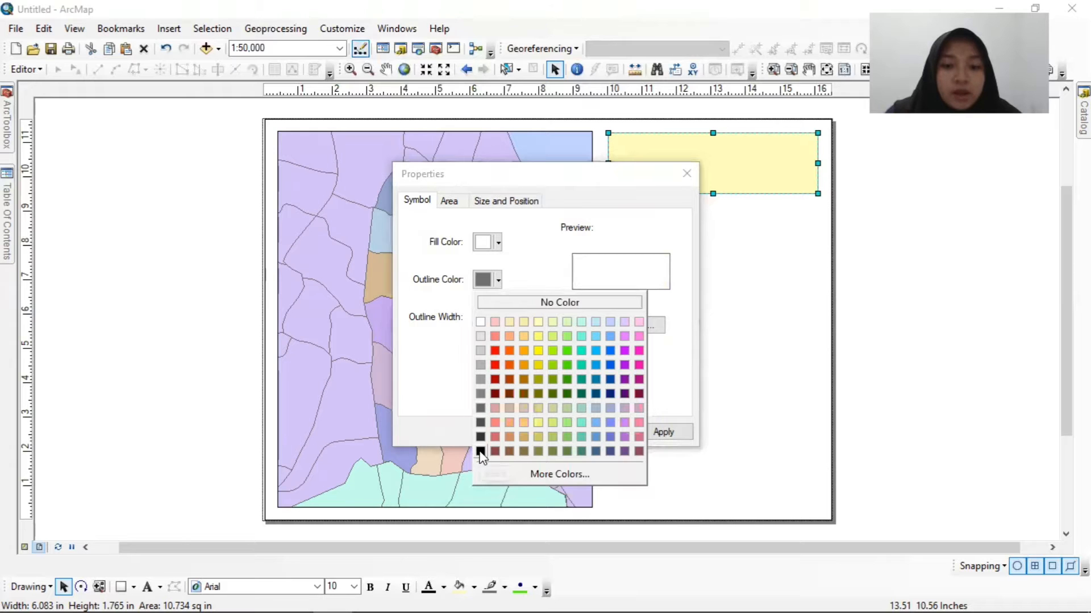
pyautogui.click(480, 451)
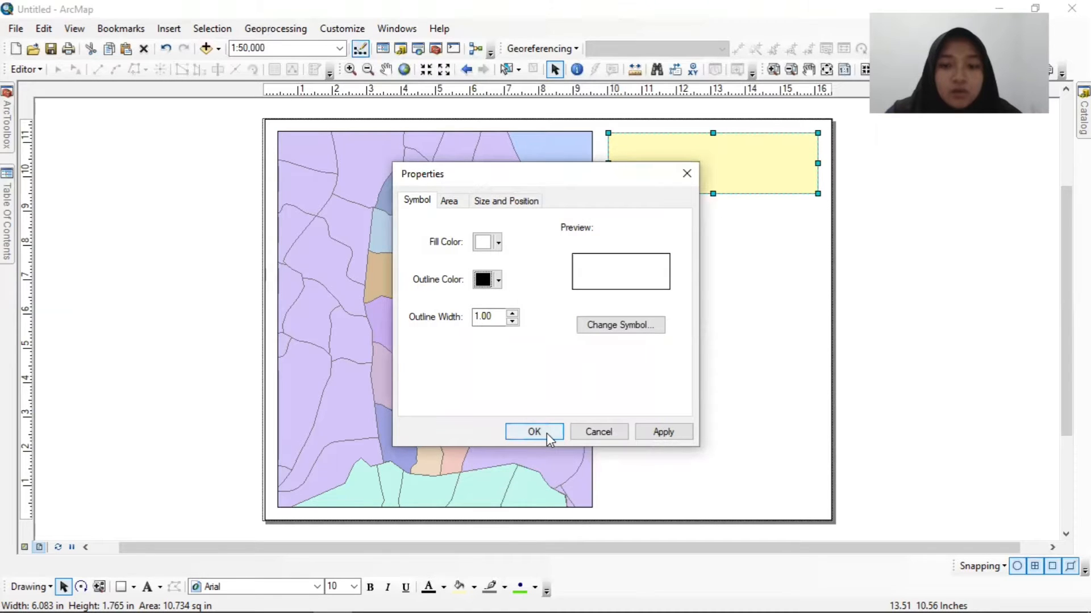
pyautogui.click(546, 433)
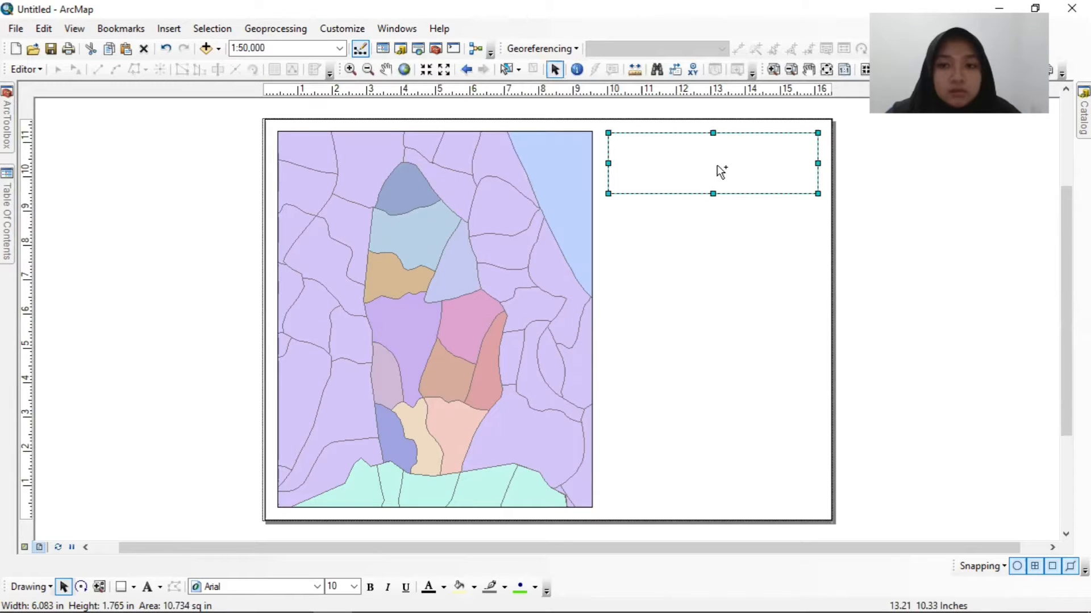
# Make five copies of the box and stack them beneath it in a column reaching the page's lower edge.
pyautogui.hotkey('ctrl', 'v')
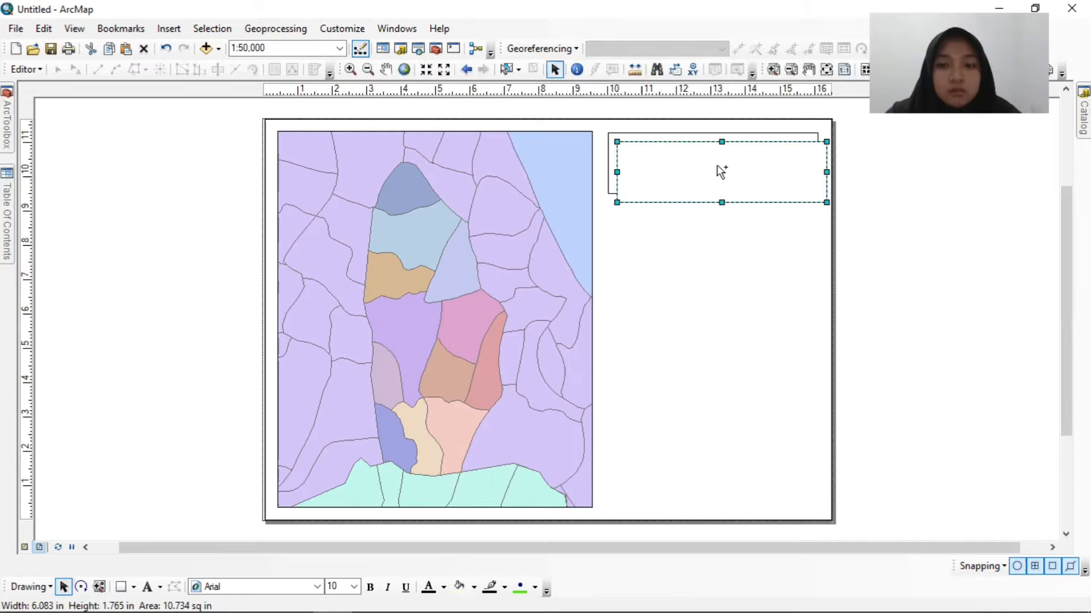
pyautogui.moveTo(716, 167); pyautogui.dragTo(712, 305)
pyautogui.hotkey('ctrl', 'v')
pyautogui.hotkey('ctrl', 'v')
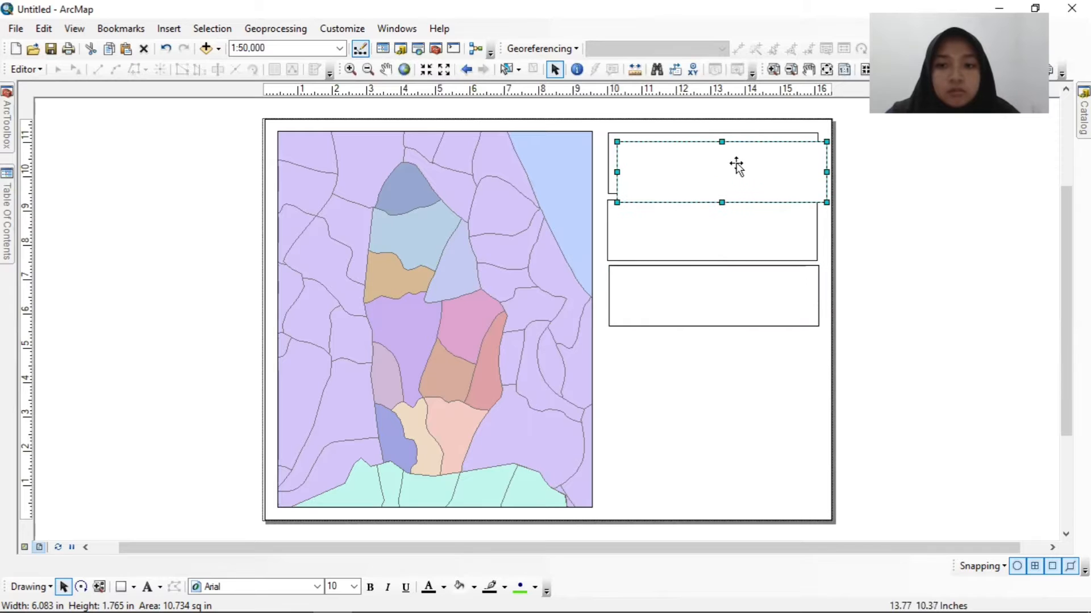
pyautogui.moveTo(736, 166); pyautogui.dragTo(725, 350)
pyautogui.hotkey('ctrl', 'v')
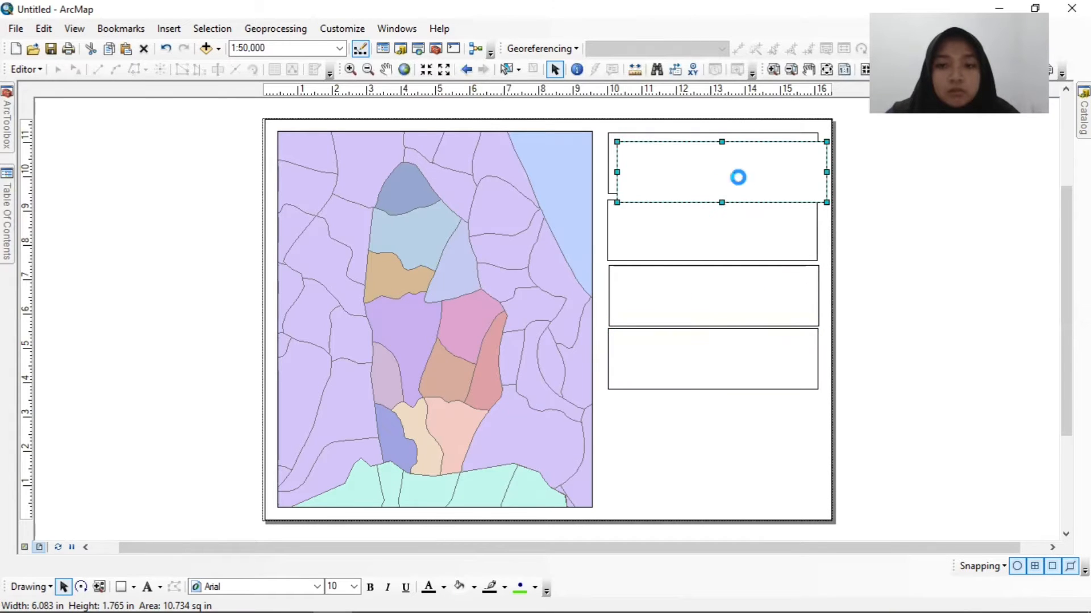
pyautogui.doubleClick(738, 177)
pyautogui.click(687, 173)
pyautogui.moveTo(715, 163); pyautogui.dragTo(706, 415)
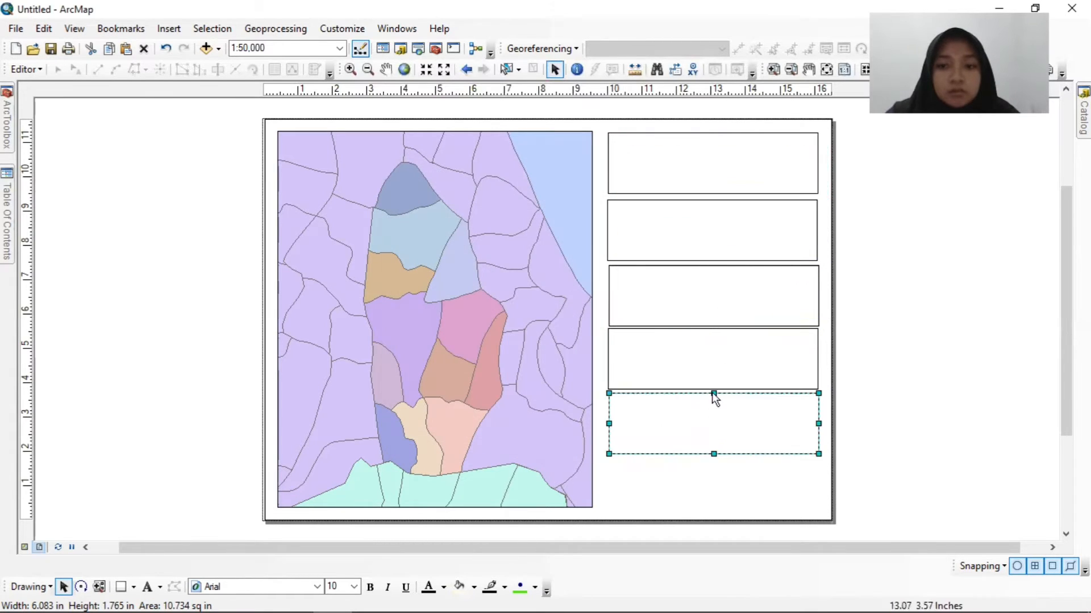
pyautogui.hotkey('ctrl', 'v')
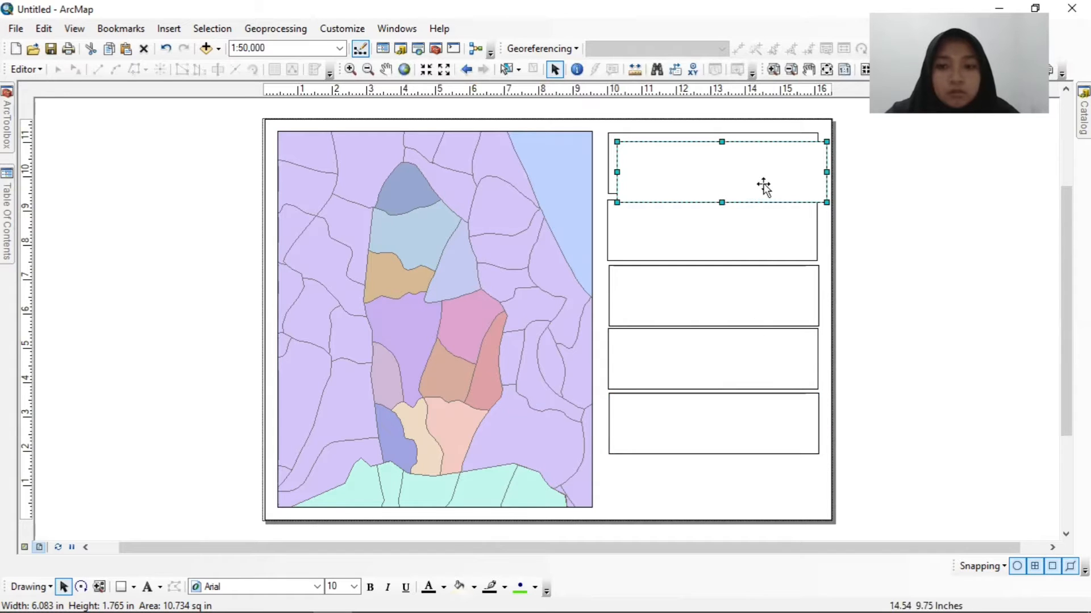
pyautogui.moveTo(762, 185); pyautogui.dragTo(754, 500)
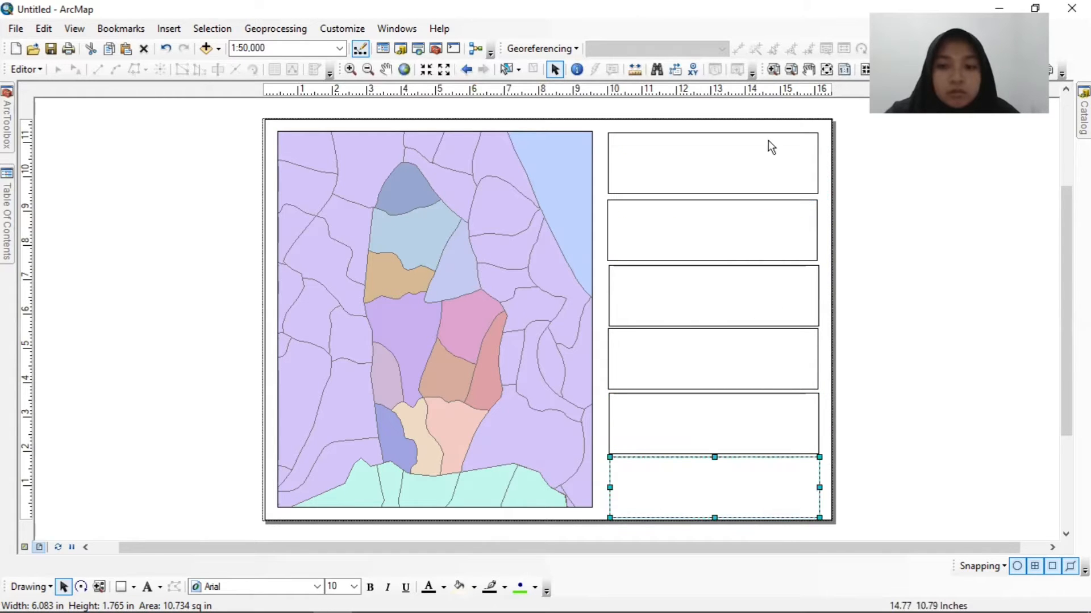
# Place a horizontal guide level with the data frame's upper edge and align the topmost box to it.
pyautogui.click(761, 159)
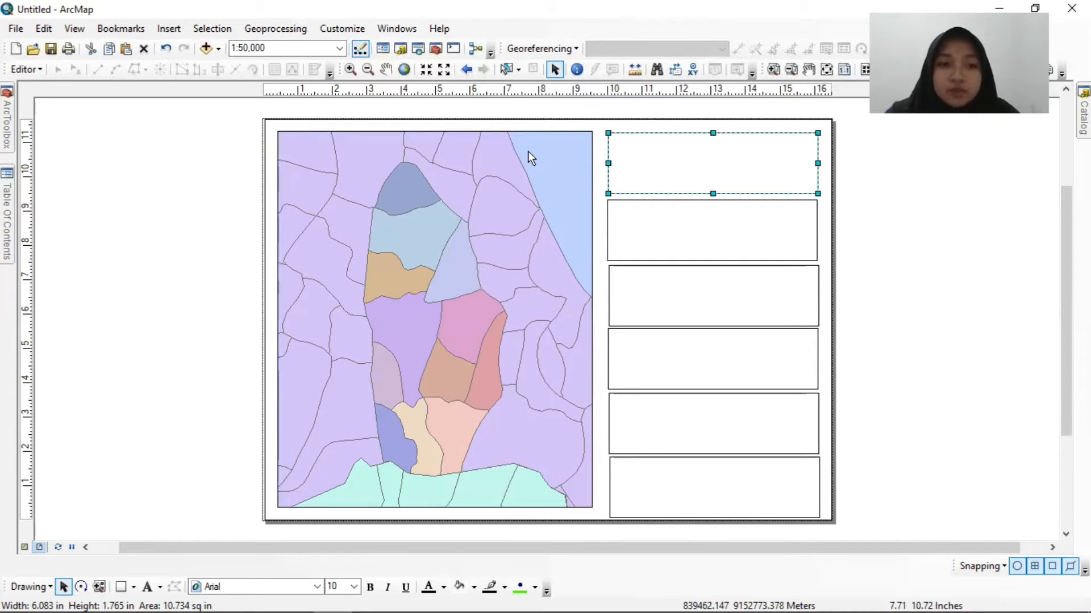
pyautogui.click(27, 139)
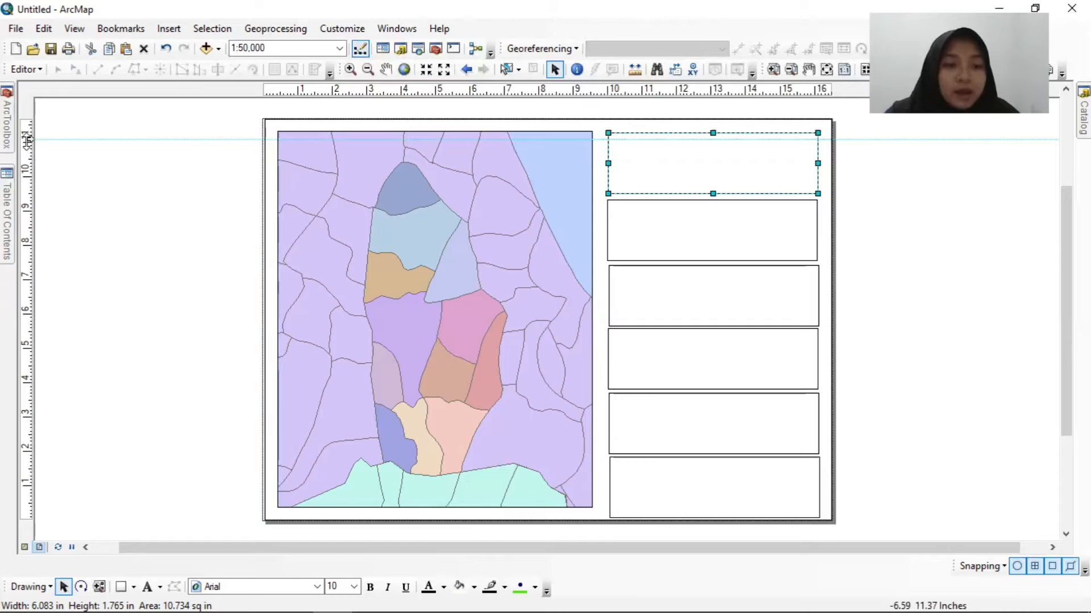
pyautogui.moveTo(29, 138); pyautogui.dragTo(29, 131)
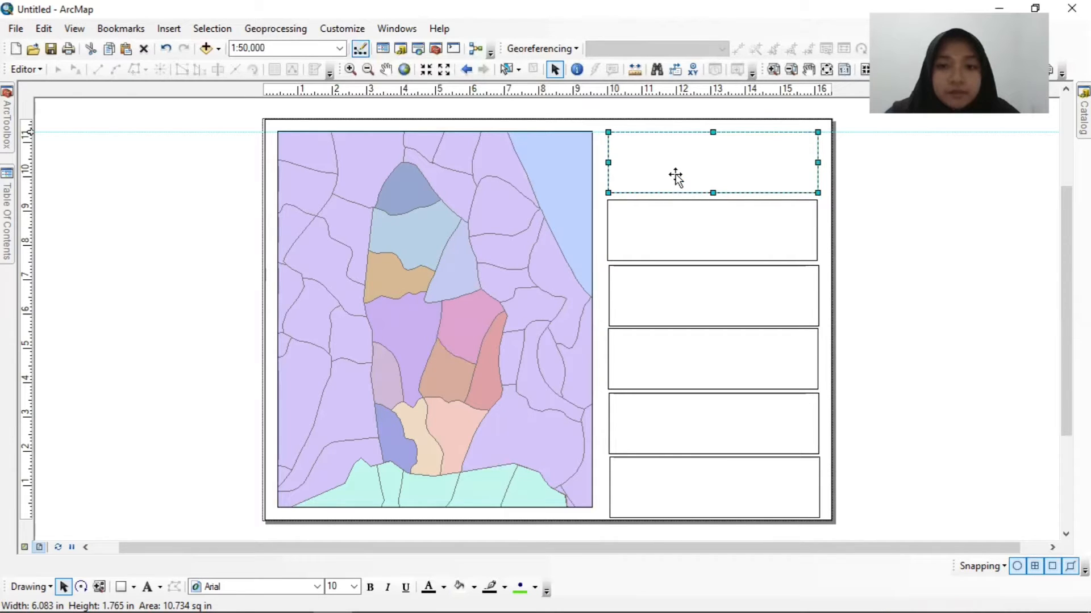
# Move the second box up to sit just beneath the topmost box, with their sides aligned.
pyautogui.click(669, 229)
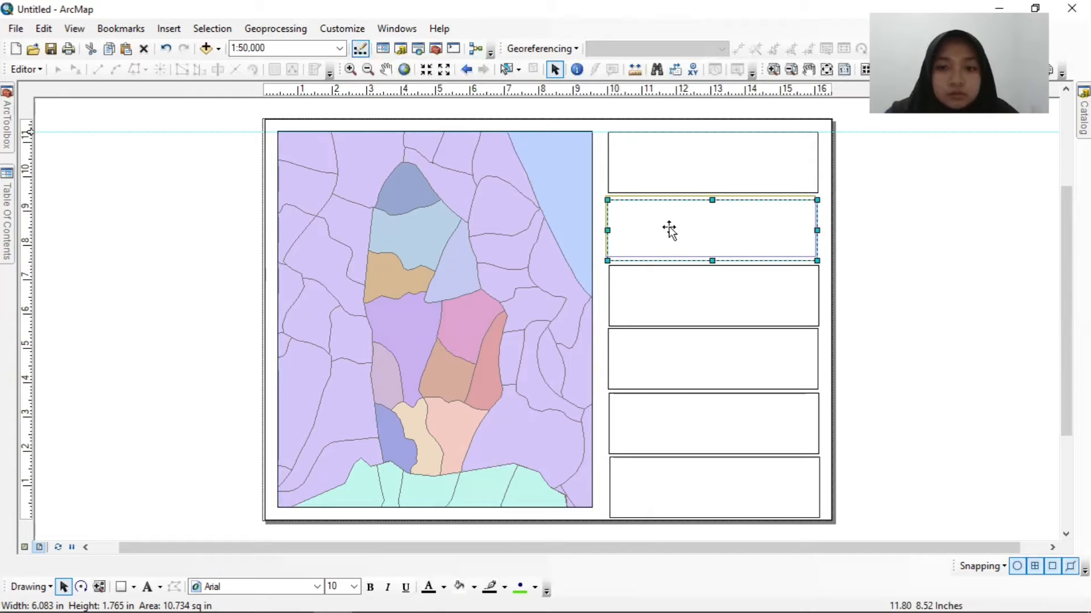
pyautogui.moveTo(671, 228); pyautogui.dragTo(672, 228)
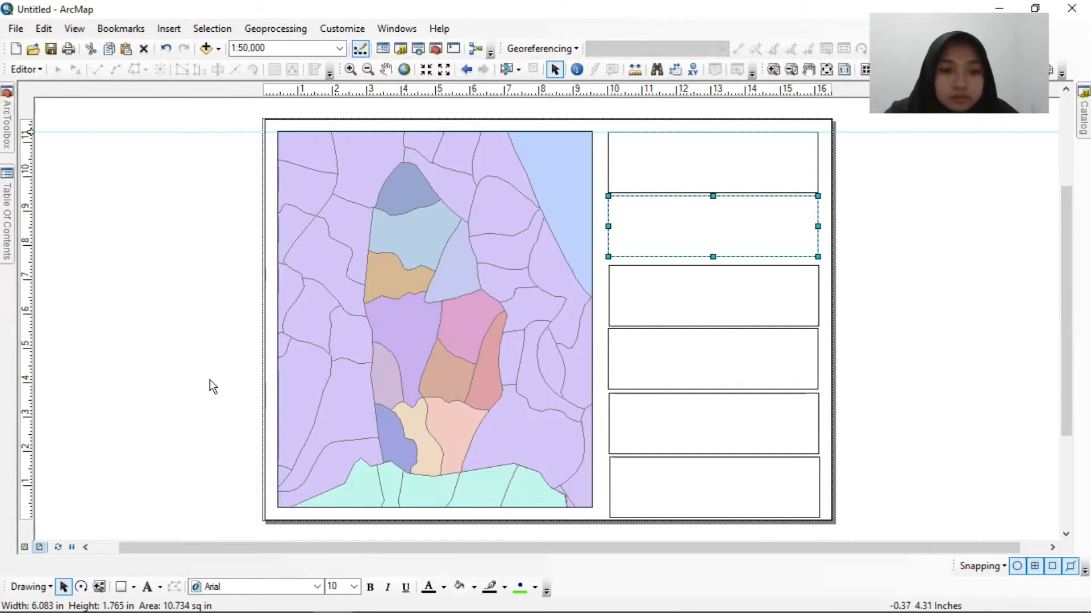
# Place a horizontal guide level with the data frame's lower edge and shorten the lowest box to end on it.
pyautogui.click(28, 508)
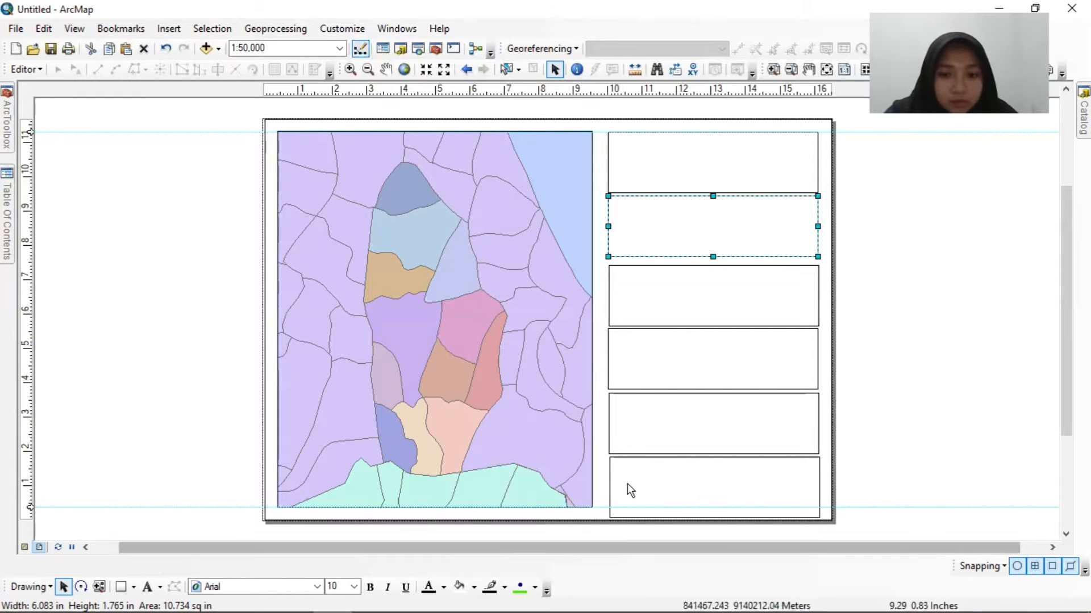
pyautogui.click(653, 492)
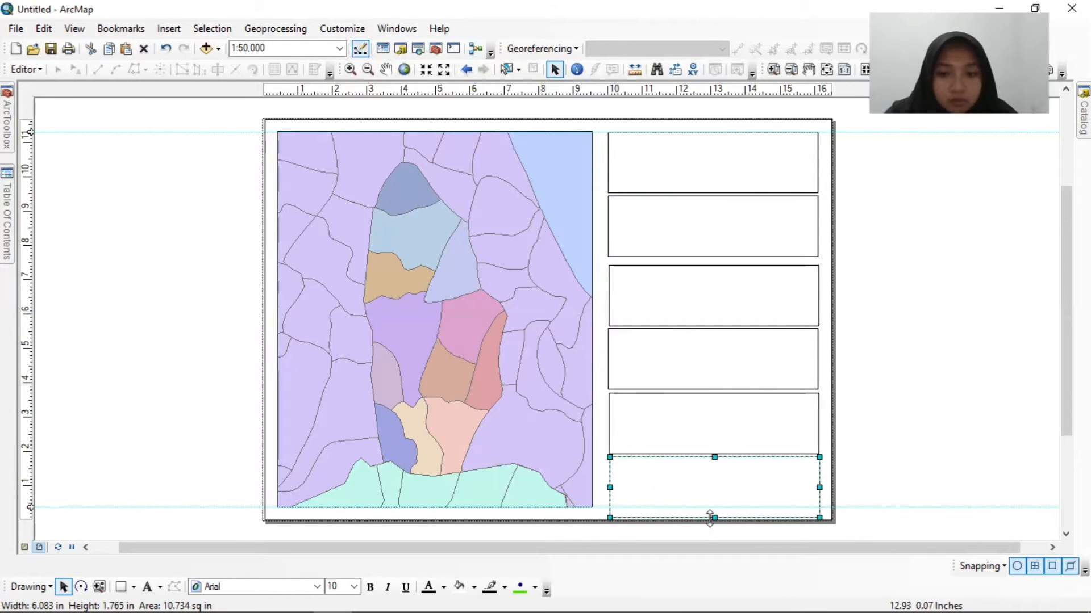
pyautogui.moveTo(714, 518); pyautogui.dragTo(714, 507)
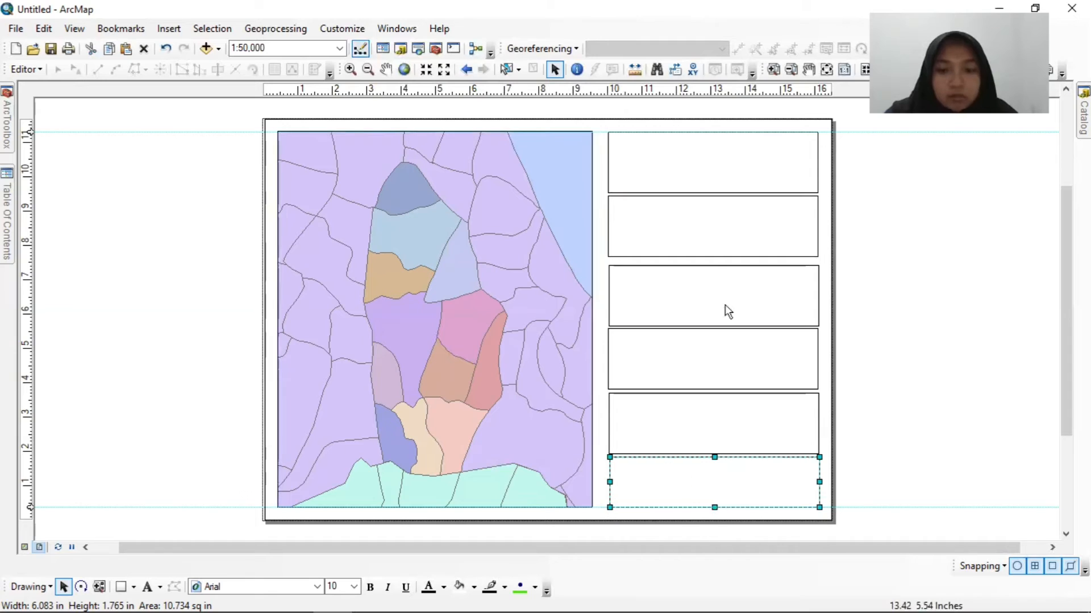
# Place a vertical guide just beside the data frame and extend the left edges of the upper three boxes to it.
pyautogui.click(731, 230)
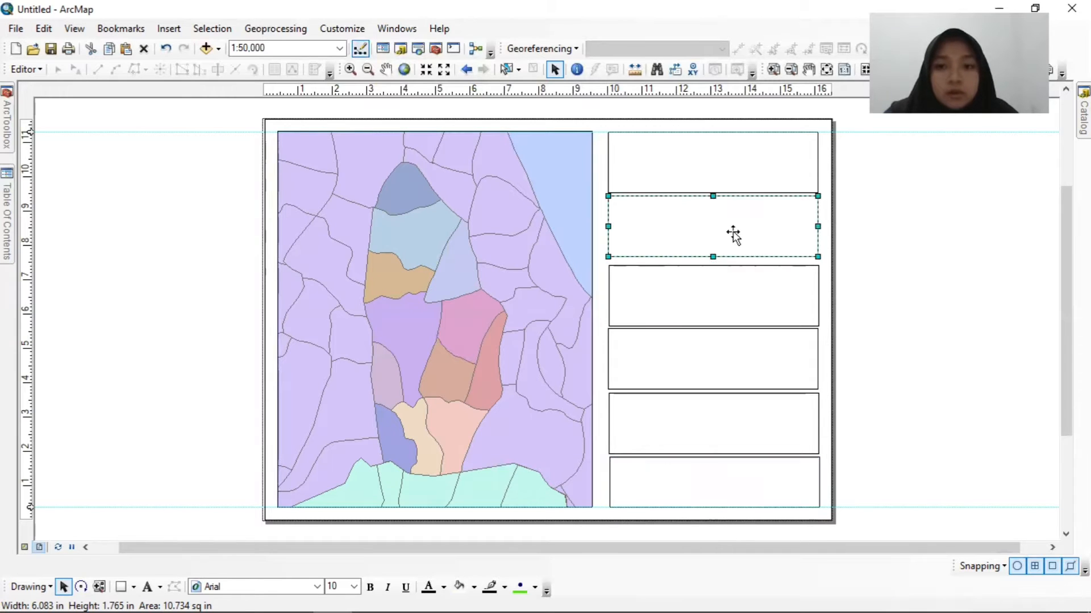
pyautogui.click(728, 181)
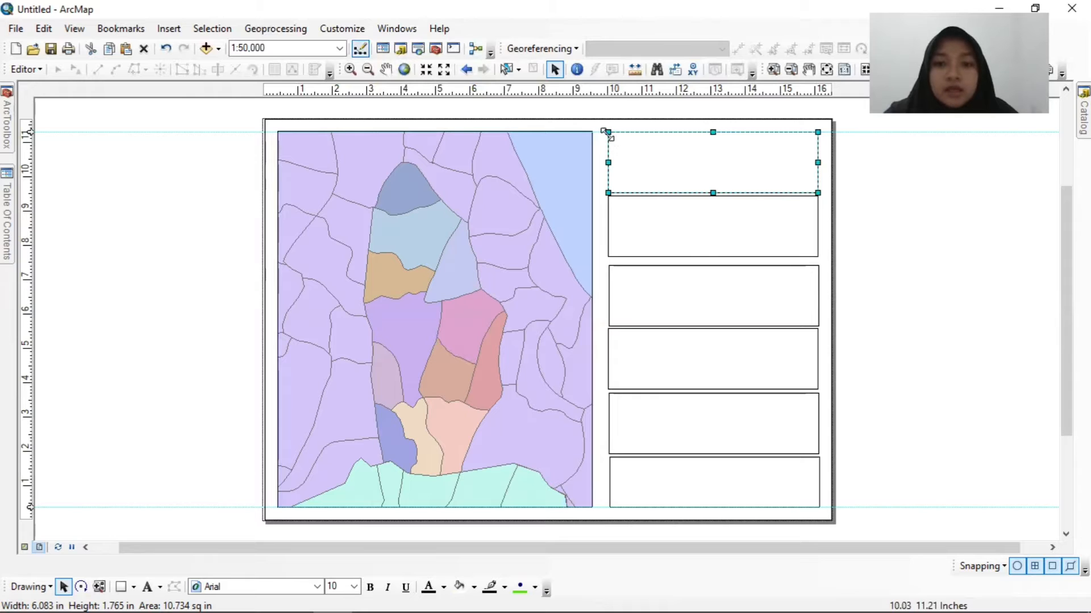
pyautogui.click(609, 90)
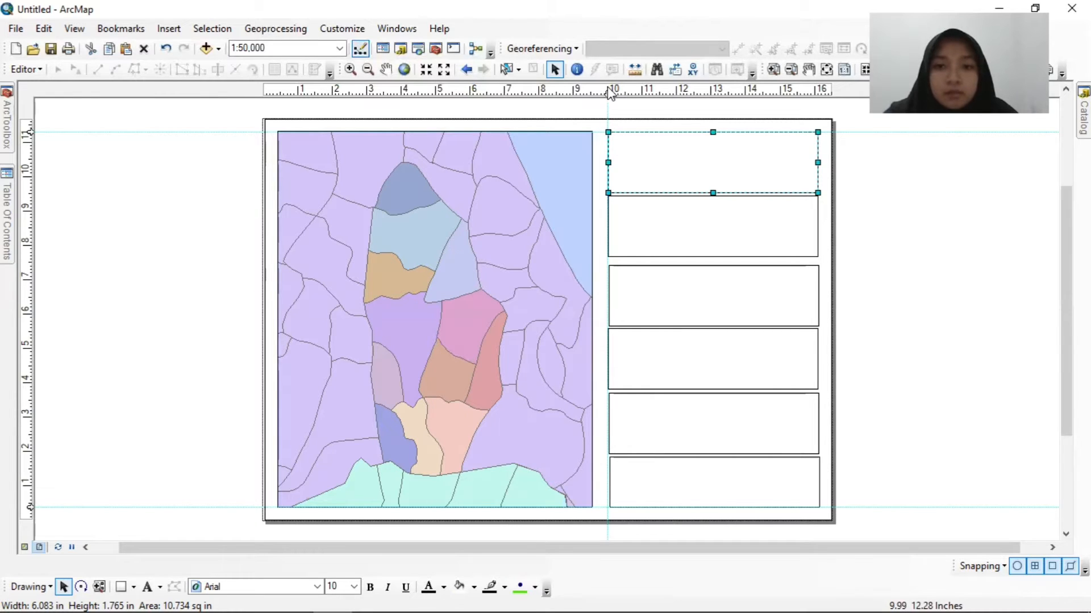
pyautogui.moveTo(607, 93); pyautogui.dragTo(600, 93)
pyautogui.moveTo(609, 164); pyautogui.dragTo(600, 164)
pyautogui.click(644, 225)
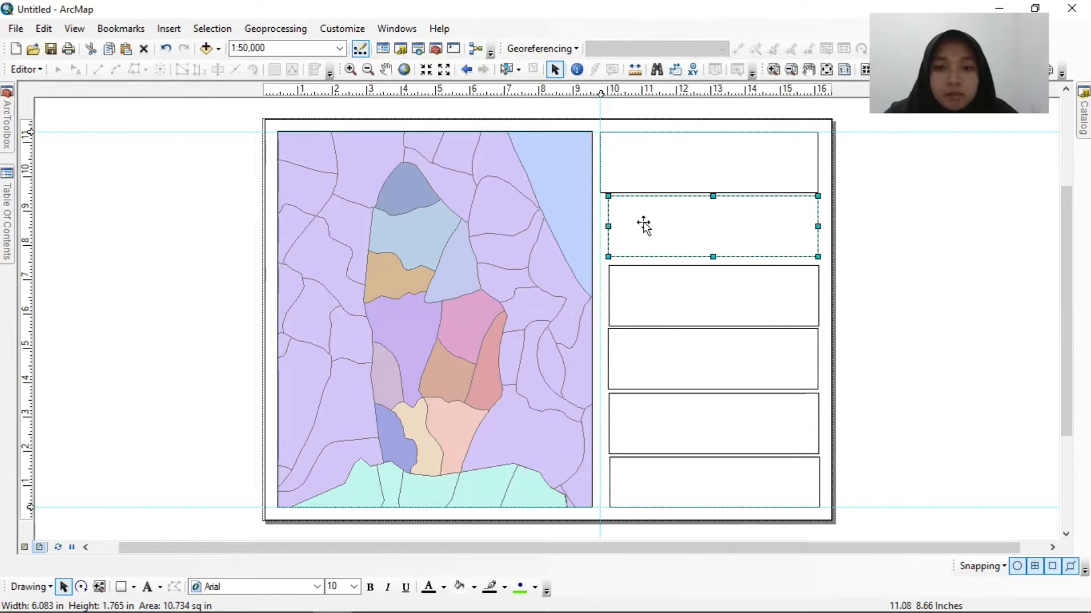
pyautogui.moveTo(607, 226); pyautogui.dragTo(600, 226)
pyautogui.click(615, 293)
pyautogui.moveTo(608, 295); pyautogui.dragTo(600, 296)
# Extend the left edges of the lower three boxes to the vertical guide beside the data frame.
pyautogui.click(640, 353)
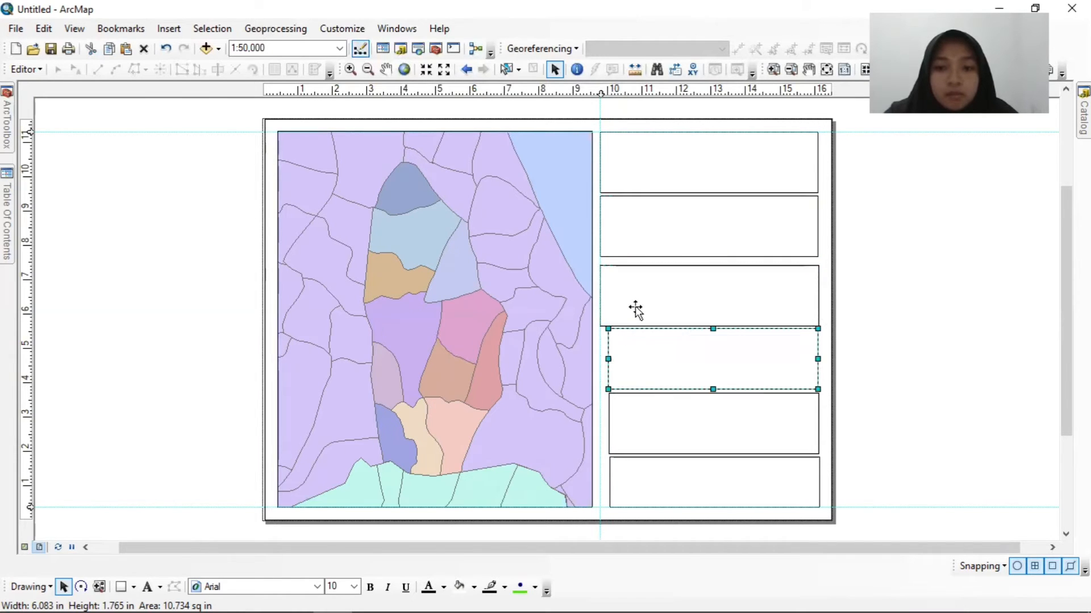
pyautogui.moveTo(608, 359); pyautogui.dragTo(601, 359)
pyautogui.click(614, 429)
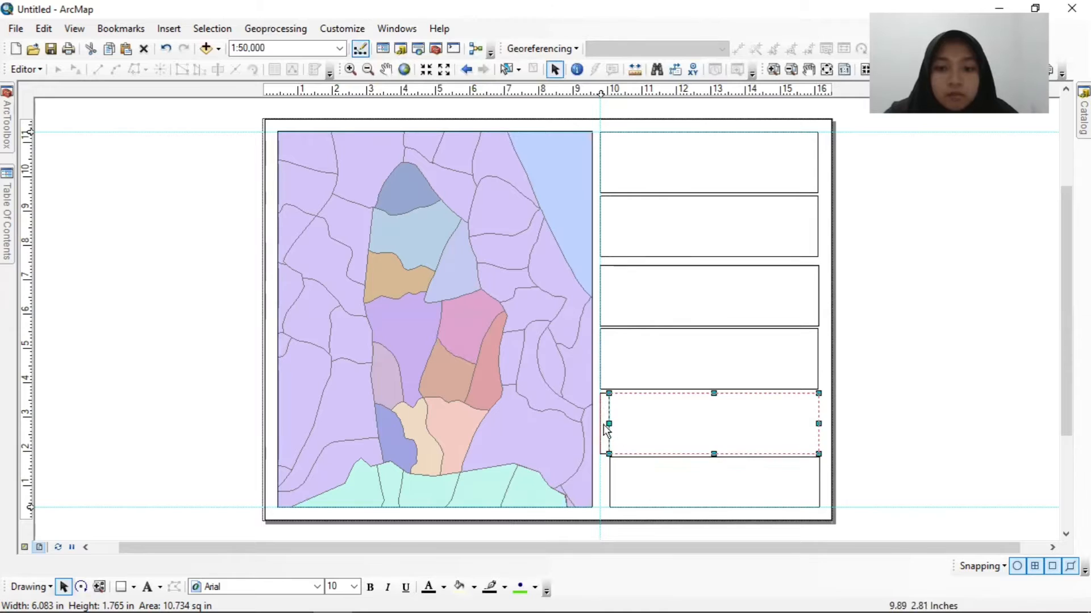
pyautogui.moveTo(608, 424); pyautogui.dragTo(600, 424)
pyautogui.click(676, 483)
pyautogui.moveTo(610, 482); pyautogui.dragTo(601, 483)
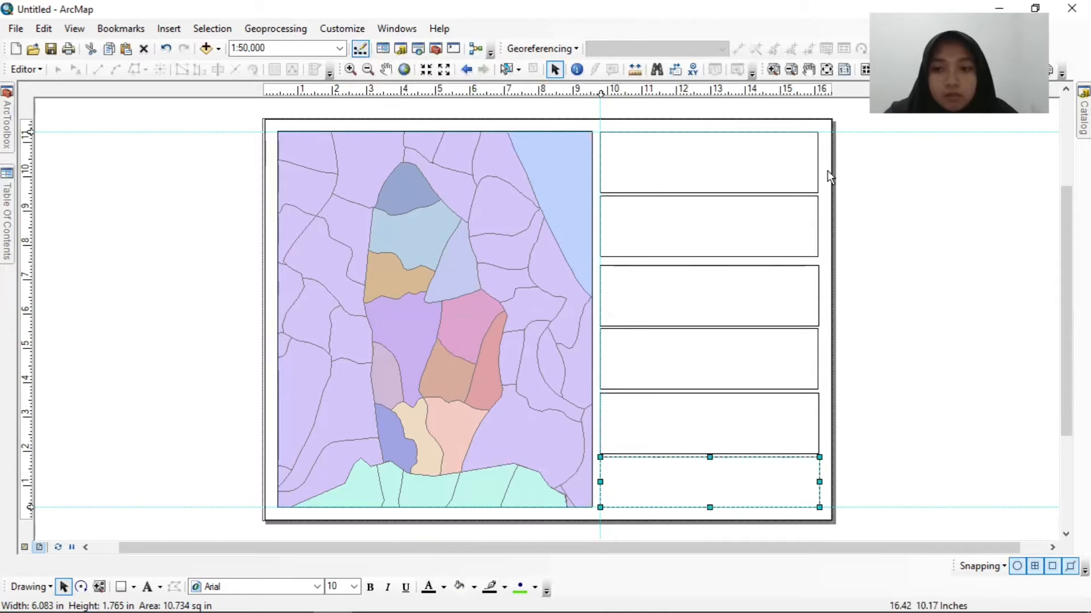
# Place a second vertical guide near the page's right border and extend the right edges of the upper three boxes to it.
pyautogui.click(814, 91)
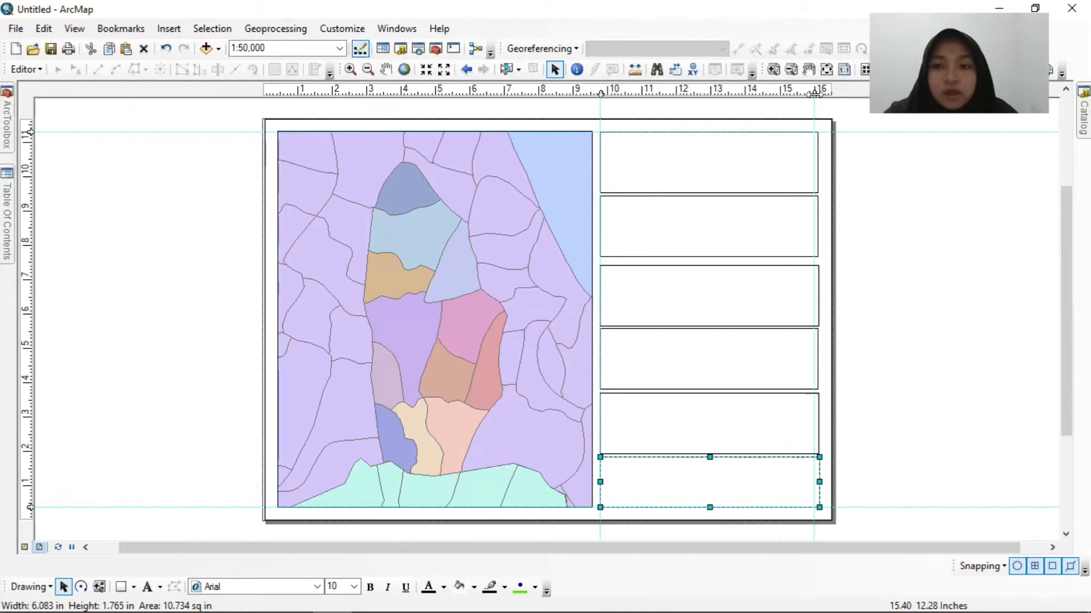
pyautogui.moveTo(816, 92); pyautogui.dragTo(821, 93)
pyautogui.click(816, 163)
pyautogui.moveTo(817, 163); pyautogui.dragTo(820, 168)
pyautogui.click(811, 233)
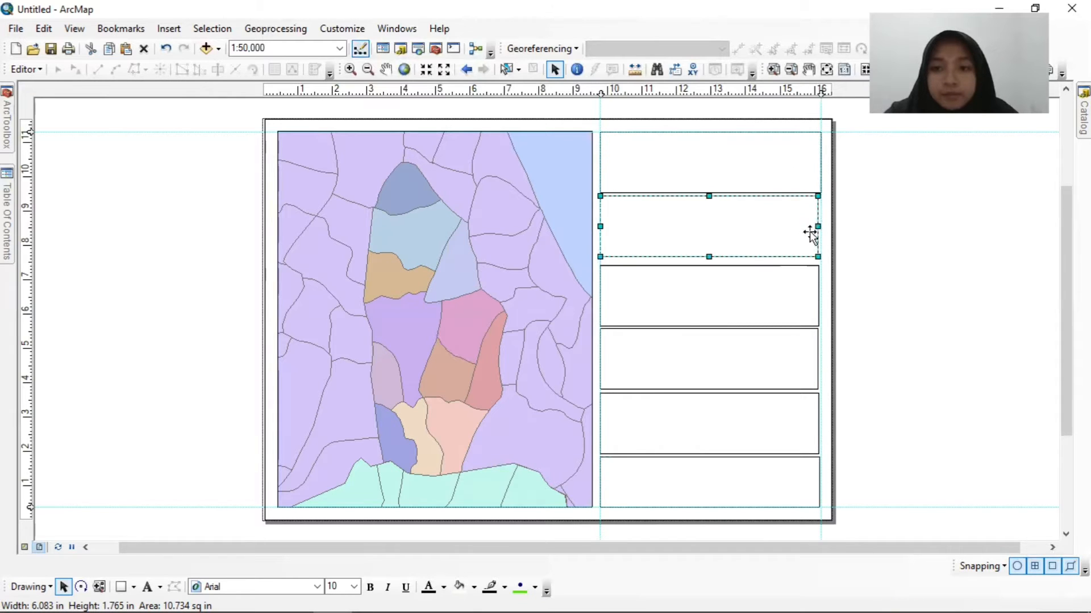
pyautogui.moveTo(818, 227); pyautogui.dragTo(821, 226)
pyautogui.click(808, 282)
pyautogui.moveTo(818, 295); pyautogui.dragTo(821, 296)
# Extend the right edges of the lower three boxes to the guide near the page border, leaving nothing selected.
pyautogui.click(808, 361)
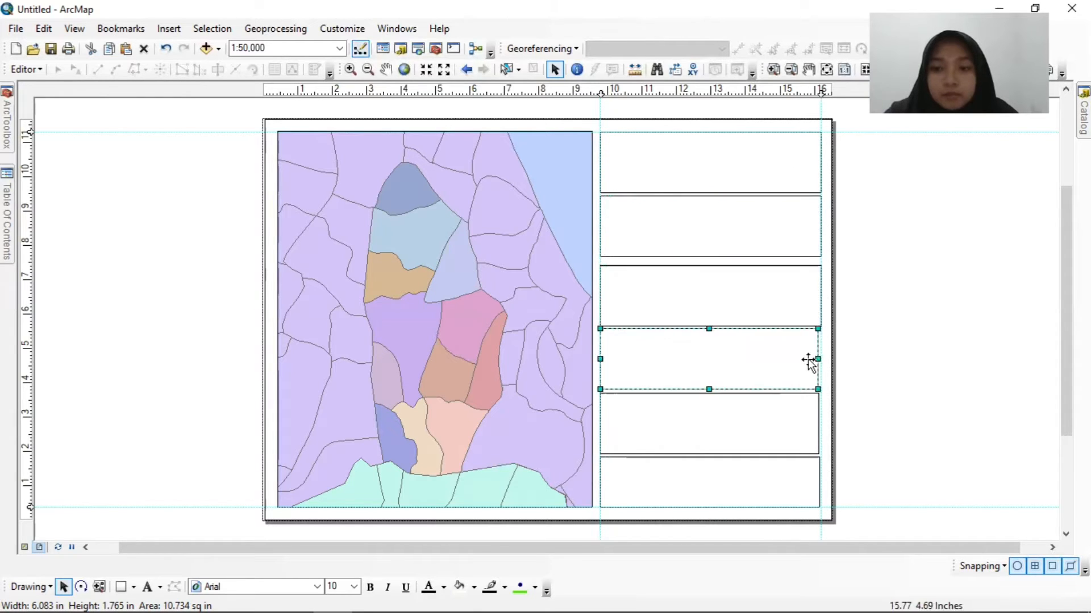
pyautogui.moveTo(818, 359); pyautogui.dragTo(821, 359)
pyautogui.click(799, 416)
pyautogui.moveTo(818, 423); pyautogui.dragTo(821, 424)
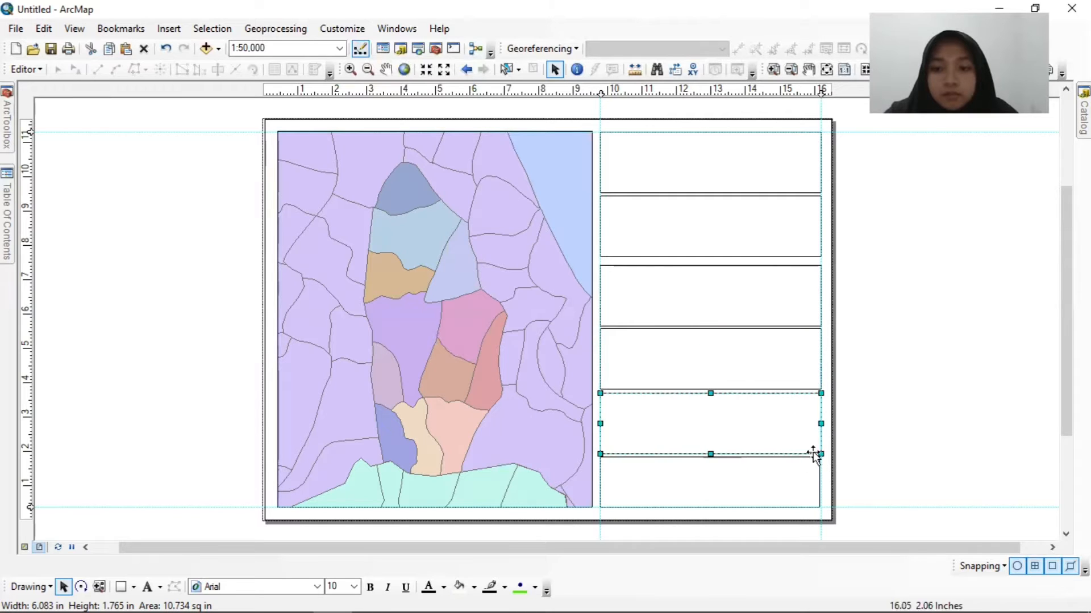
pyautogui.click(818, 480)
pyautogui.moveTo(818, 480); pyautogui.dragTo(821, 480)
pyautogui.click(923, 136)
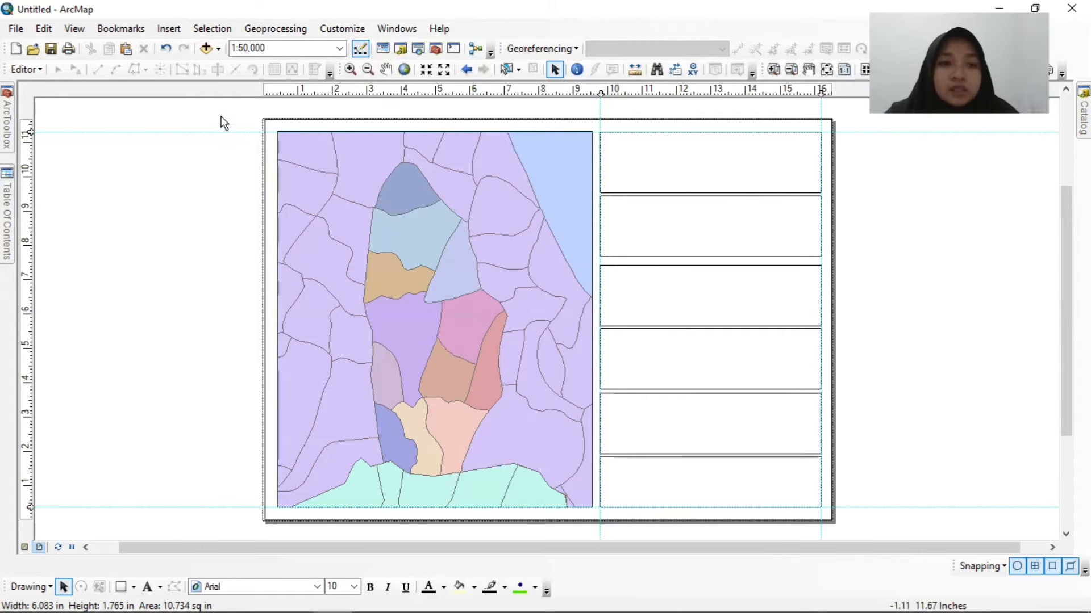
# Insert the picture "logo unej" from the Documents folder into the layout.
pyautogui.click(167, 31)
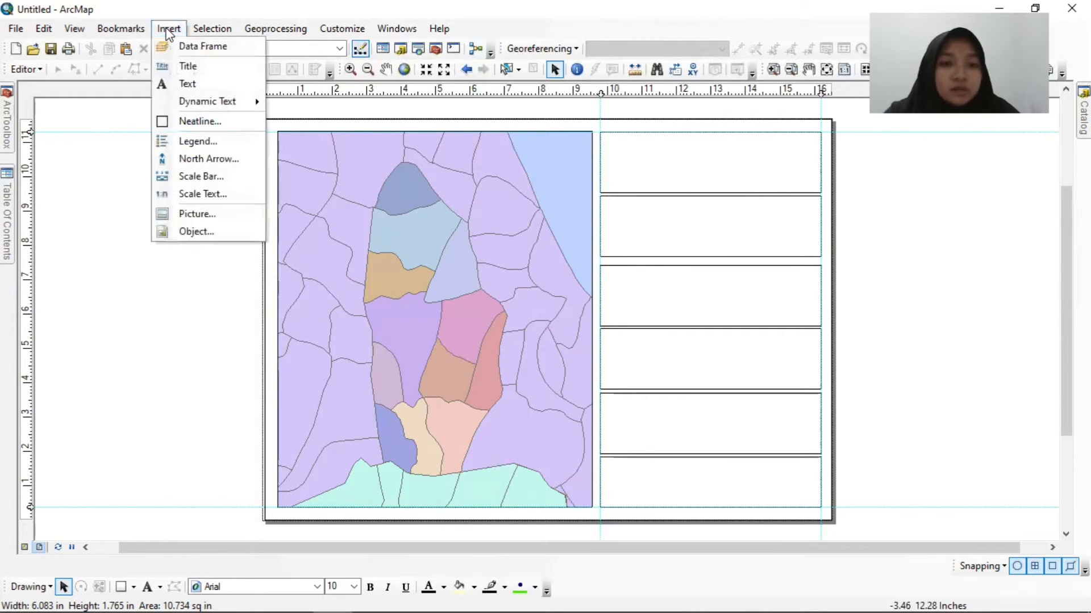
pyautogui.click(212, 215)
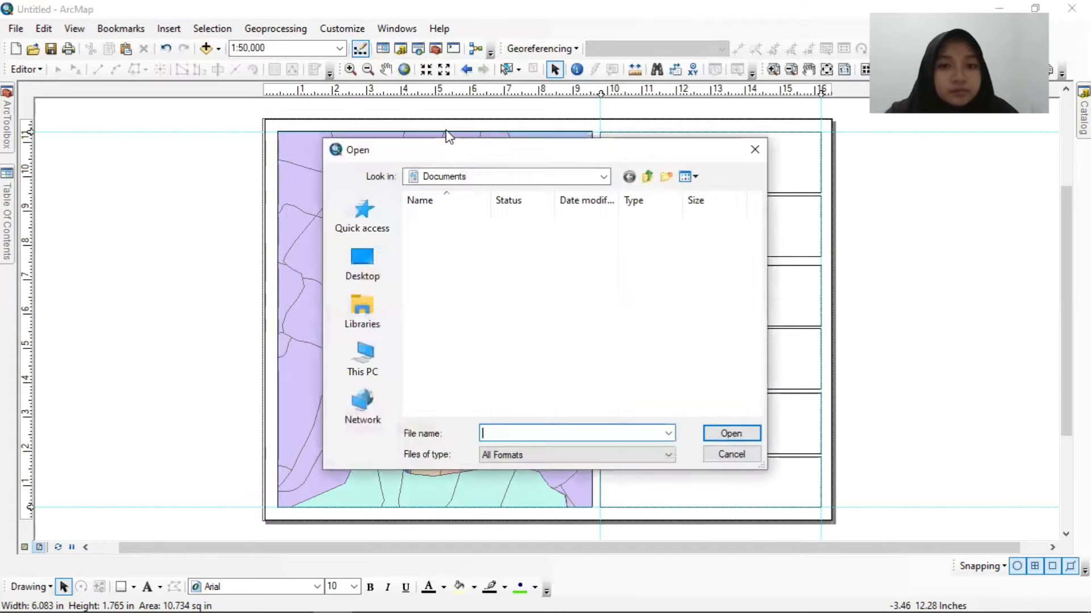
pyautogui.scroll(-2, 514, 341)
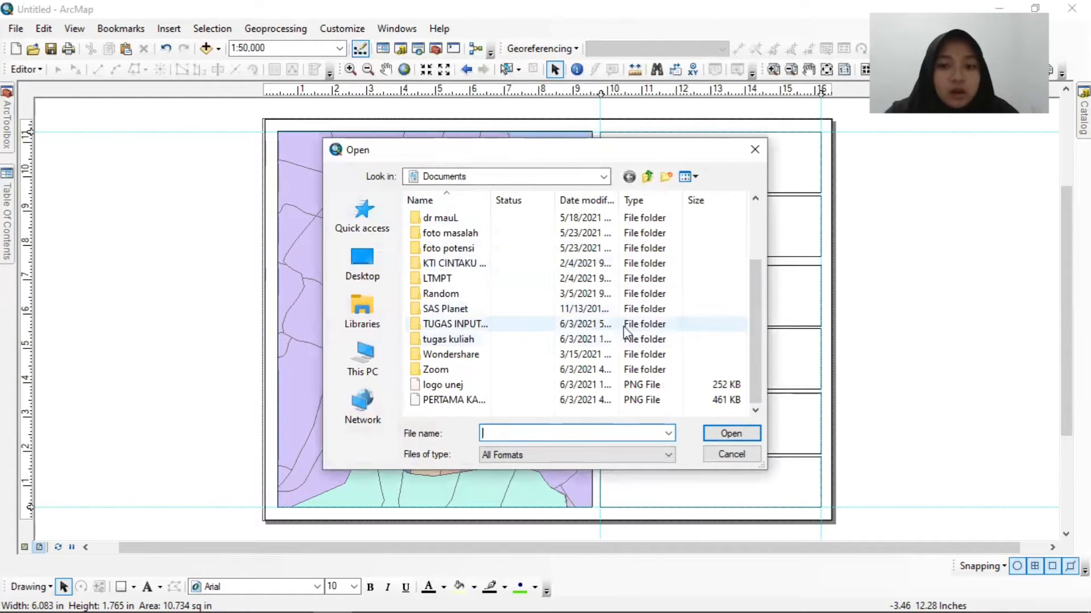
pyautogui.click(455, 389)
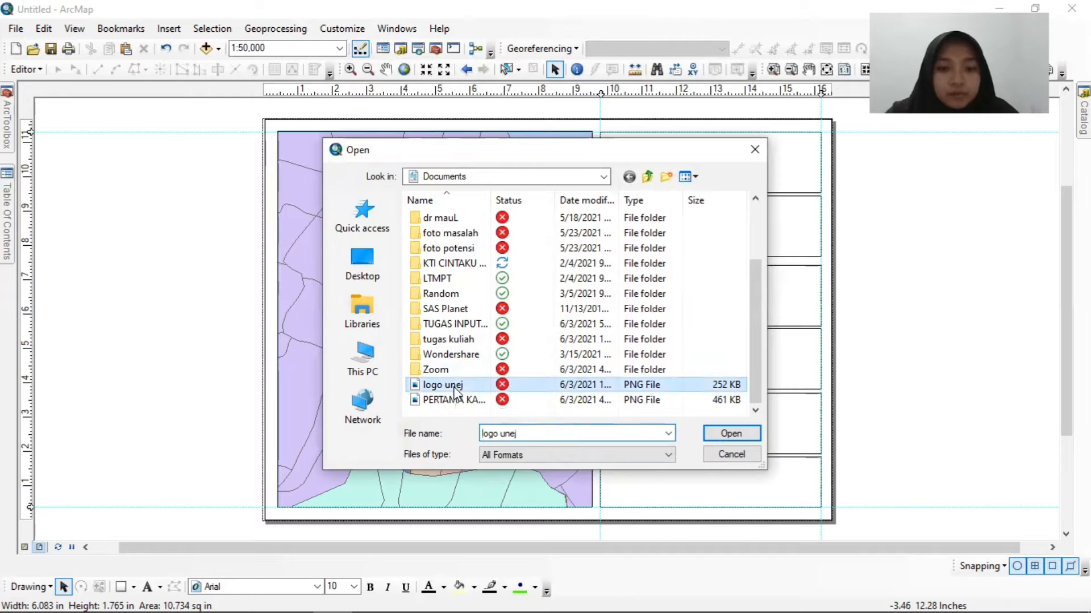
pyautogui.click(733, 435)
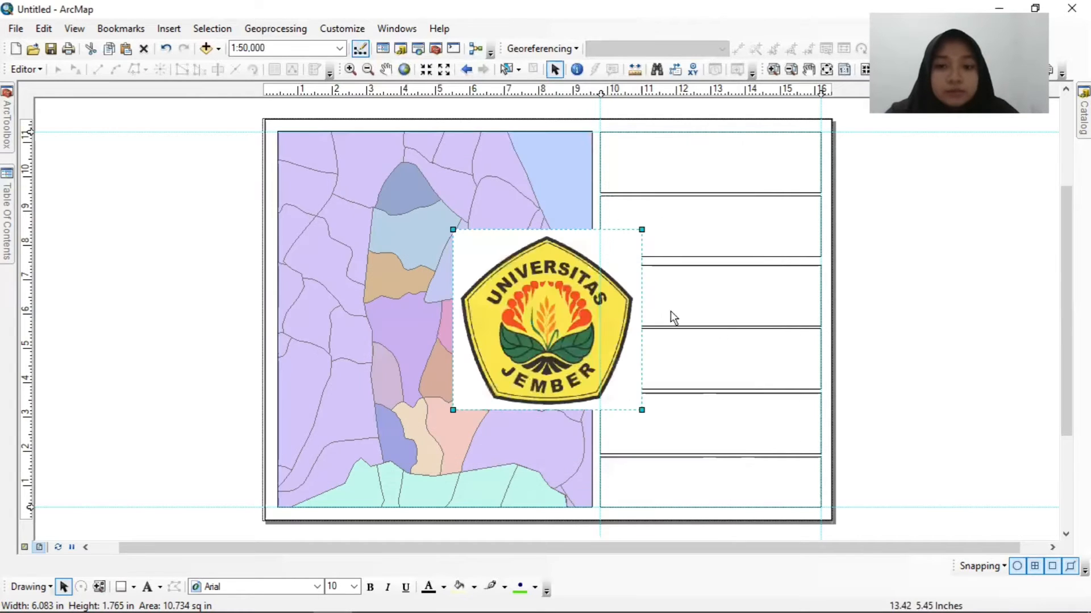
# Shrink the university logo and fit it into the left end of the topmost box.
pyautogui.moveTo(642, 230); pyautogui.dragTo(530, 335)
pyautogui.moveTo(501, 372); pyautogui.dragTo(648, 187)
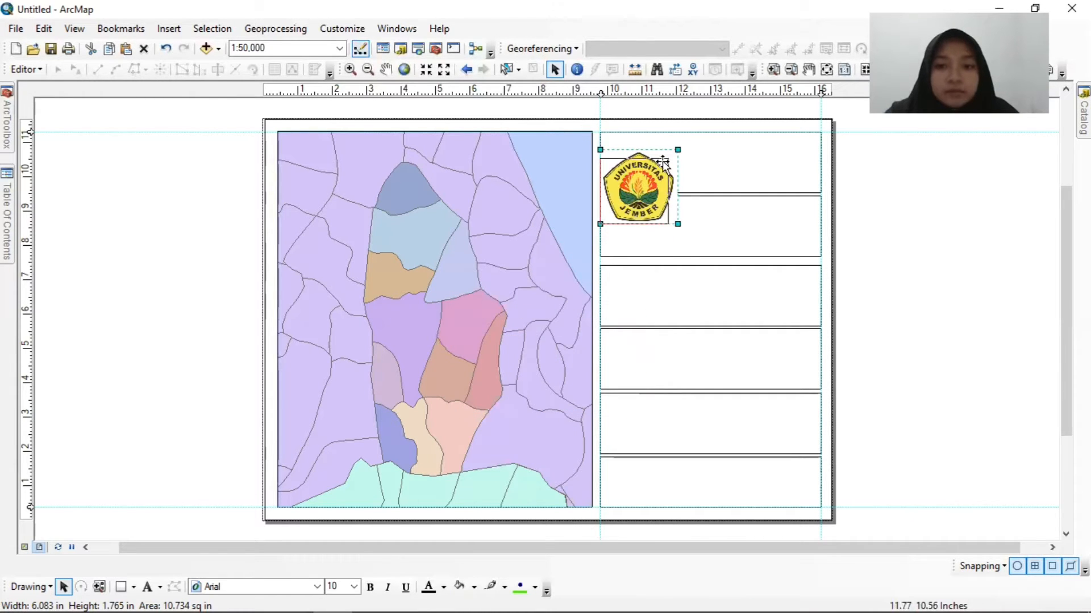
pyautogui.moveTo(676, 150); pyautogui.dragTo(645, 130)
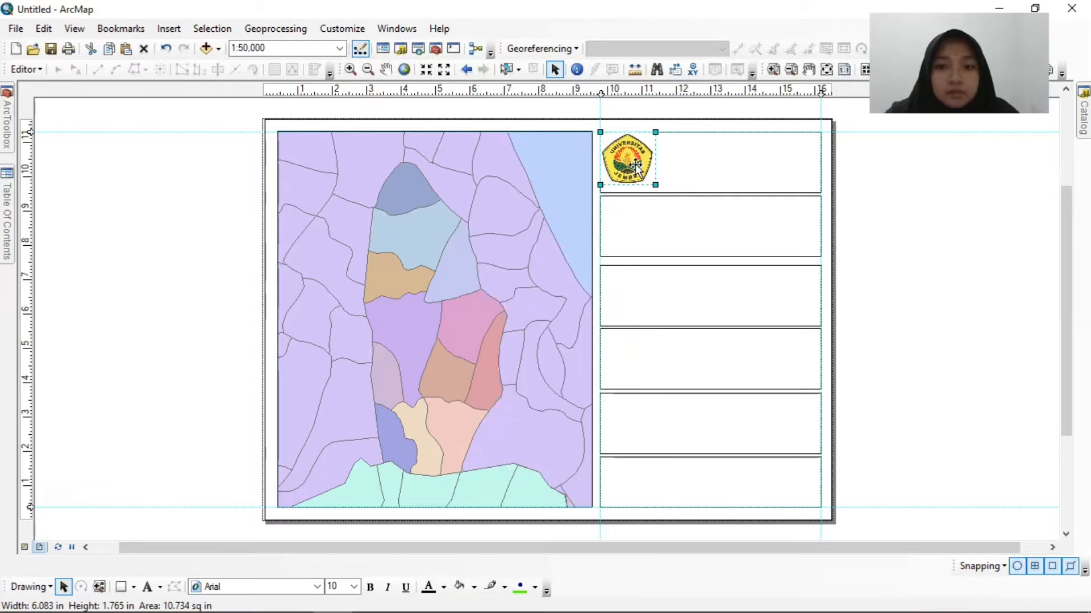
# Move the guides off the topmost box's edges, then shrink the logo slightly and centre it vertically inside the box.
pyautogui.moveTo(601, 90); pyautogui.dragTo(586, 91)
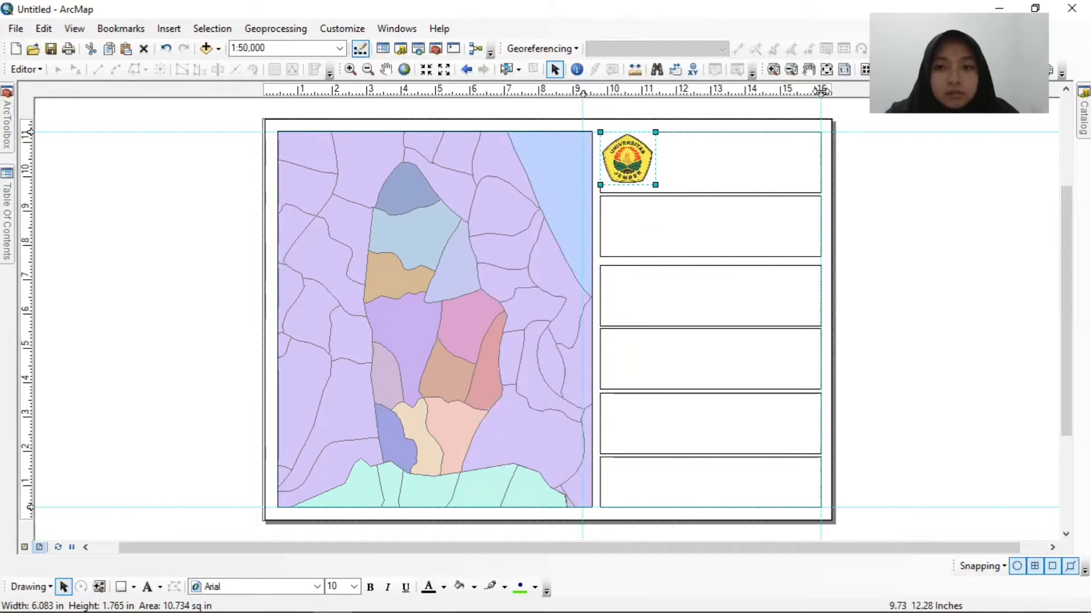
pyautogui.moveTo(29, 132); pyautogui.dragTo(29, 122)
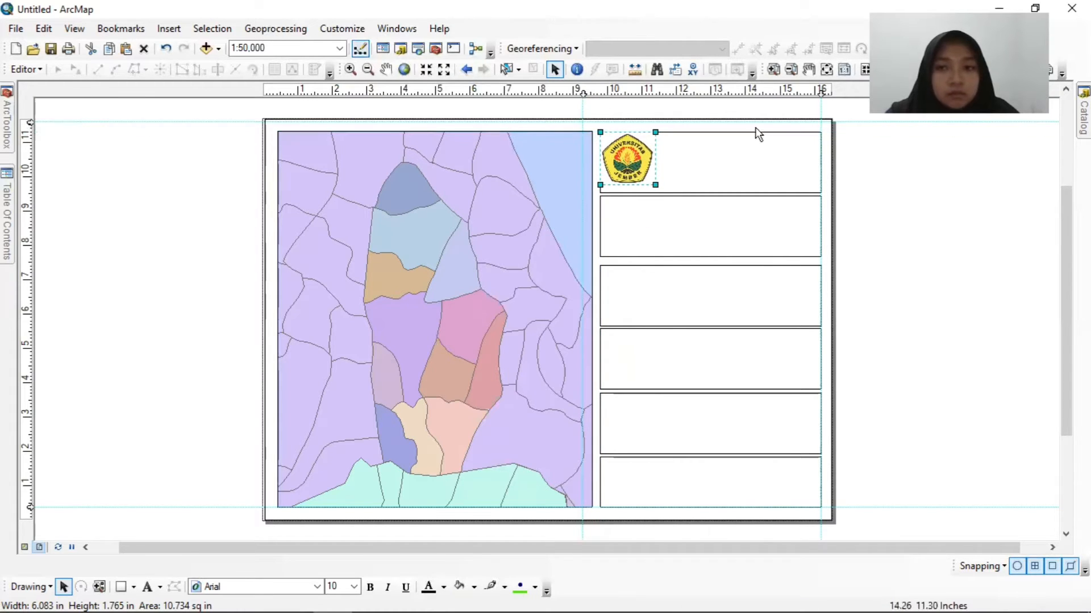
pyautogui.moveTo(821, 91); pyautogui.dragTo(832, 91)
pyautogui.moveTo(635, 159); pyautogui.dragTo(653, 184)
pyautogui.moveTo(635, 163); pyautogui.dragTo(637, 158)
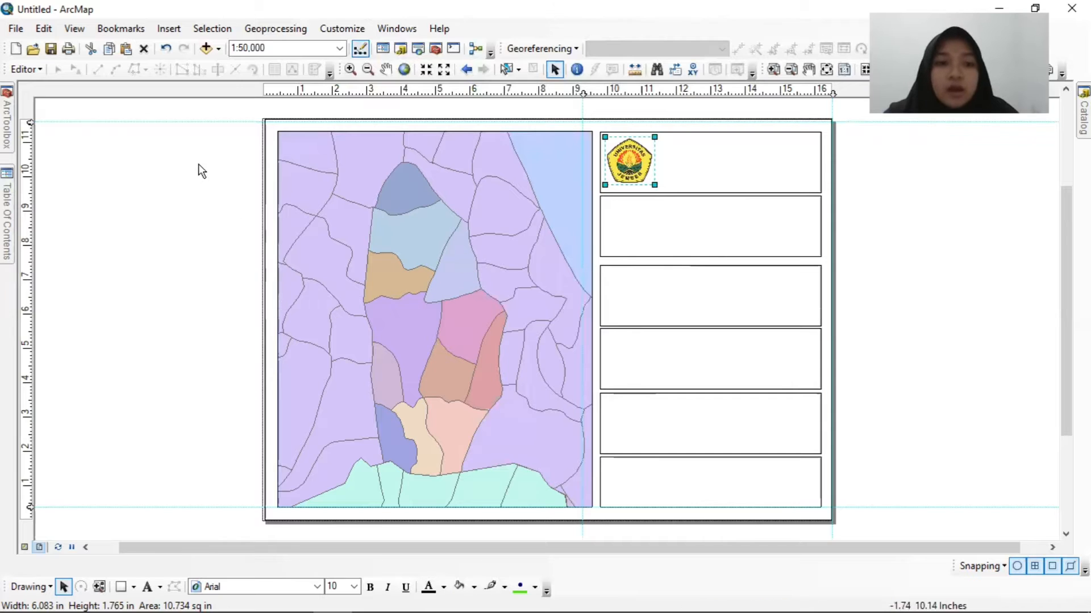
# Insert a text element and move it into the topmost box beside the logo.
pyautogui.click(169, 32)
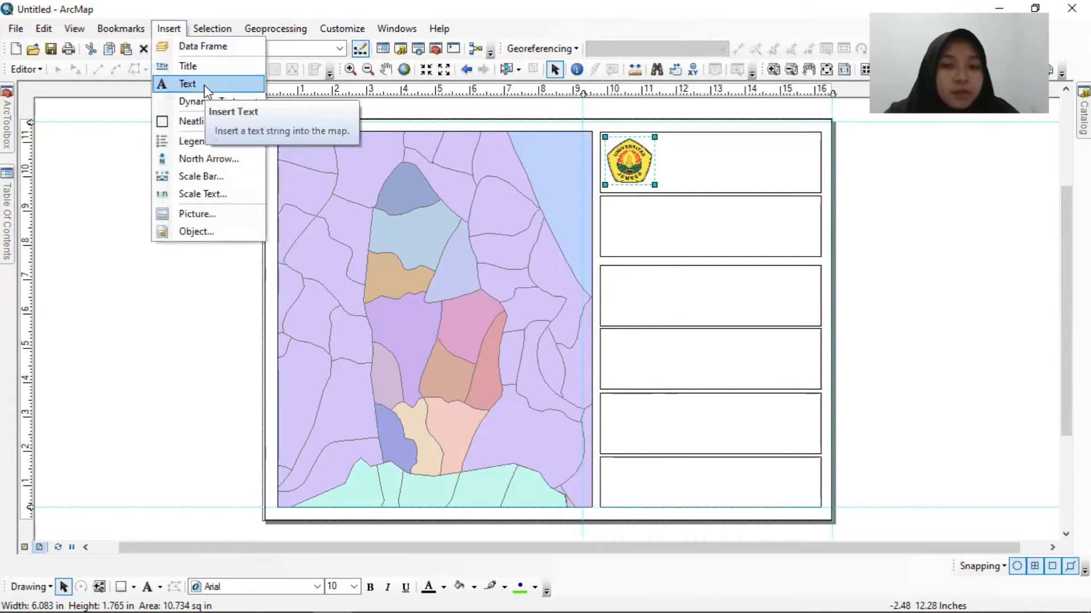
pyautogui.click(203, 84)
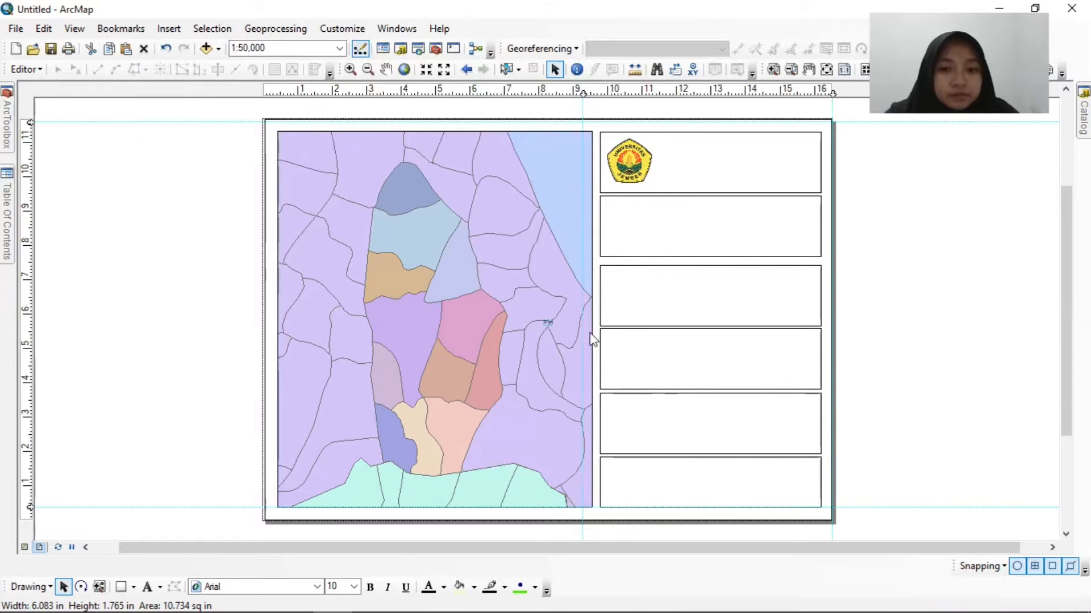
pyautogui.moveTo(547, 327); pyautogui.dragTo(709, 164)
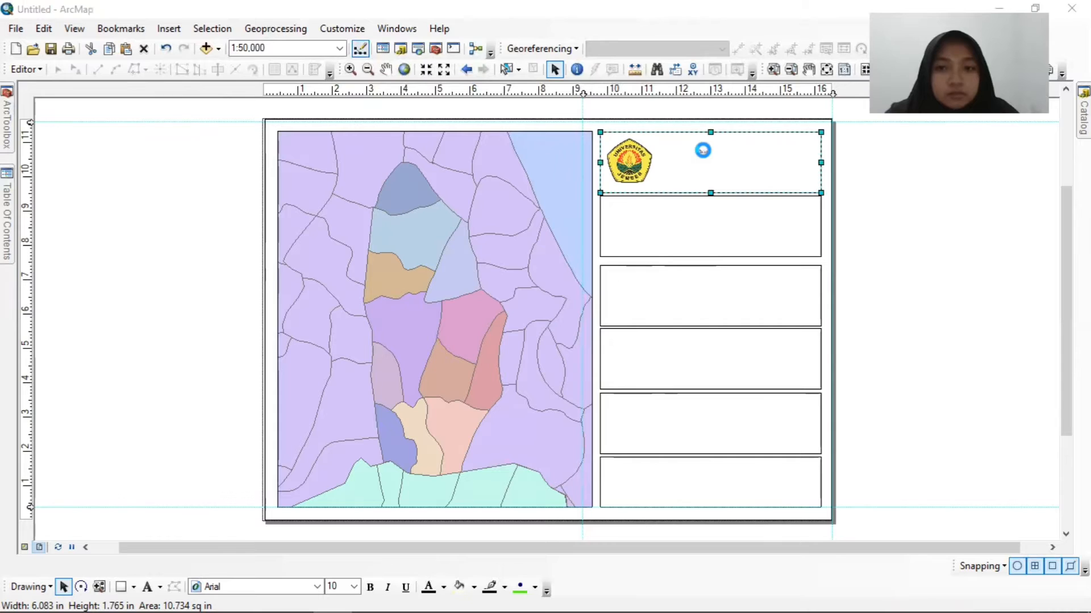
# Replace the topmost box's placeholder text with three lines: "PERENCANAAN WILAYAH DAN KOTA", "FAKULTAS TEKNIK" and "UNIVERSITAS JEMBER".
pyautogui.doubleClick(702, 151)
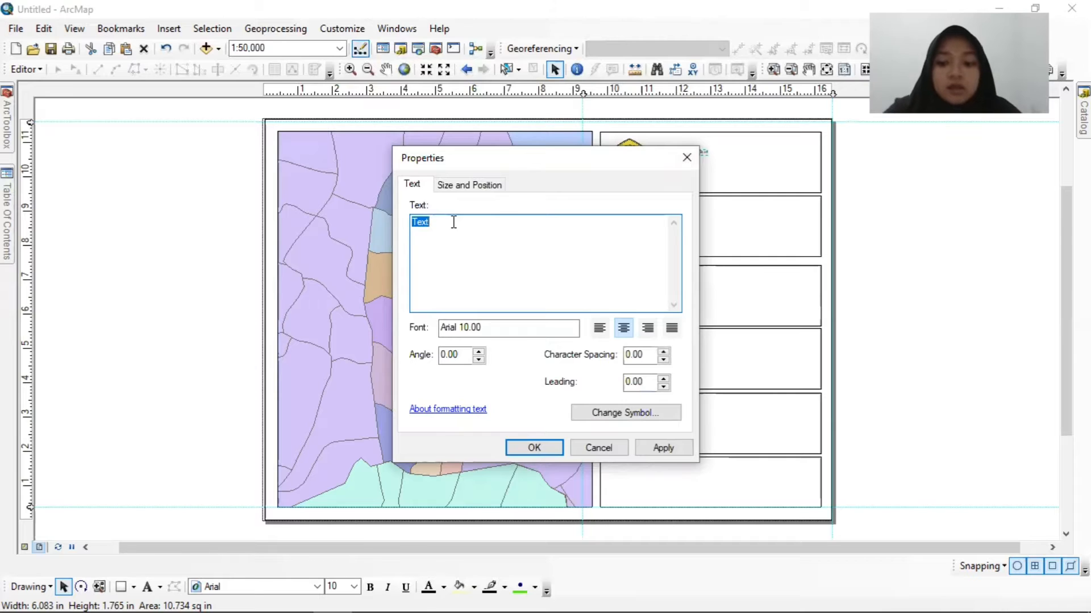
pyautogui.press('BackSpace')
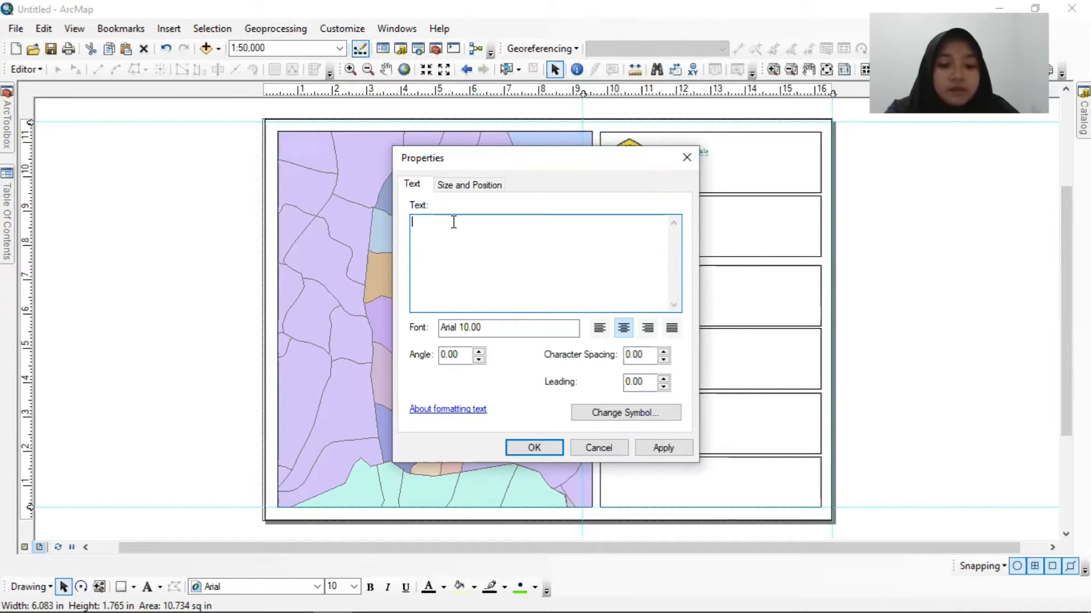
pyautogui.write('PERE')
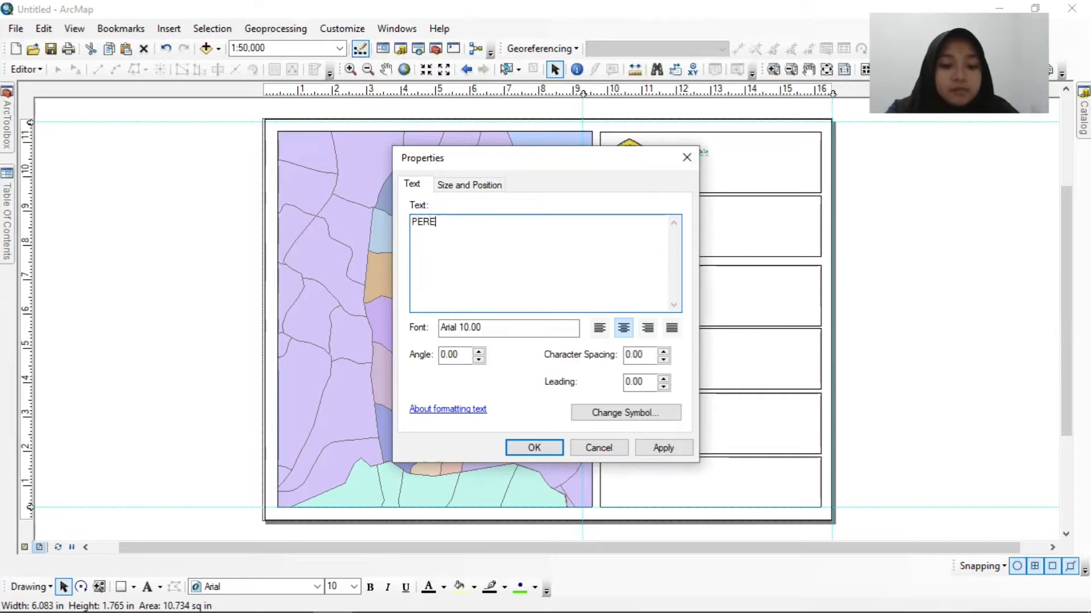
pyautogui.write('NCANAAN WILAH')
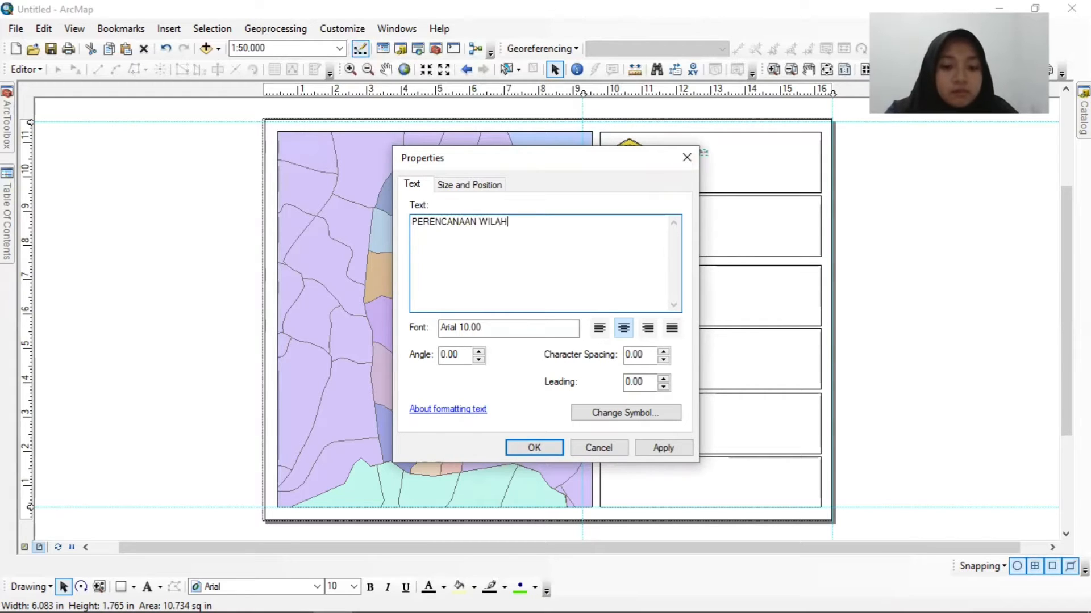
pyautogui.press('BackSpace')
pyautogui.write('YAH DAN KOTA')
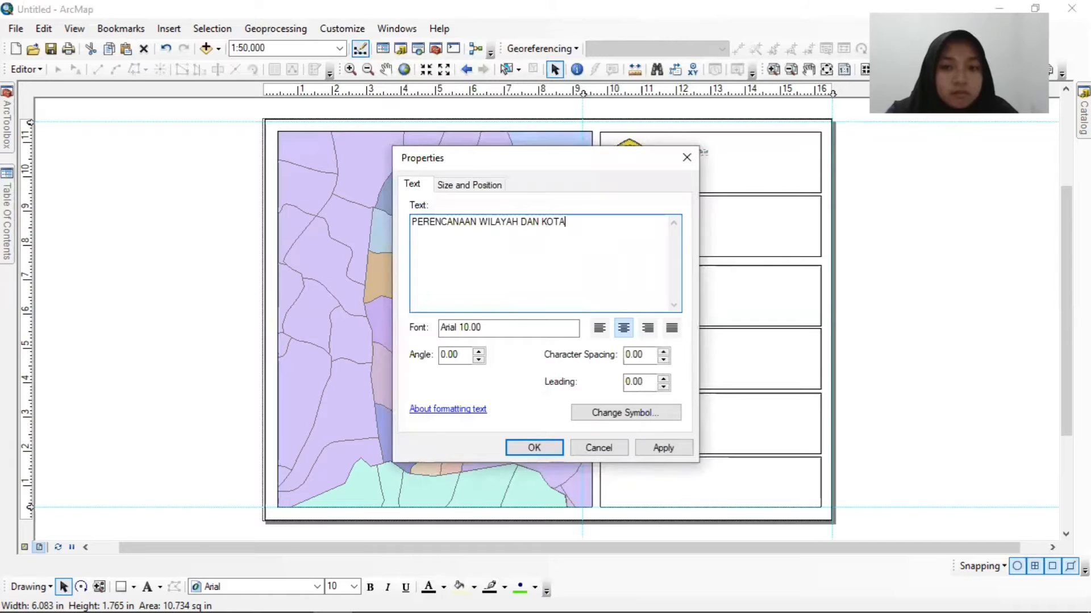
pyautogui.press('Return')
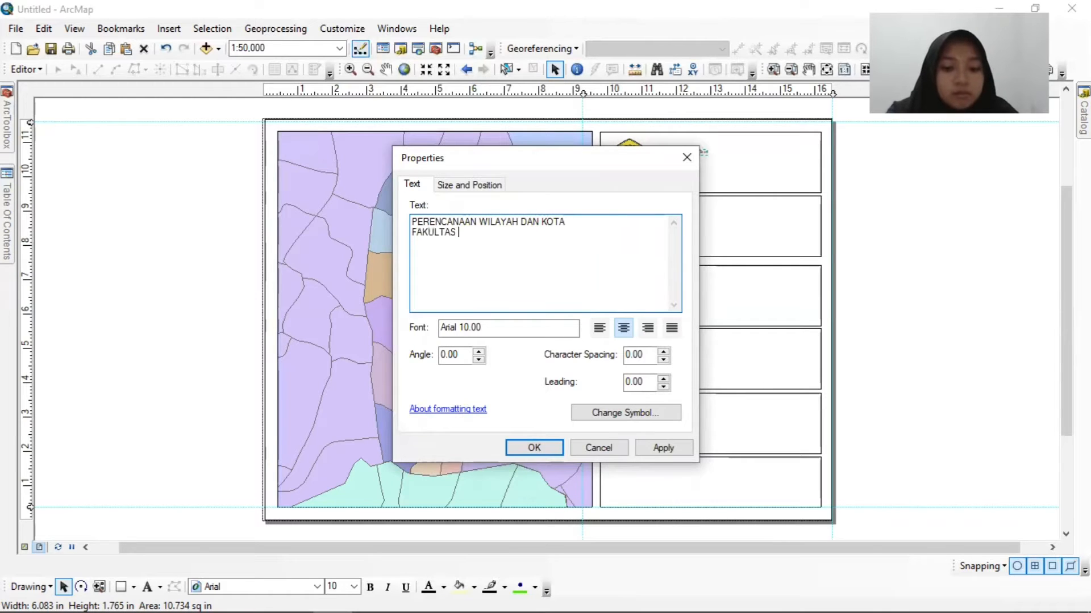
pyautogui.write('FAKULTAS TEKNIK')
pyautogui.press('Return')
pyautogui.write('UNI')
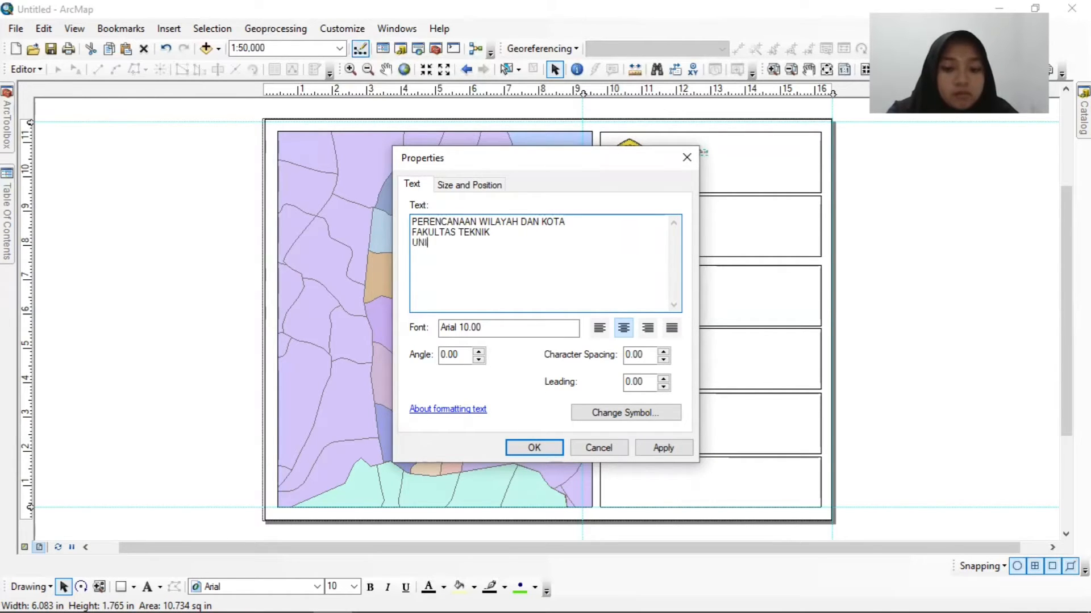
pyautogui.write('VERSITAS JEMBER')
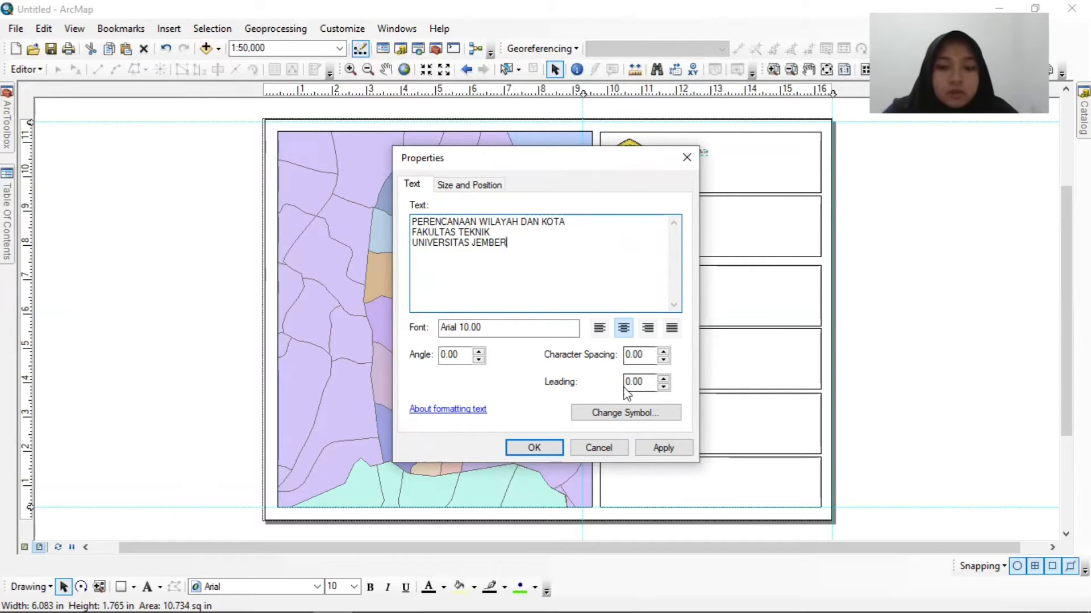
# Format the university heading text as bold at size 18 and apply it to the layout.
pyautogui.click(617, 419)
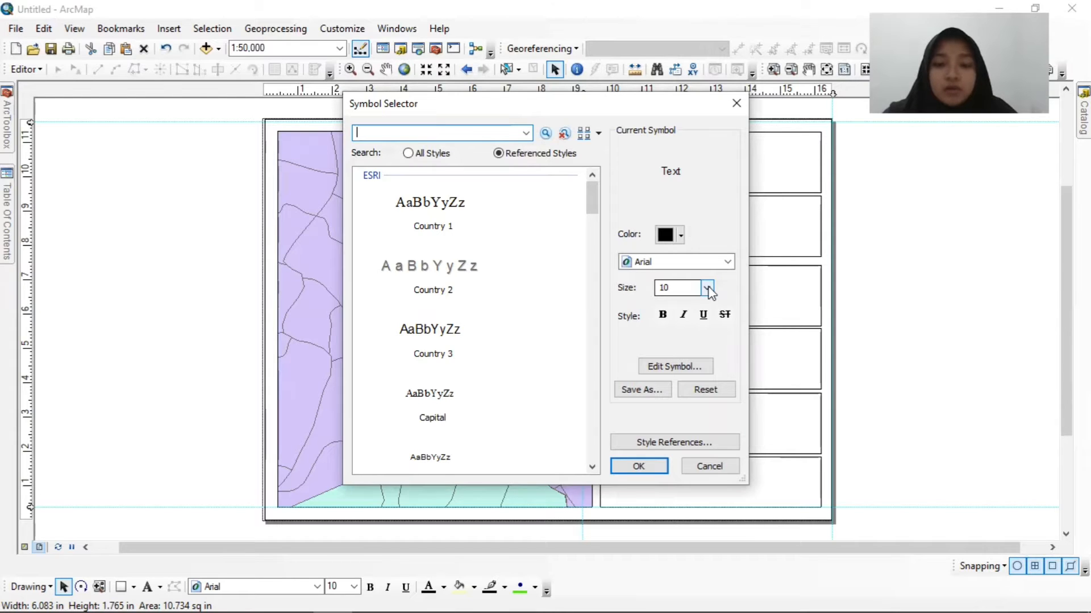
pyautogui.click(708, 290)
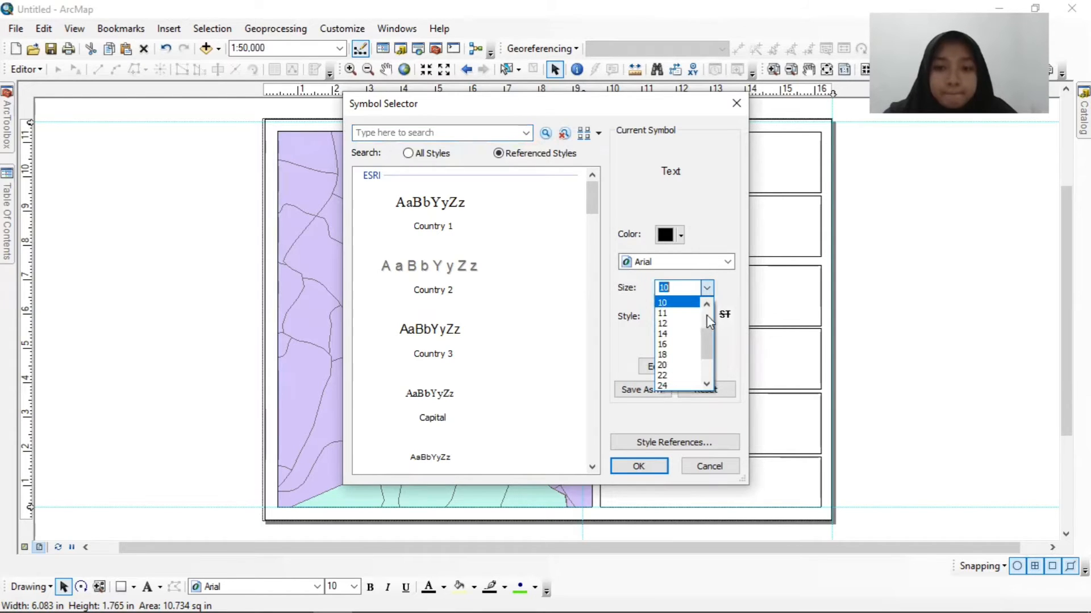
pyautogui.click(666, 359)
pyautogui.click(663, 314)
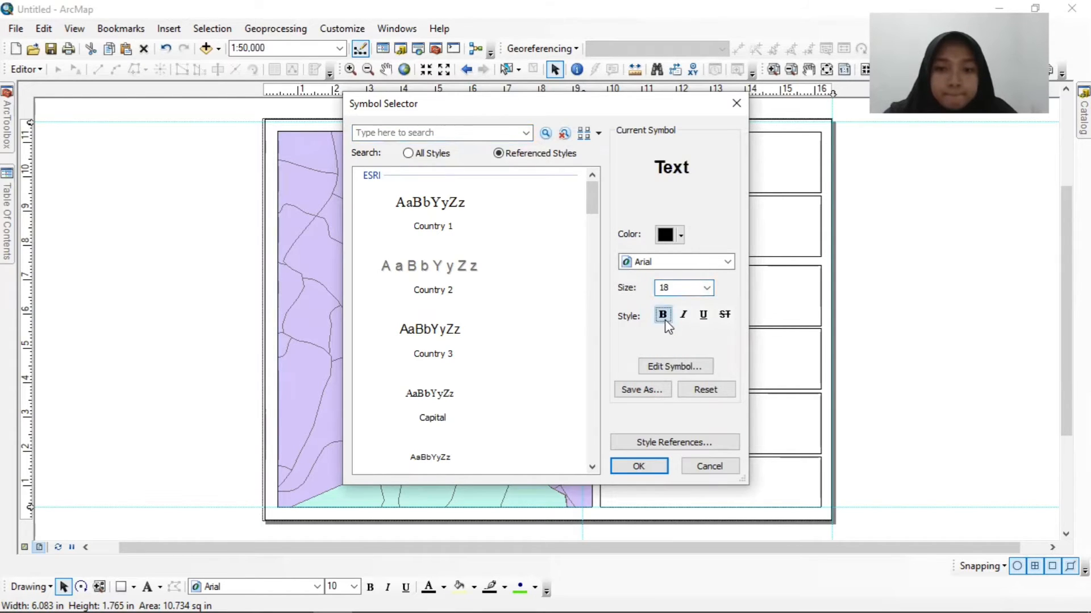
pyautogui.click(639, 467)
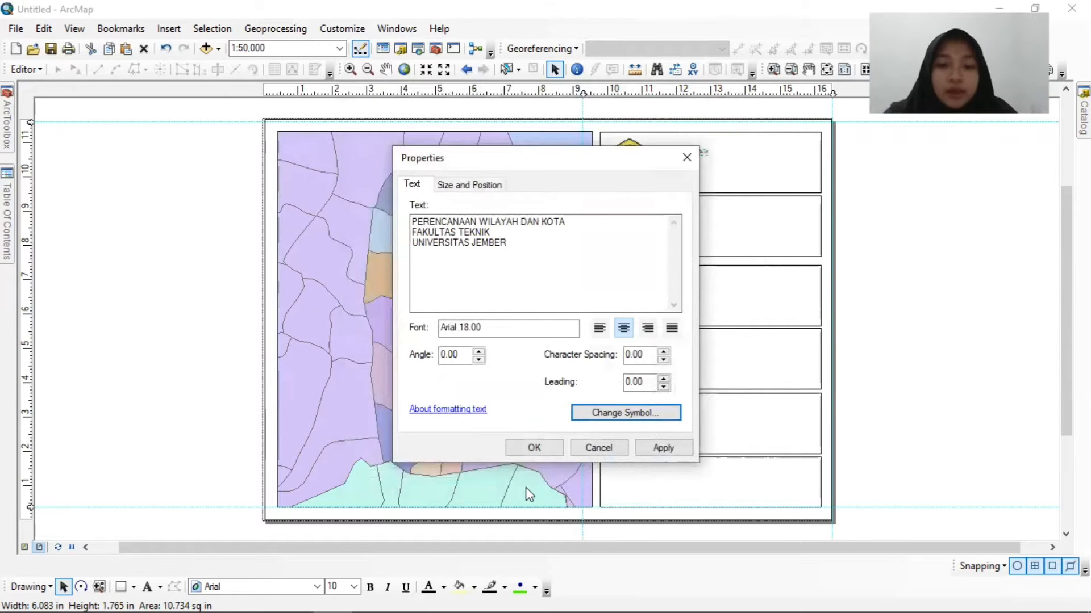
pyautogui.click(535, 450)
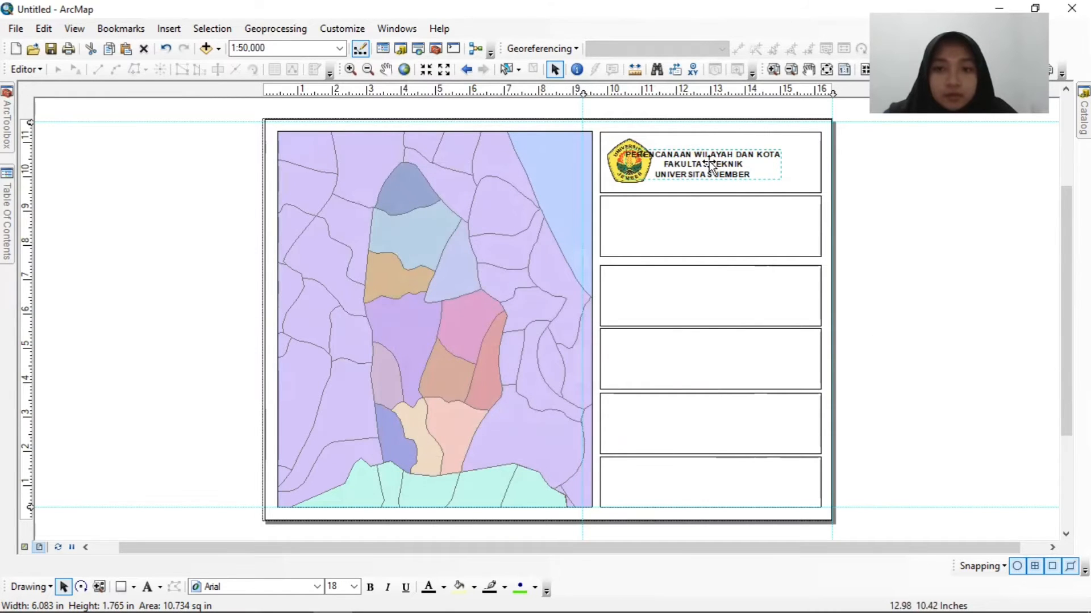
# Move the university heading clear of the logo and shorten the topmost box from its lower edge to fit around them.
pyautogui.click(709, 165)
pyautogui.moveTo(709, 165); pyautogui.dragTo(749, 165)
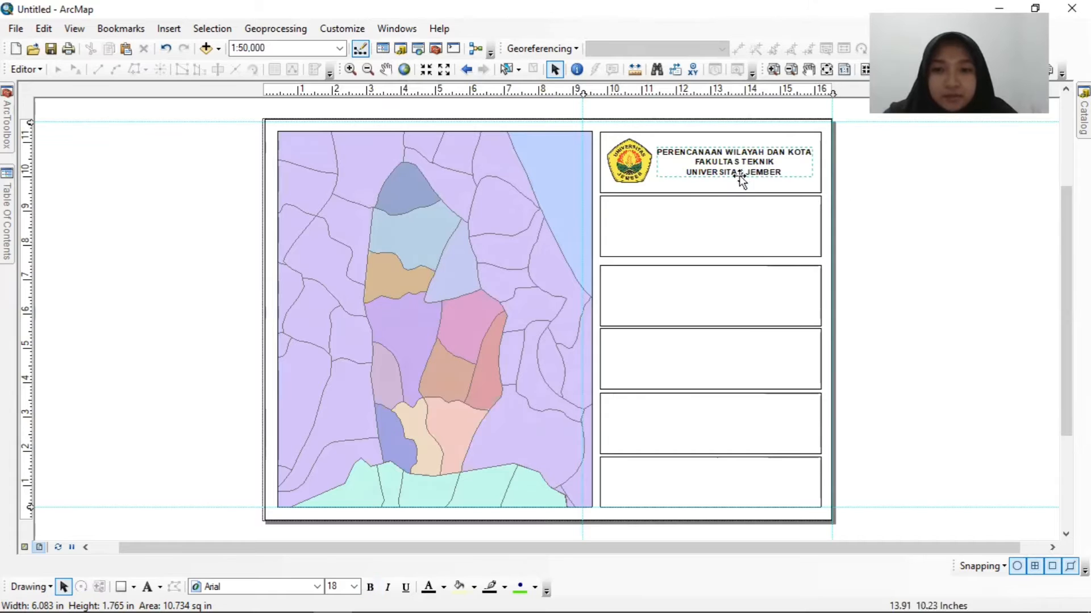
pyautogui.click(661, 190)
pyautogui.moveTo(711, 191); pyautogui.dragTo(711, 188)
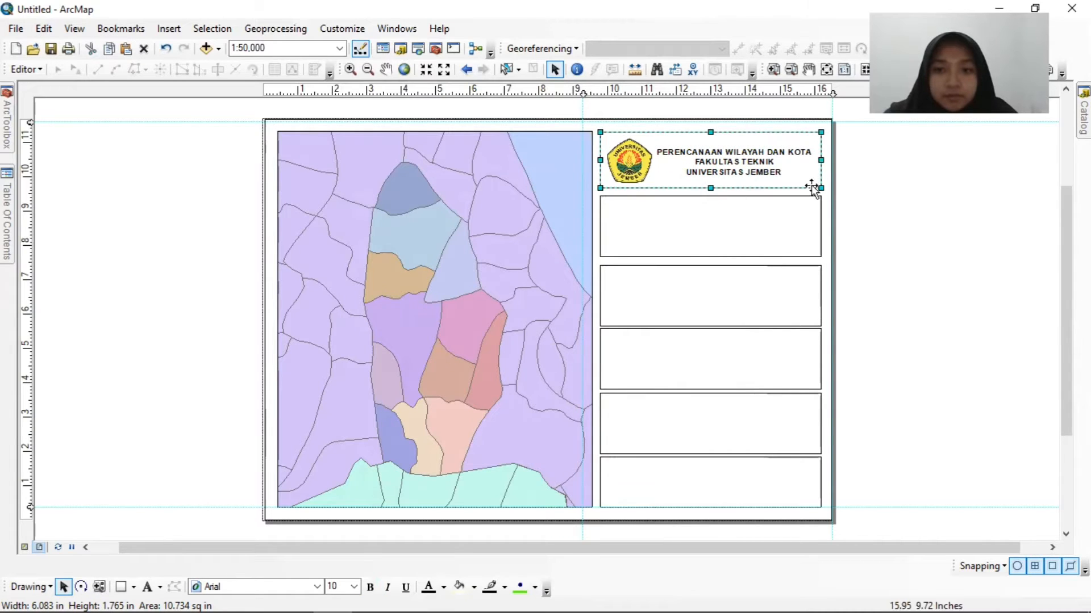
pyautogui.click(881, 182)
pyautogui.click(730, 168)
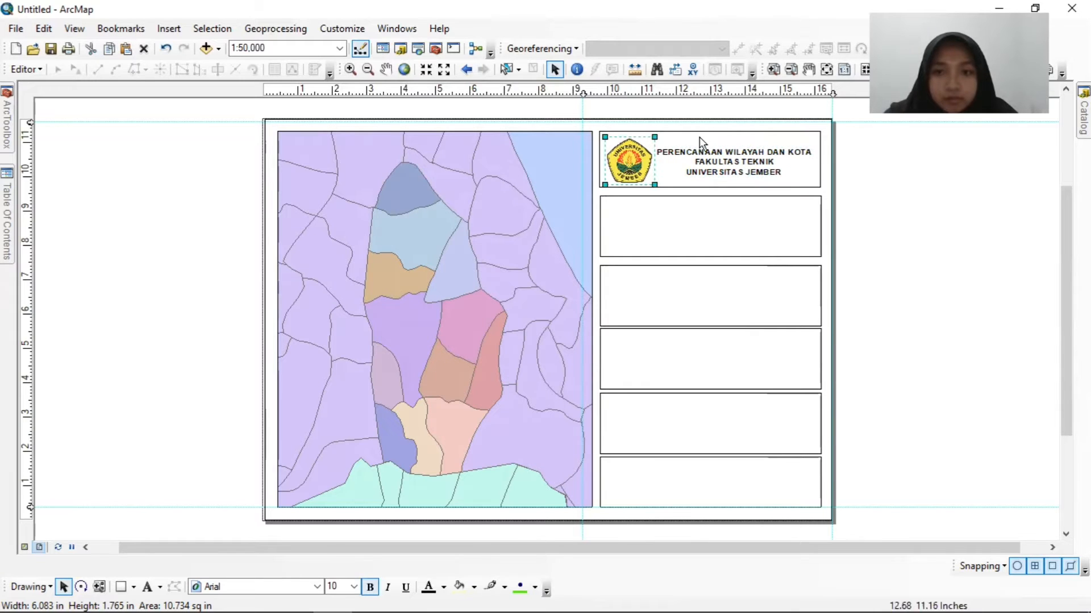
pyautogui.click(721, 165)
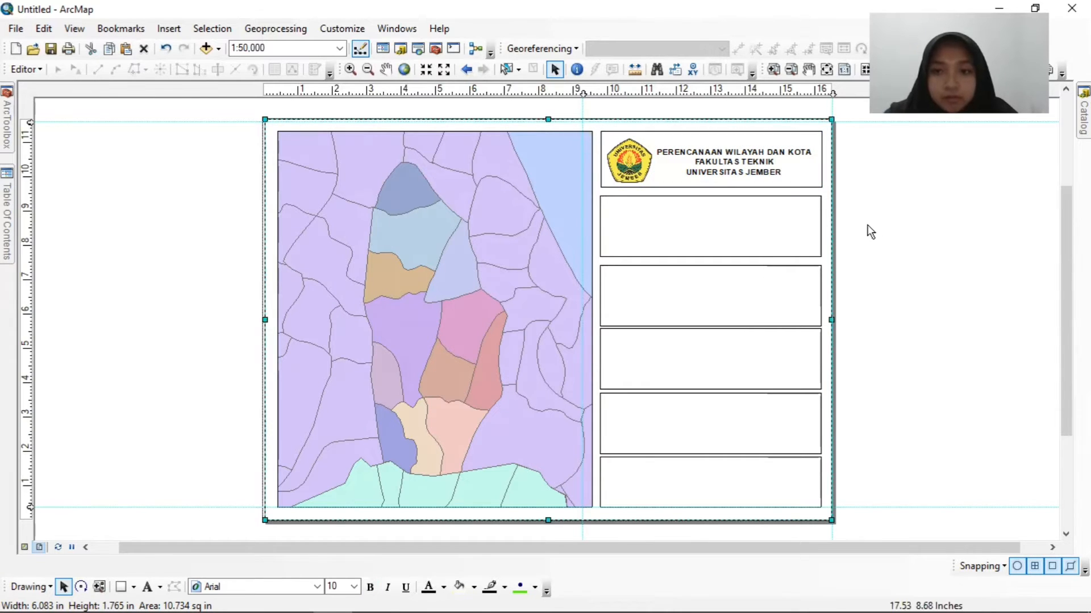
# Insert a new text element and place it in the second box from the top.
pyautogui.click(745, 223)
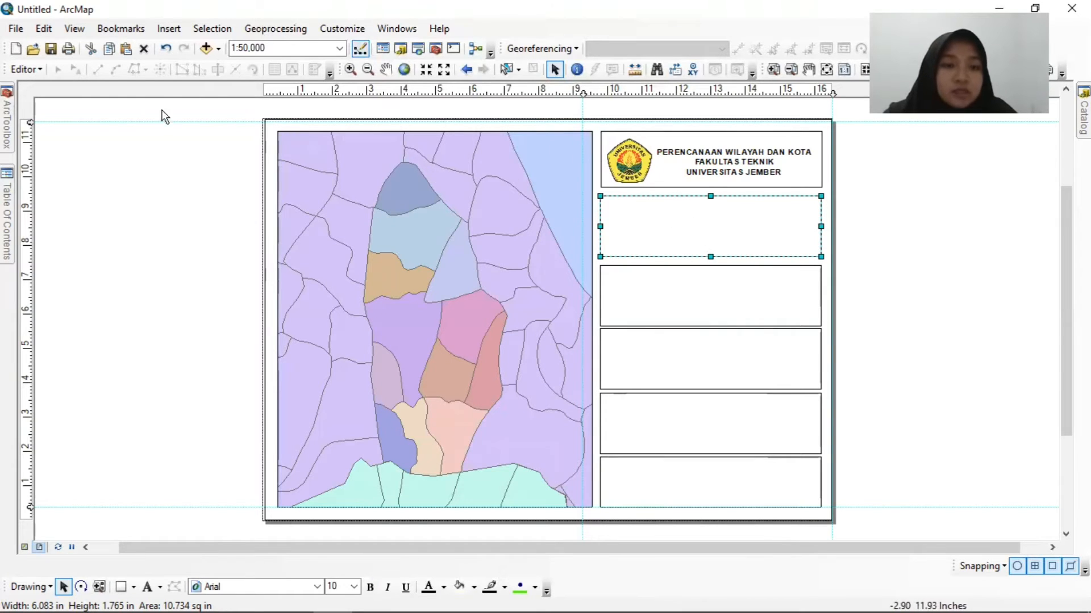
pyautogui.click(169, 29)
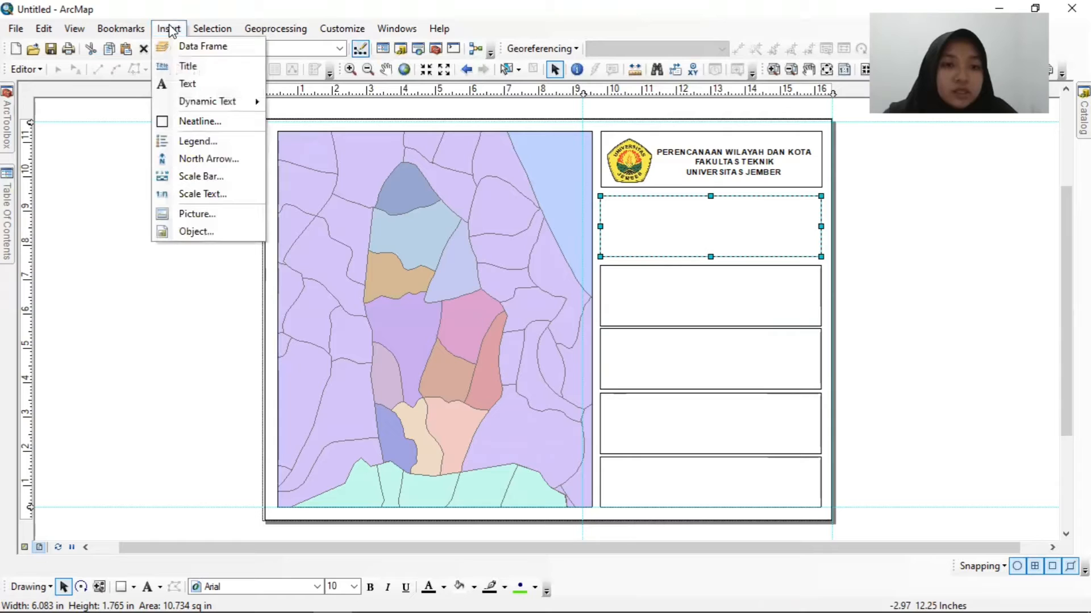
pyautogui.click(189, 85)
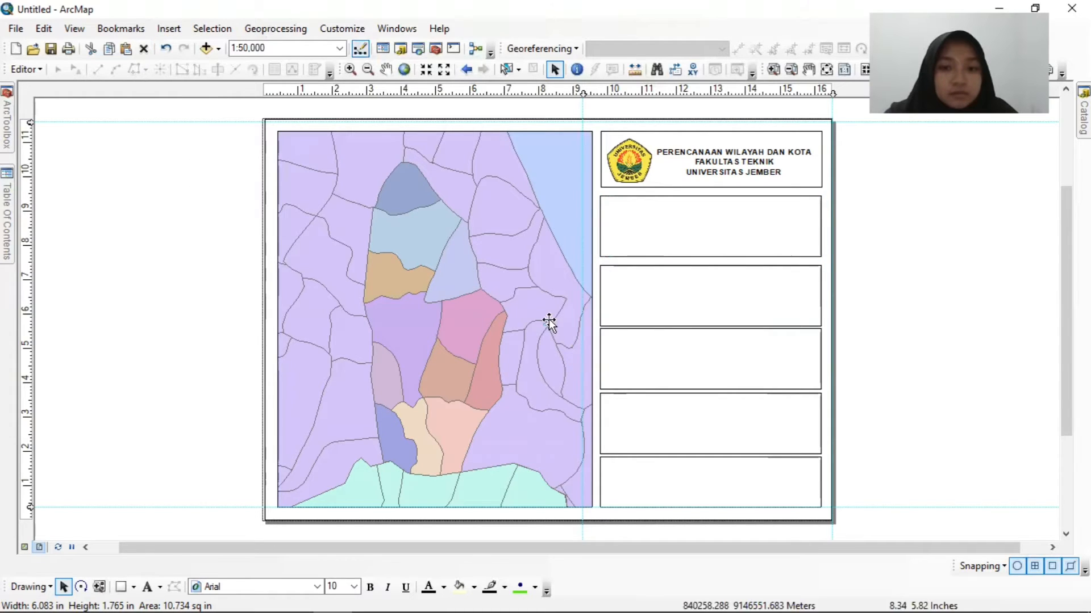
# Replace the second box's placeholder text with three lines: "PETA BATAS ADMINISTRASI", "KECAMATAN PANJI" and "KABUPATEN SITUBONDO".
pyautogui.rightClick(703, 212)
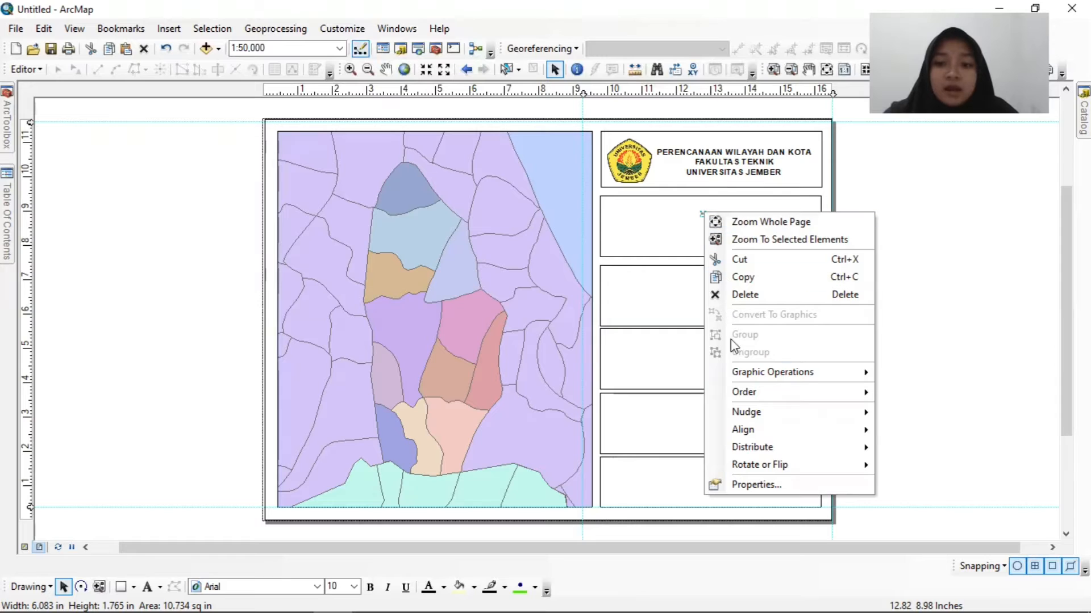
pyautogui.click(755, 486)
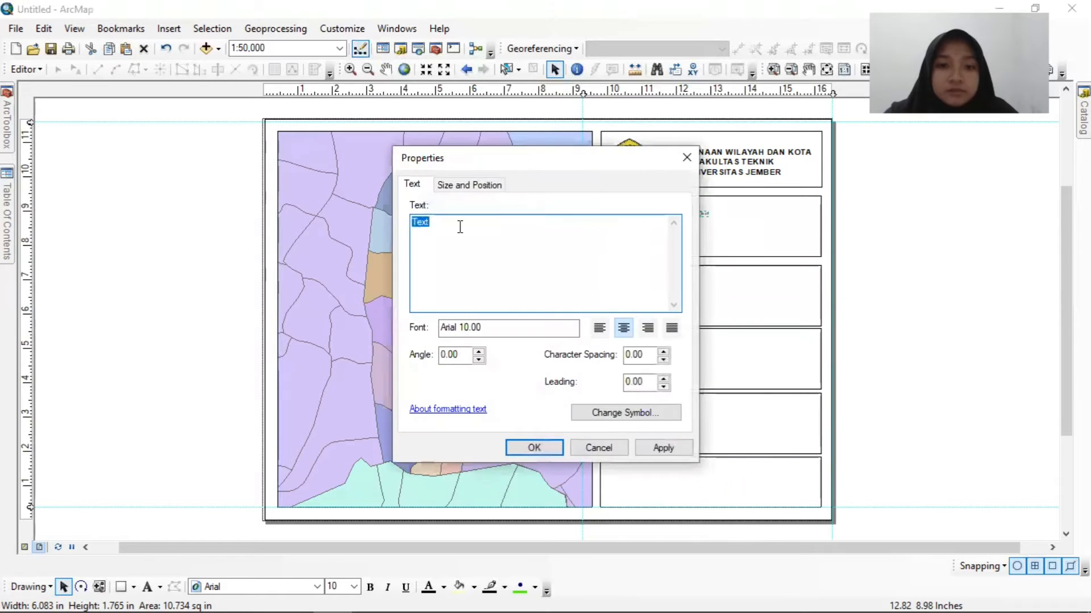
pyautogui.press('BackSpace')
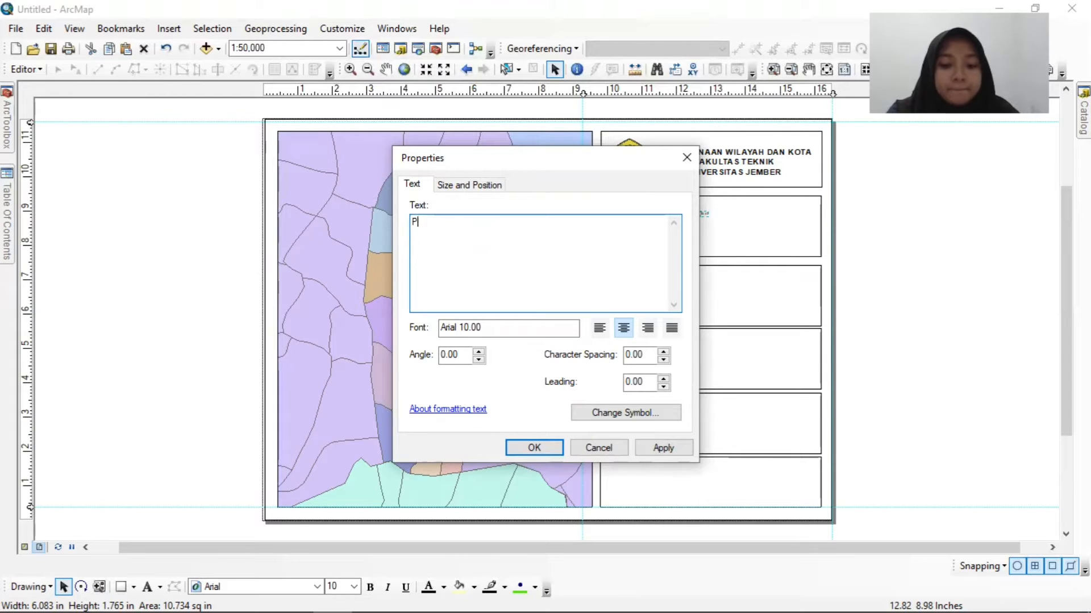
pyautogui.write('ETA BATAS ADMINISTRAS')
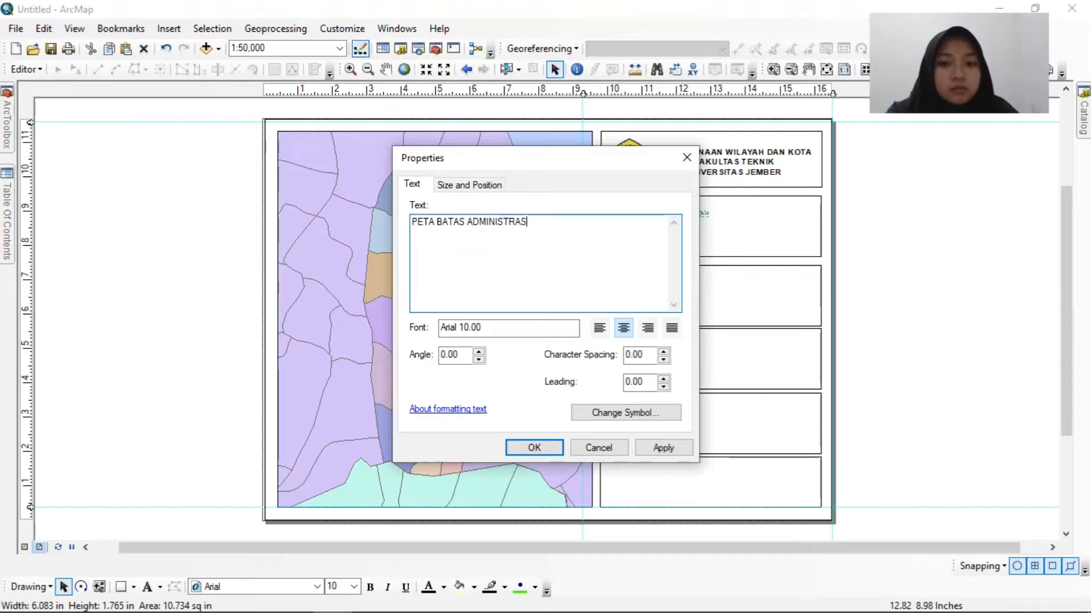
pyautogui.write('I')
pyautogui.press('Return')
pyautogui.write('KECAMA')
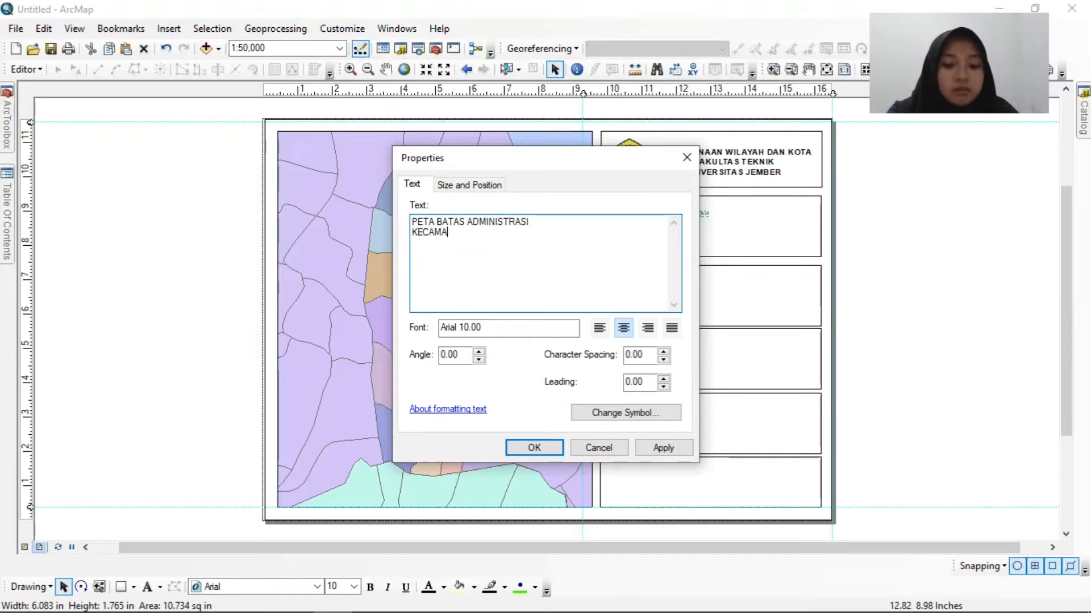
pyautogui.write('TAN PANJI')
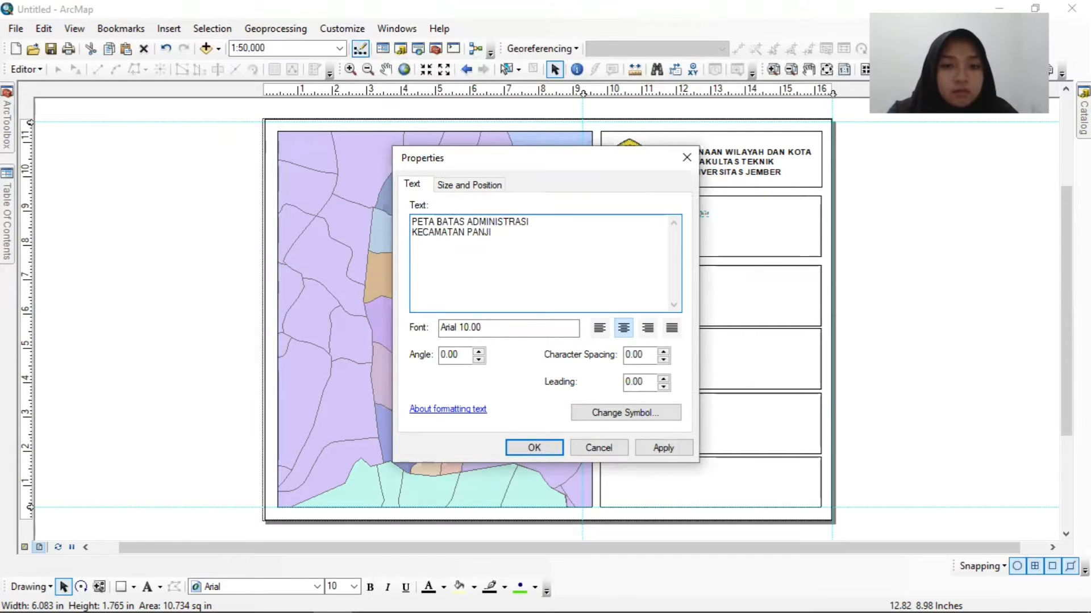
pyautogui.press('Return')
pyautogui.write('KABUPATEN ')
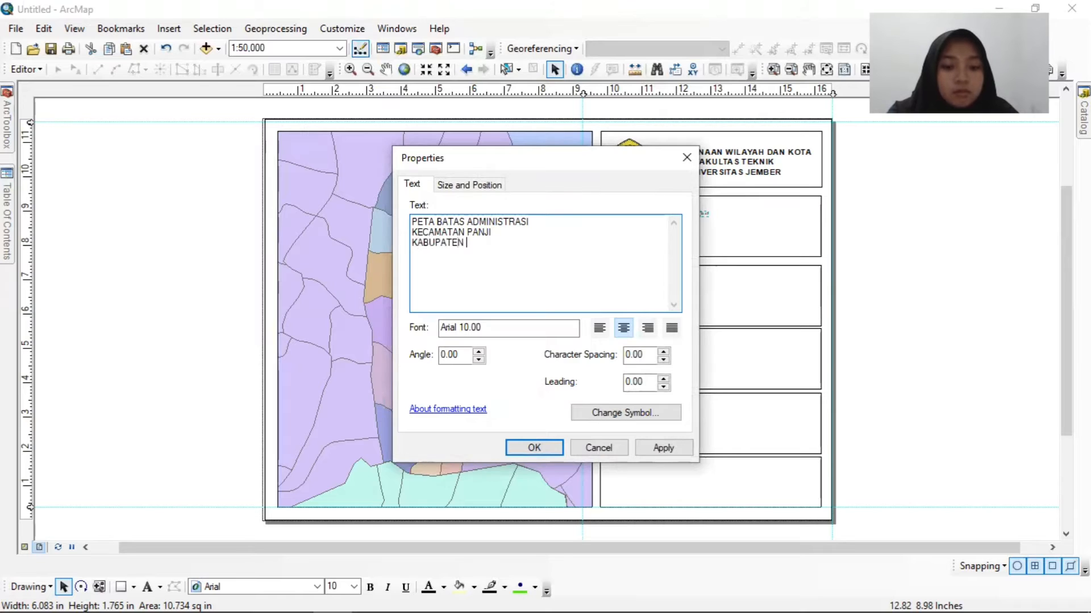
pyautogui.write('SITUBONDO')
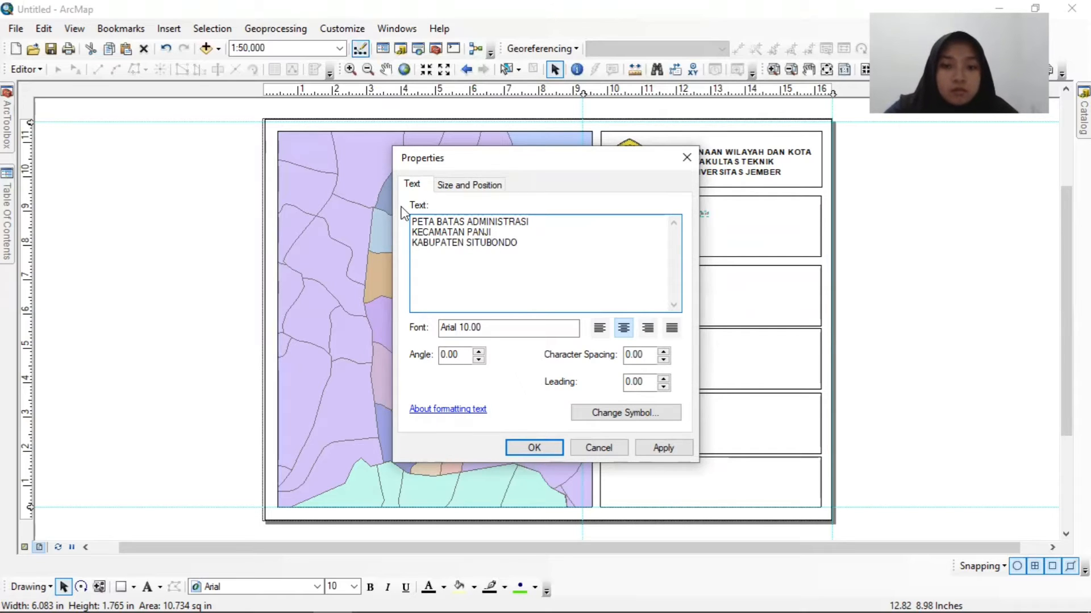
# Format the map title text as bold at size 14 and apply it to the layout.
pyautogui.click(628, 413)
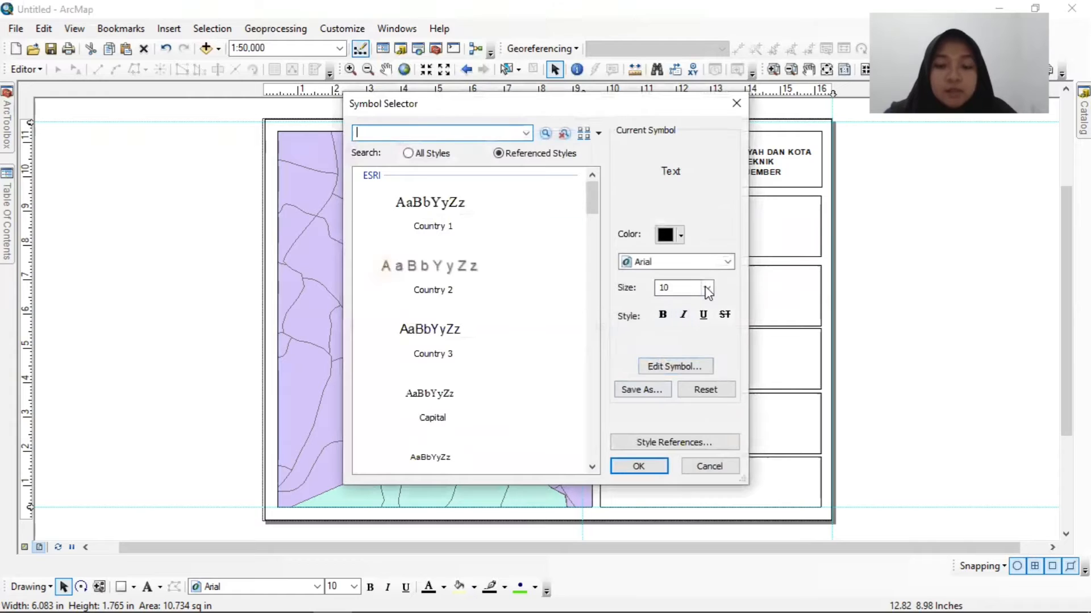
pyautogui.click(707, 289)
pyautogui.click(668, 334)
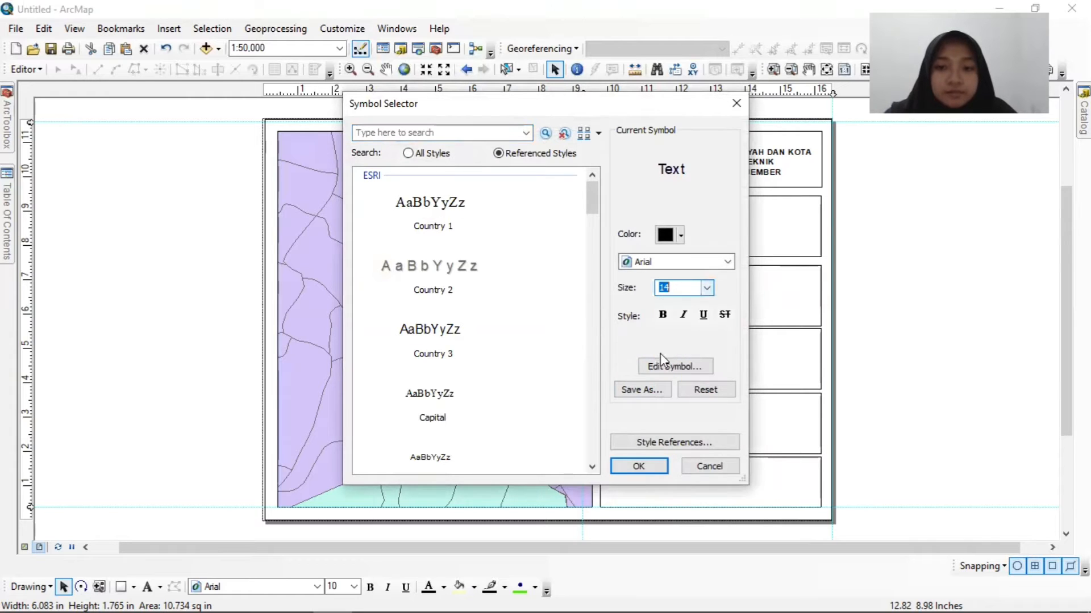
pyautogui.click(661, 314)
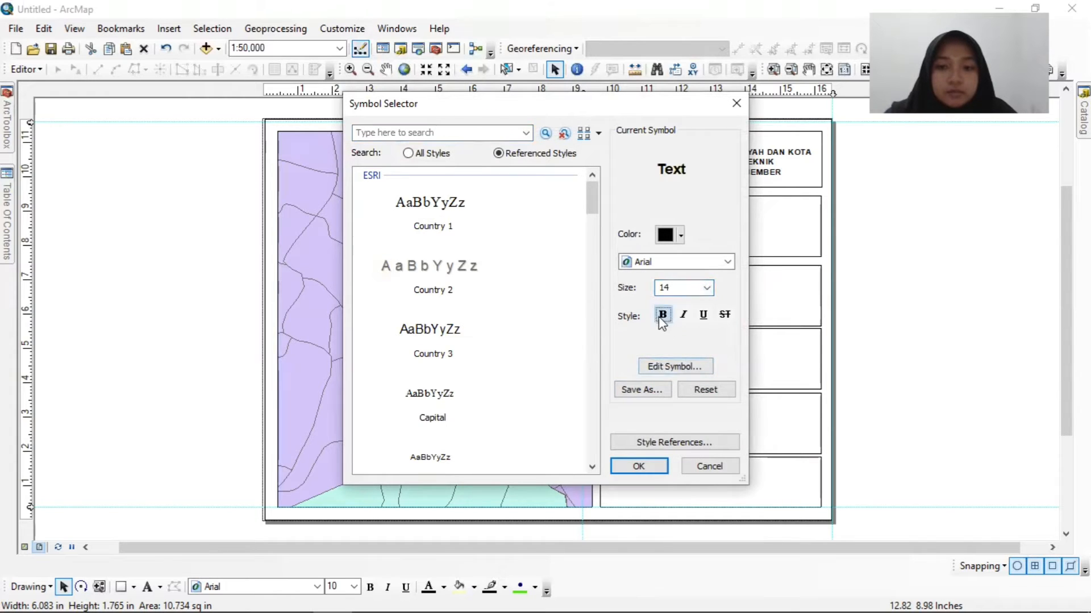
pyautogui.click(636, 469)
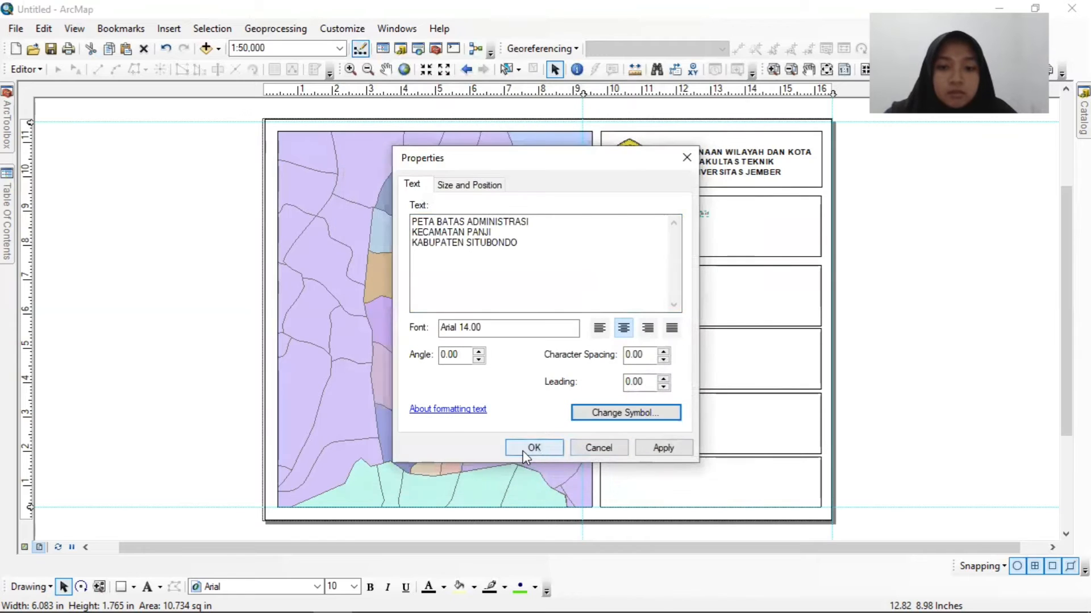
pyautogui.click(523, 449)
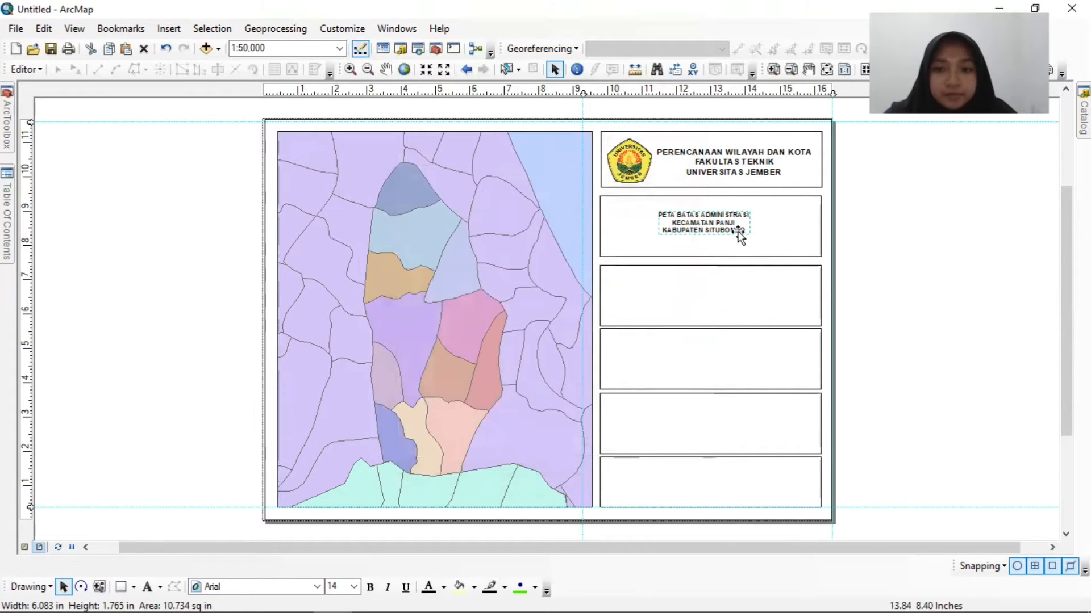
# Centre the map title near the second box's upper edge, then shorten that box and move it up directly beneath the topmost box.
pyautogui.moveTo(724, 222)
pyautogui.mouseDown()
pyautogui.moveTo(733, 213)
pyautogui.moveTo(711, 250)
pyautogui.moveTo(712, 230)
pyautogui.mouseUp()
pyautogui.click(717, 248)
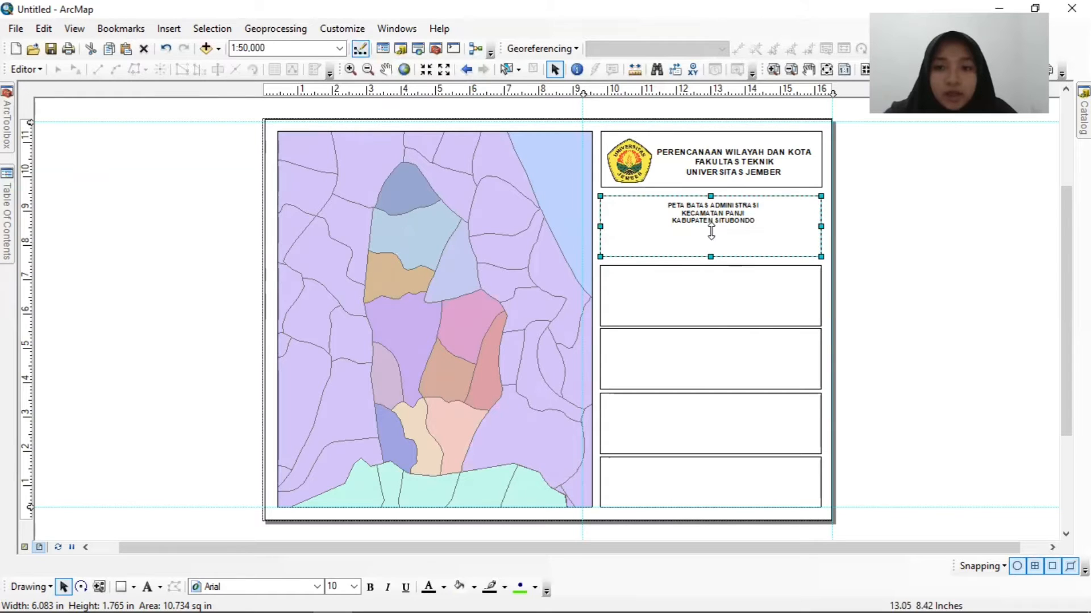
pyautogui.click(768, 202)
pyautogui.click(775, 206)
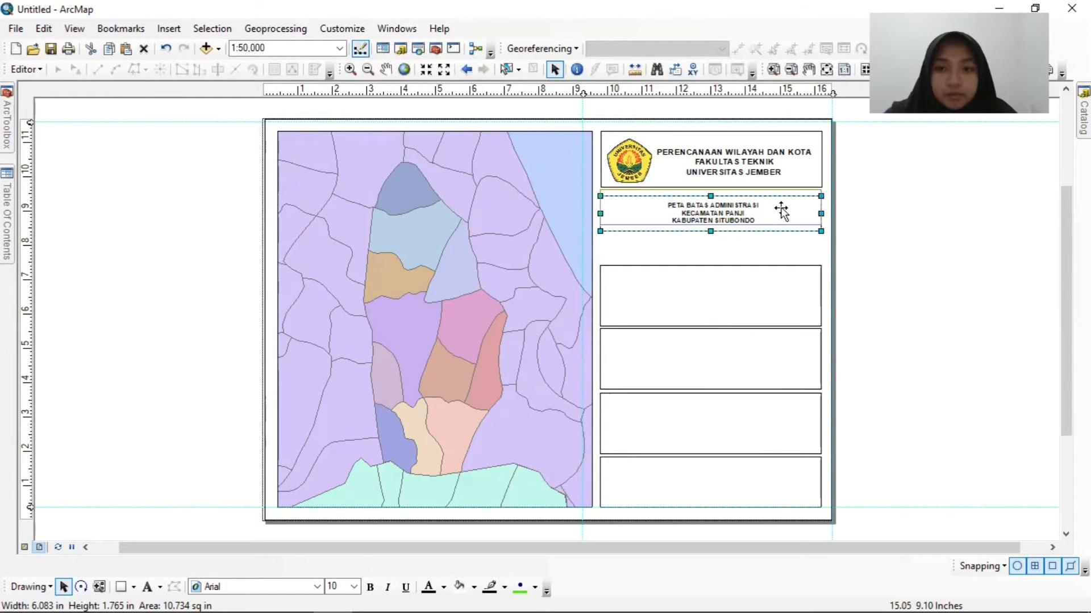
# Centre the map title within the second box and move the third box up directly beneath it.
pyautogui.click(739, 216)
pyautogui.moveTo(733, 209); pyautogui.dragTo(734, 206)
pyautogui.click(734, 206)
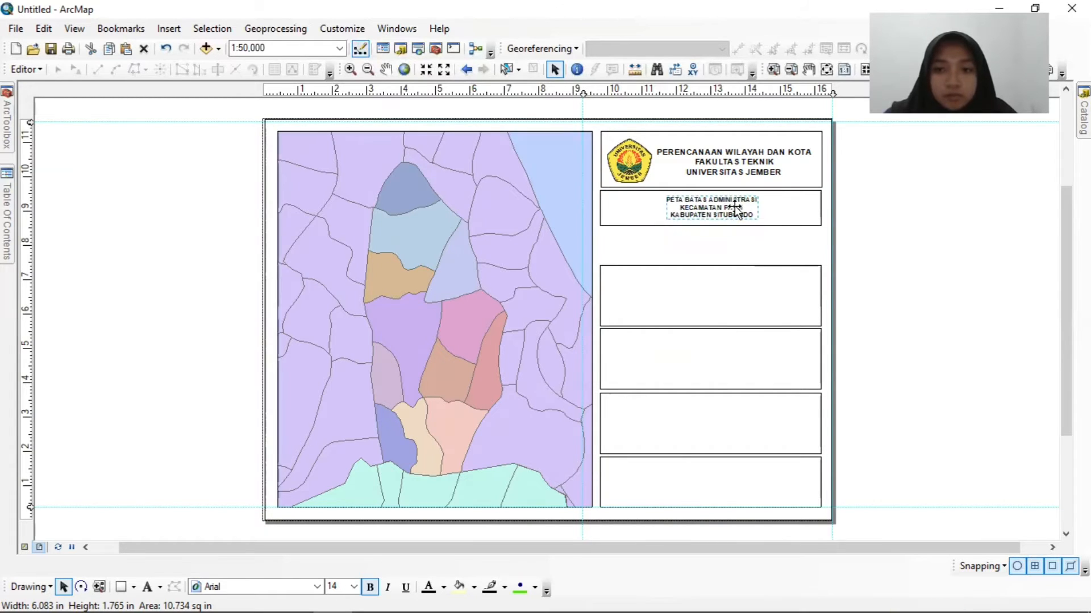
pyautogui.click(742, 300)
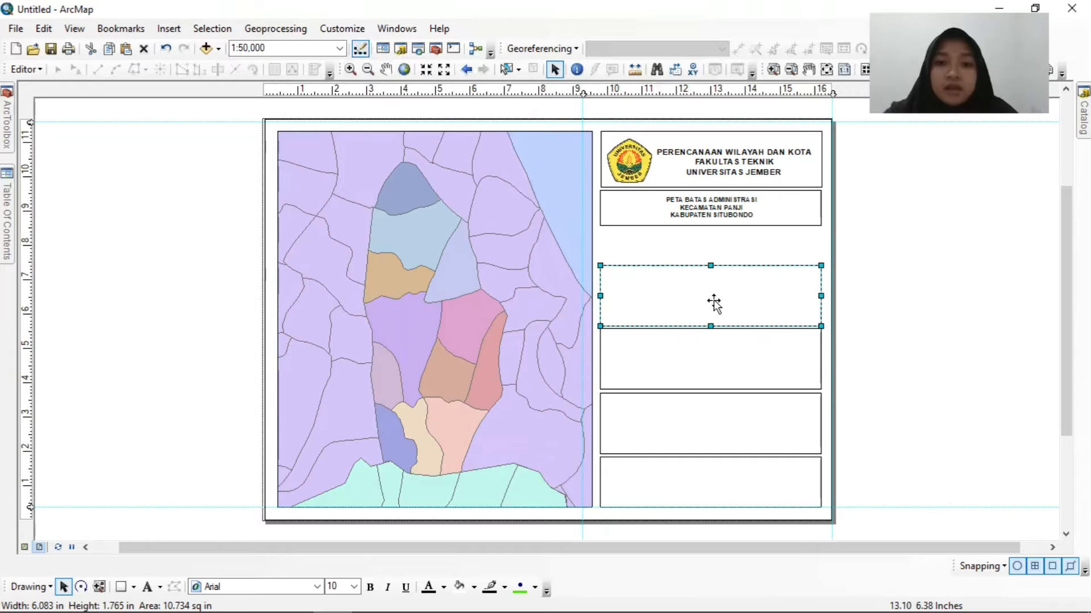
pyautogui.moveTo(708, 302); pyautogui.dragTo(710, 263)
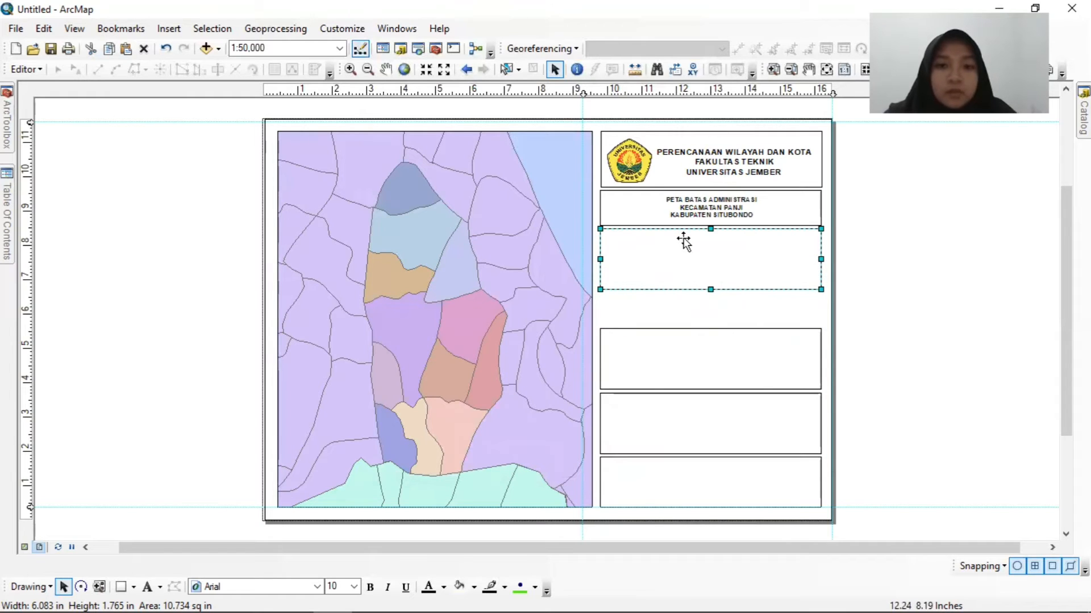
pyautogui.click(680, 301)
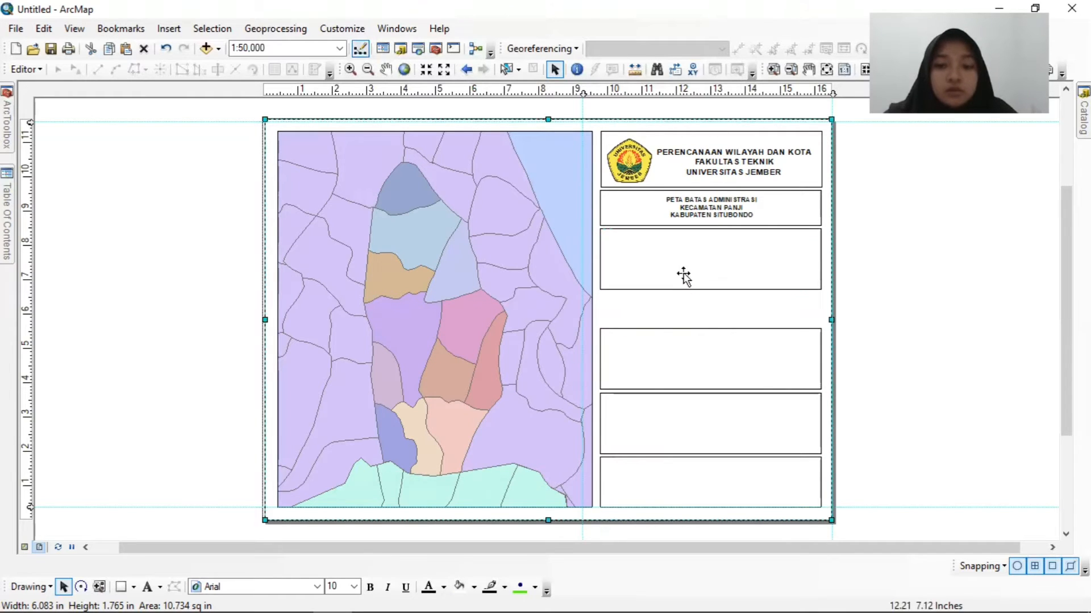
pyautogui.click(683, 272)
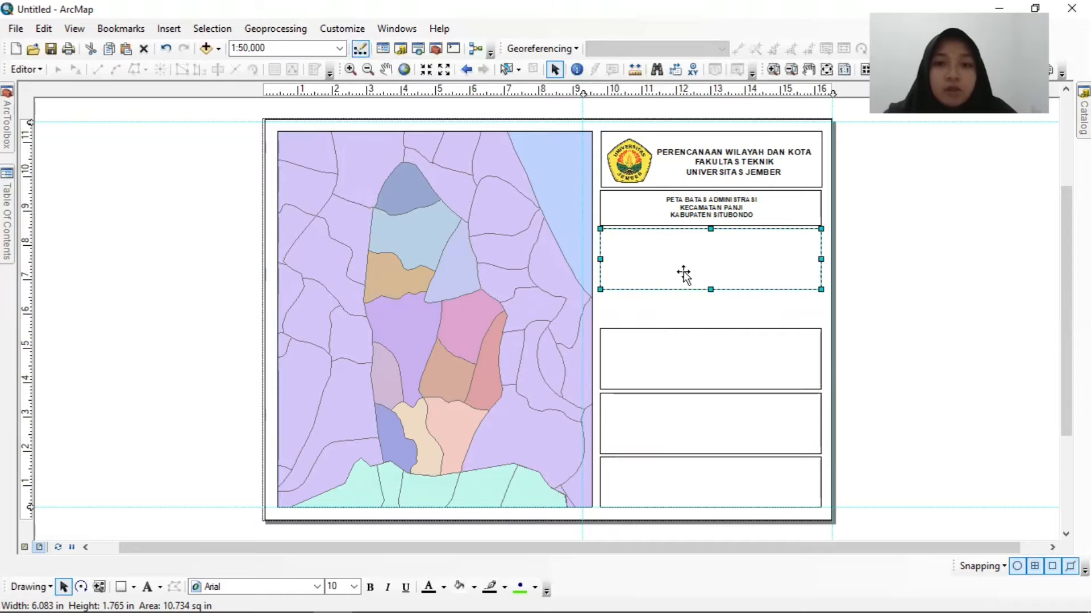
# Insert a north arrow in the ESRI North 1 style.
pyautogui.click(170, 32)
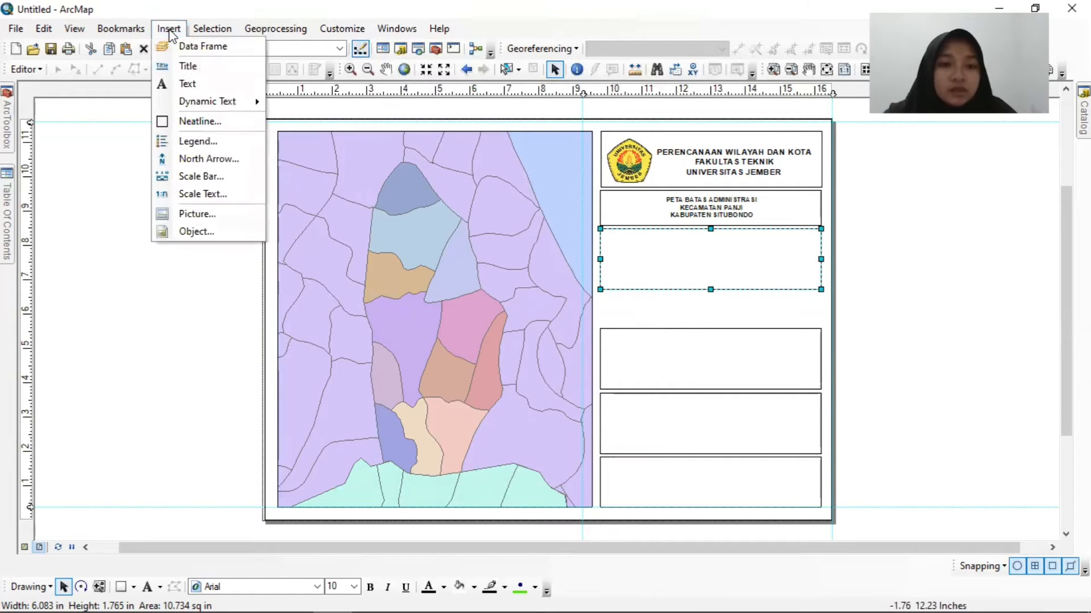
pyautogui.click(192, 161)
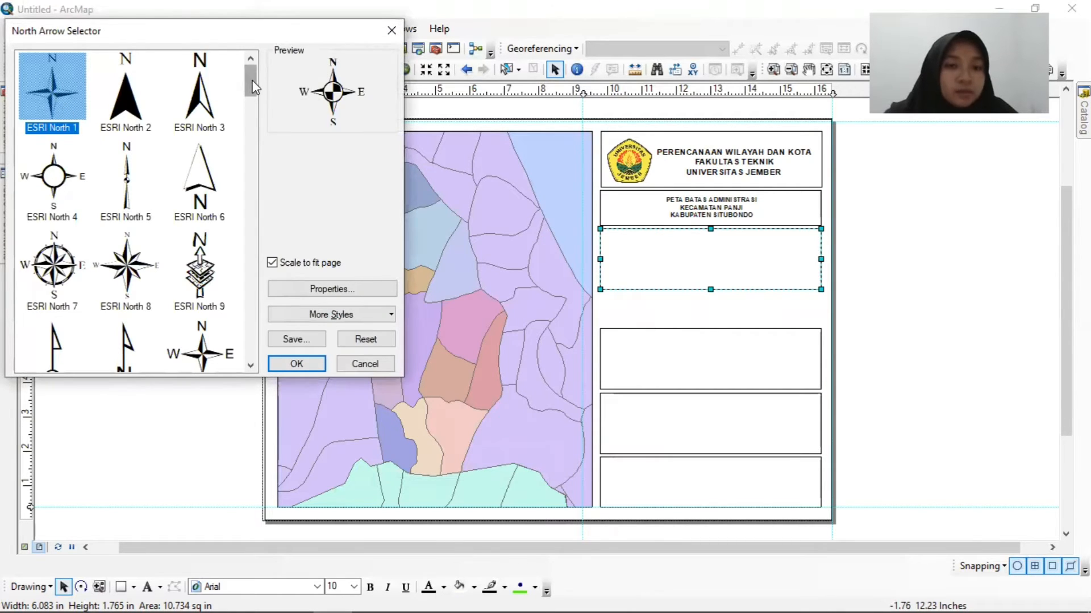
pyautogui.scroll(-2, 251, 84)
pyautogui.scroll(2, 254, 81)
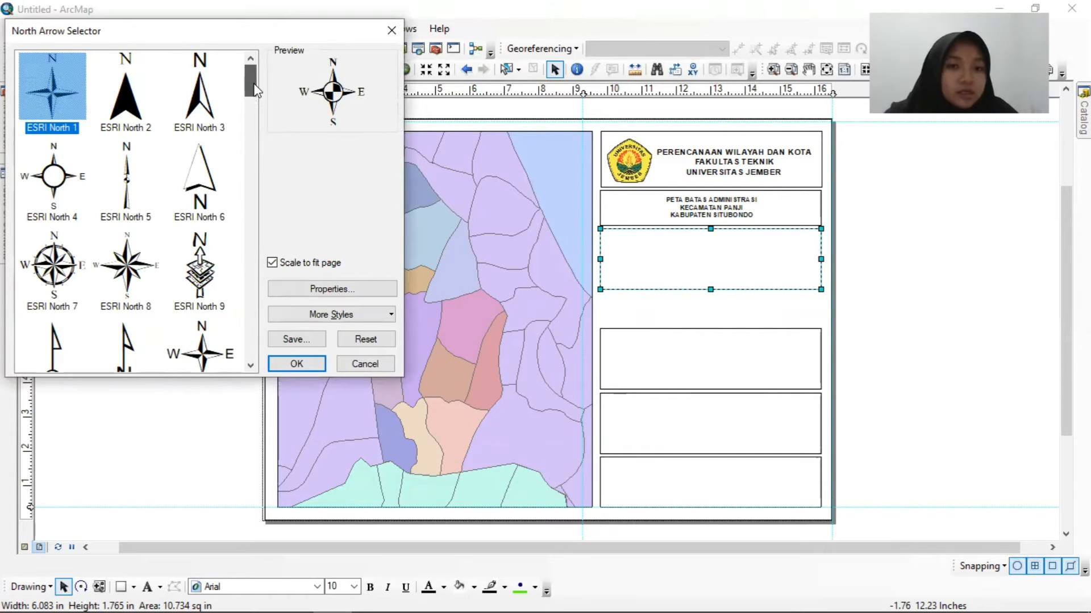
pyautogui.scroll(-13, 254, 91)
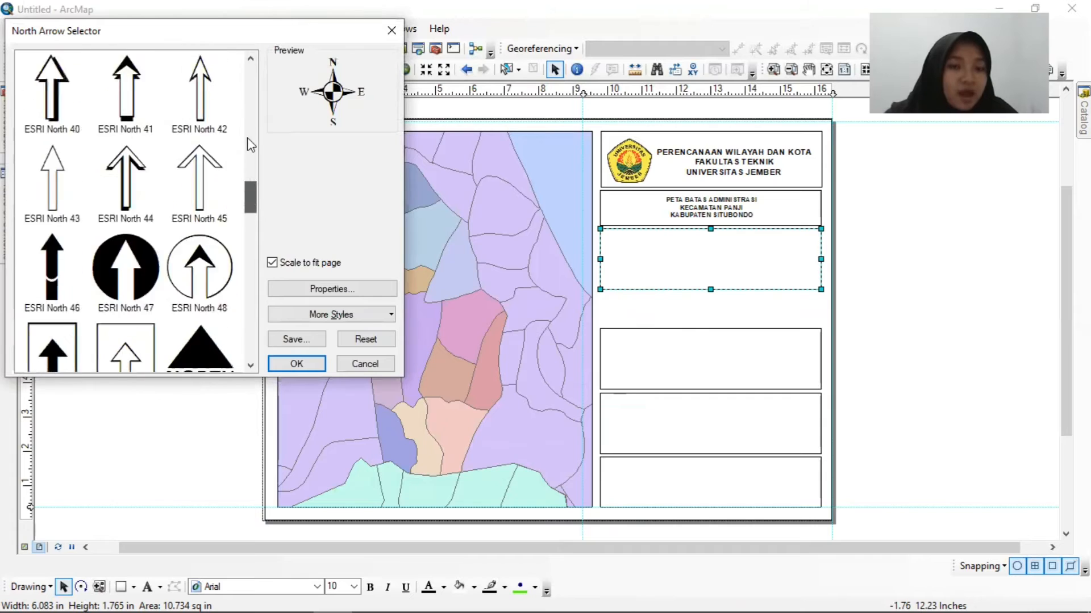
pyautogui.scroll(13, 247, 137)
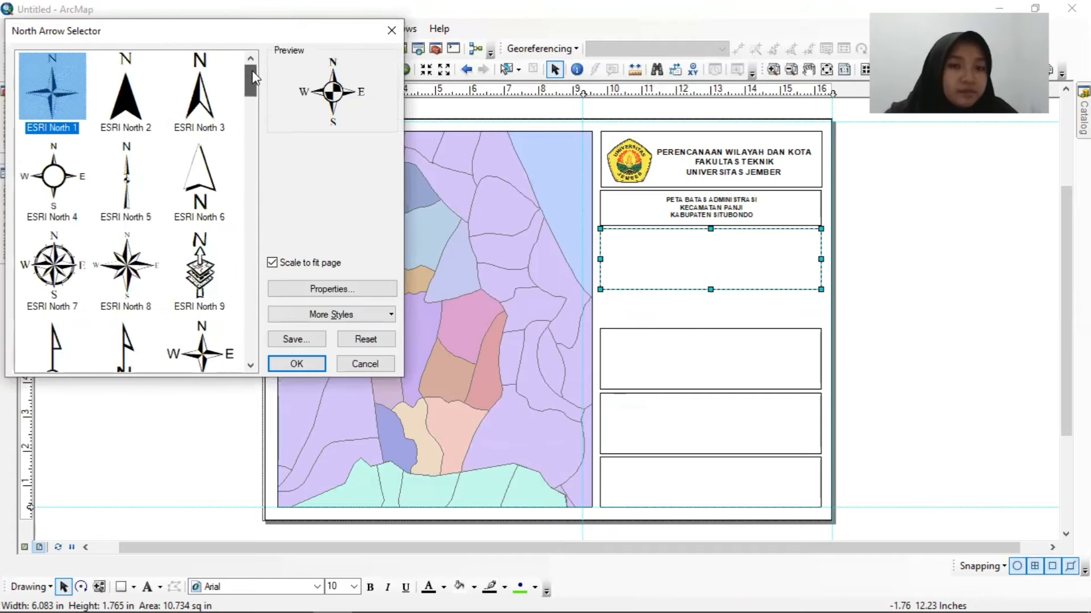
pyautogui.click(57, 85)
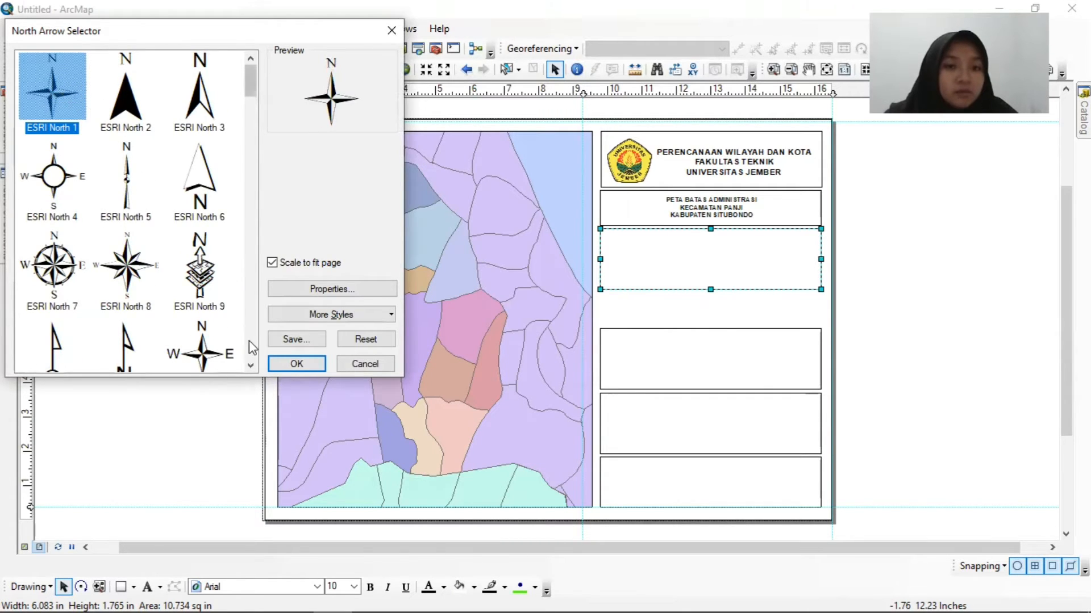
pyautogui.click(298, 364)
# Place the north arrow at the third box's left end, enlarge it slightly and shorten the box to fit.
pyautogui.moveTo(431, 359); pyautogui.dragTo(624, 256)
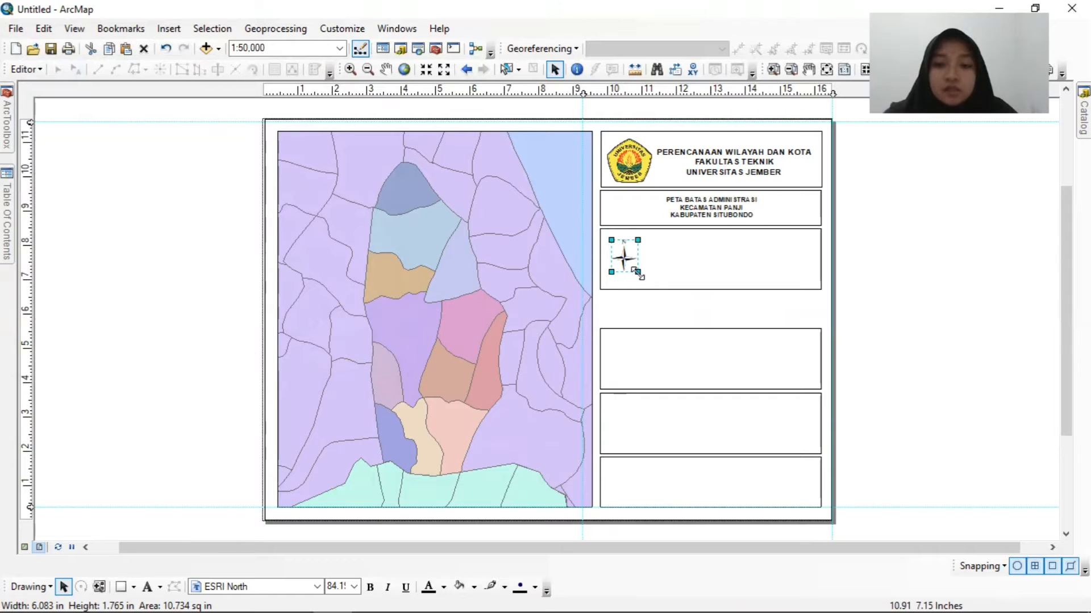
pyautogui.moveTo(636, 274); pyautogui.dragTo(647, 278)
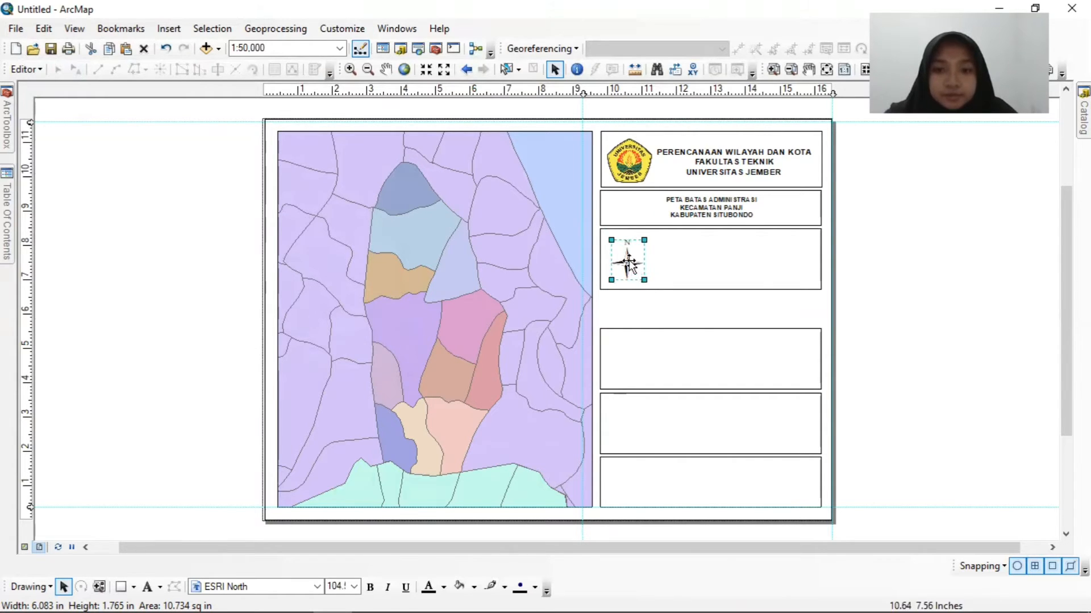
pyautogui.click(715, 279)
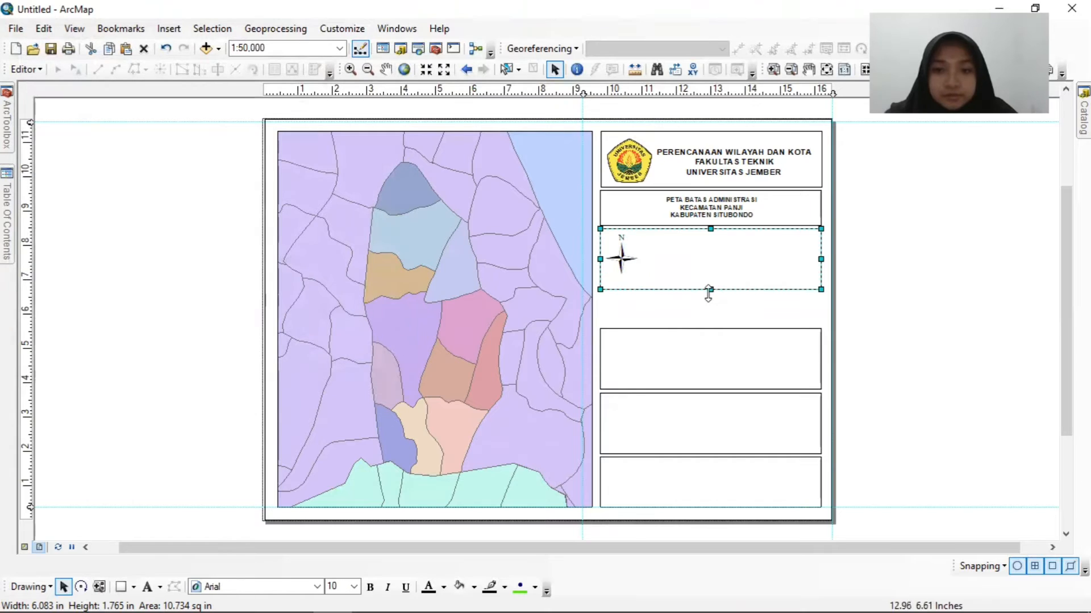
pyautogui.moveTo(708, 285); pyautogui.dragTo(708, 282)
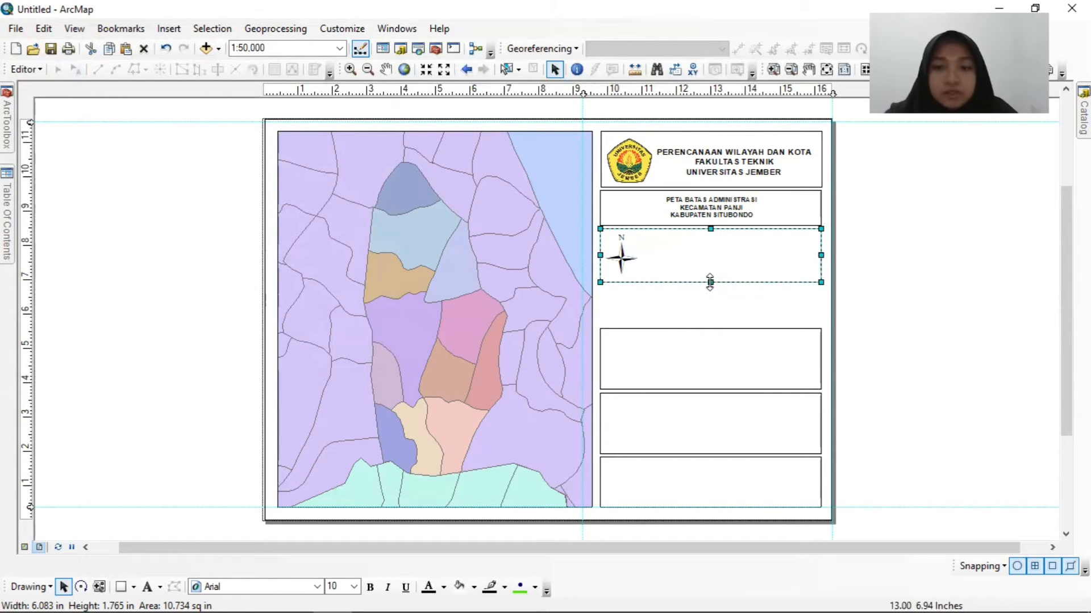
pyautogui.doubleClick(626, 264)
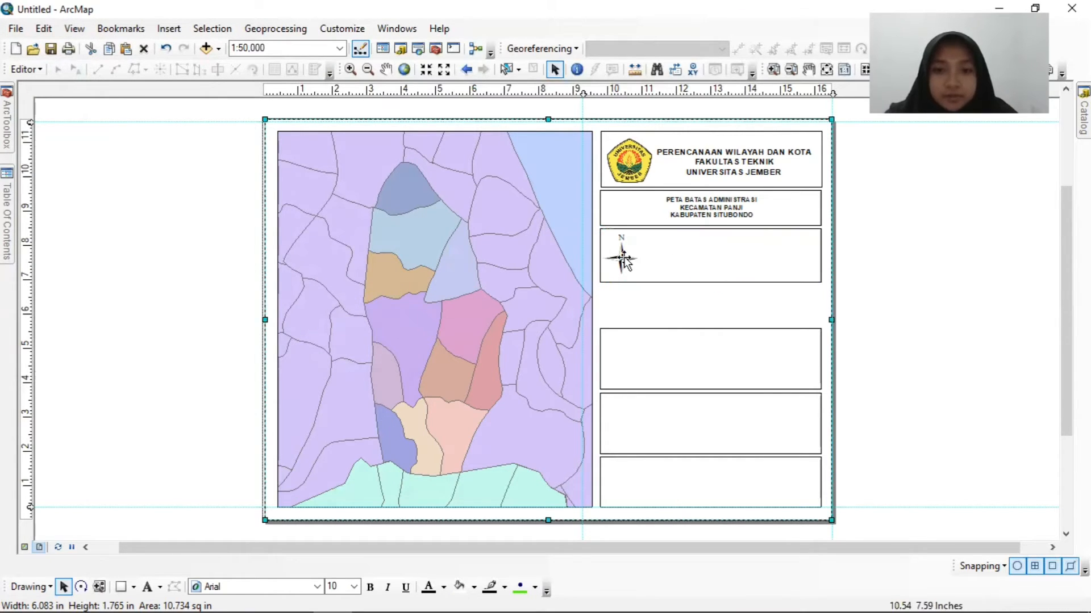
pyautogui.click(694, 142)
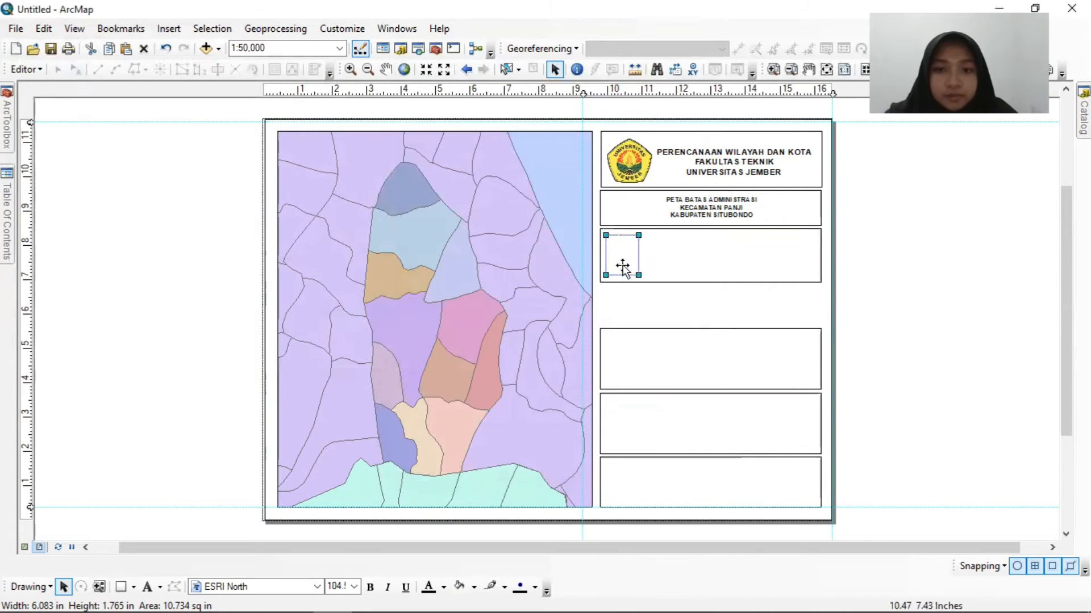
pyautogui.moveTo(626, 264); pyautogui.dragTo(625, 247)
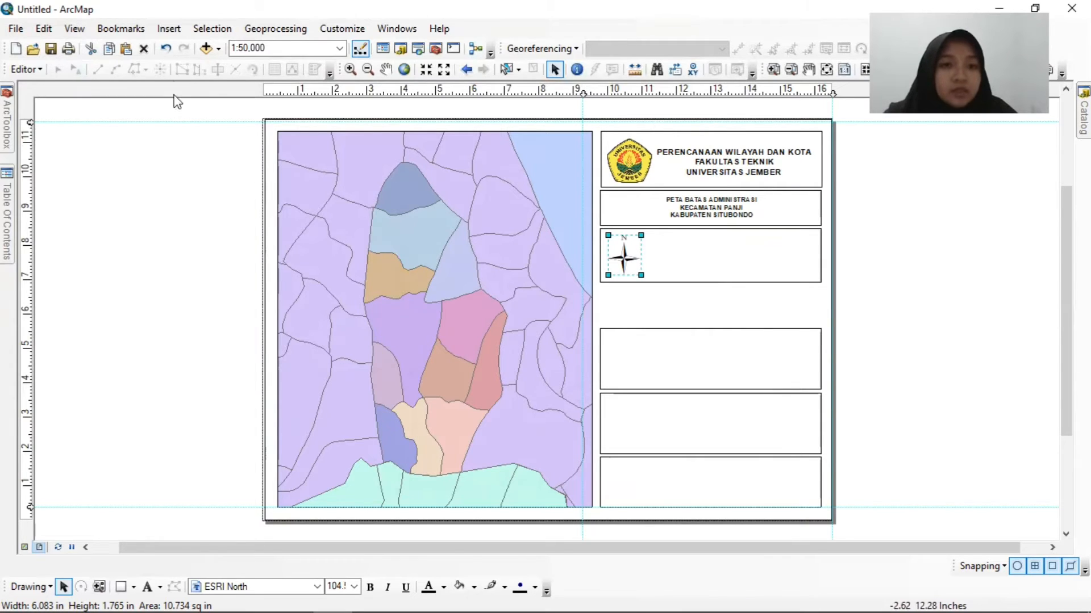
# Insert an Alternating Scale Bar 2 scale bar and place it in the third box.
pyautogui.click(168, 30)
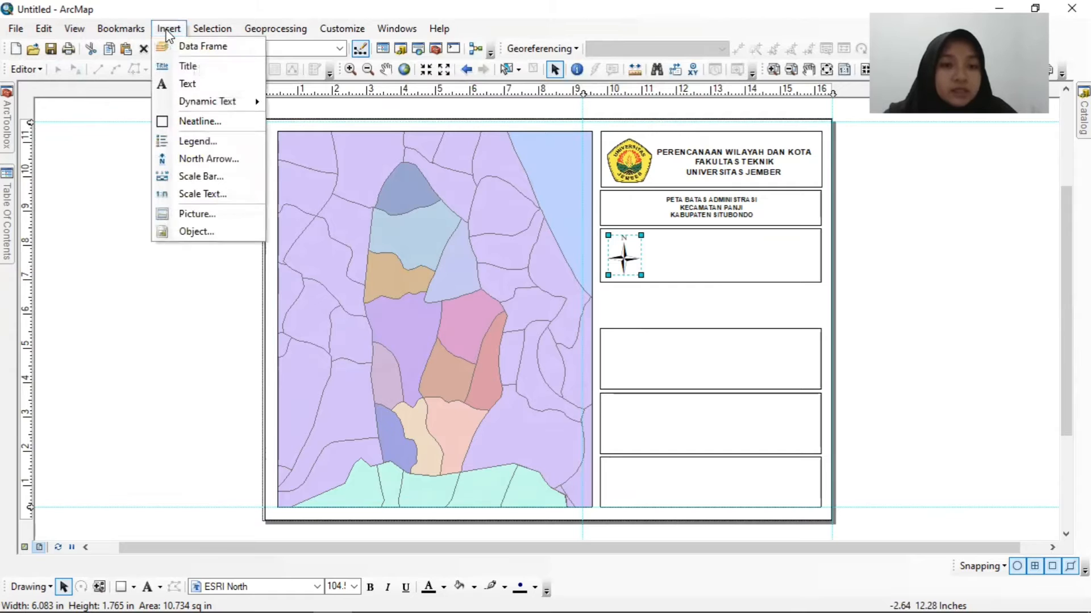
pyautogui.click(203, 179)
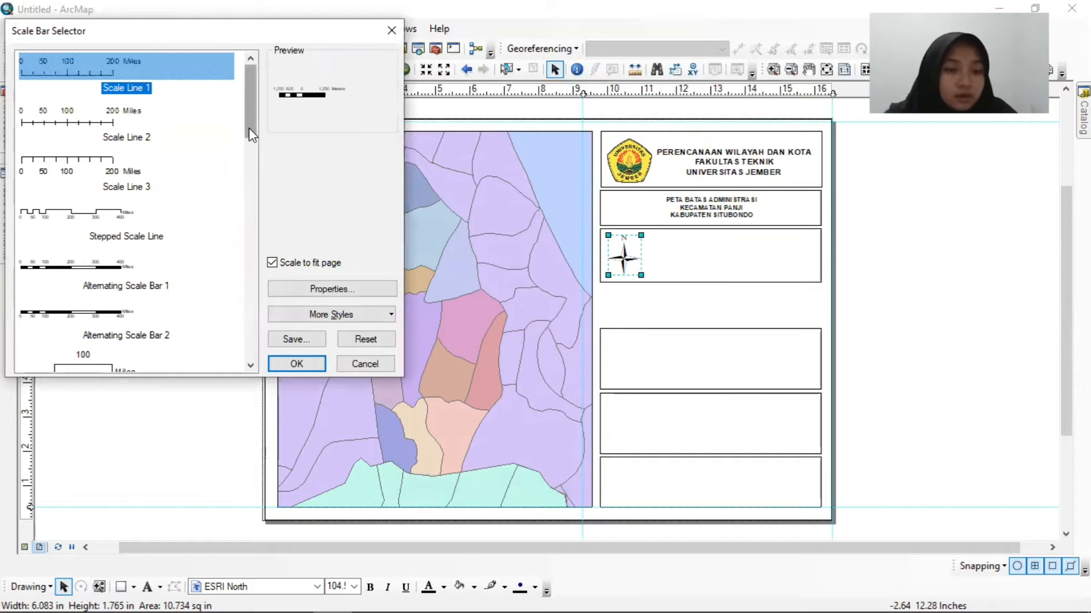
pyautogui.moveTo(251, 114); pyautogui.dragTo(256, 85)
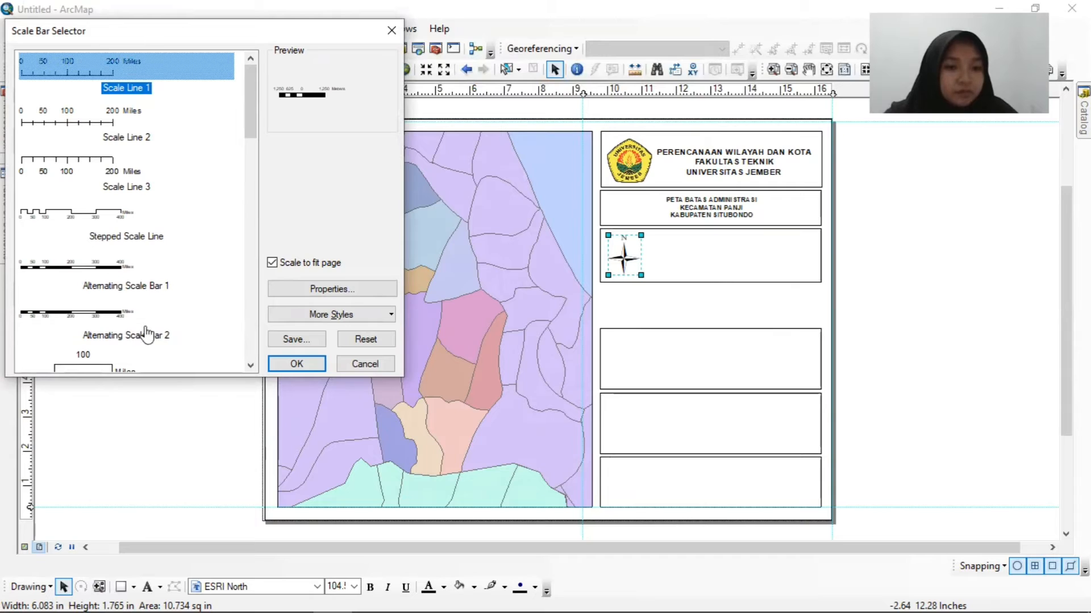
pyautogui.click(105, 324)
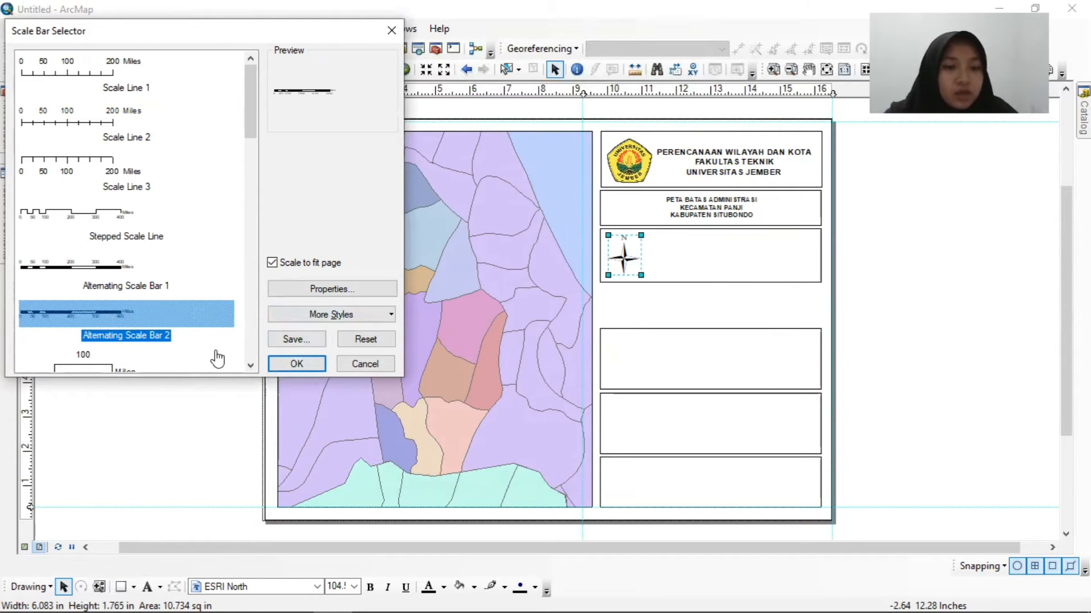
pyautogui.click(296, 363)
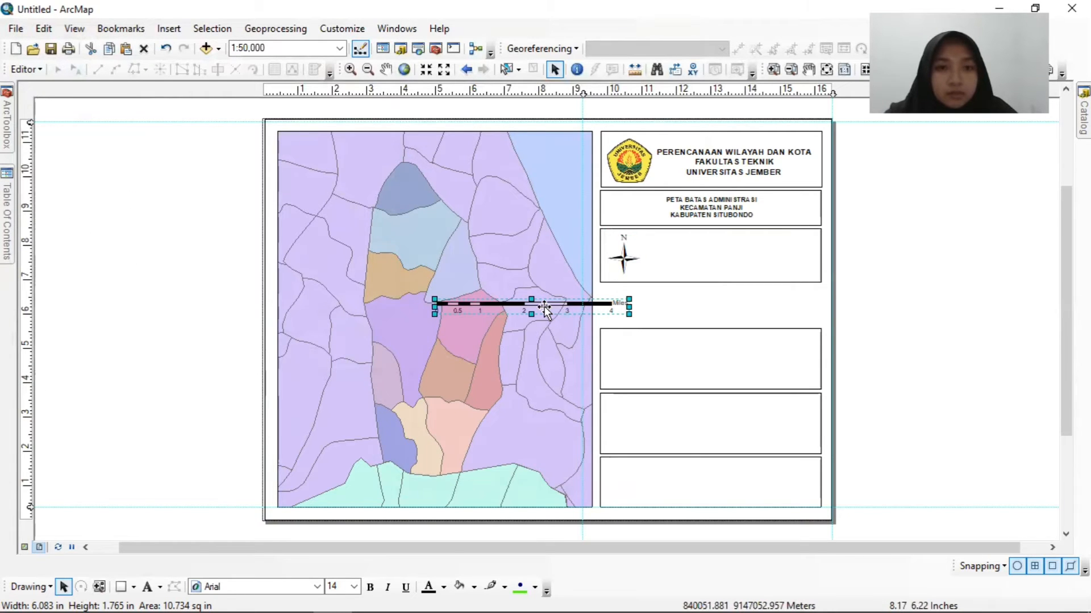
pyautogui.moveTo(544, 307); pyautogui.dragTo(729, 265)
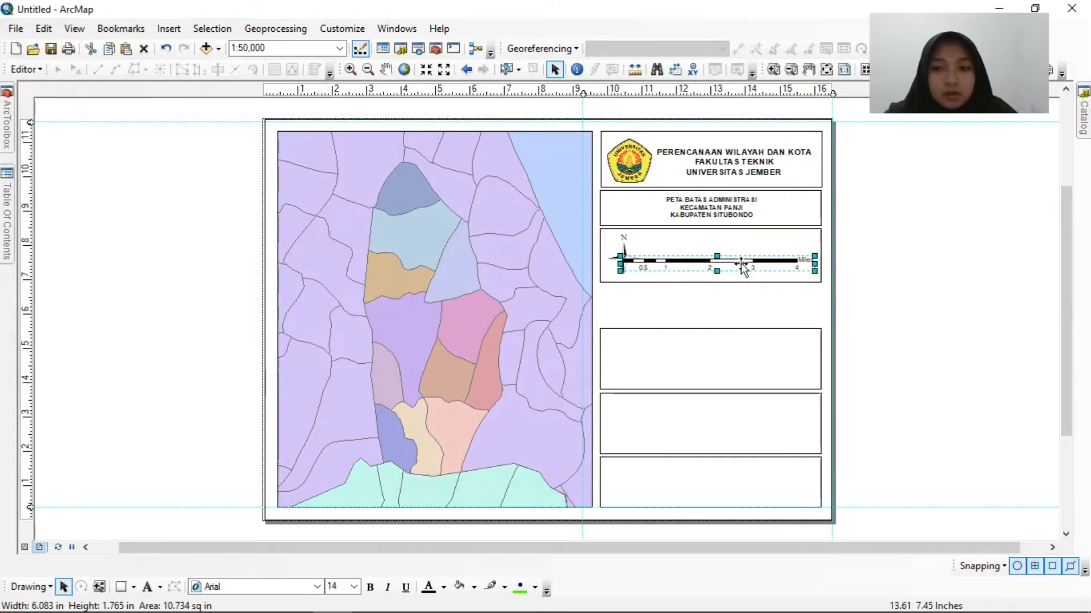
# Set the scale bar's division units to Kilometers.
pyautogui.rightClick(786, 265)
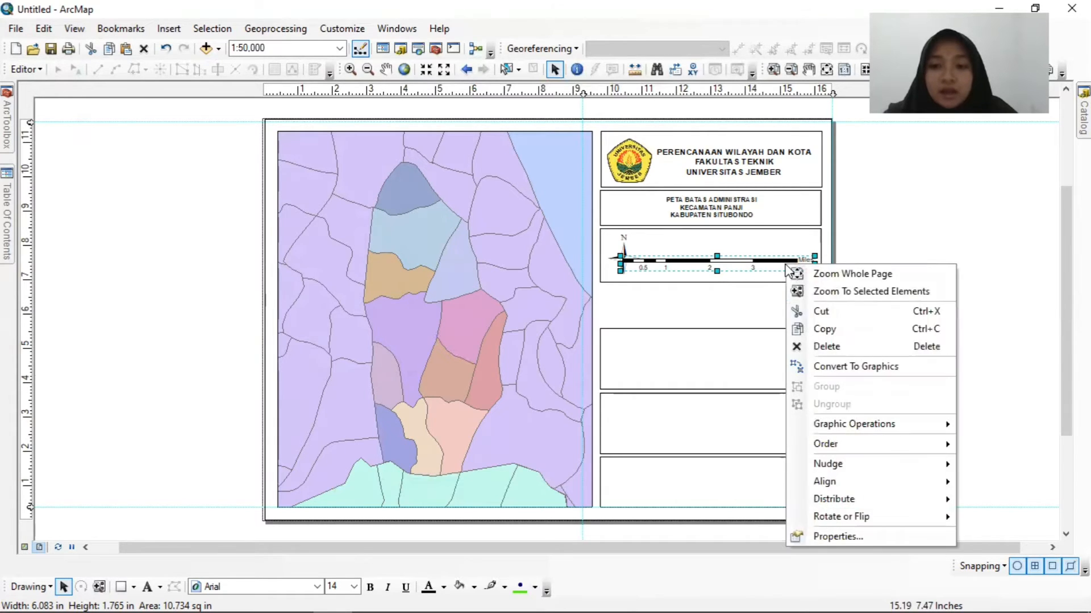
pyautogui.click(826, 537)
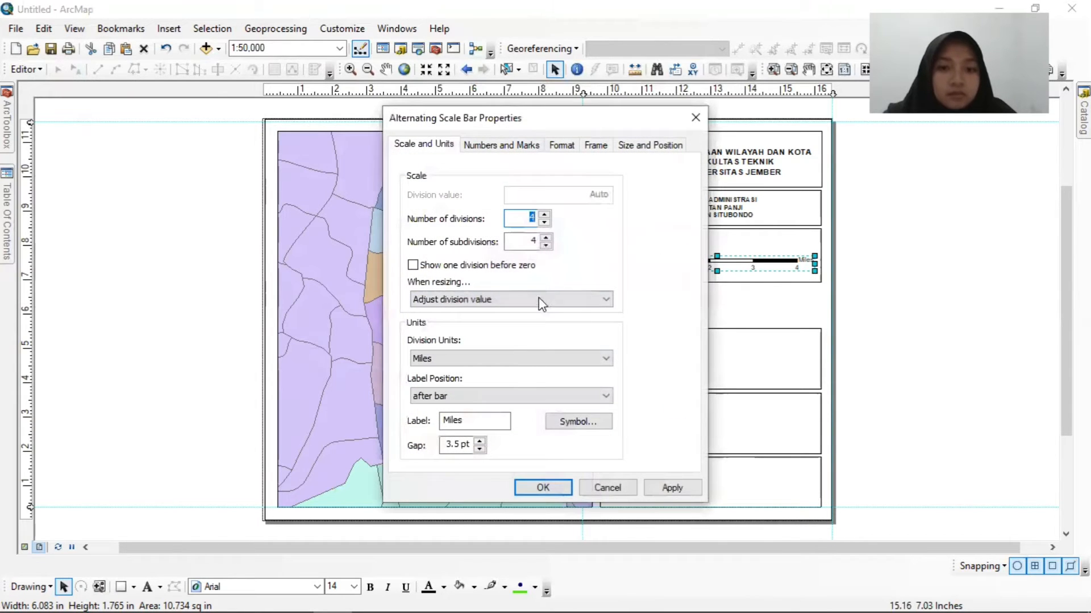
pyautogui.click(533, 363)
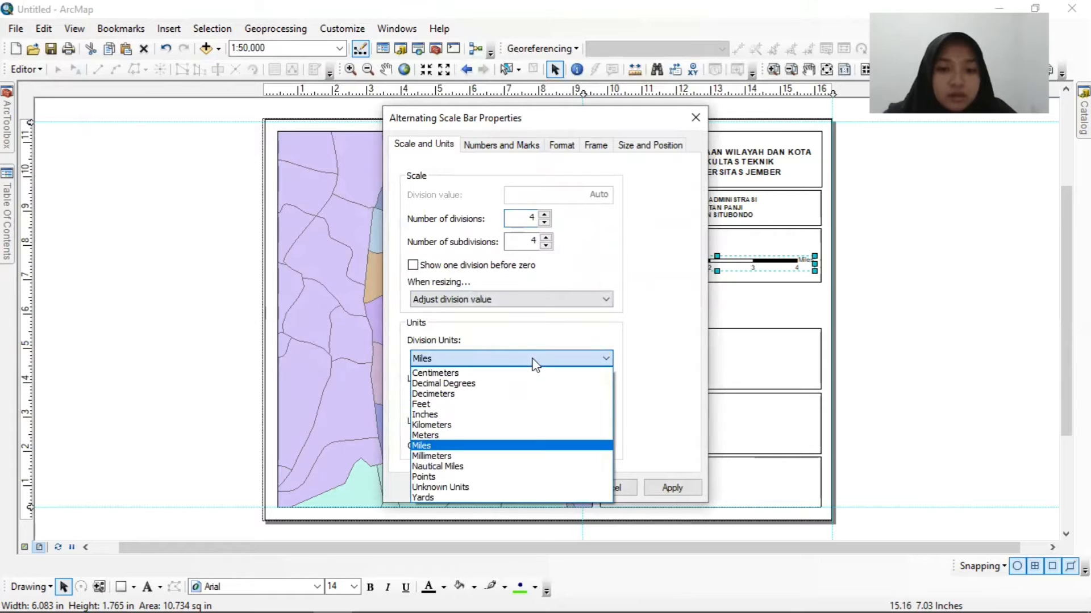
pyautogui.click(530, 426)
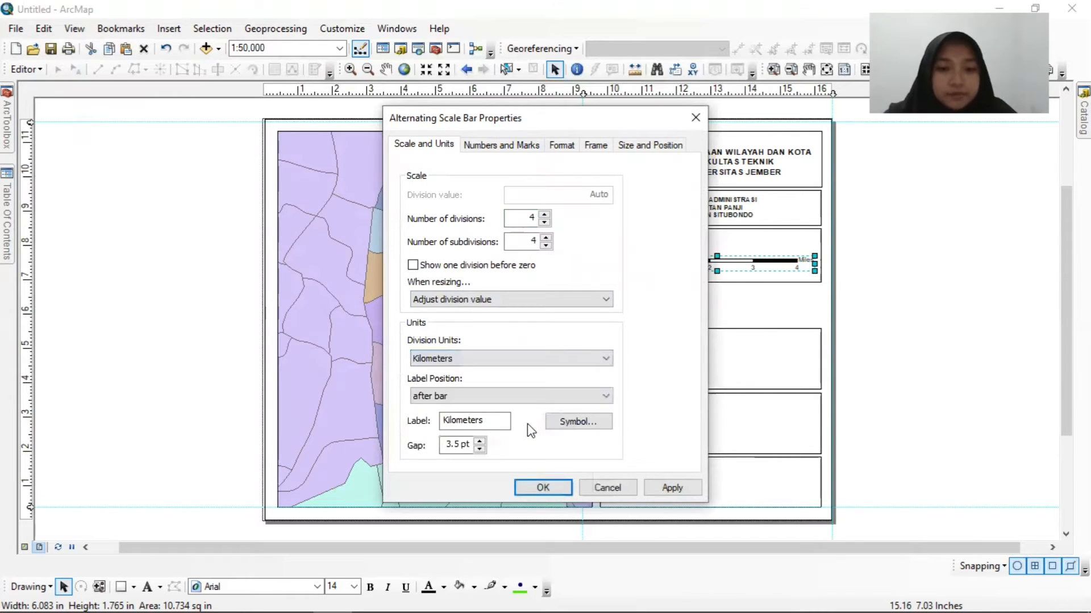
pyautogui.click(542, 488)
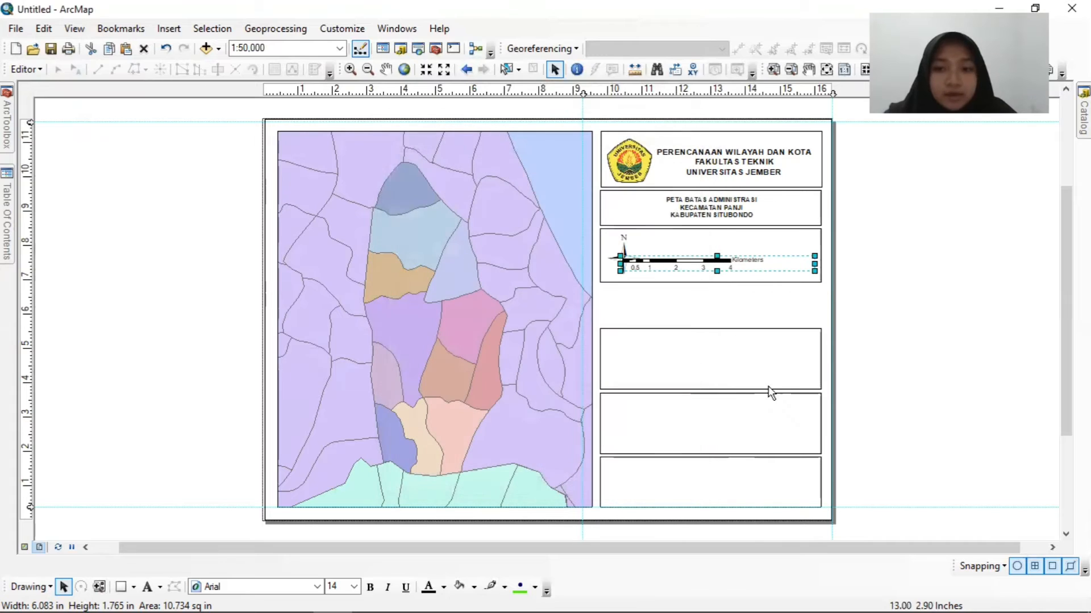
# Narrow the scale bar and position it to the right of the north arrow, and shorten the third box slightly.
pyautogui.moveTo(818, 264); pyautogui.dragTo(767, 265)
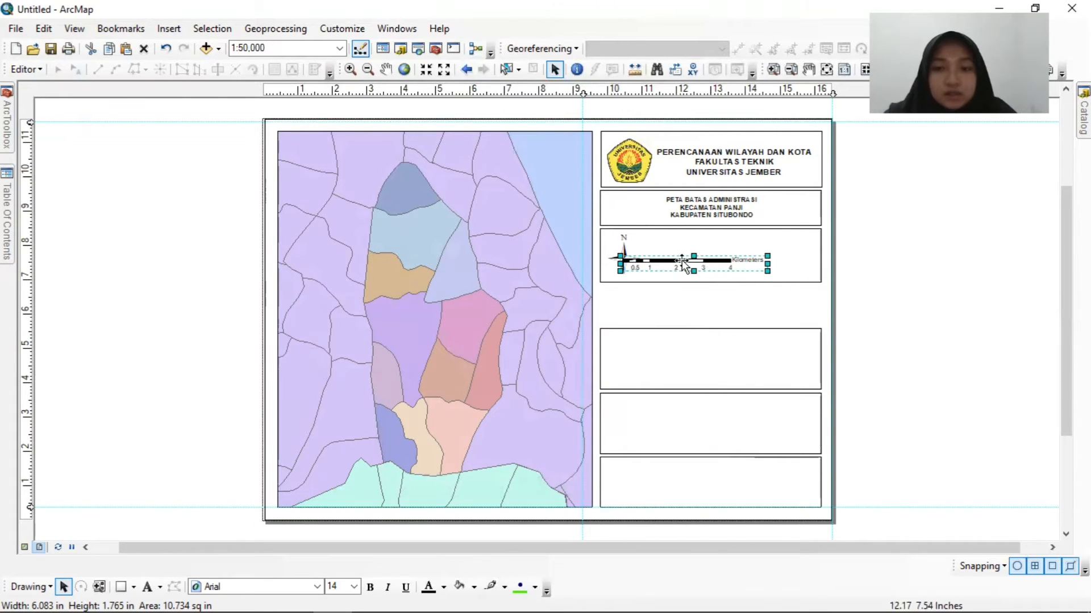
pyautogui.moveTo(674, 264); pyautogui.dragTo(648, 259)
pyautogui.click(622, 259)
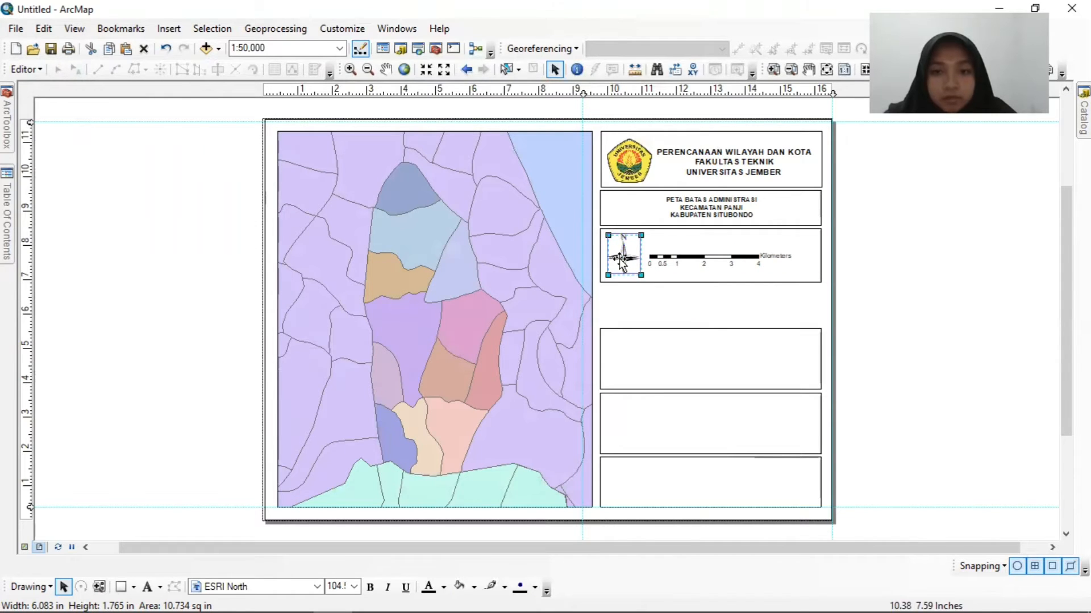
pyautogui.click(708, 281)
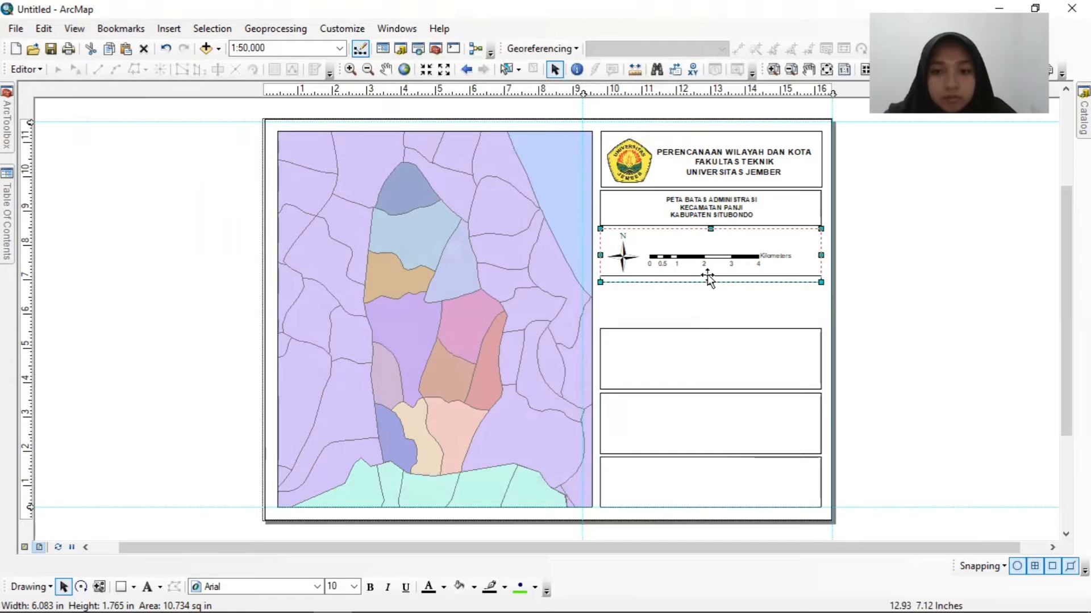
pyautogui.click(743, 262)
pyautogui.moveTo(740, 263); pyautogui.dragTo(754, 266)
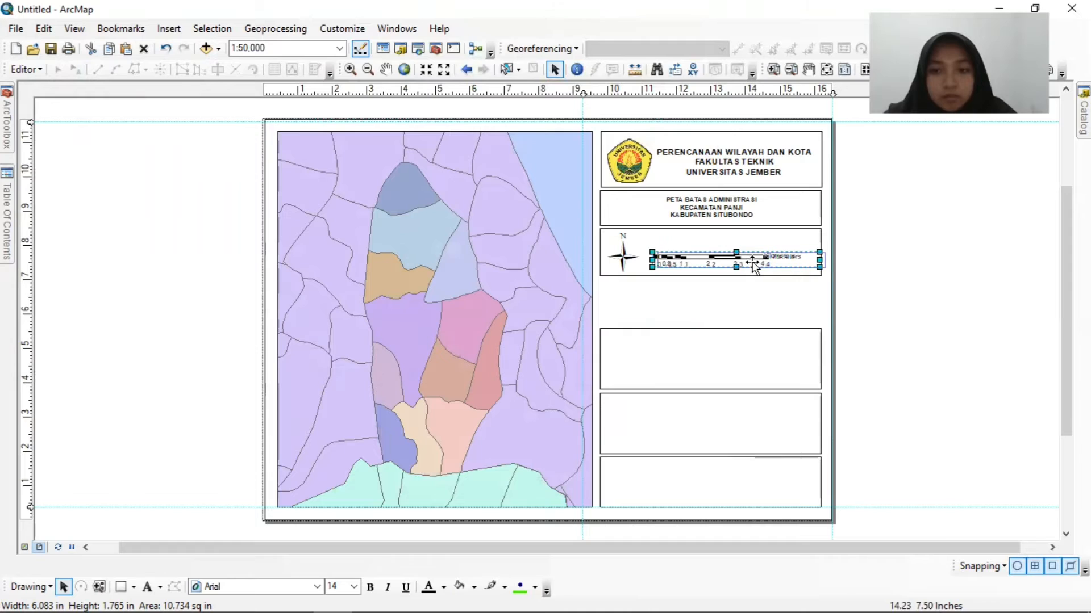
pyautogui.click(758, 290)
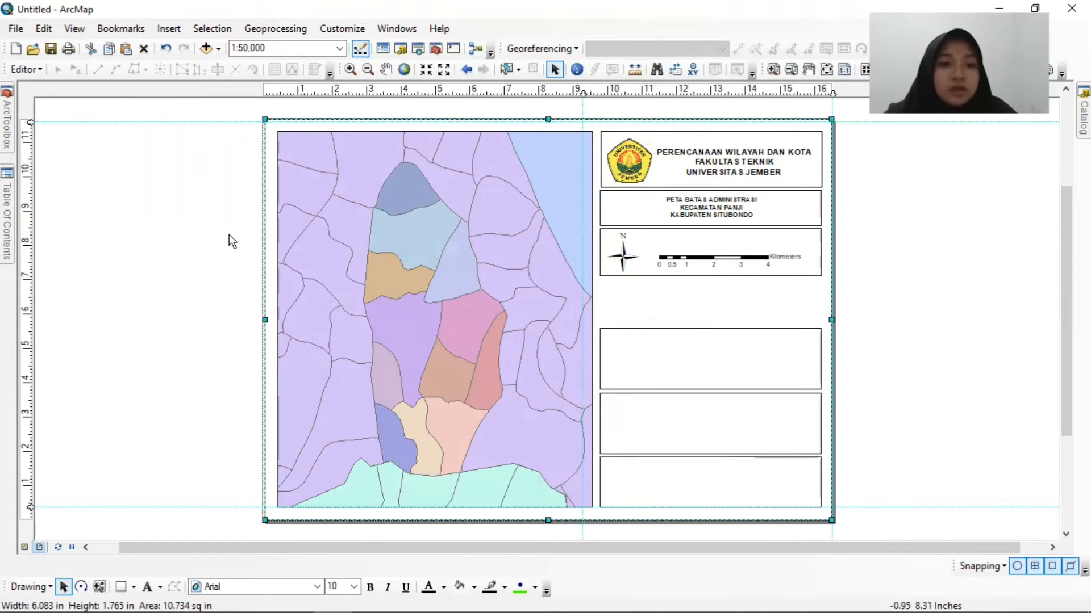
# Insert an Absolute Scale scale text, place it above the scale bar in the third box and enlarge it to about 26 pt.
pyautogui.click(173, 33)
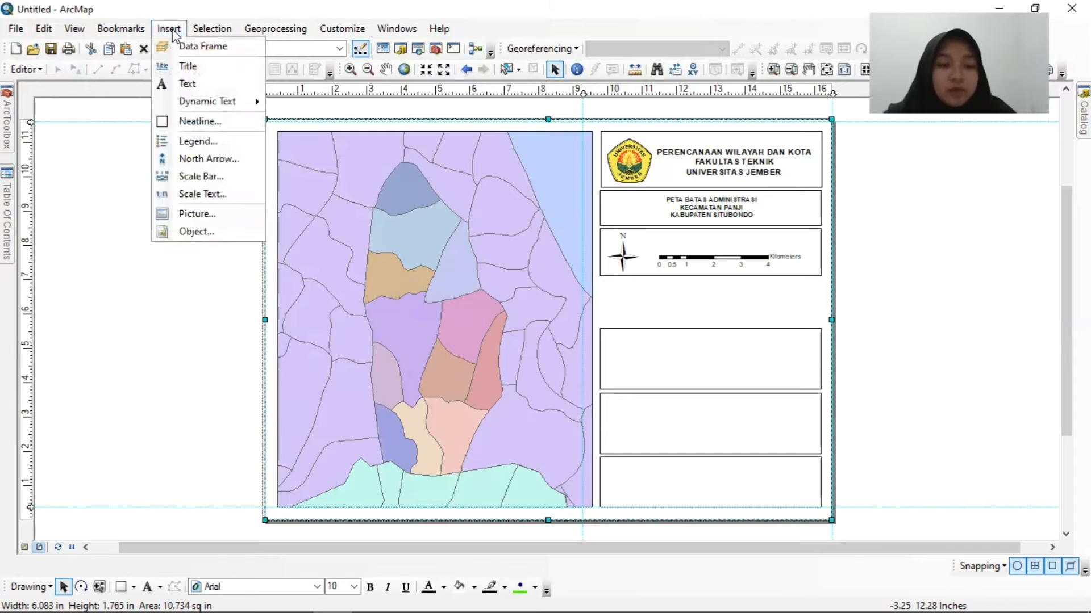
pyautogui.click(202, 193)
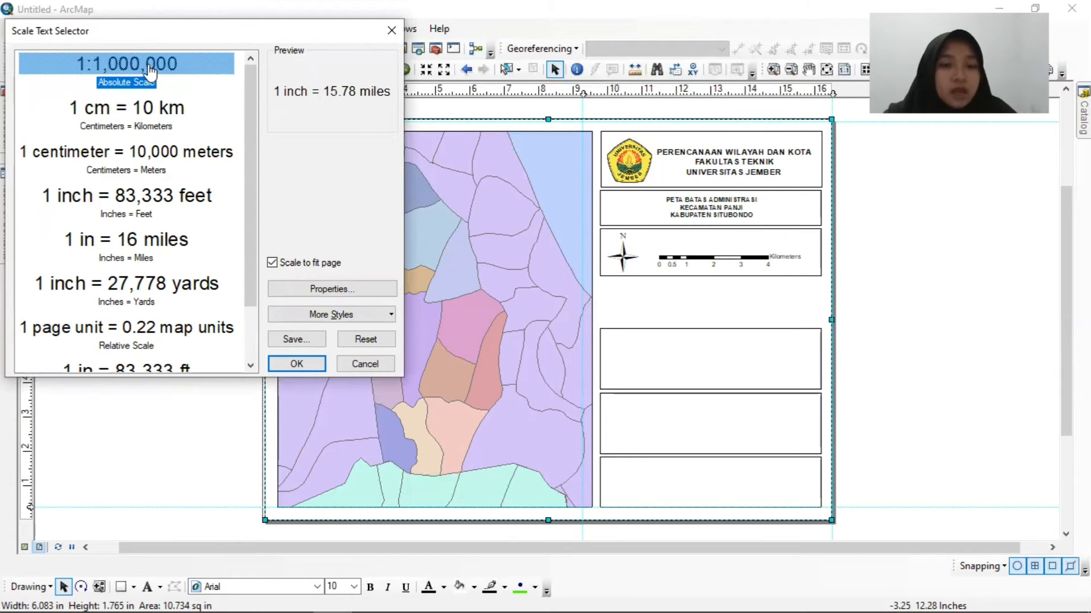
pyautogui.click(182, 67)
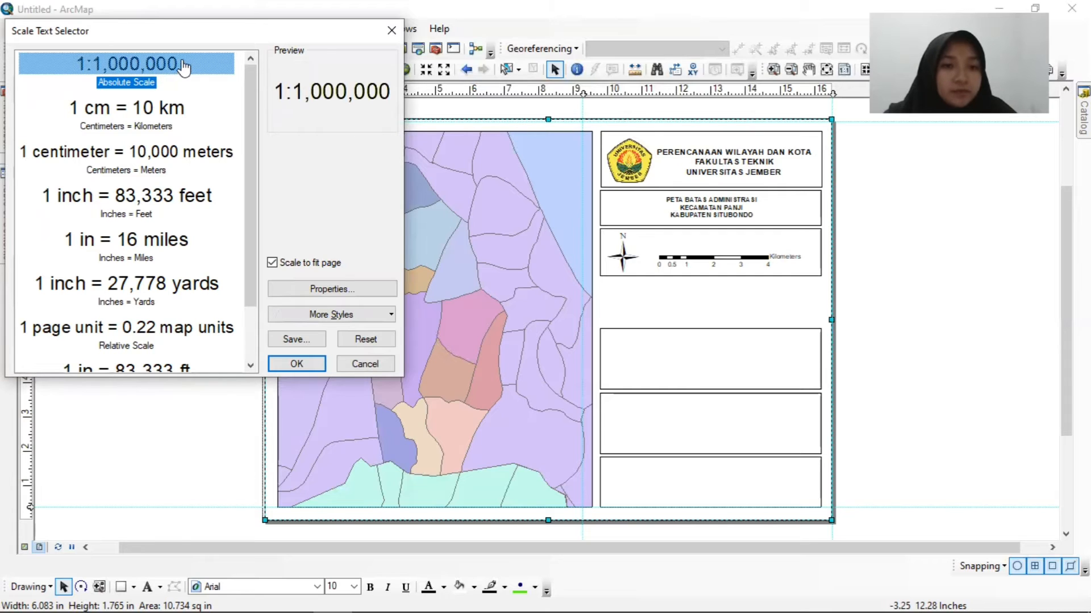
pyautogui.moveTo(251, 86); pyautogui.dragTo(251, 184)
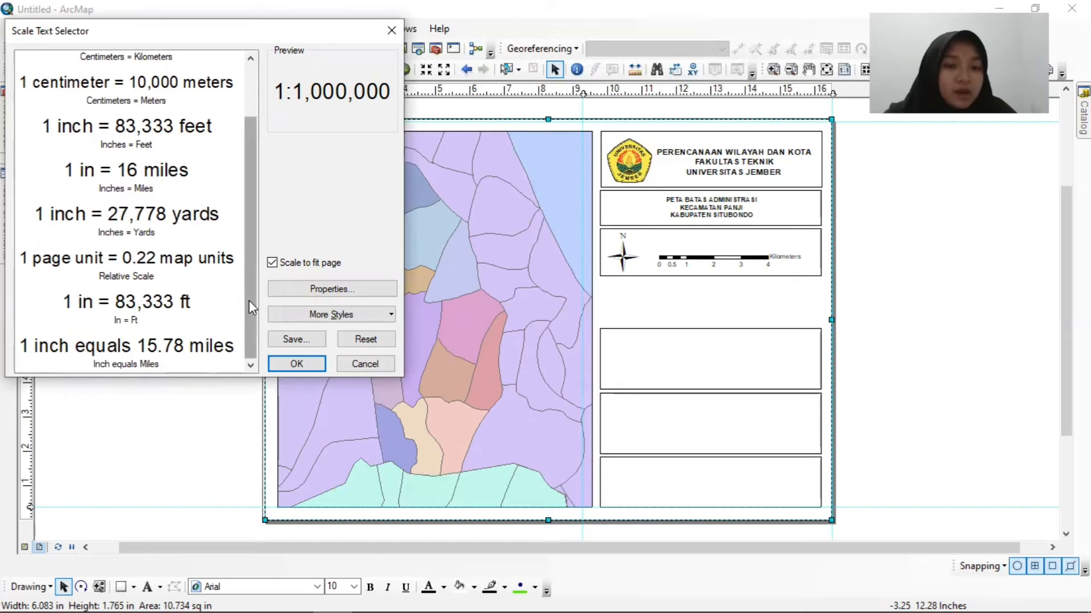
pyautogui.moveTo(250, 306); pyautogui.dragTo(251, 244)
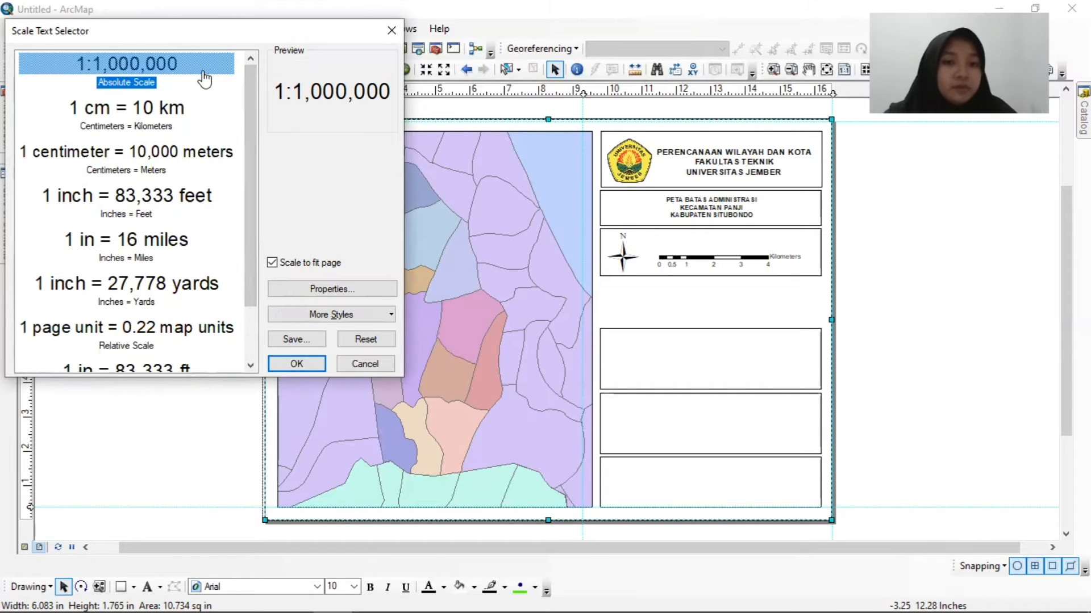
pyautogui.click(296, 365)
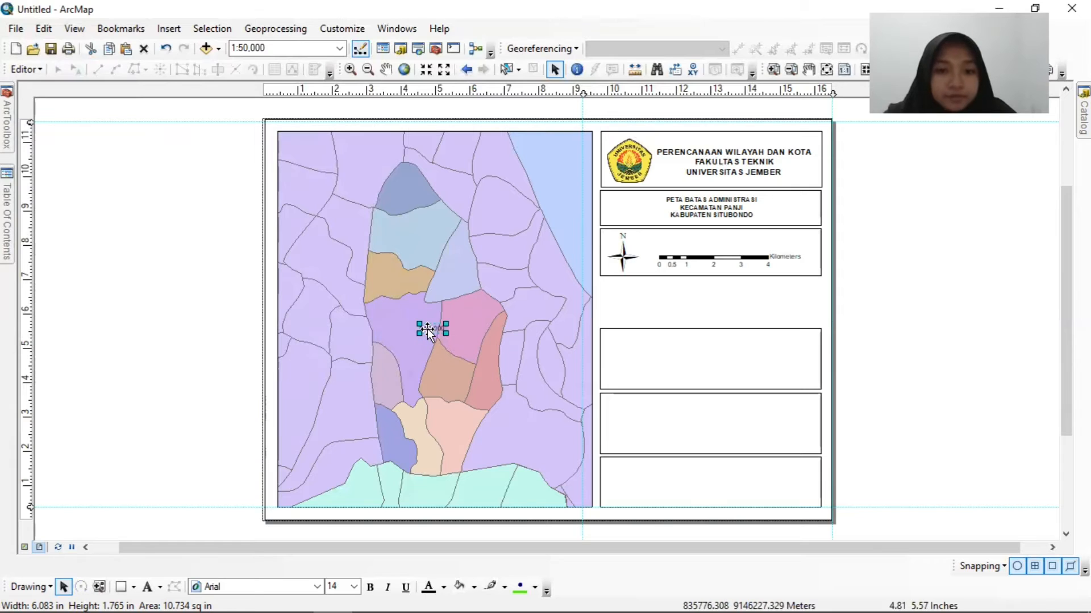
pyautogui.moveTo(428, 328); pyautogui.dragTo(722, 248)
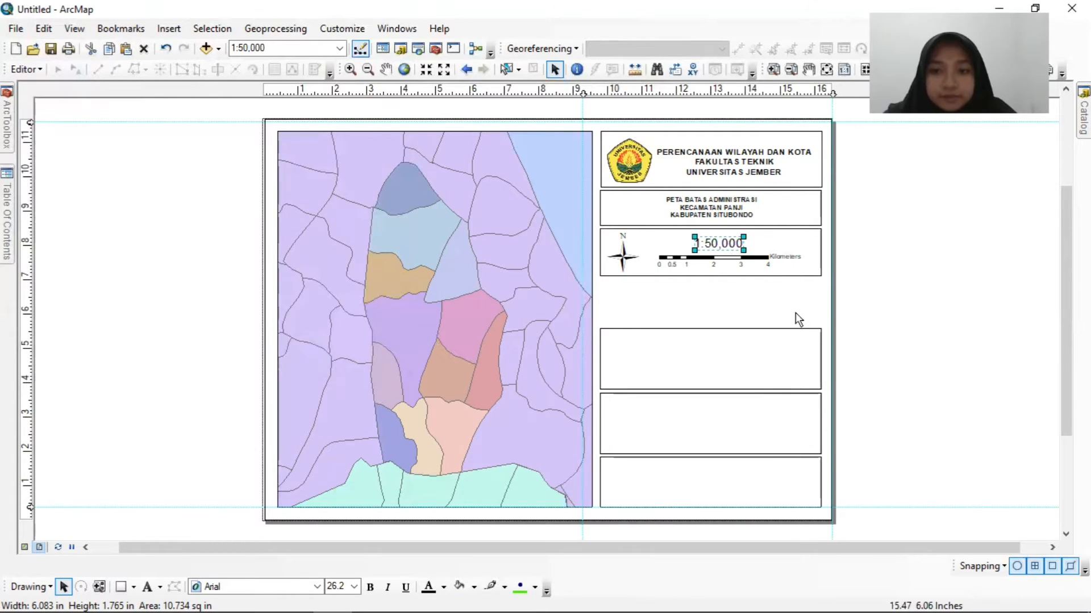
pyautogui.click(761, 303)
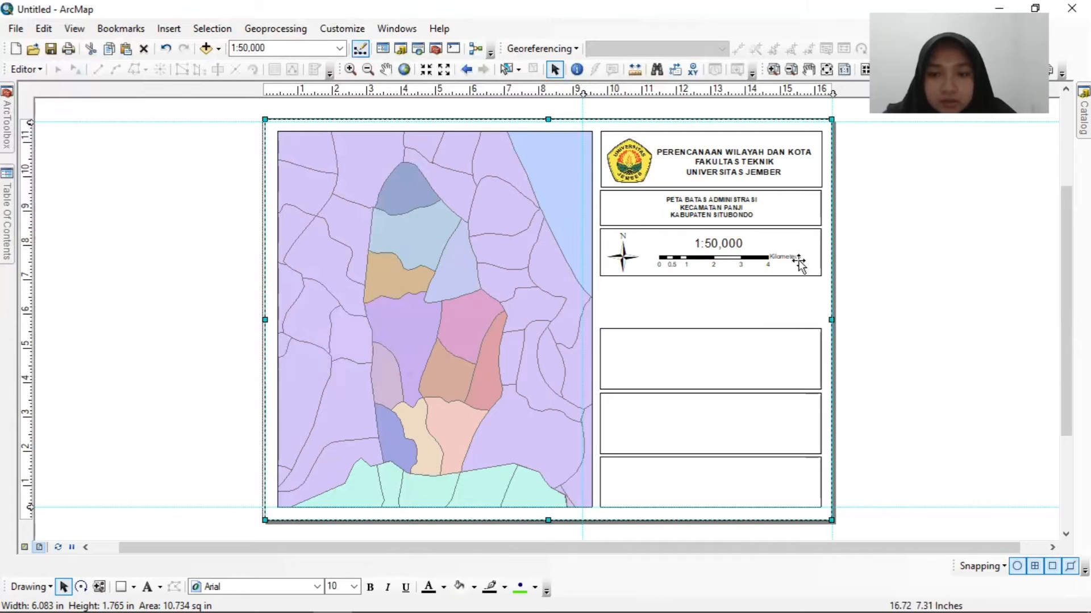
# Move the empty fourth box up to just below the third box and make it taller.
pyautogui.click(920, 278)
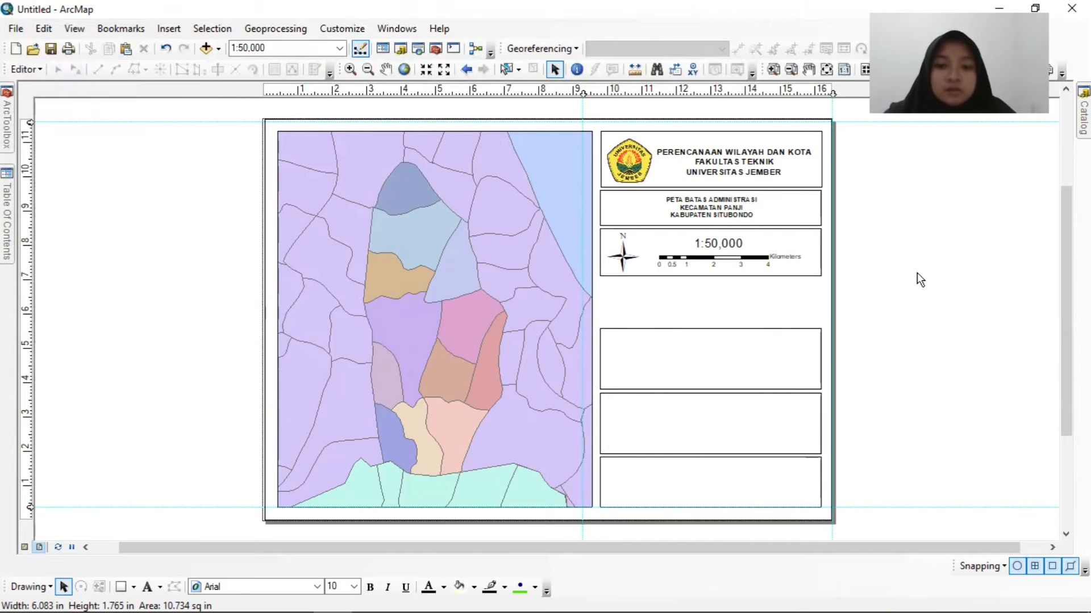
pyautogui.click(731, 364)
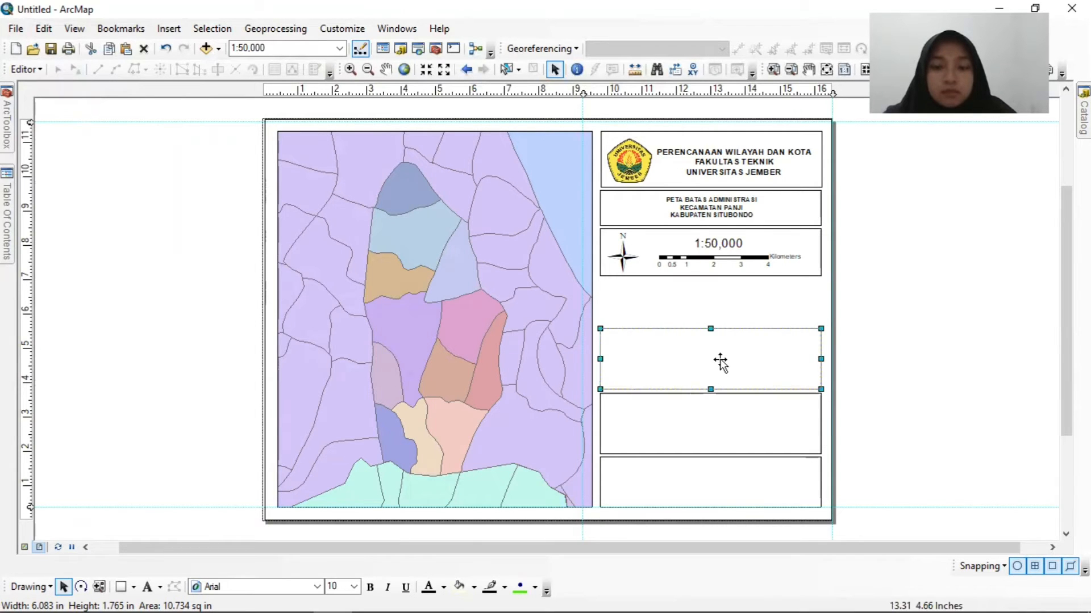
pyautogui.moveTo(719, 361)
pyautogui.mouseDown()
pyautogui.moveTo(720, 313)
pyautogui.moveTo(708, 365)
pyautogui.mouseUp()
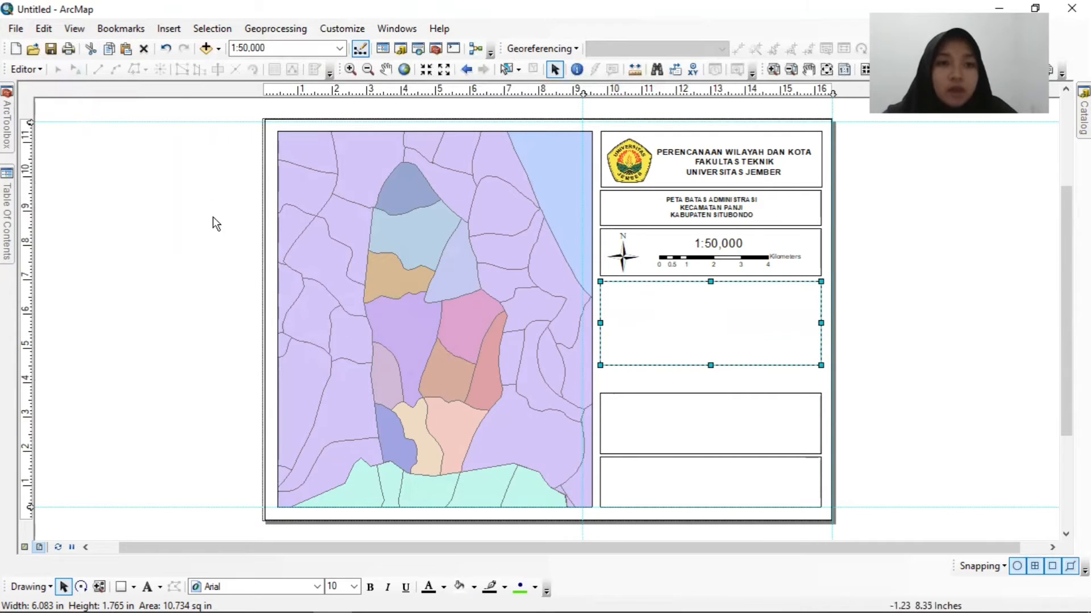
# Insert a one-column legend of all three layers titled LEGENDA, keeping the default frame, patch and spacing settings.
pyautogui.click(169, 28)
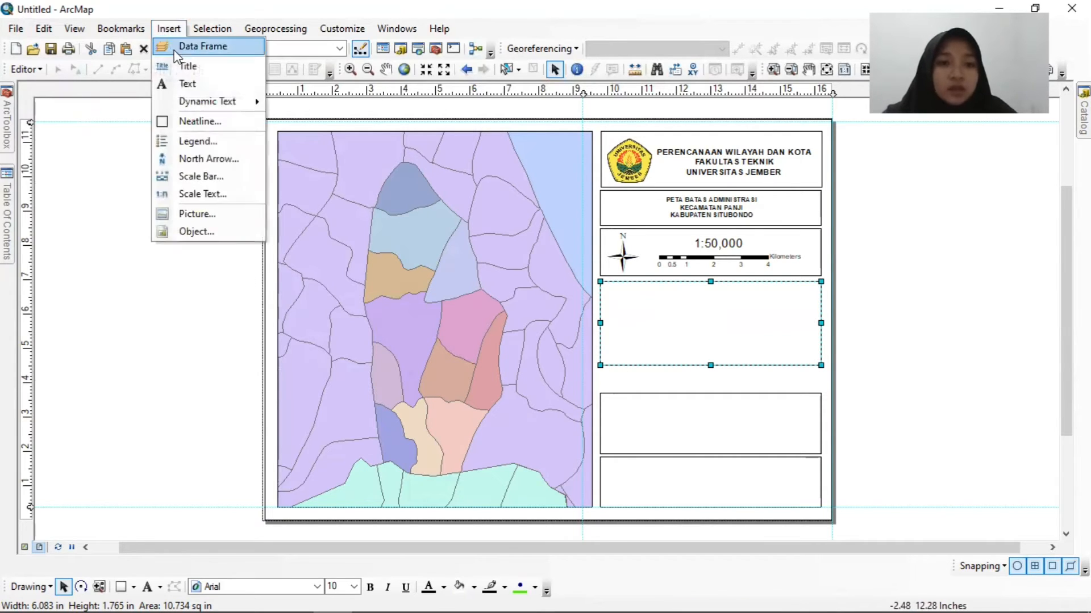
pyautogui.click(192, 146)
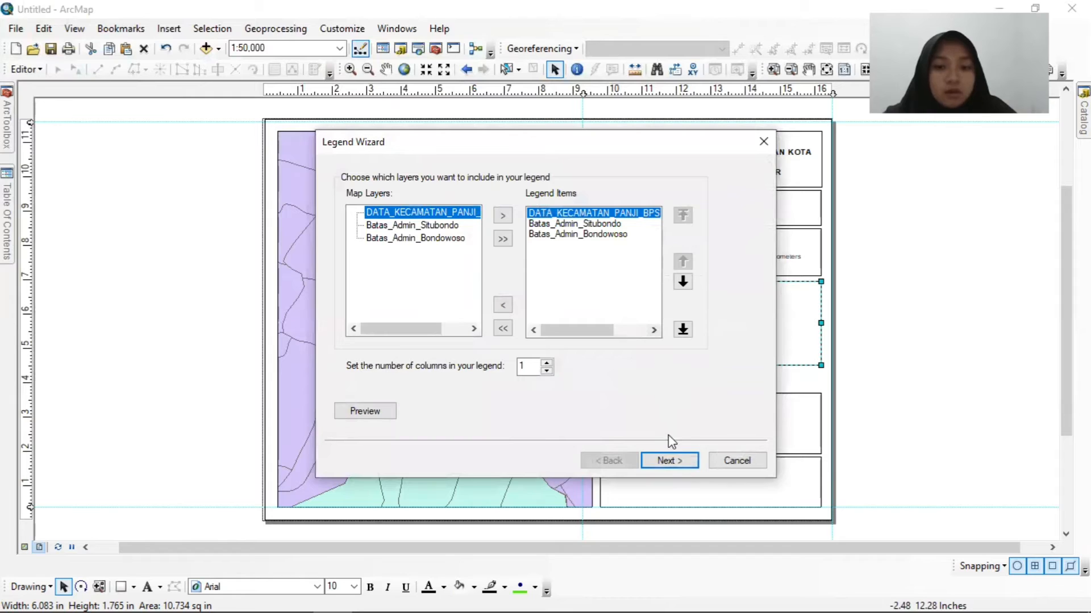
pyautogui.click(680, 463)
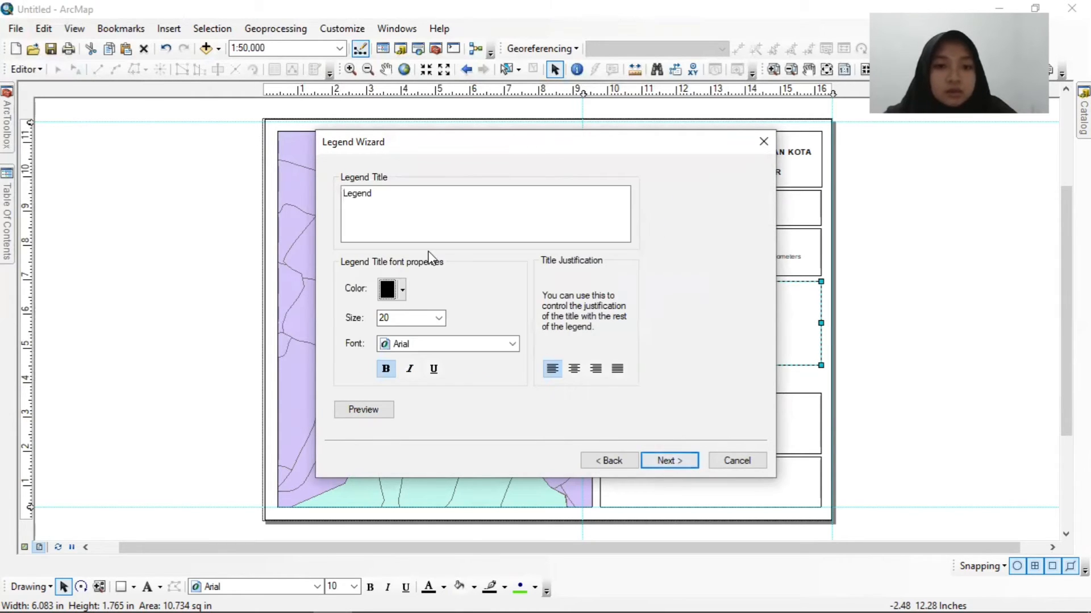
pyautogui.moveTo(378, 196); pyautogui.dragTo(335, 192)
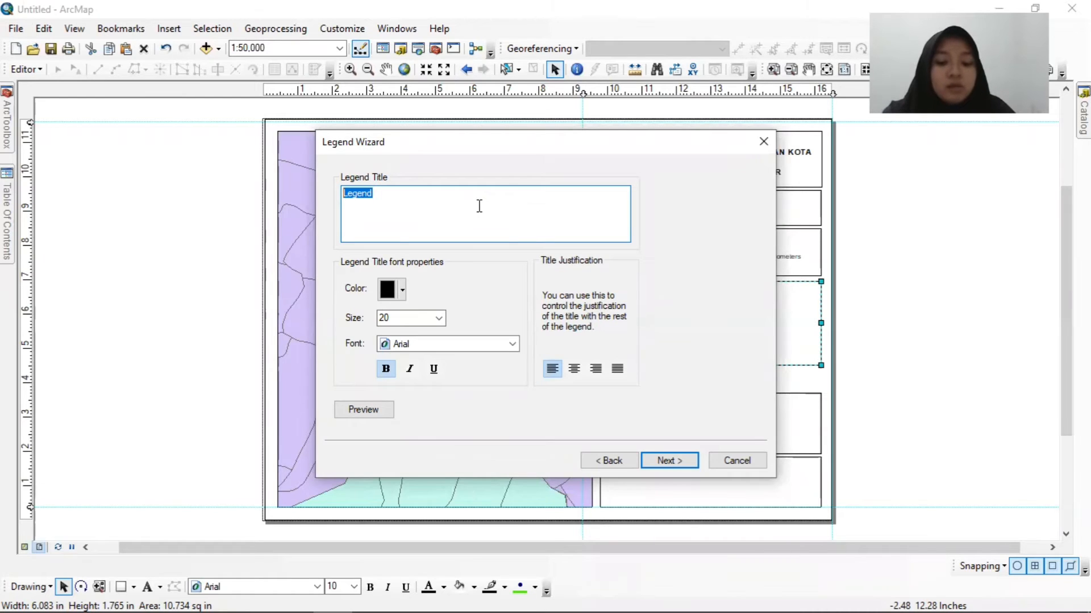
pyautogui.write('LEGENDA')
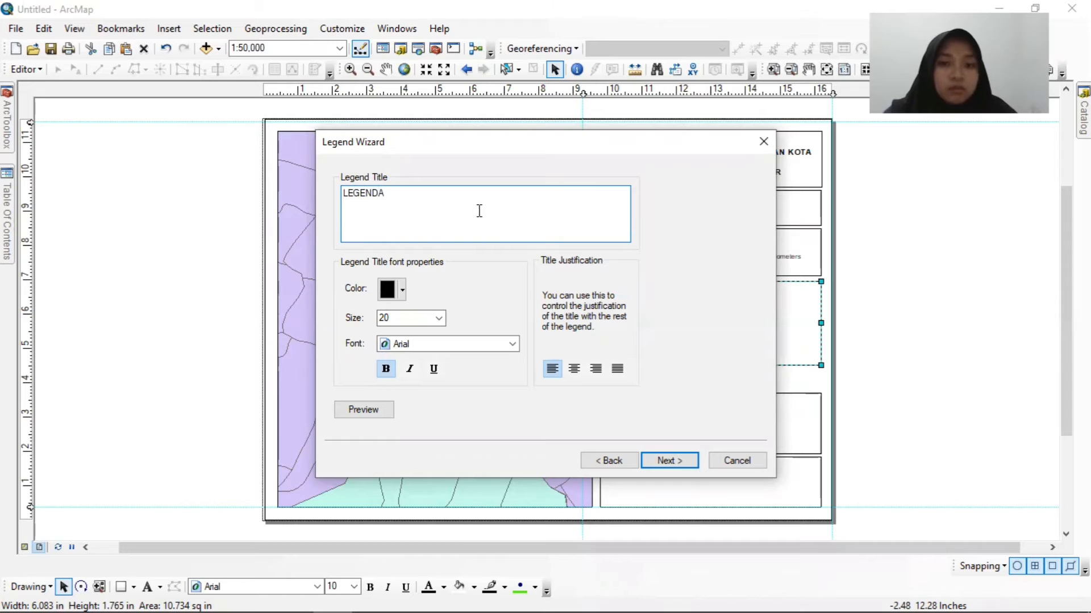
pyautogui.click(668, 461)
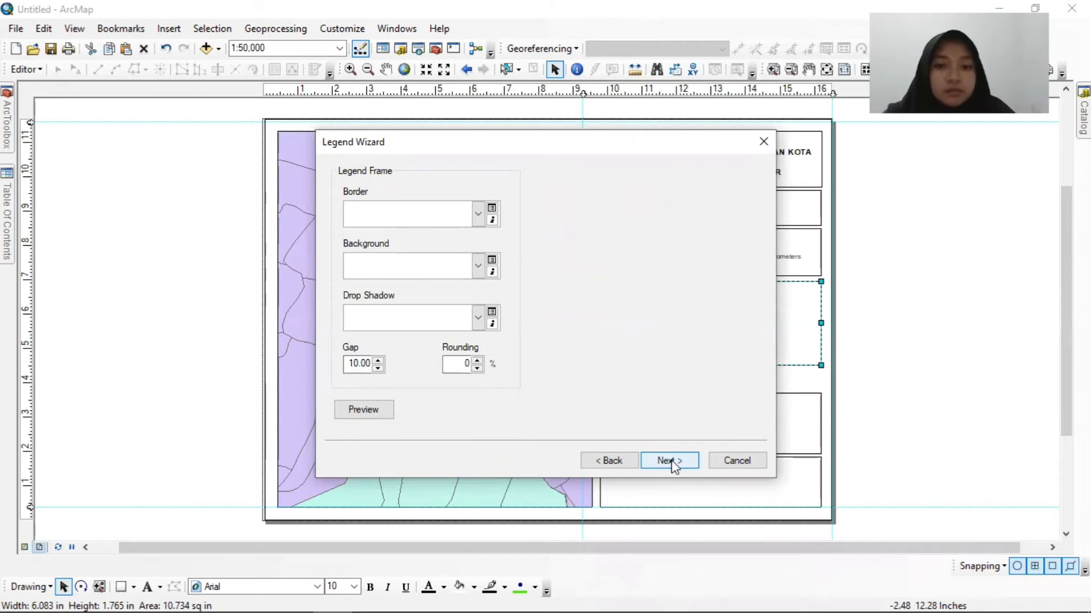
pyautogui.click(671, 462)
pyautogui.click(671, 461)
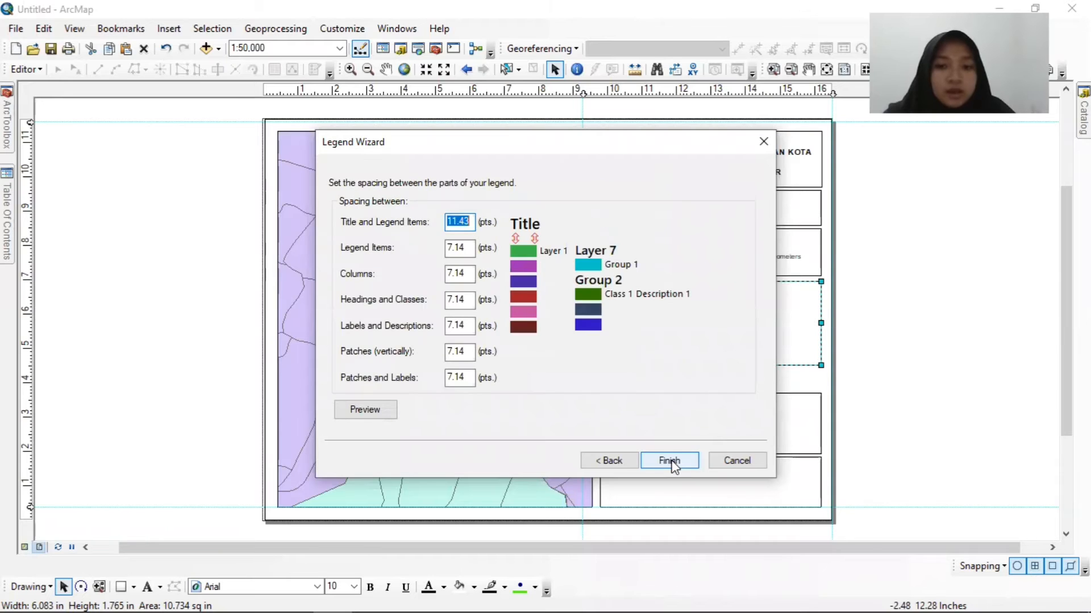
pyautogui.click(670, 462)
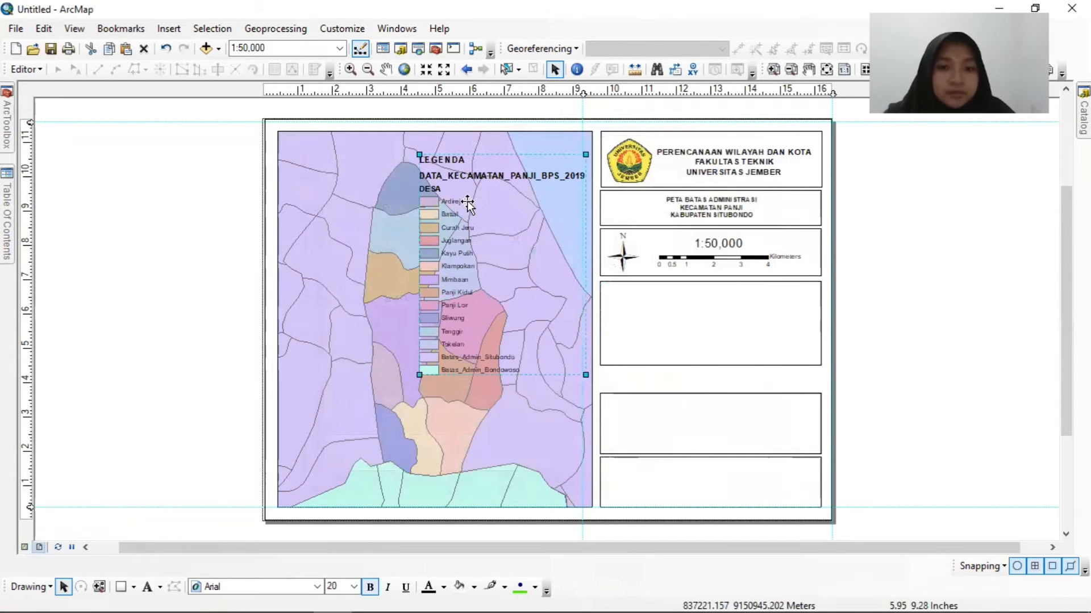
# Move the legend off the page beside the map, convert it to graphics and ungroup it.
pyautogui.moveTo(503, 264); pyautogui.dragTo(166, 280)
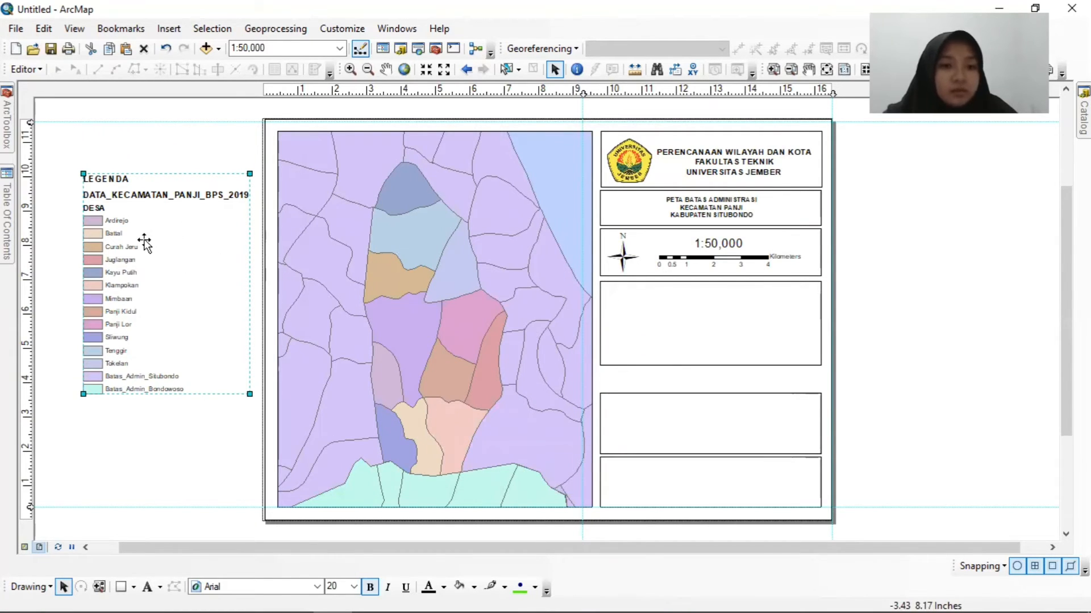
pyautogui.rightClick(174, 227)
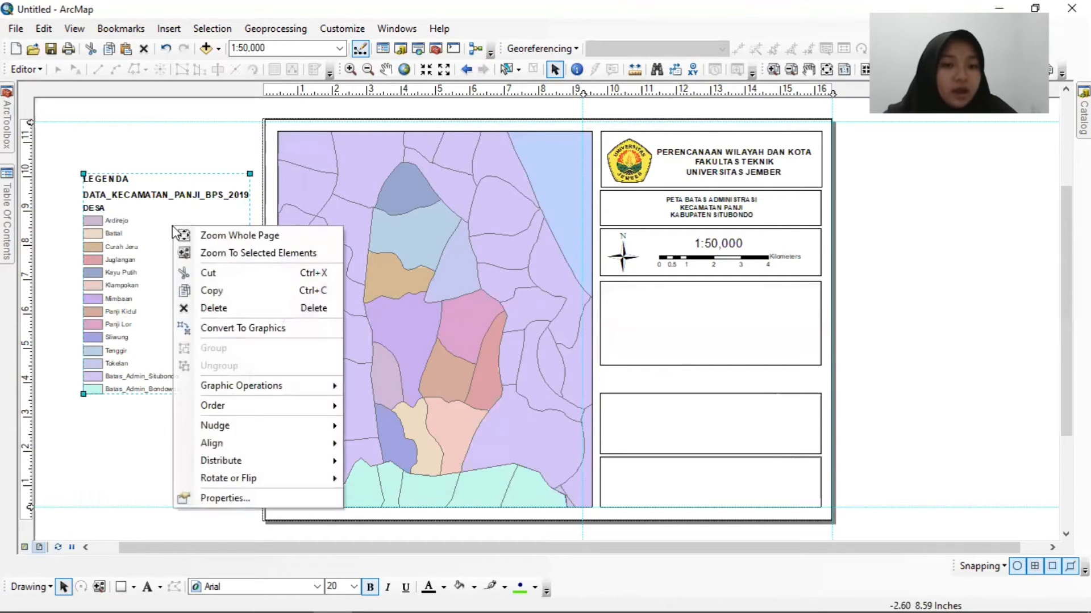
pyautogui.click(206, 329)
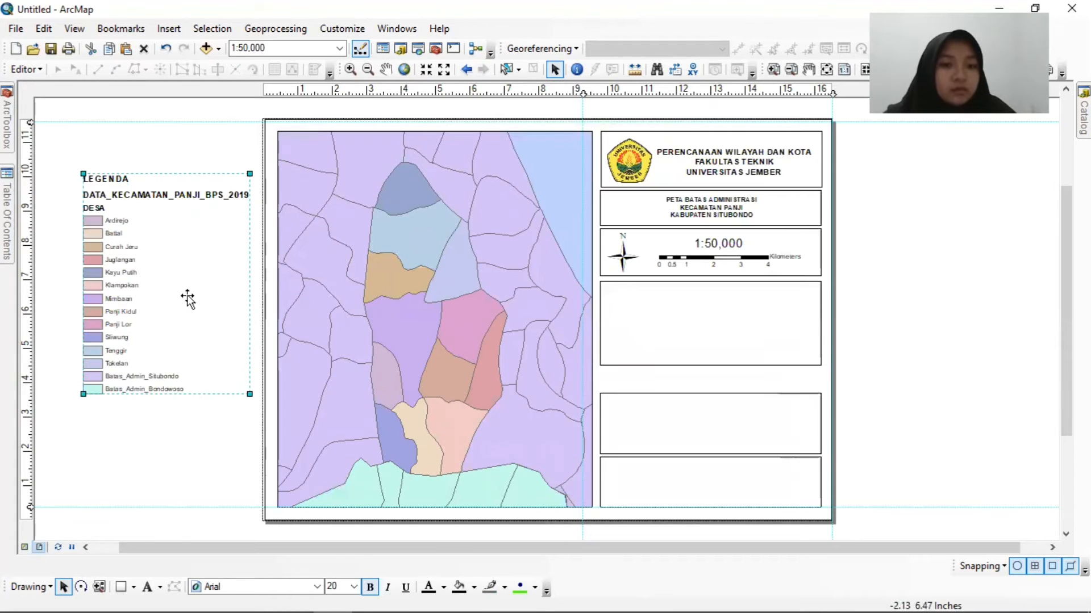
pyautogui.rightClick(155, 240)
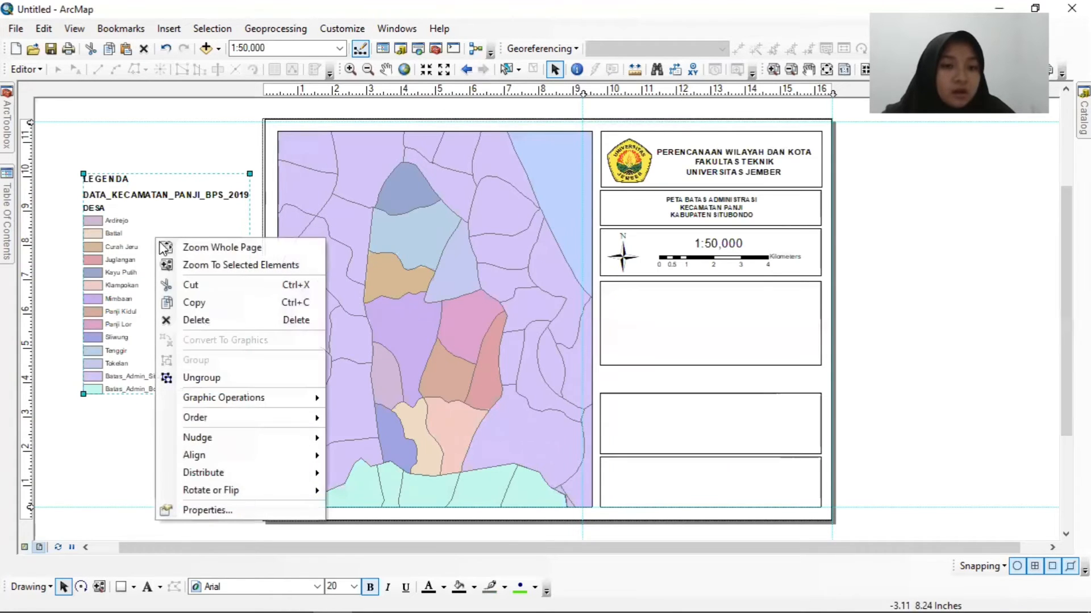
pyautogui.click(202, 379)
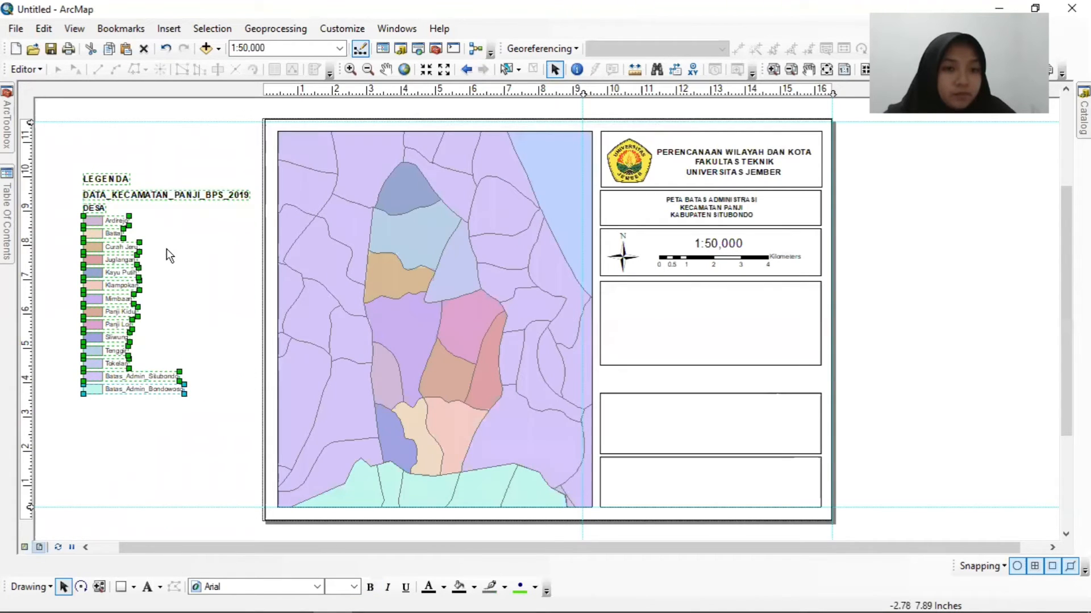
pyautogui.click(93, 437)
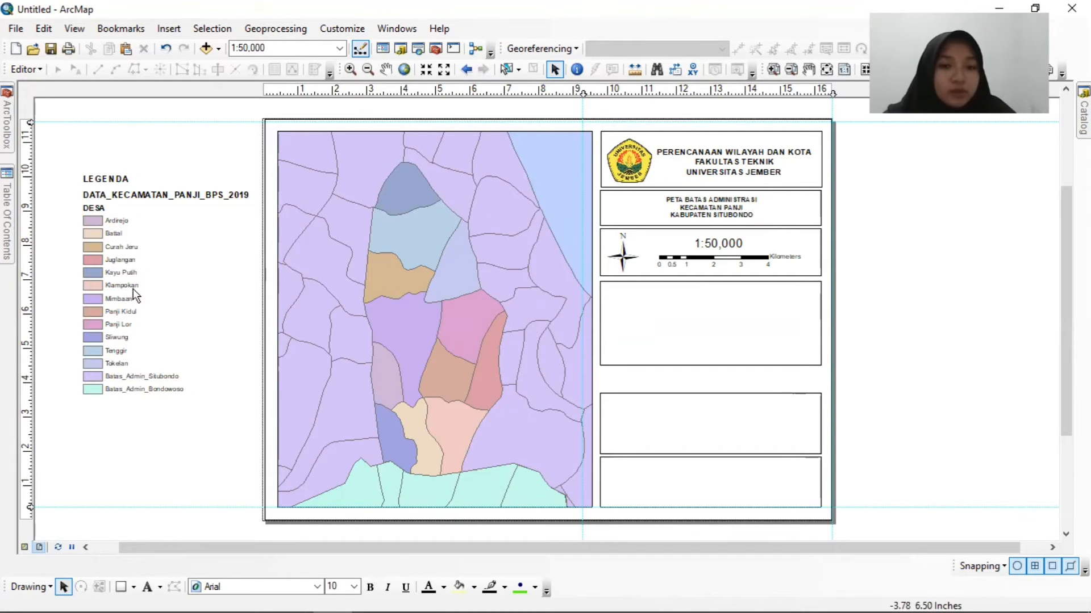
# Place the LEGENDA title in the fourth box's upper corner and extend that box down to the box below.
pyautogui.click(97, 181)
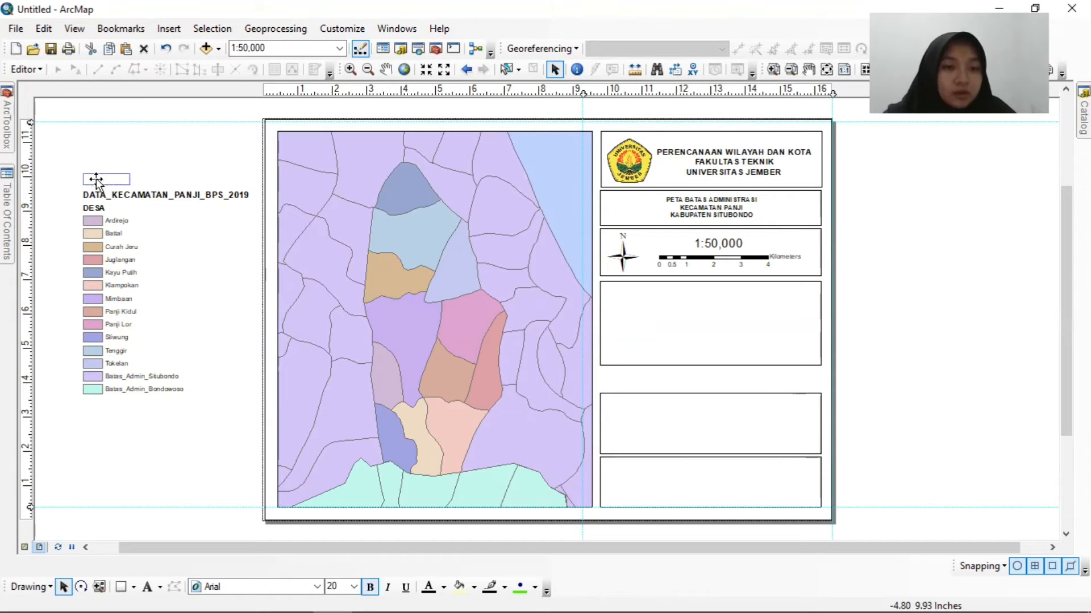
pyautogui.moveTo(97, 178); pyautogui.dragTo(618, 291)
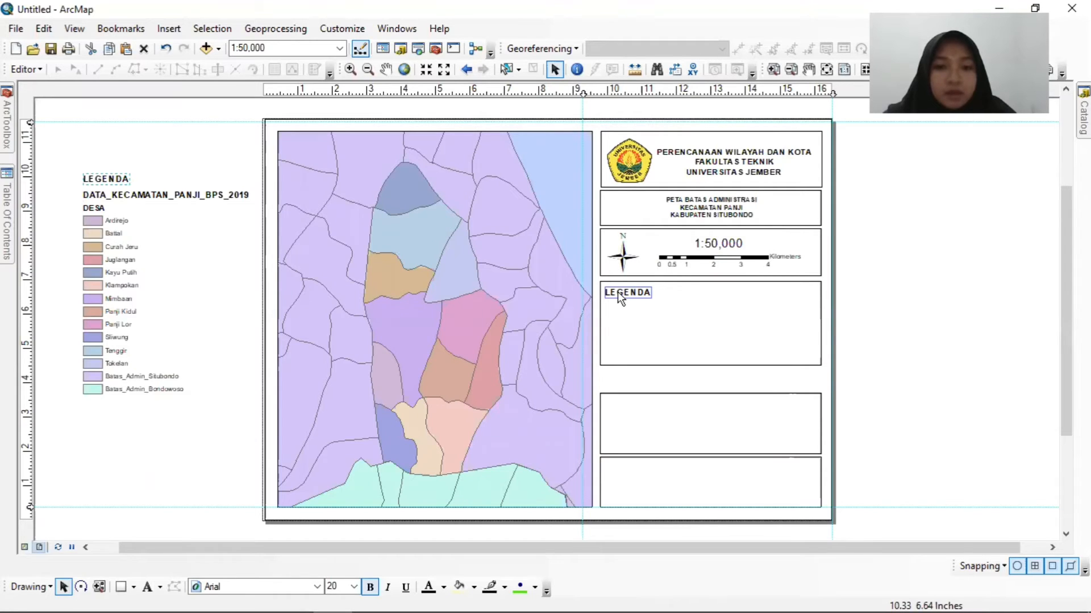
pyautogui.click(703, 350)
pyautogui.moveTo(711, 367); pyautogui.dragTo(711, 387)
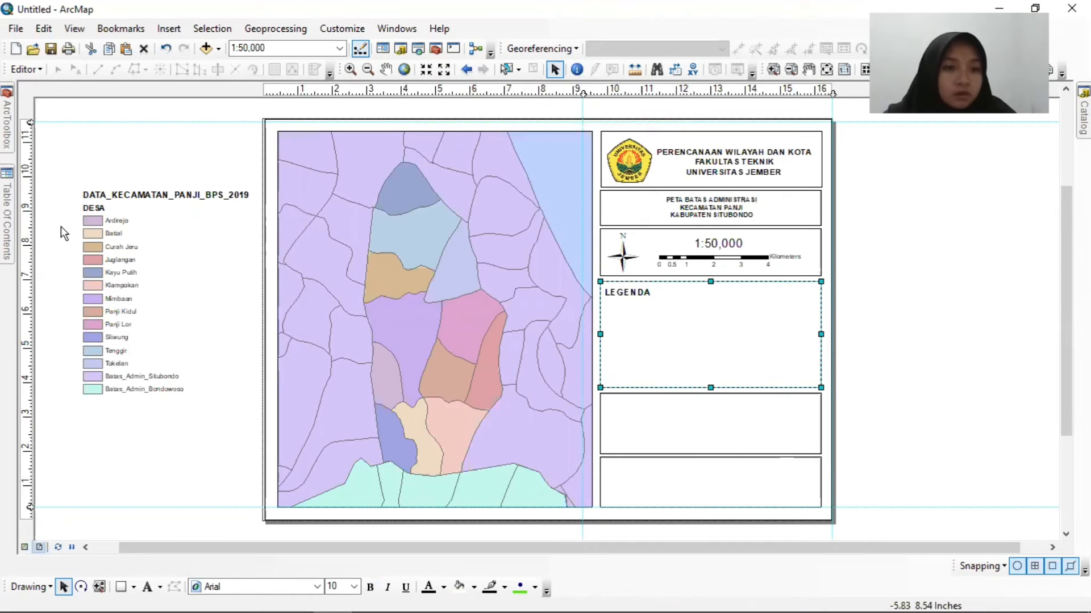
# Group the DESA heading with the entries Ardirejo to Kayu Putih and place the group under the LEGENDA title.
pyautogui.click(85, 222)
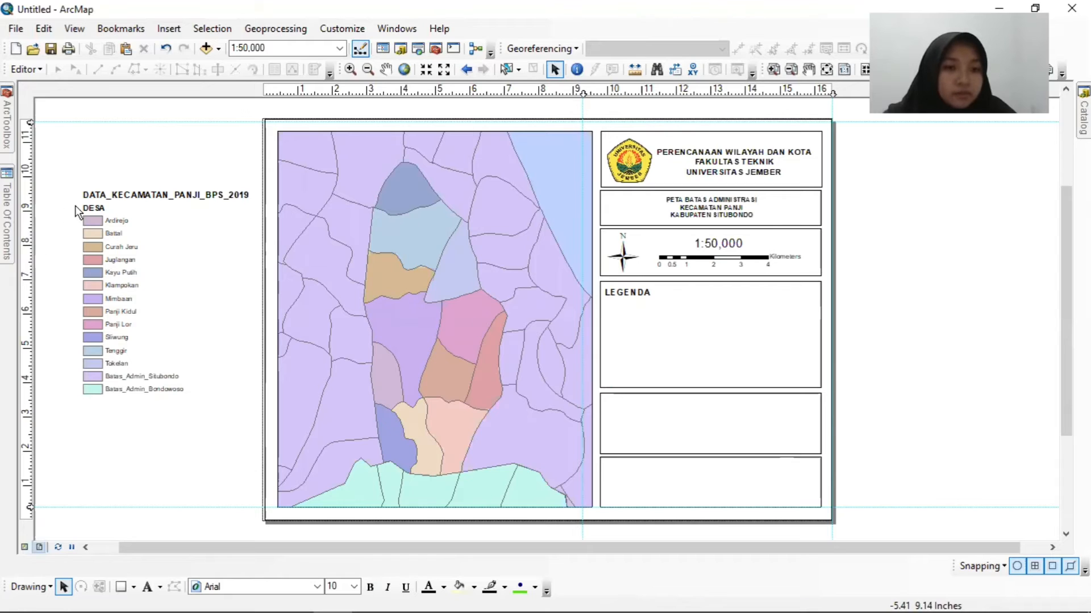
pyautogui.moveTo(135, 261); pyautogui.dragTo(170, 282)
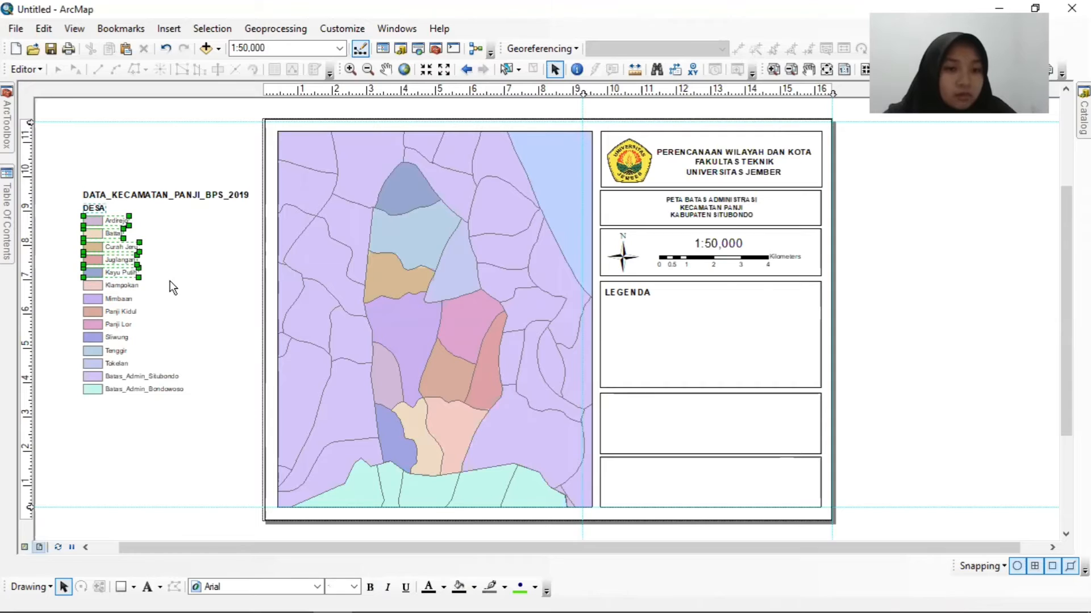
pyautogui.rightClick(97, 227)
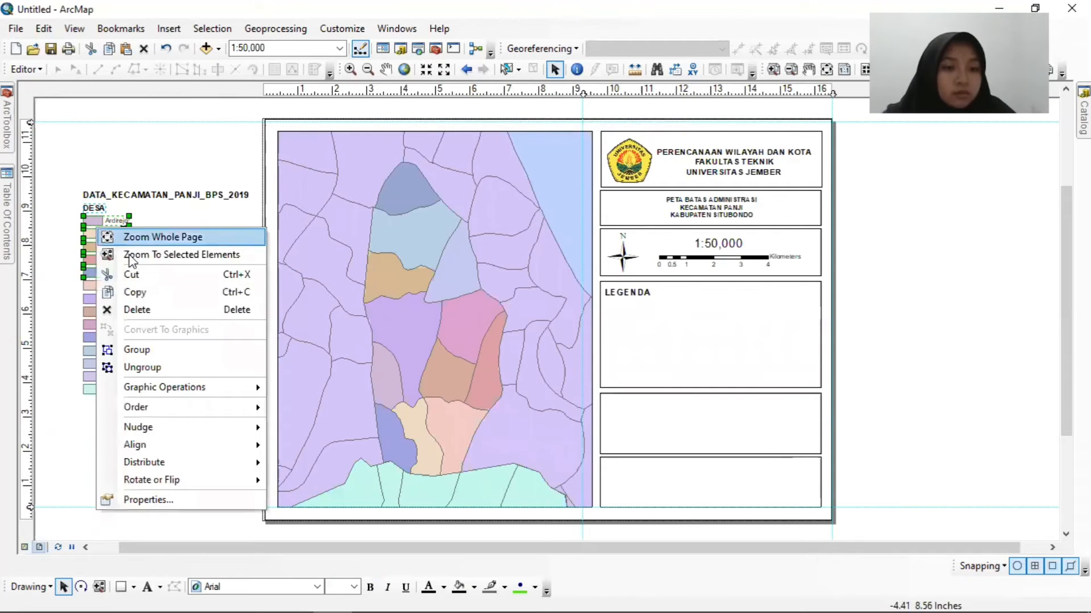
pyautogui.click(143, 350)
pyautogui.moveTo(111, 243); pyautogui.dragTo(633, 345)
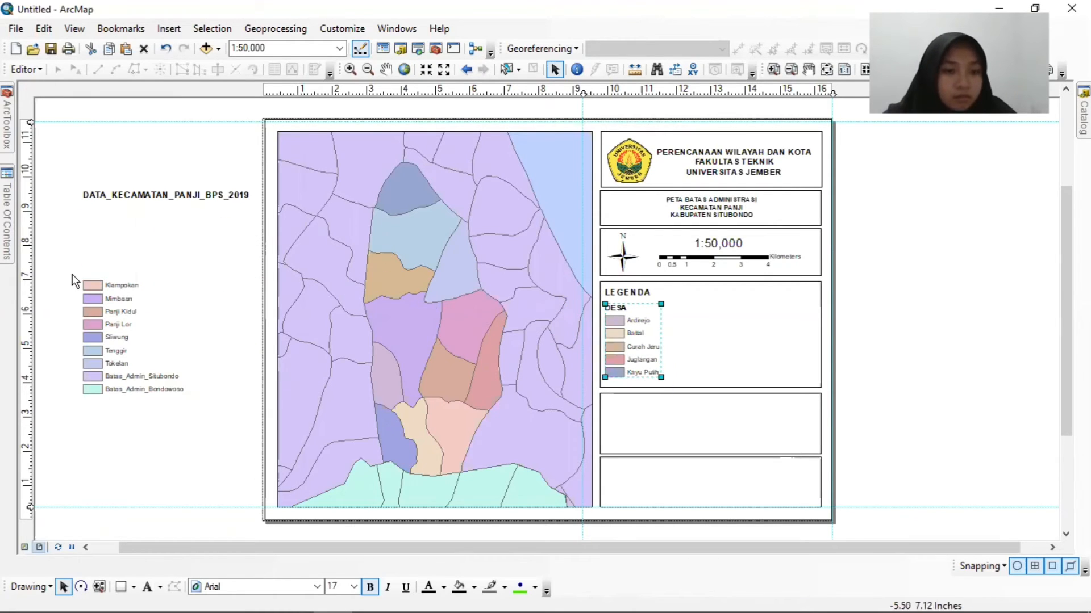
# Group the legend entries Klampokan to Sliwung and place them as a second column beside the first in the legend box.
pyautogui.moveTo(73, 274); pyautogui.dragTo(153, 344)
pyautogui.rightClick(103, 305)
pyautogui.click(138, 424)
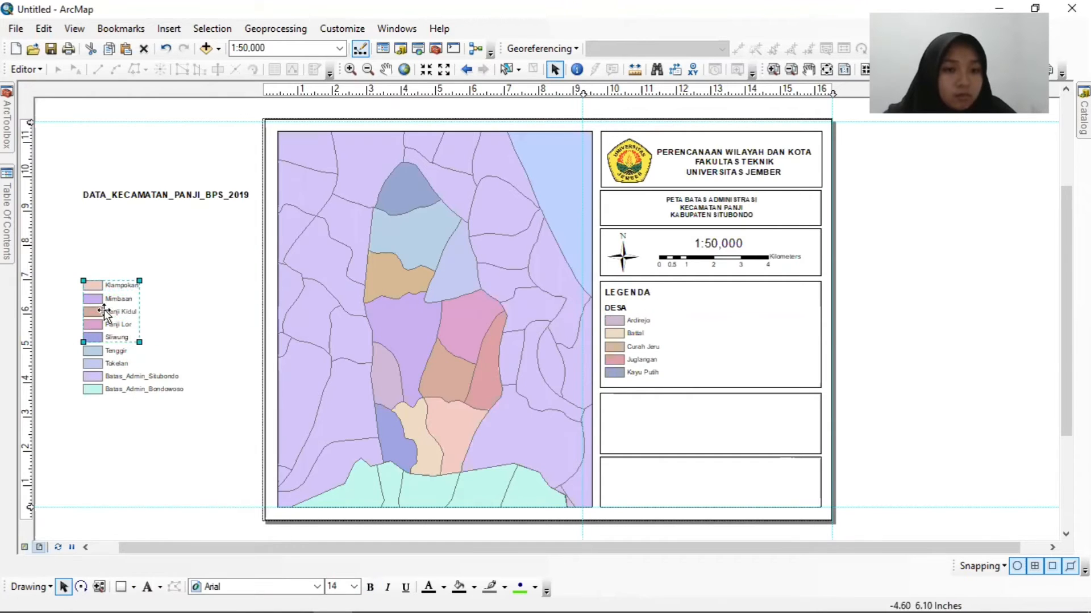
pyautogui.moveTo(105, 309); pyautogui.dragTo(686, 345)
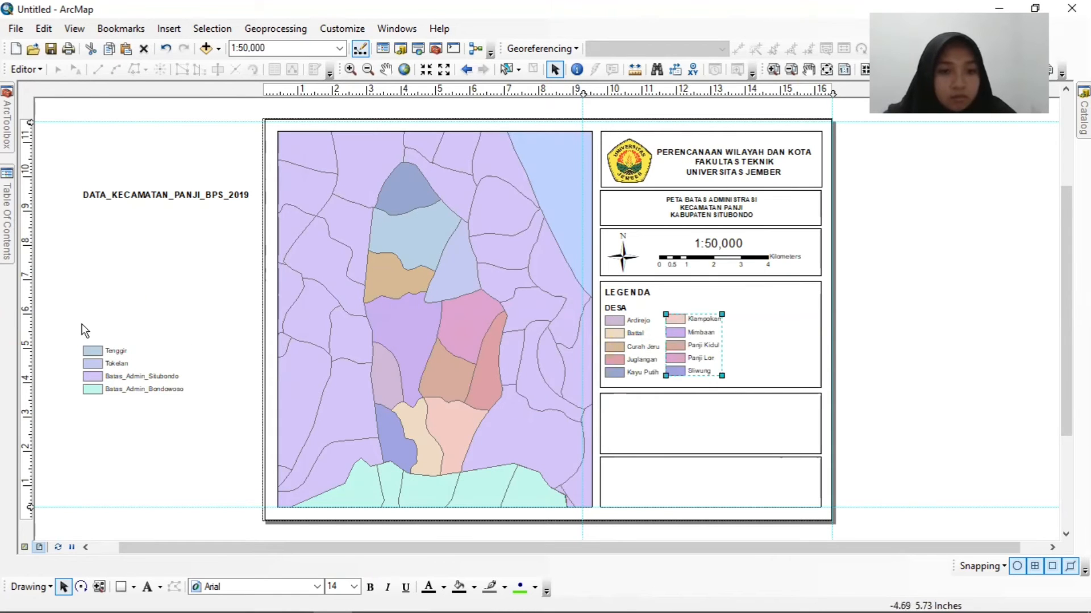
# Group the entries Tenggir to Batas_Admin_Bondowoso and place the group as a third column in the legend box.
pyautogui.moveTo(68, 336); pyautogui.dragTo(178, 392)
pyautogui.rightClick(141, 371)
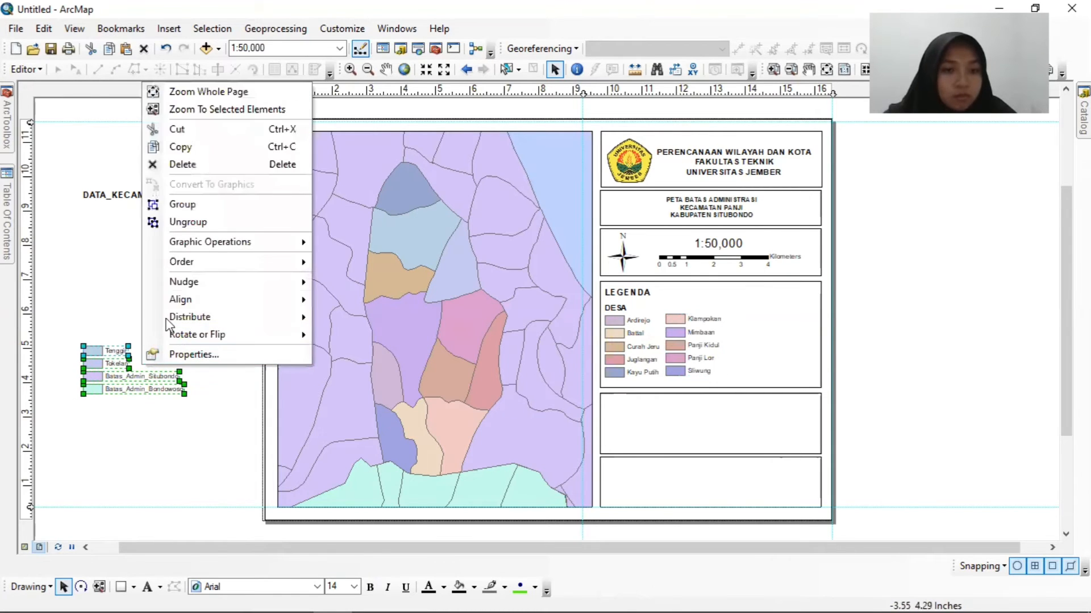
pyautogui.click(171, 204)
pyautogui.moveTo(111, 384); pyautogui.dragTo(756, 349)
pyautogui.moveTo(687, 348); pyautogui.dragTo(686, 350)
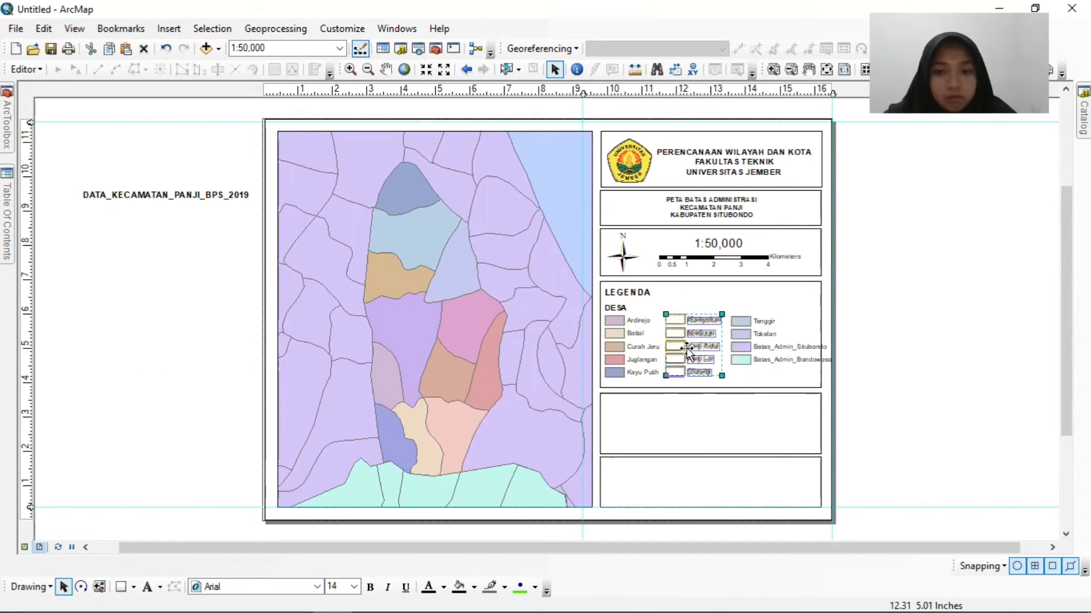
pyautogui.click(741, 347)
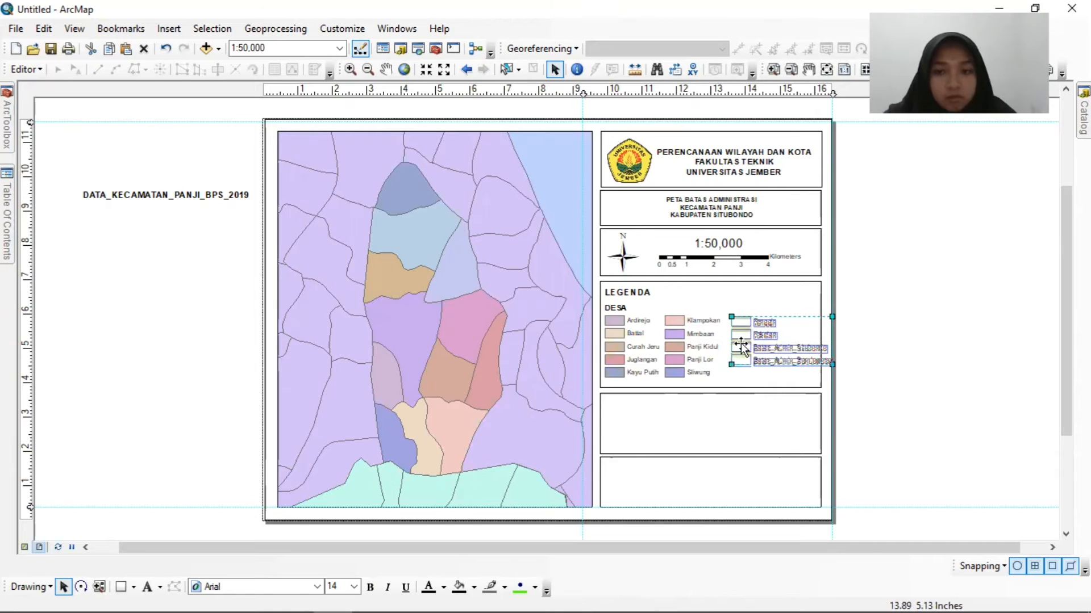
pyautogui.moveTo(742, 346); pyautogui.dragTo(741, 341)
# Remove the vertical guide at the page's right edge and shift the third legend column slightly toward the second.
pyautogui.moveTo(832, 94); pyautogui.dragTo(819, 77)
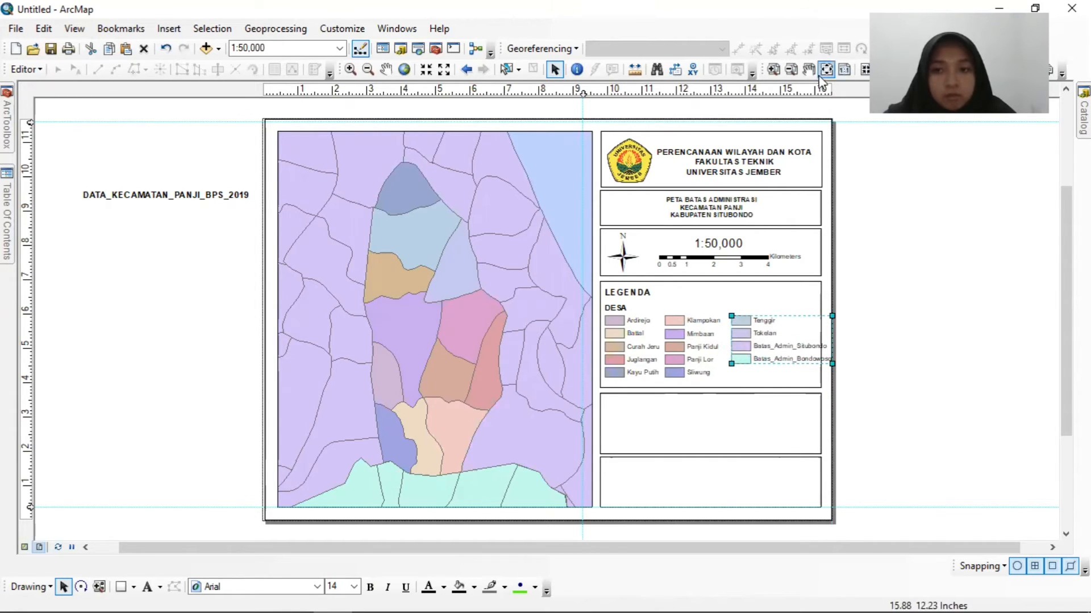
pyautogui.moveTo(757, 346); pyautogui.dragTo(752, 348)
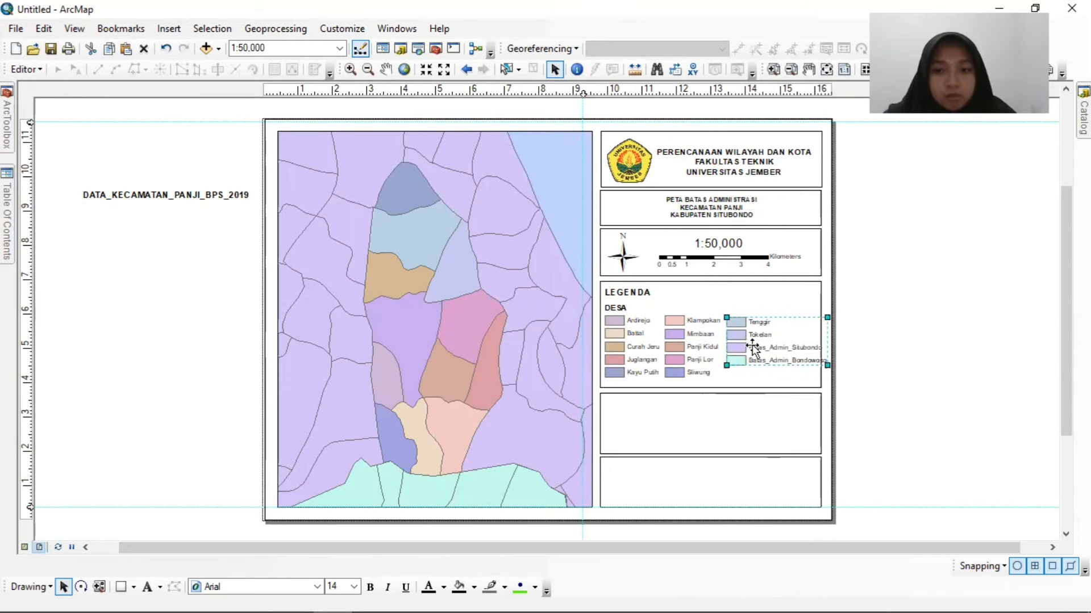
# Ungroup the third legend column into its separate entries.
pyautogui.click(768, 369)
pyautogui.click(770, 361)
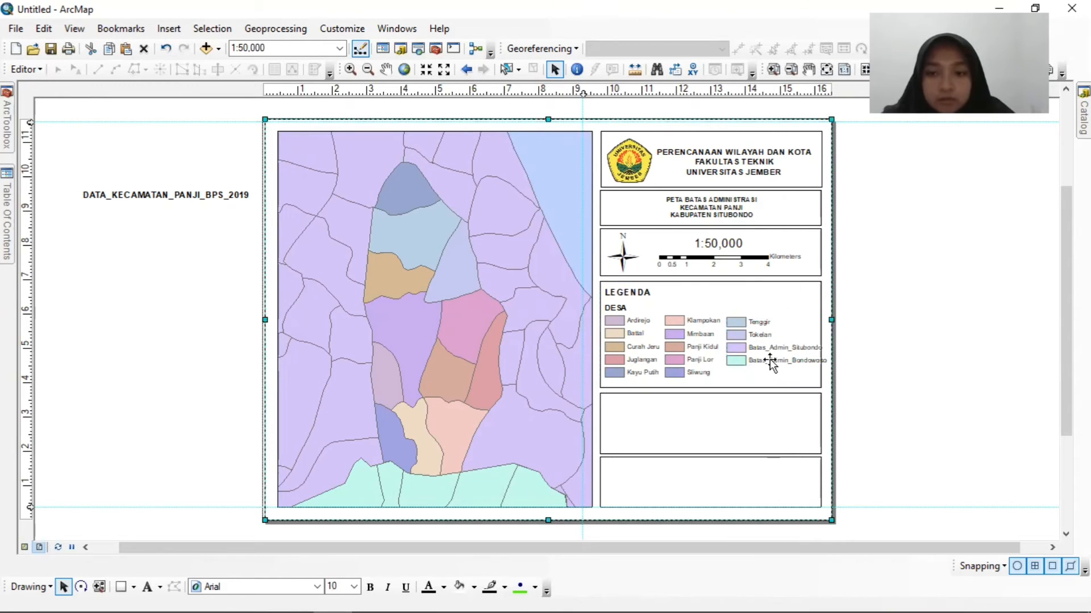
pyautogui.click(757, 362)
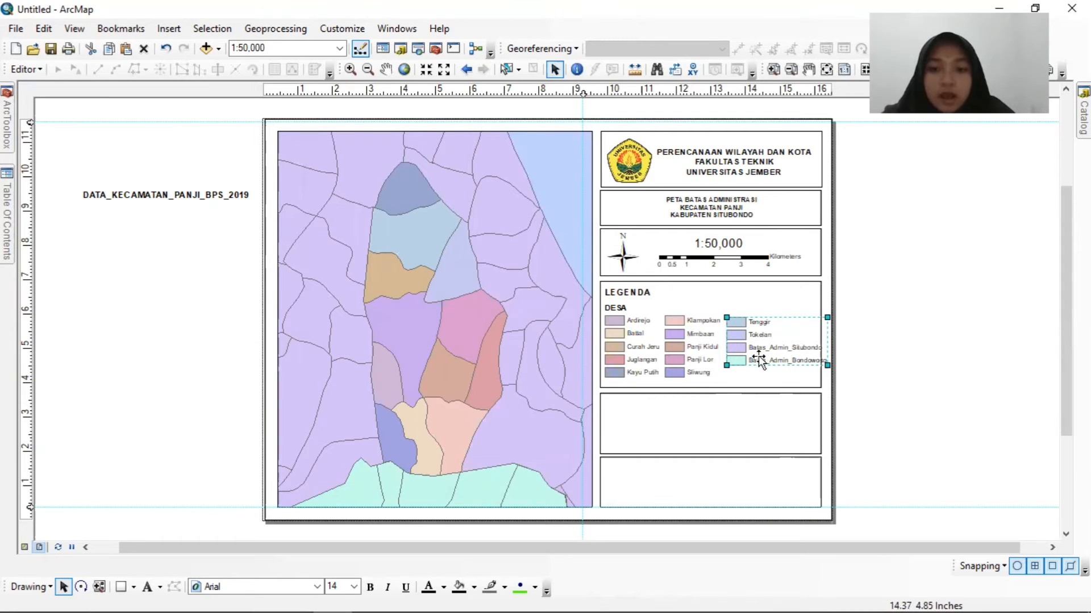
pyautogui.click(777, 377)
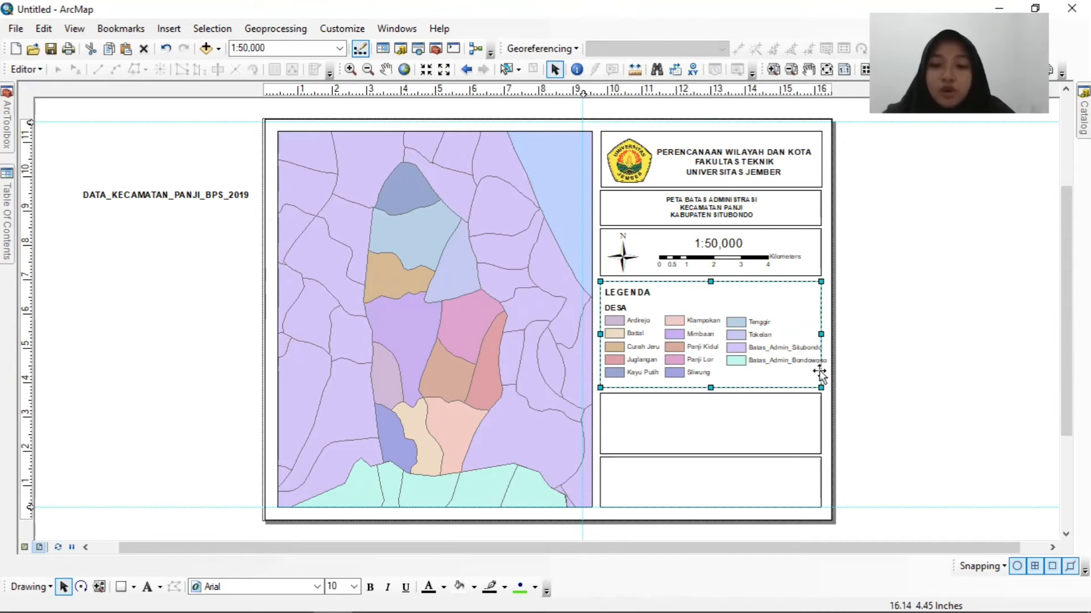
pyautogui.rightClick(742, 351)
pyautogui.click(759, 360)
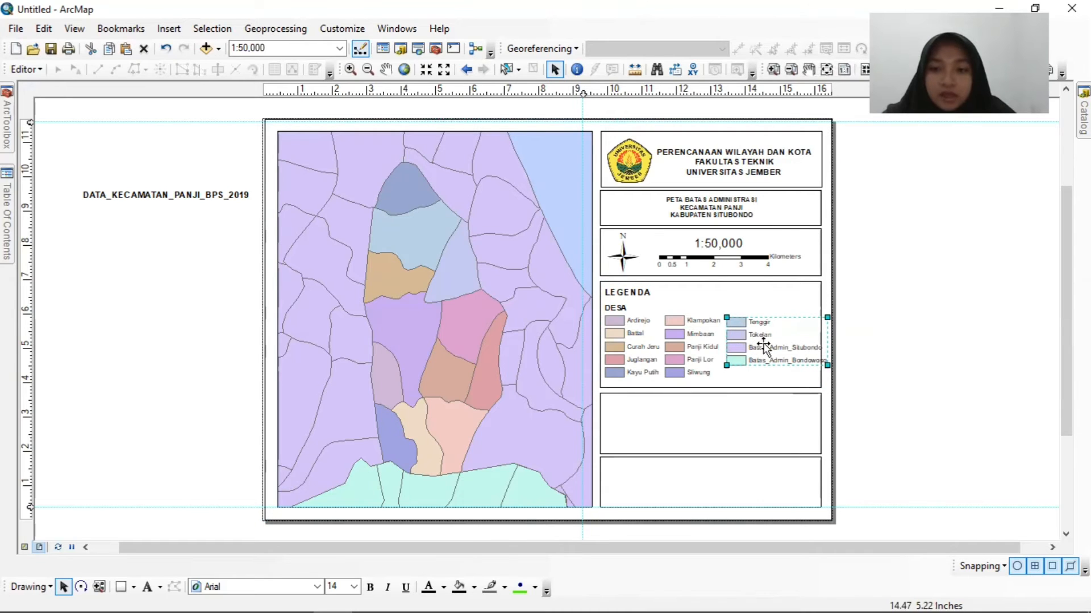
pyautogui.rightClick(770, 361)
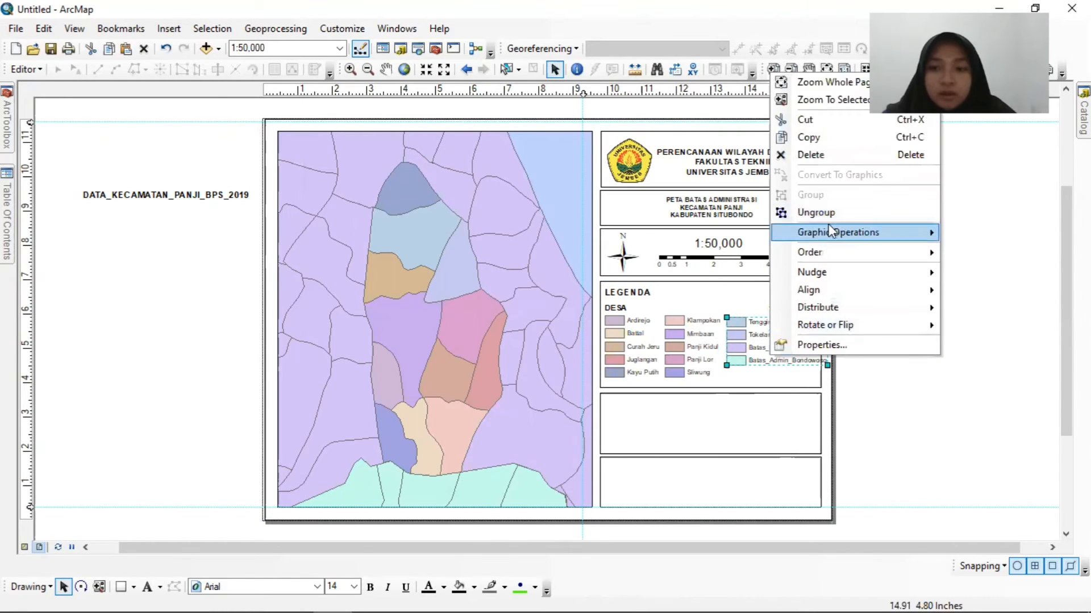
pyautogui.click(819, 215)
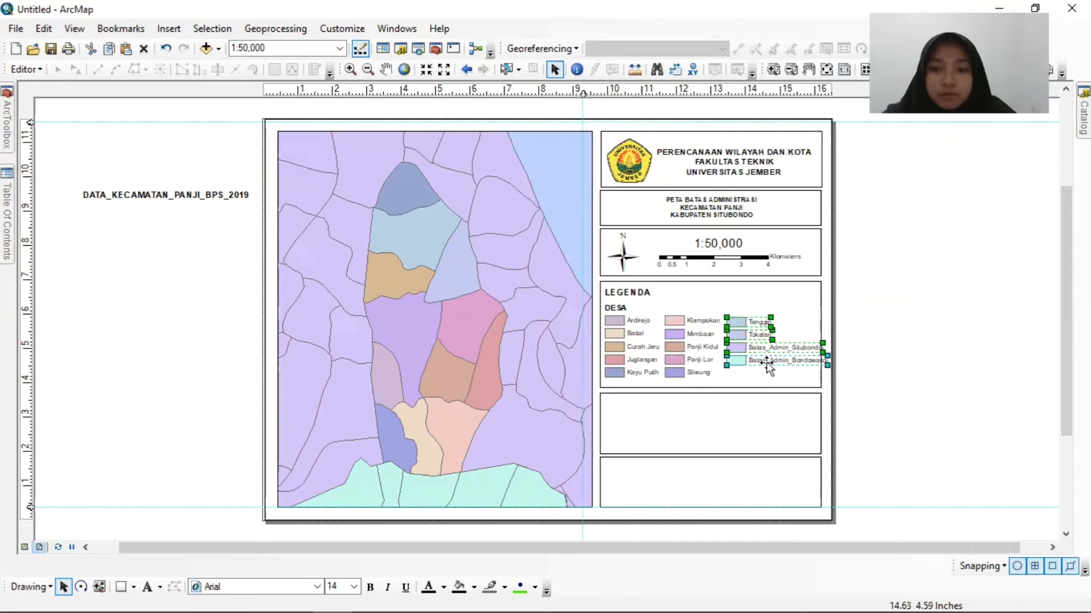
# Ungroup the Batas_Admin_Situbondo legend entry into its colour patch and label.
pyautogui.click(751, 362)
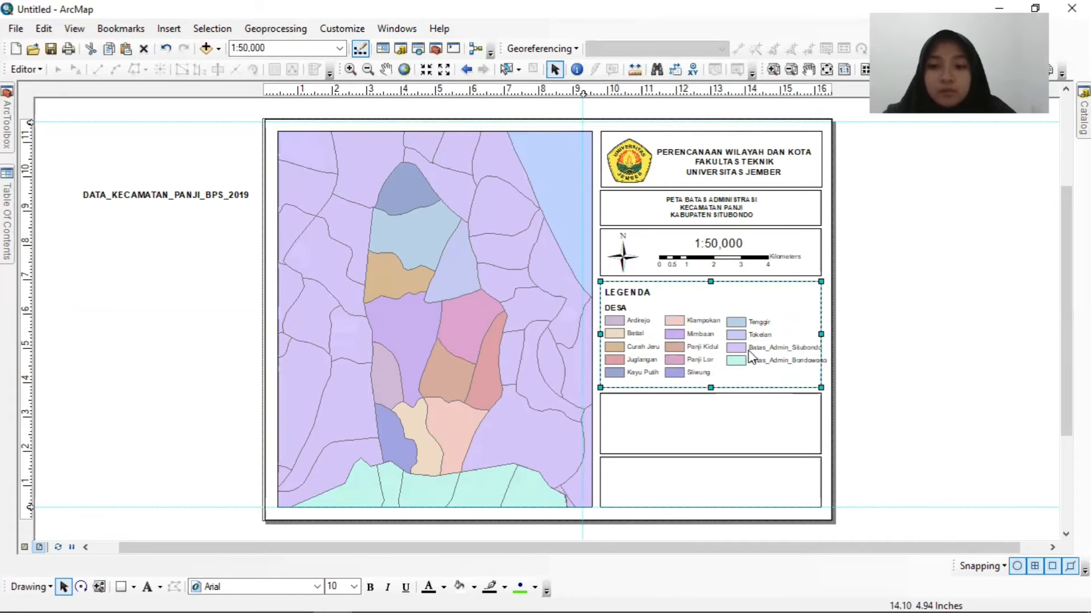
pyautogui.rightClick(751, 357)
pyautogui.click(745, 346)
pyautogui.click(742, 353)
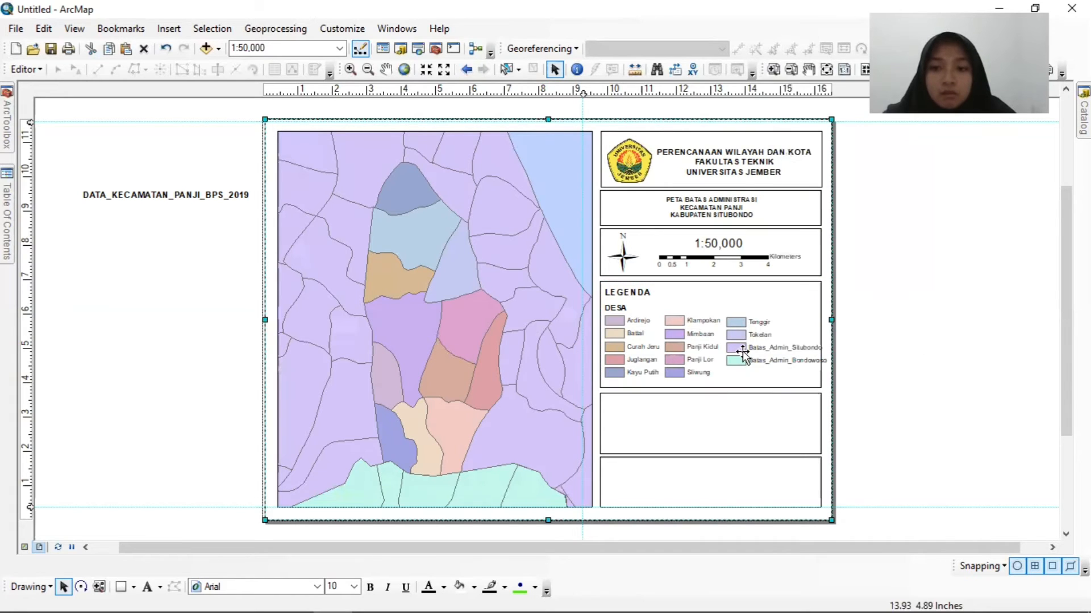
pyautogui.click(741, 353)
pyautogui.rightClick(743, 350)
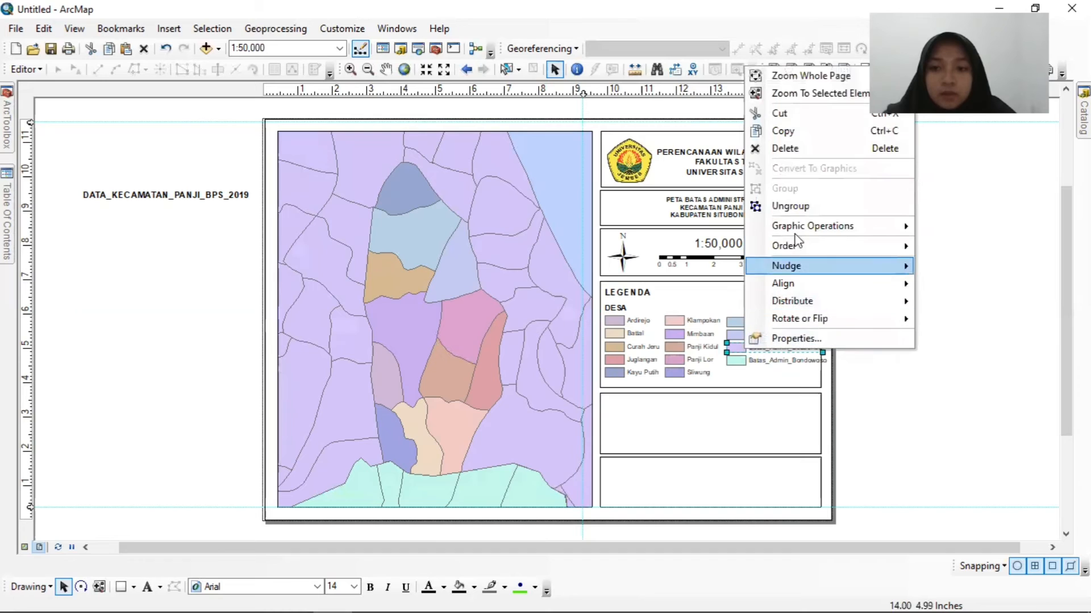
pyautogui.click(790, 206)
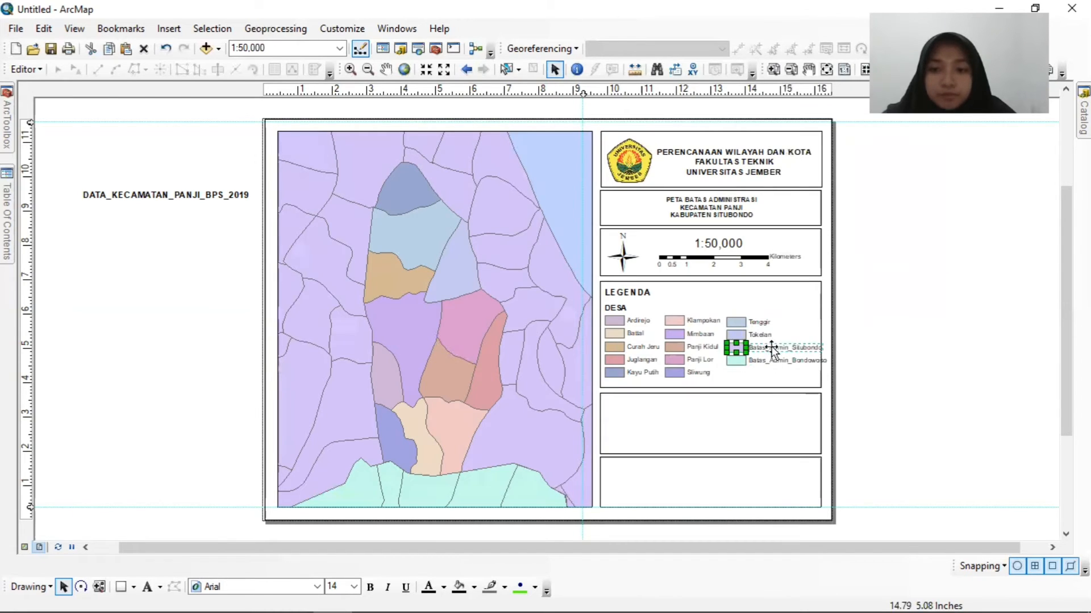
# Change the text of the Batas_Admin_Situbondo label to "Kab. Situbondo".
pyautogui.doubleClick(771, 351)
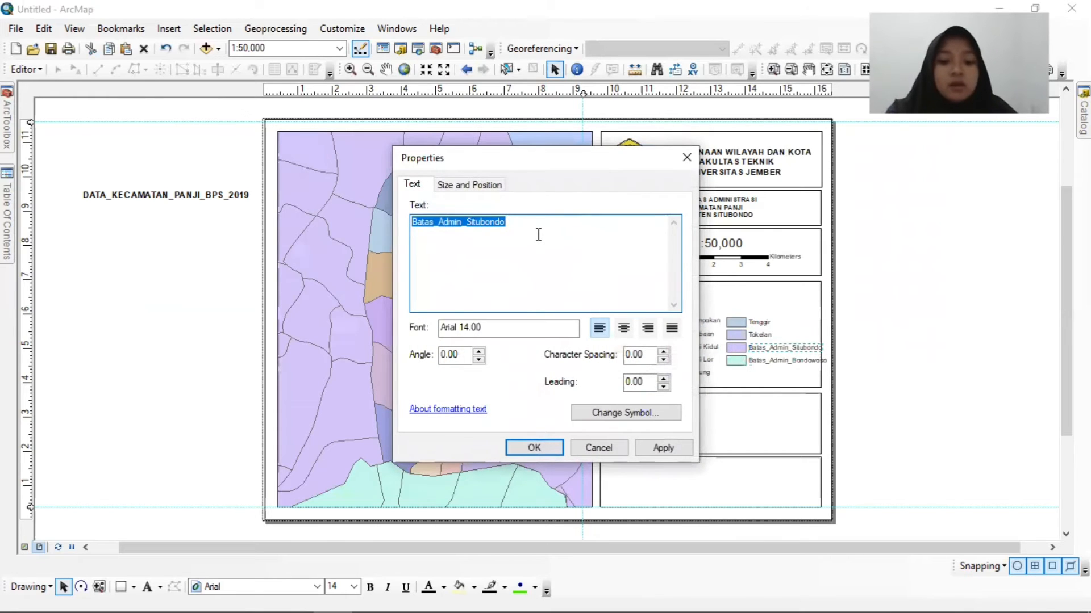
pyautogui.write('kAB')
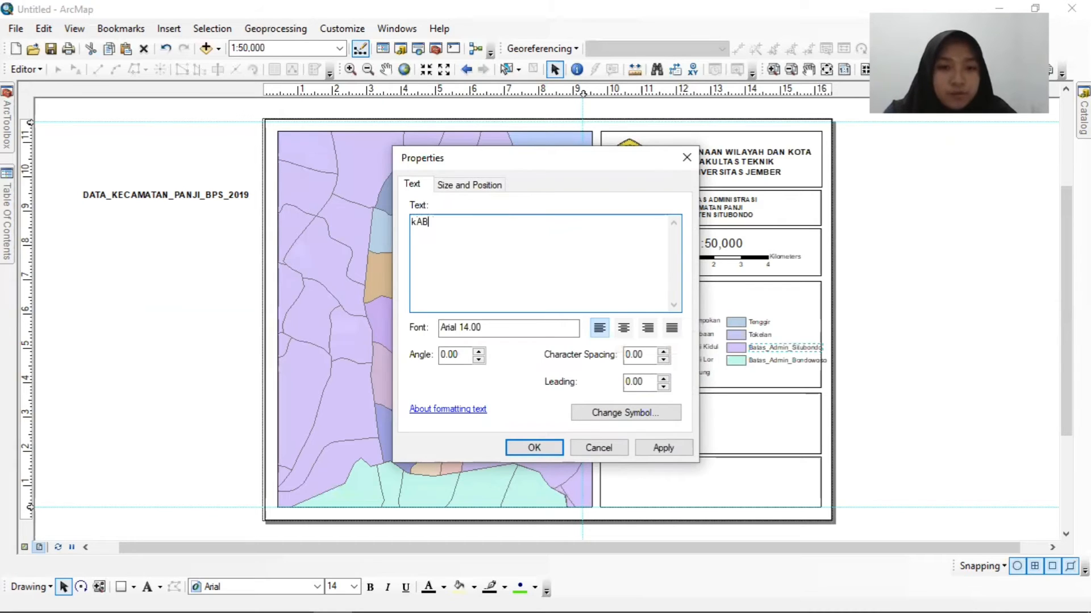
pyautogui.write('Kab')
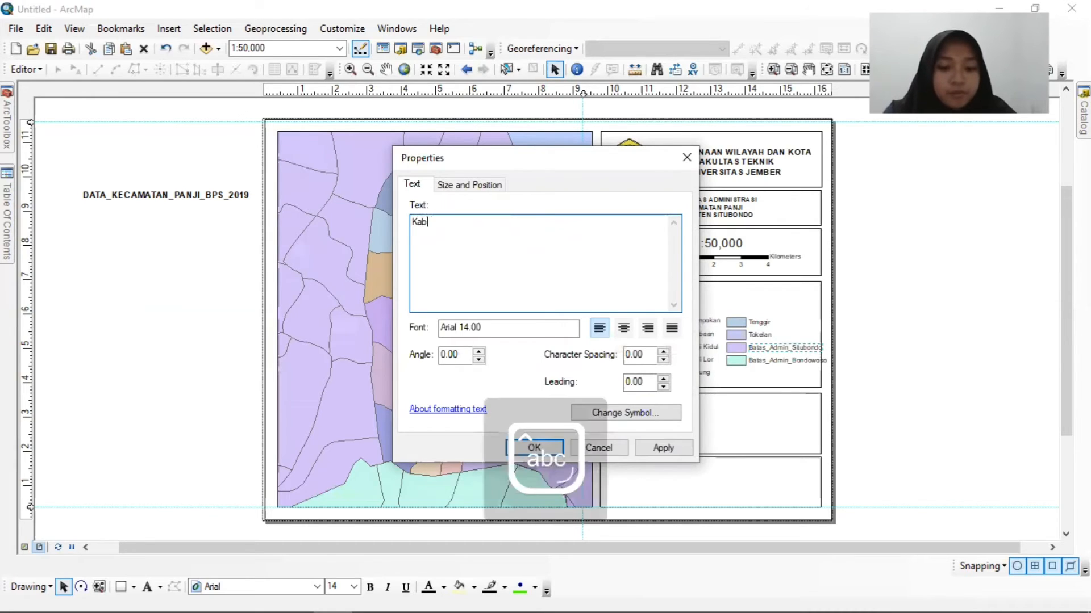
pyautogui.write('. S')
pyautogui.write('itu')
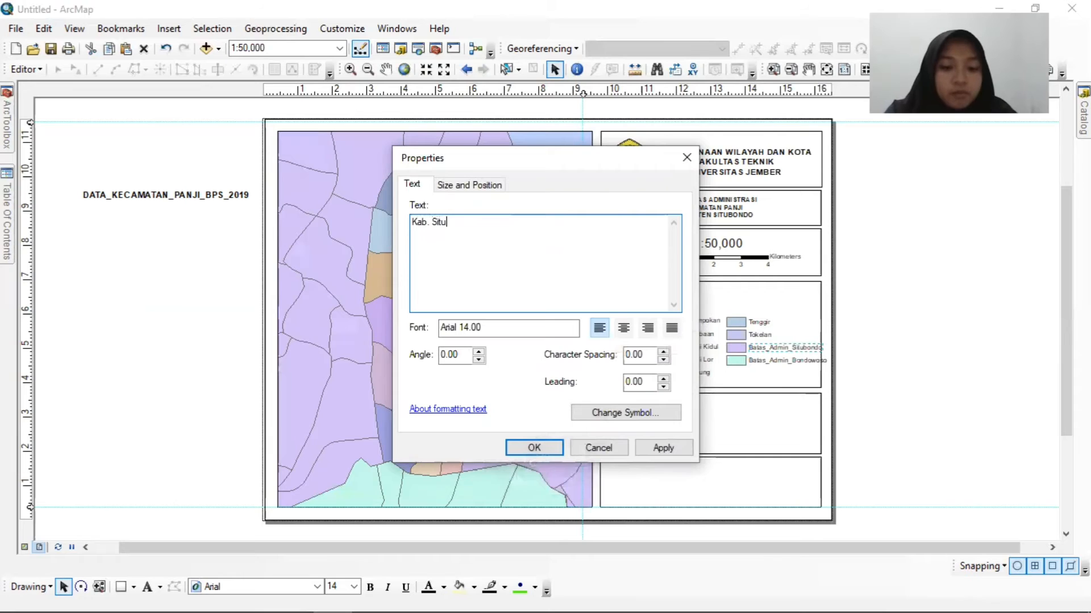
pyautogui.write('bondo')
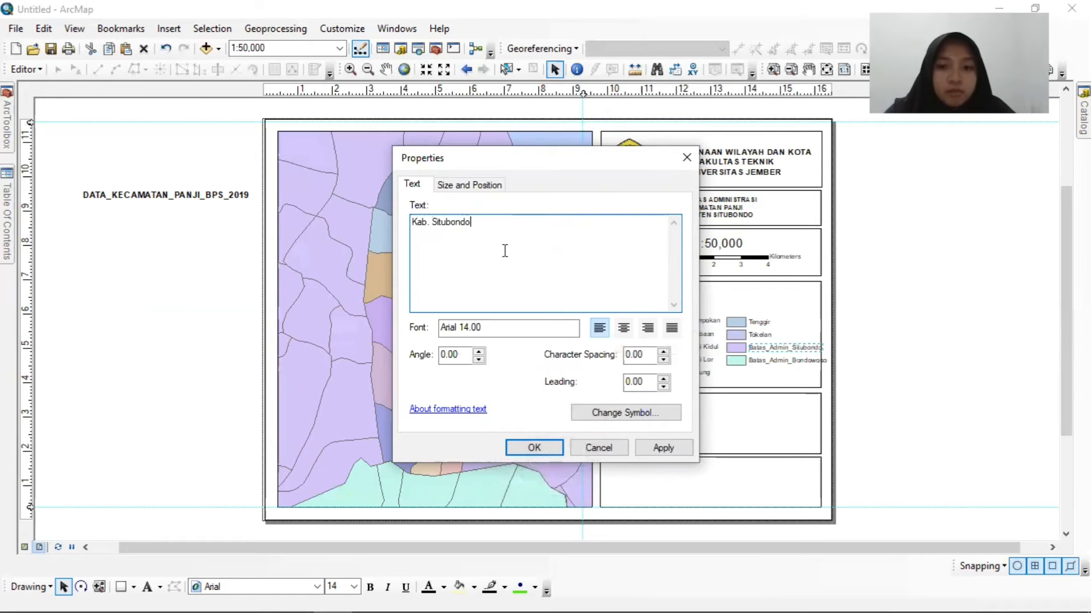
pyautogui.click(536, 446)
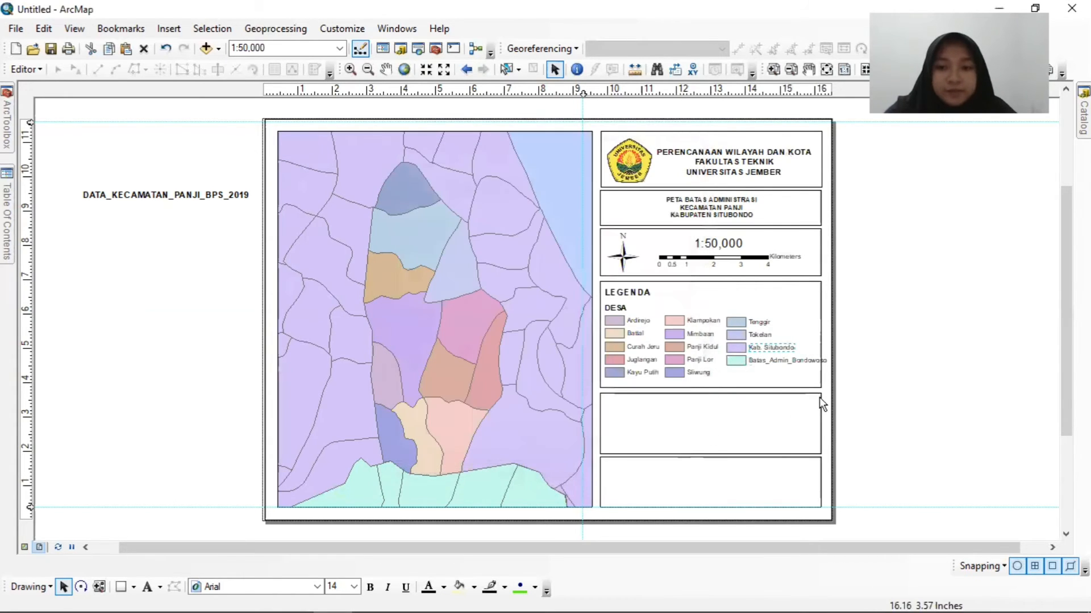
# Ungroup the Batas_Admin_Bondowoso legend entry and change its label text to "Kab. Bondowoso".
pyautogui.click(790, 362)
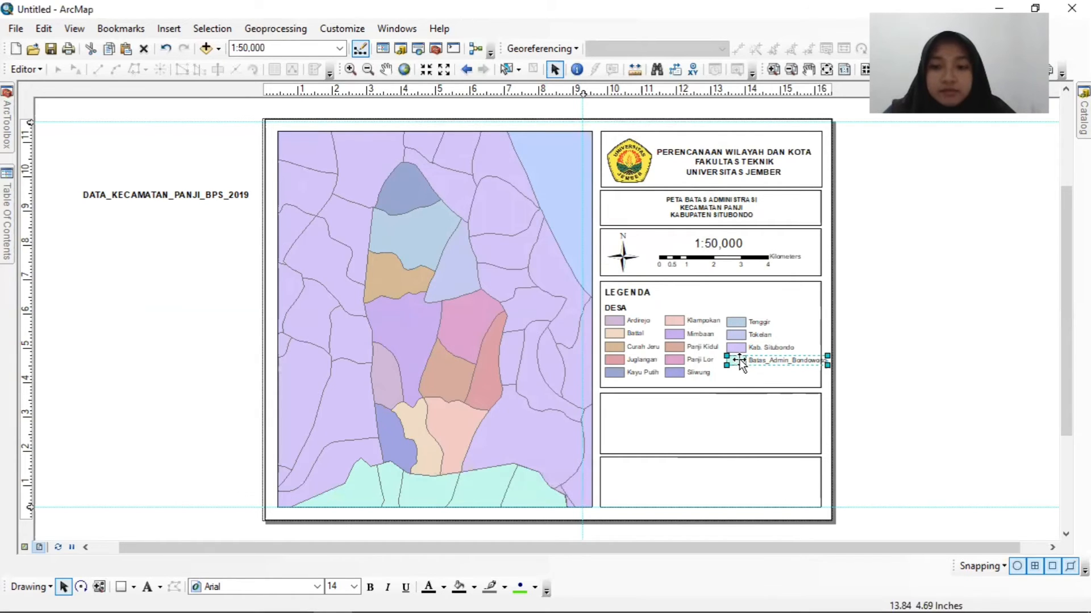
pyautogui.rightClick(740, 366)
pyautogui.click(797, 219)
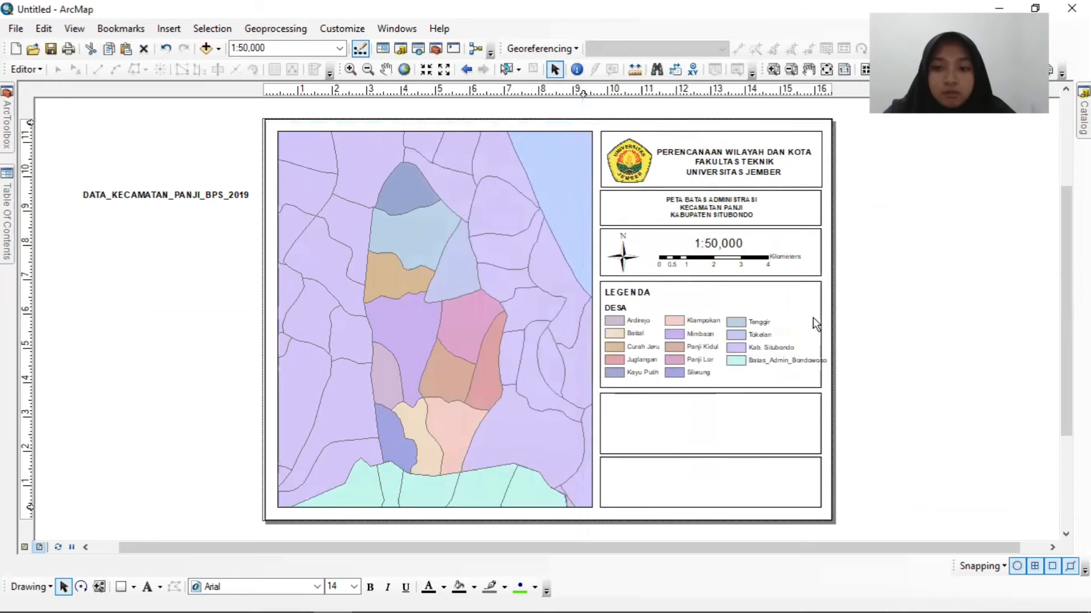
pyautogui.click(760, 360)
pyautogui.click(761, 359)
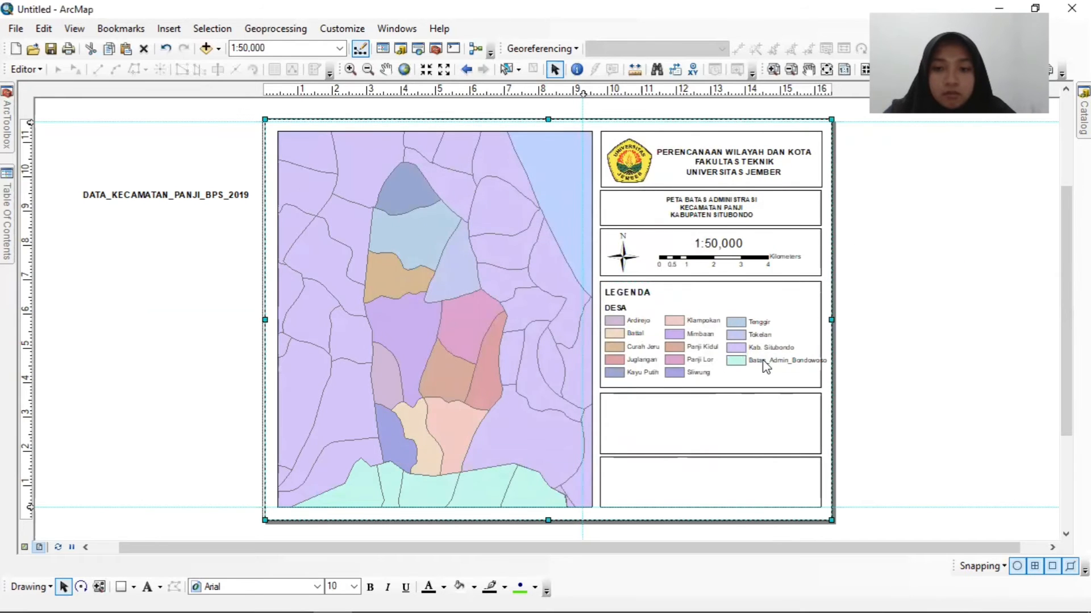
pyautogui.rightClick(762, 359)
pyautogui.click(815, 349)
pyautogui.press('BackSpace')
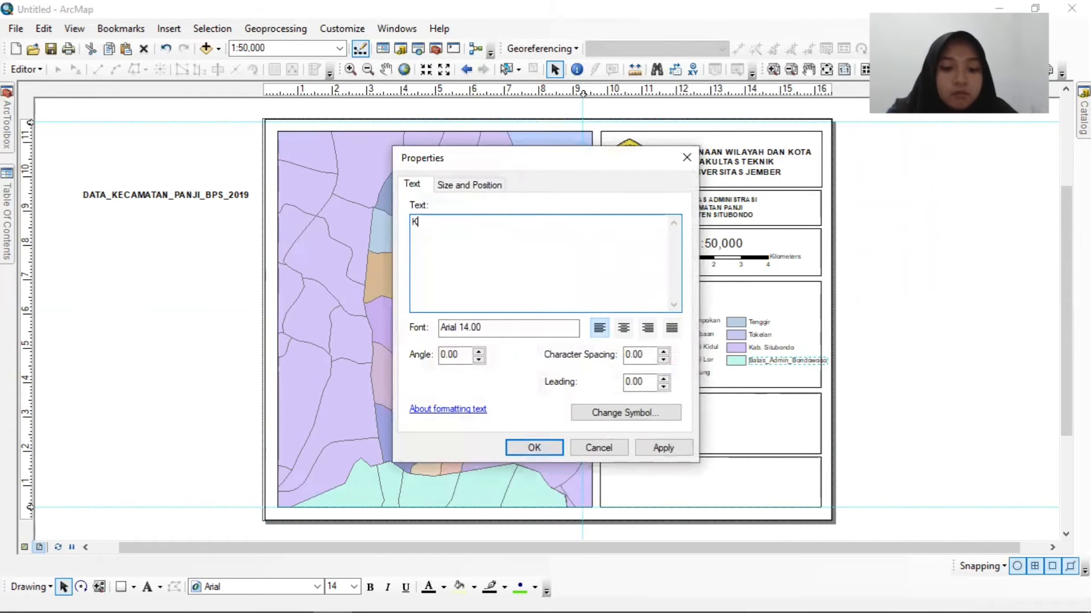
pyautogui.write('Kab. Bondowoso')
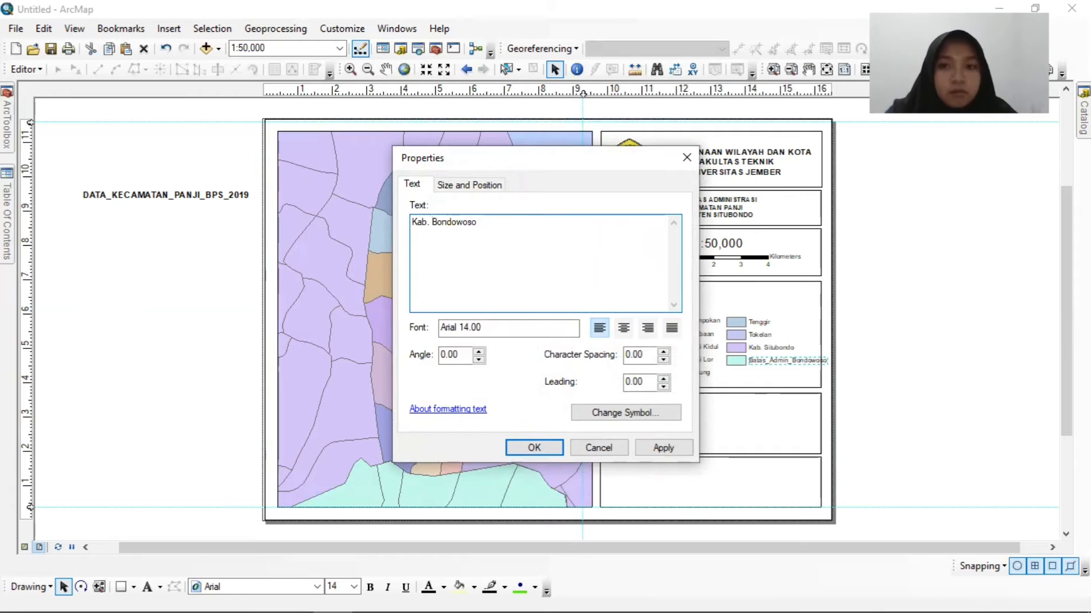
pyautogui.click(535, 446)
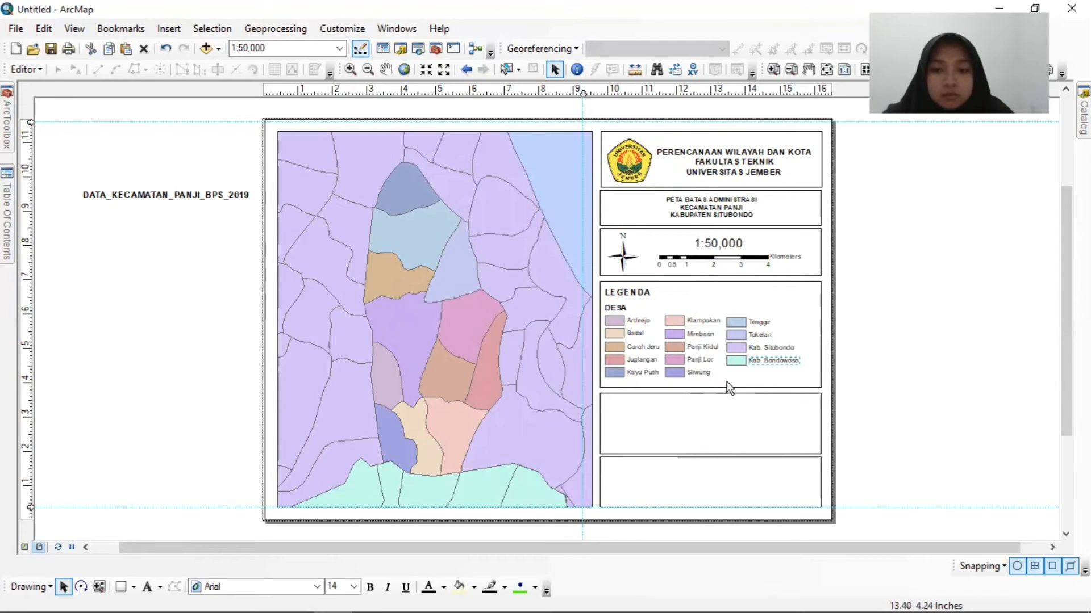
# Shorten the legend box and the fifth box so they sit close together, and extend the last box up to just below the fifth.
pyautogui.click(710, 386)
pyautogui.moveTo(710, 386); pyautogui.dragTo(711, 381)
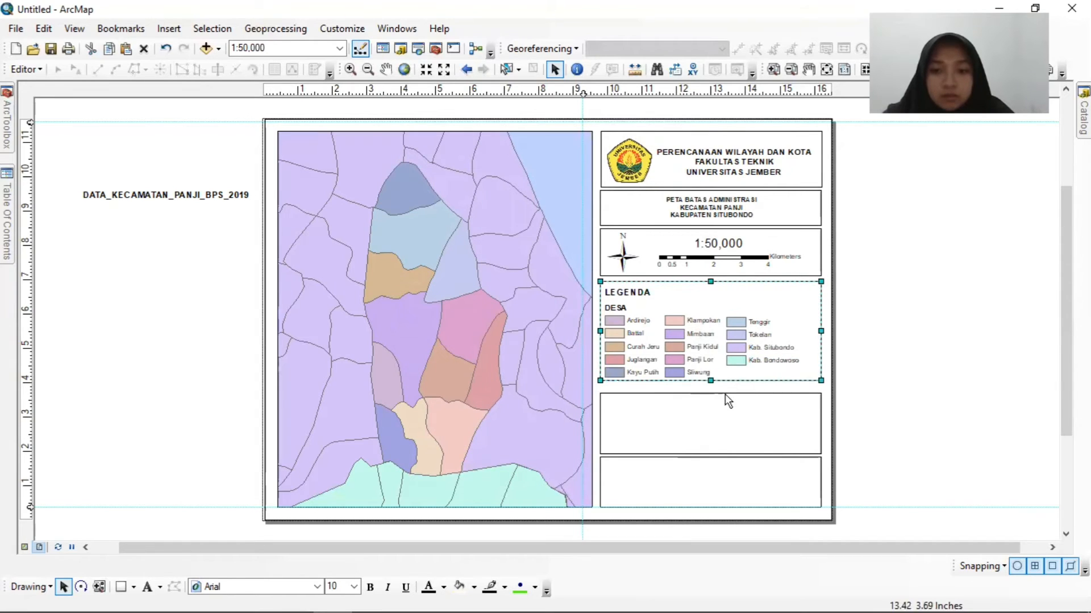
pyautogui.click(716, 419)
pyautogui.moveTo(715, 419)
pyautogui.mouseDown()
pyautogui.moveTo(713, 407)
pyautogui.moveTo(711, 418)
pyautogui.mouseUp()
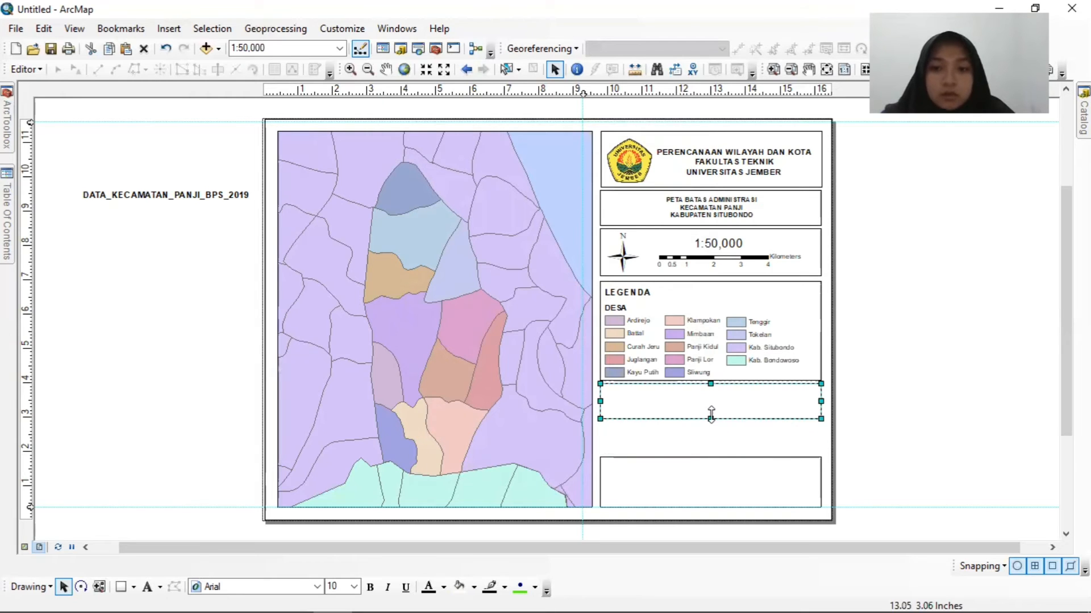
pyautogui.click(723, 484)
pyautogui.moveTo(710, 458); pyautogui.dragTo(713, 424)
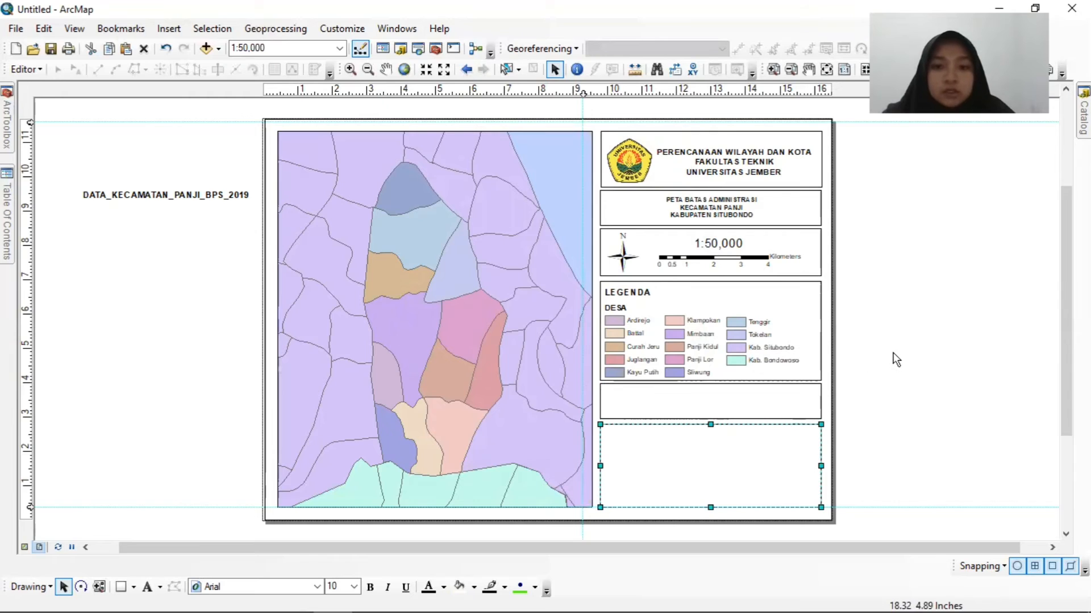
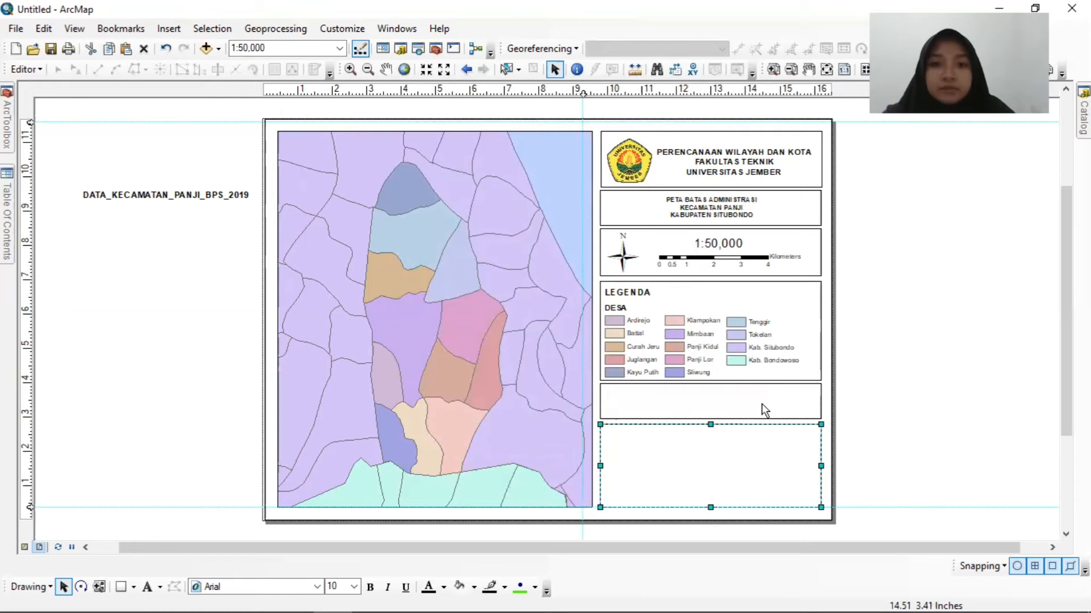
# Narrow the empty box below the legend to its left half and place a copy beside it over the right half.
pyautogui.click(624, 399)
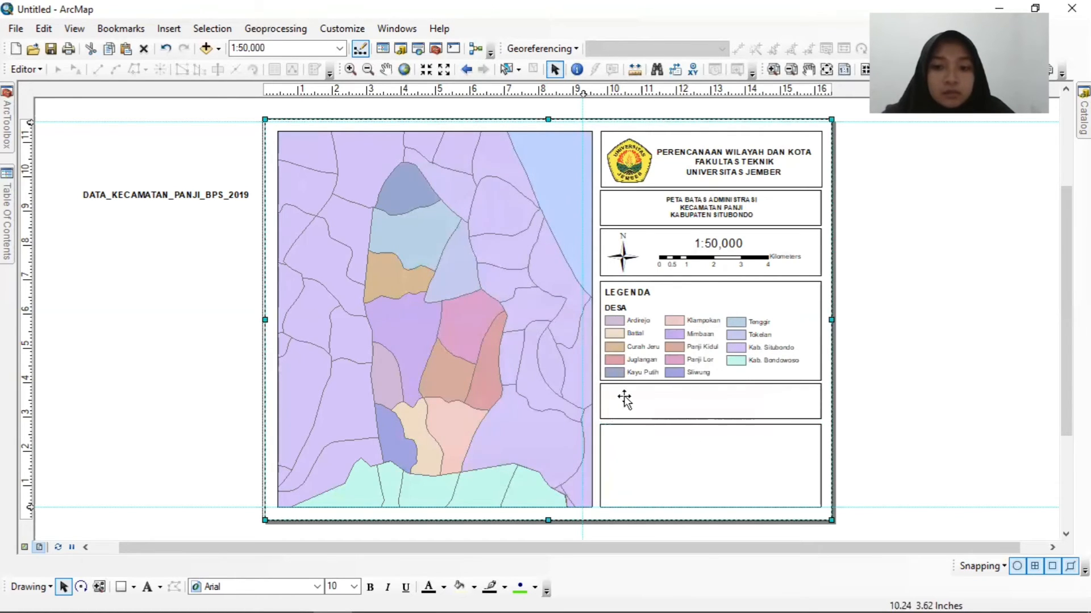
pyautogui.click(624, 400)
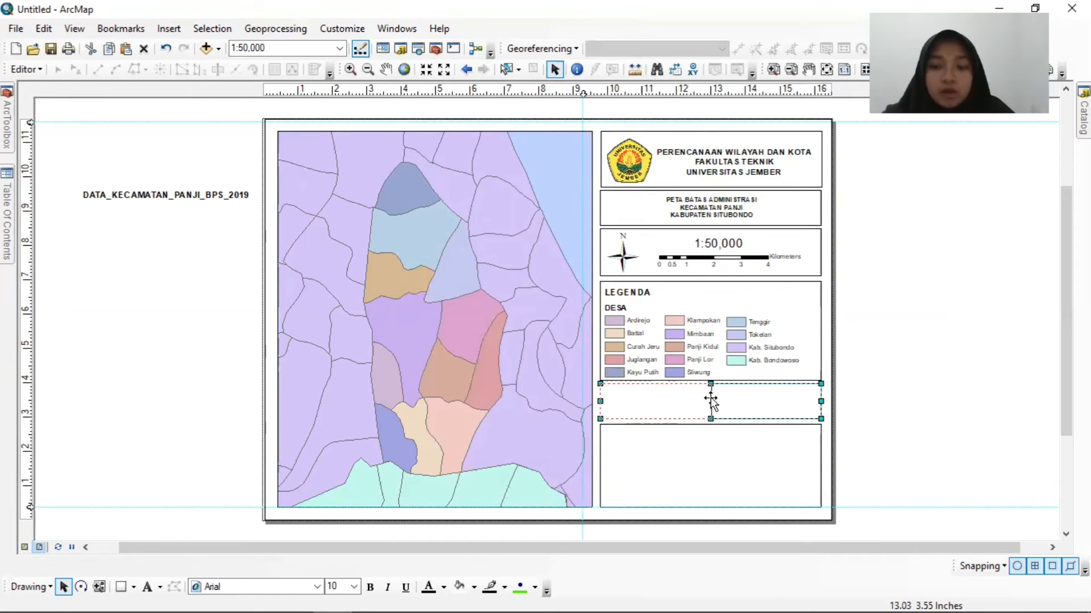
pyautogui.moveTo(711, 399); pyautogui.dragTo(675, 413)
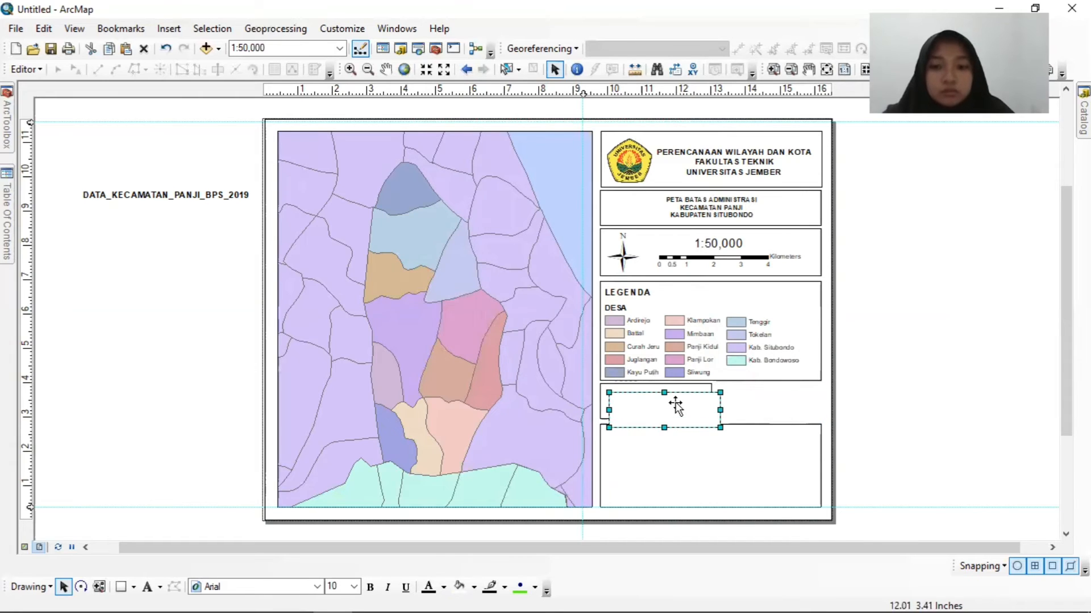
pyautogui.moveTo(776, 396); pyautogui.dragTo(771, 403)
pyautogui.click(857, 411)
pyautogui.click(771, 406)
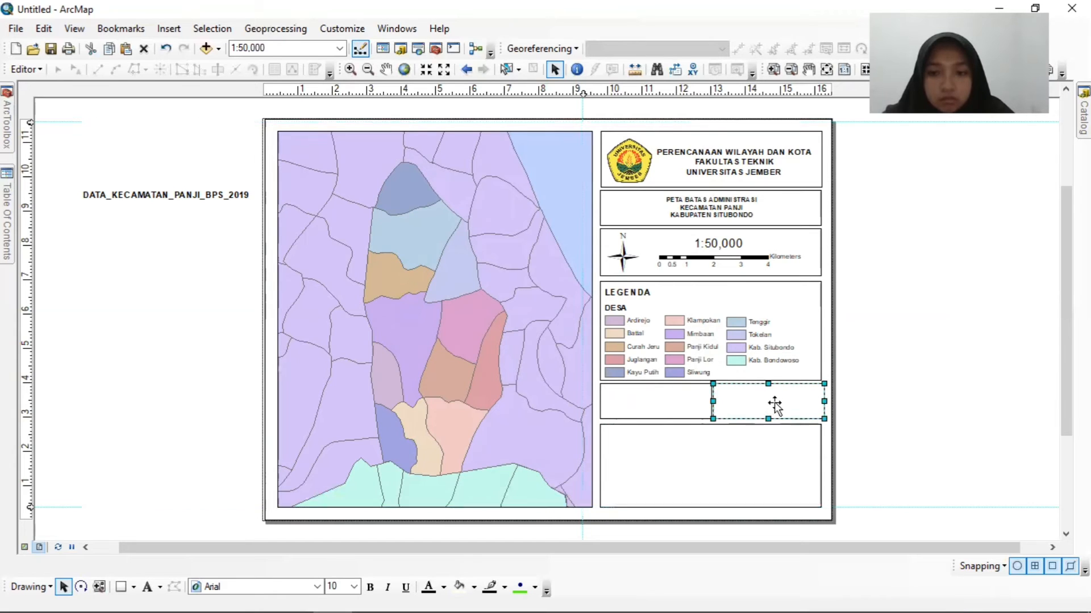
pyautogui.click(905, 424)
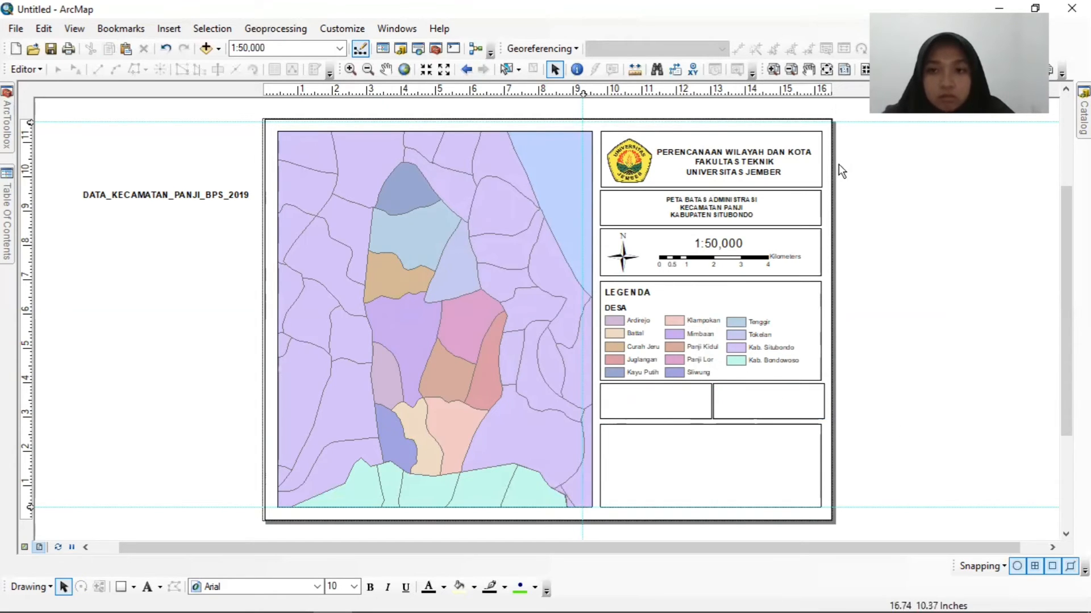
# Add a vertical guide along the right edge of the information boxes and narrow the copied half box to meet it.
pyautogui.click(813, 418)
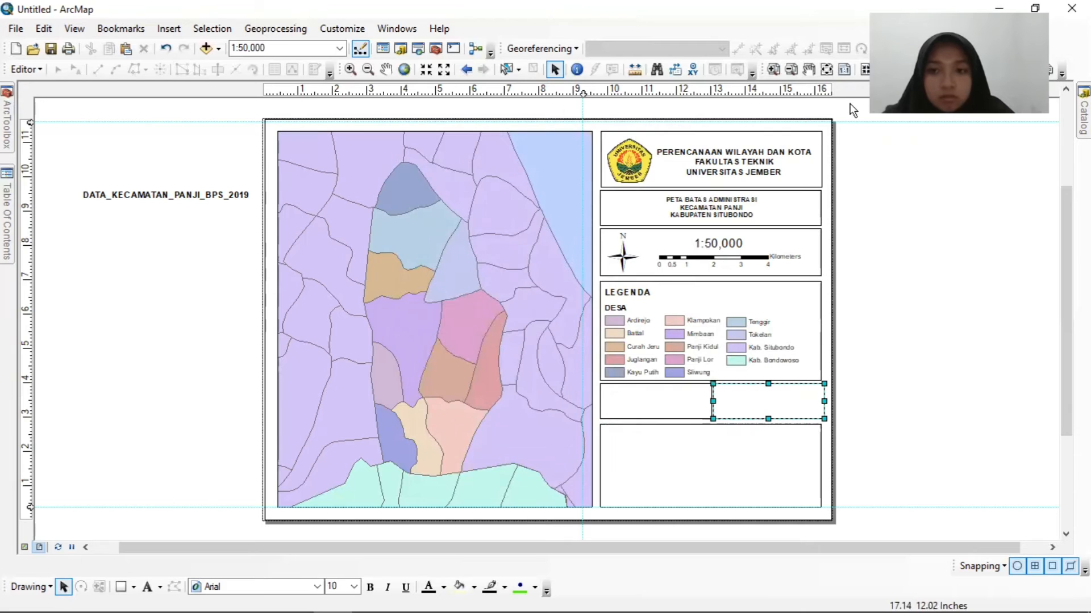
pyautogui.click(820, 92)
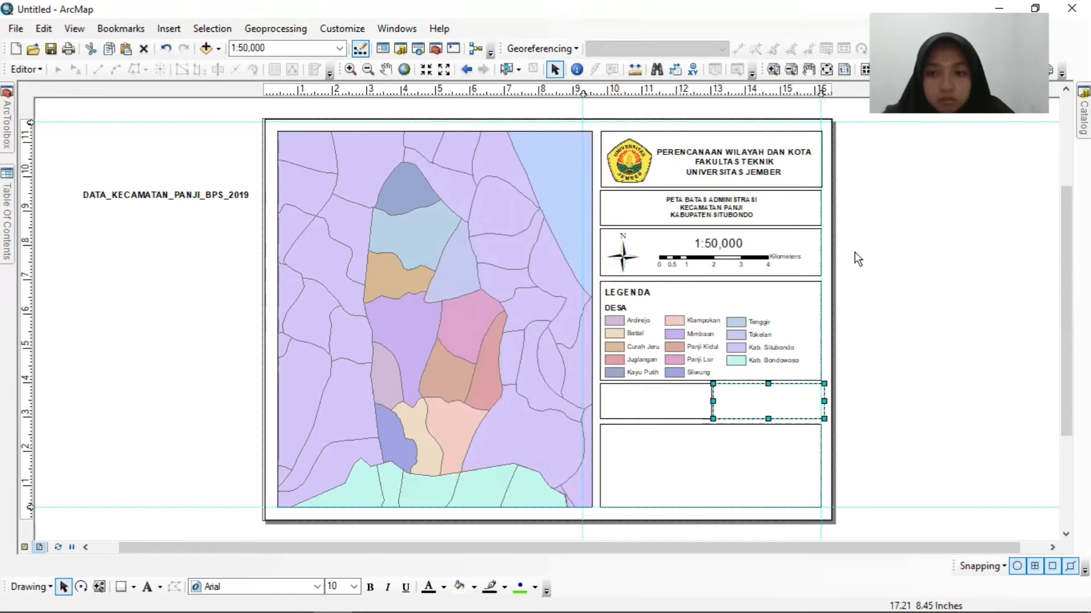
pyautogui.moveTo(823, 402); pyautogui.dragTo(820, 402)
pyautogui.click(817, 161)
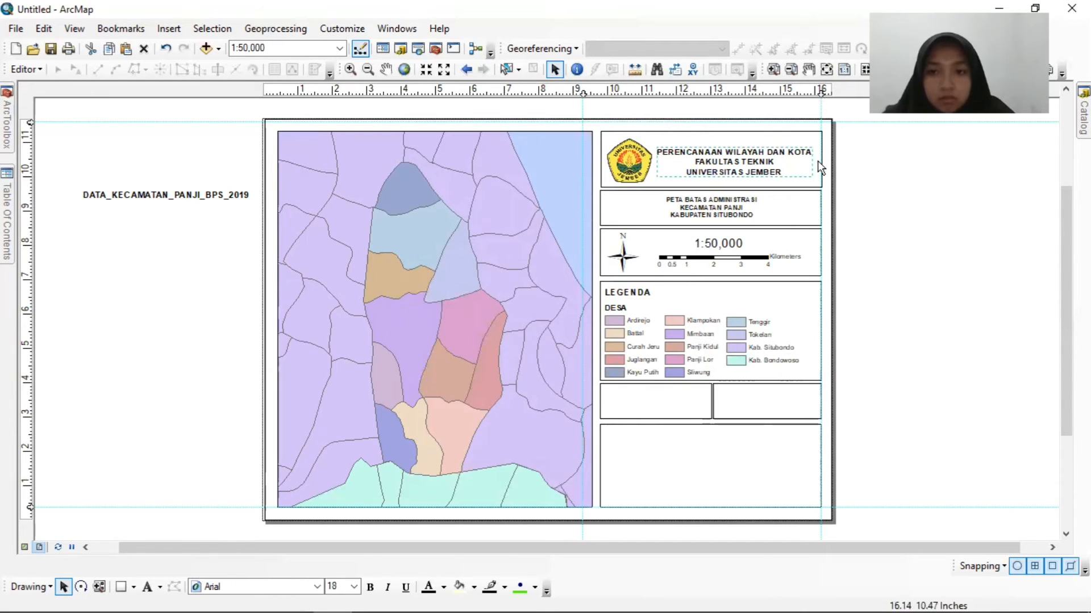
pyautogui.click(919, 328)
# Insert a new text element and move it into the left half box below the legend.
pyautogui.click(668, 412)
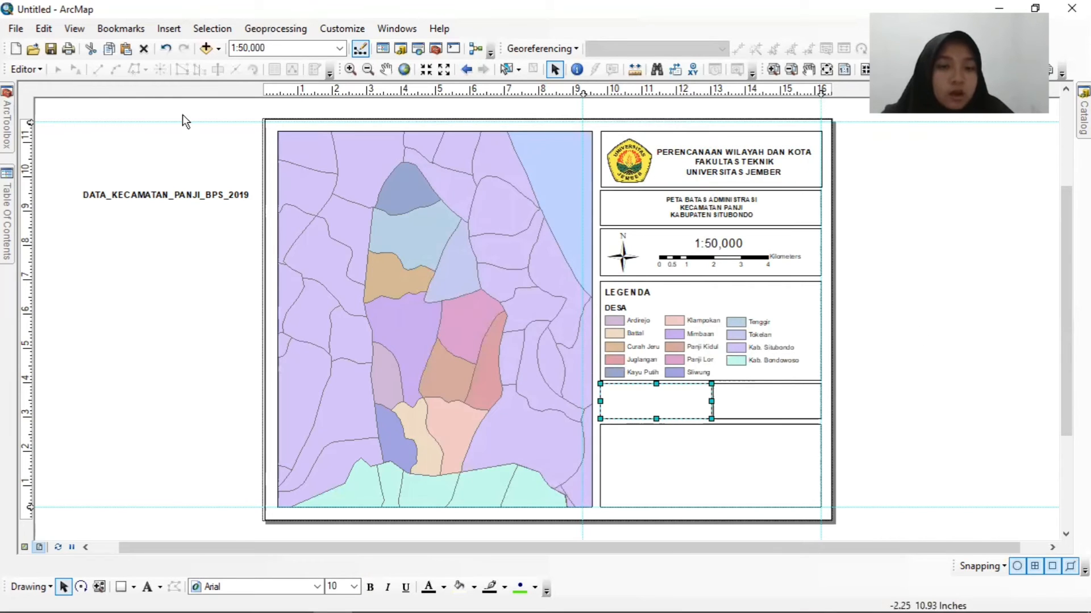
pyautogui.click(176, 28)
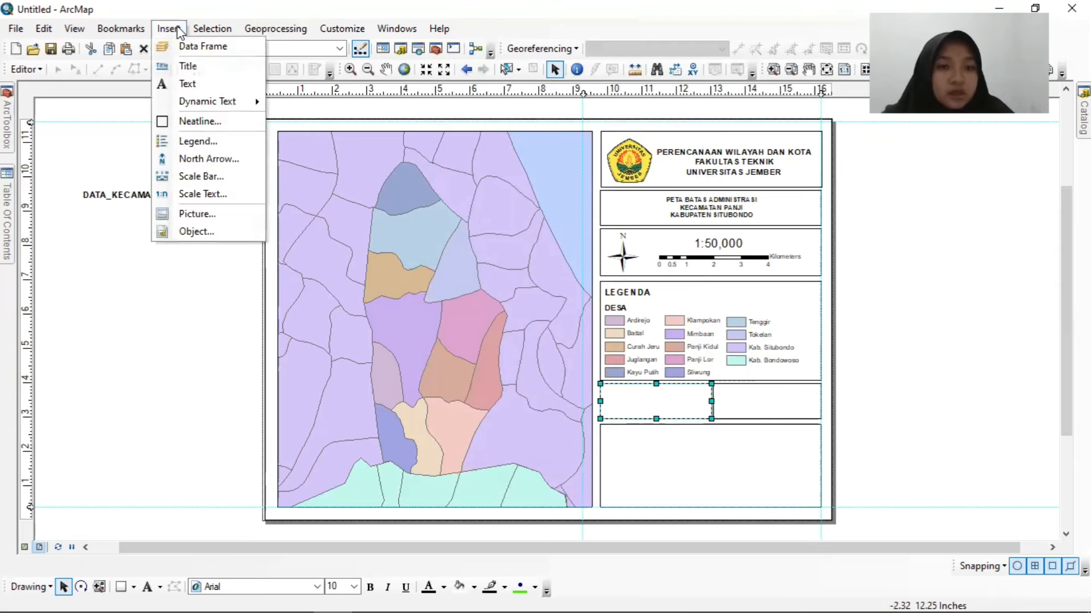
pyautogui.click(193, 84)
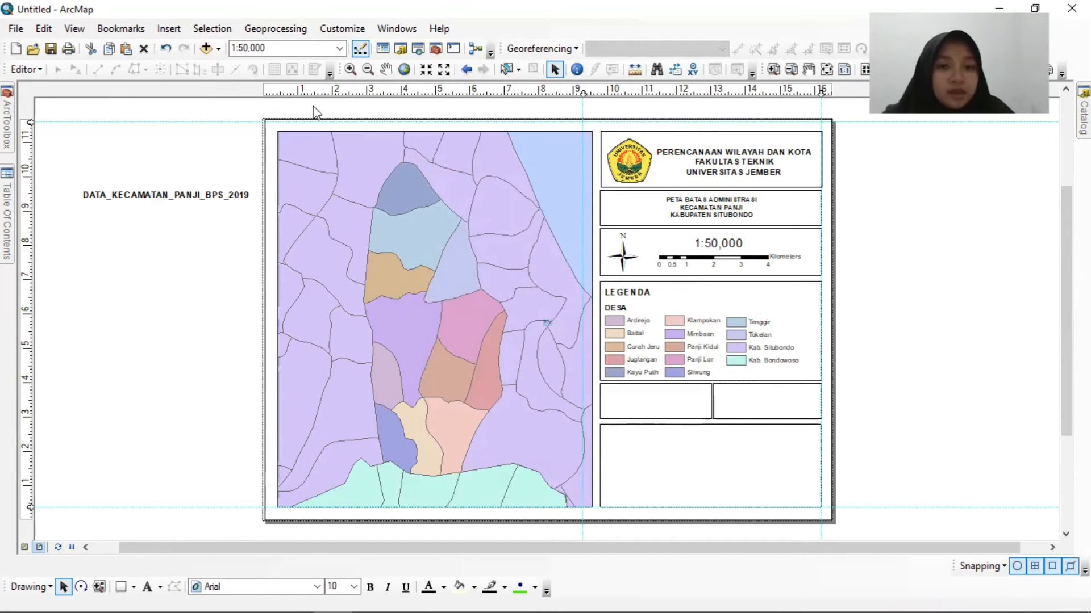
pyautogui.click(547, 334)
pyautogui.moveTo(547, 323); pyautogui.dragTo(645, 397)
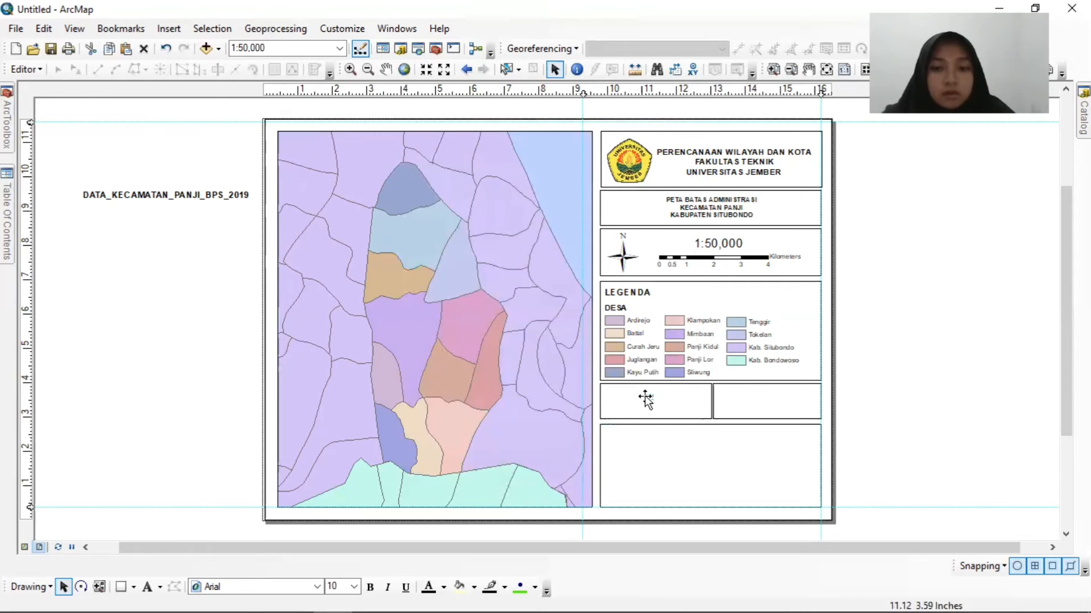
# Change the text of the new element in the left half box to "SUMBER : RBI WILAYAH".
pyautogui.rightClick(645, 400)
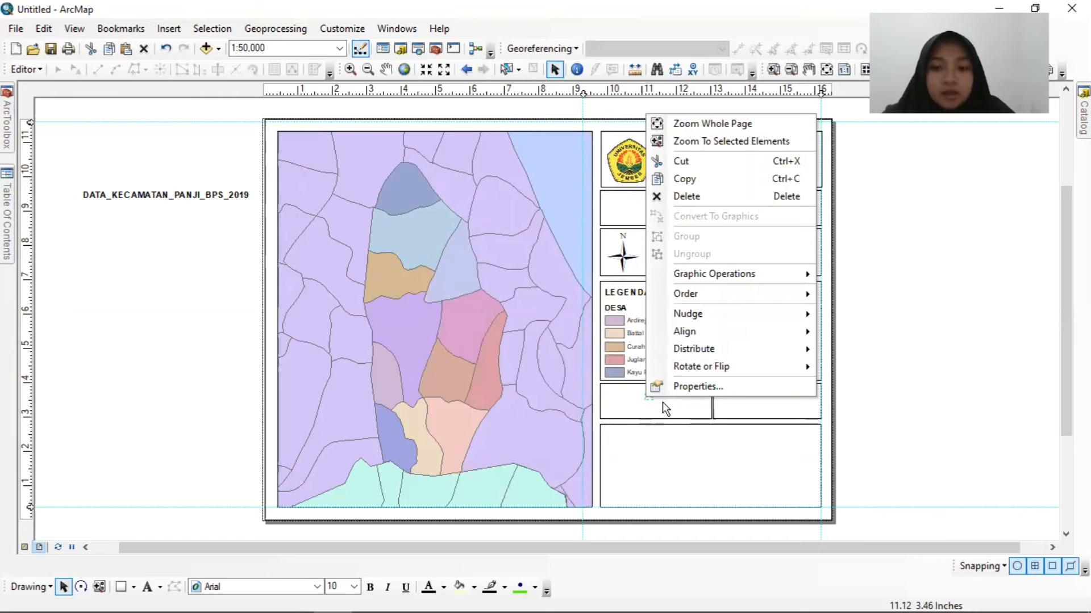
pyautogui.click(690, 388)
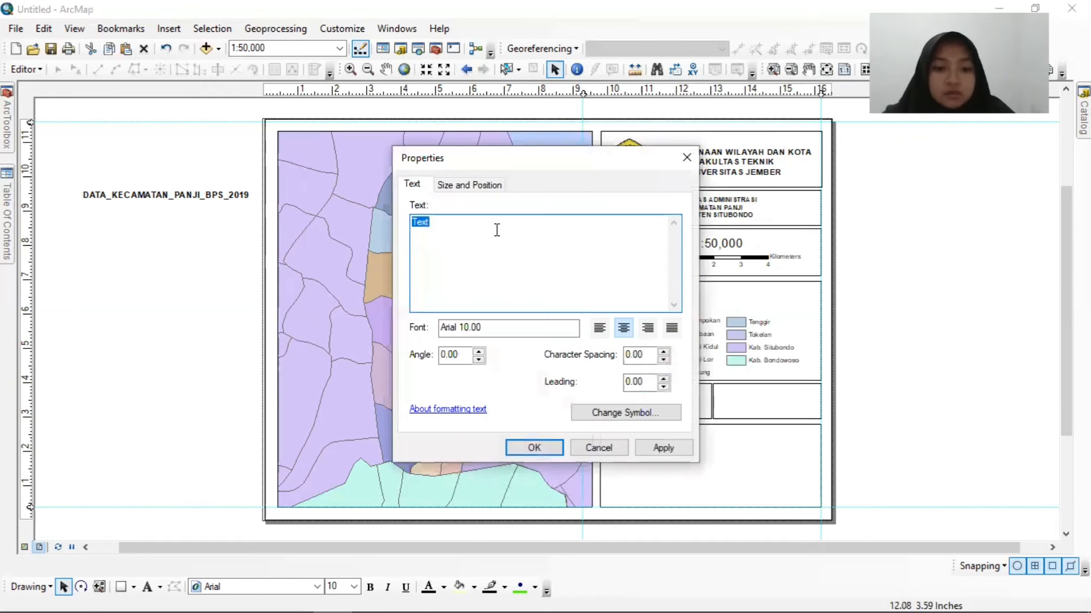
pyautogui.press('BackSpace')
pyautogui.press('capslock')
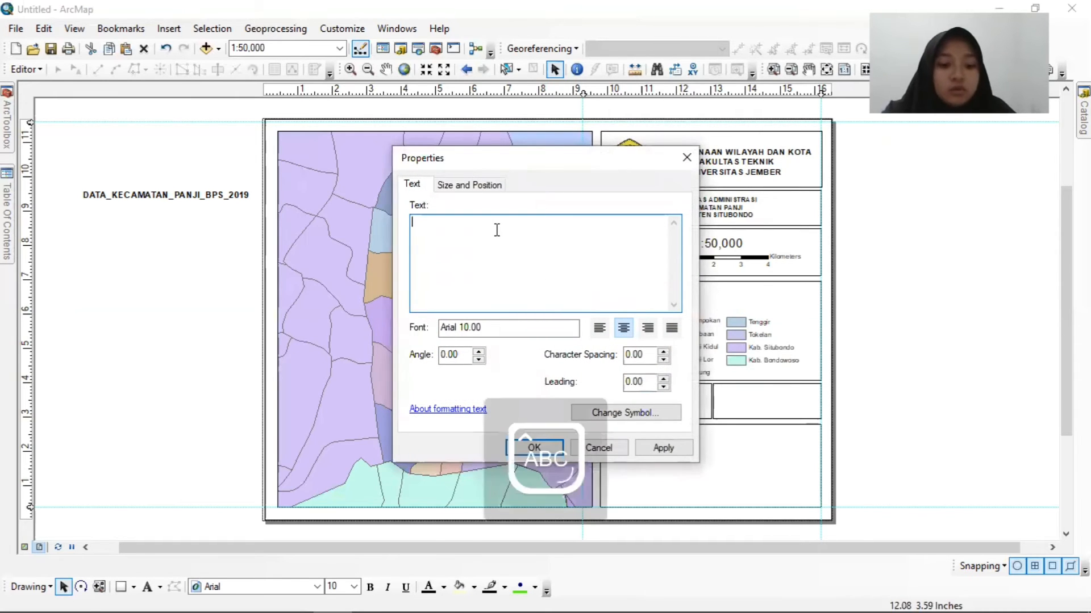
pyautogui.write('S')
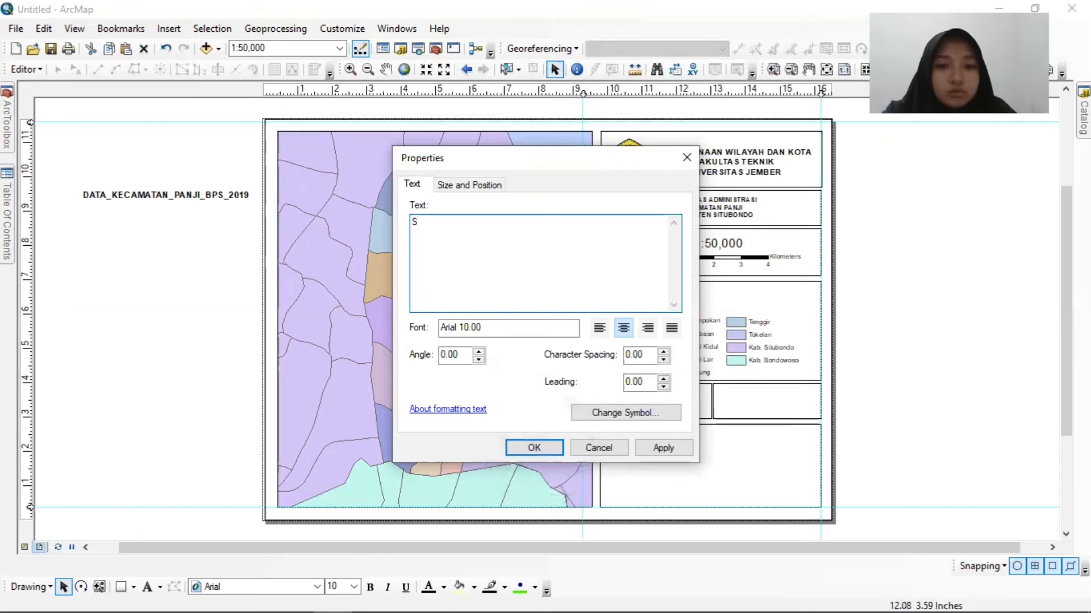
pyautogui.write('UMBER')
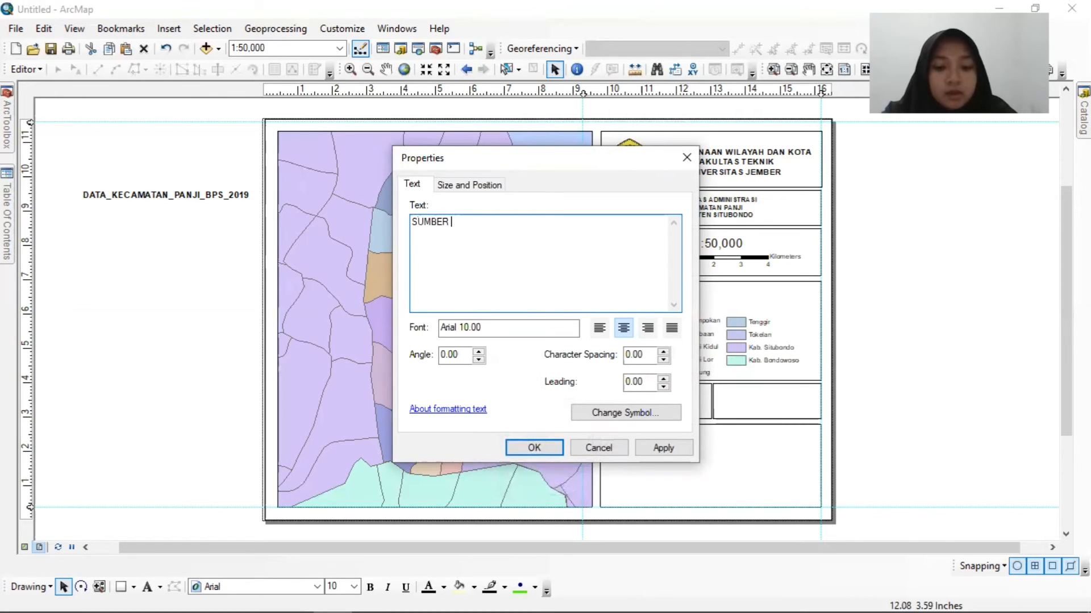
pyautogui.write(' : R')
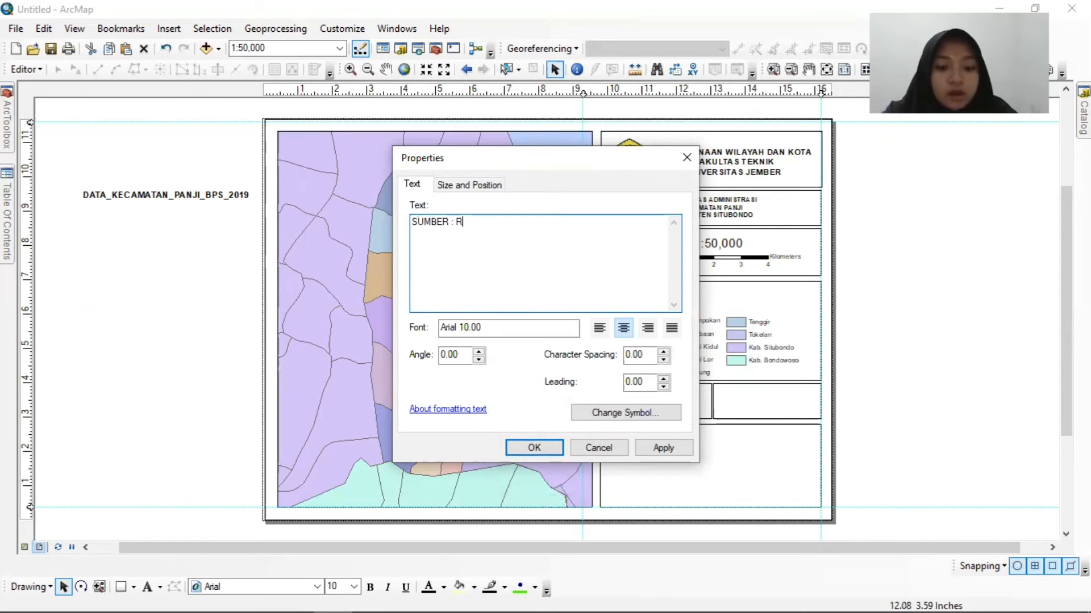
pyautogui.write('BI WILAYAH')
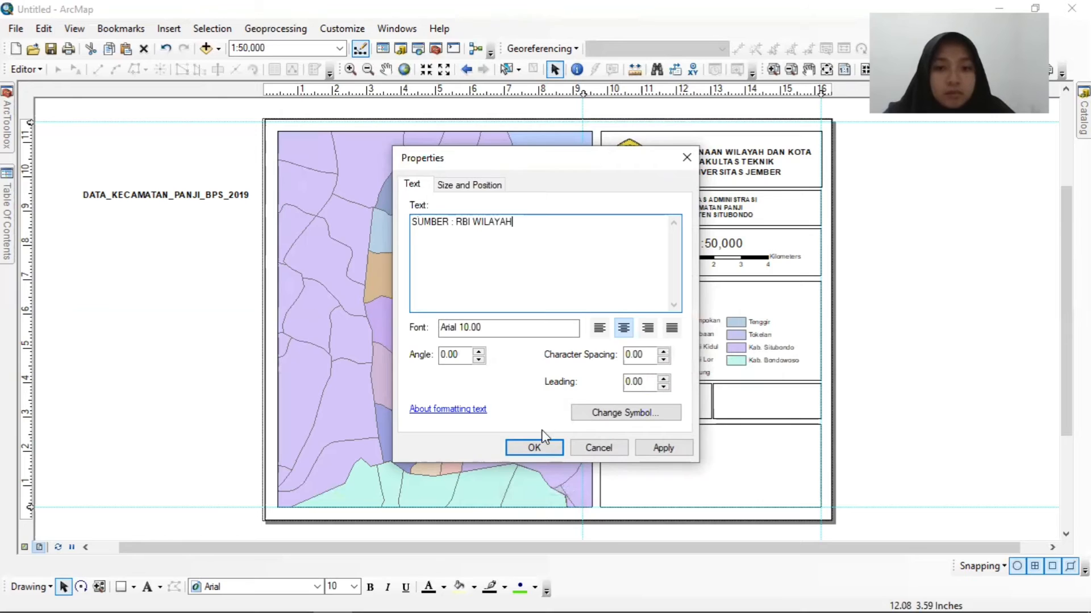
pyautogui.click(537, 447)
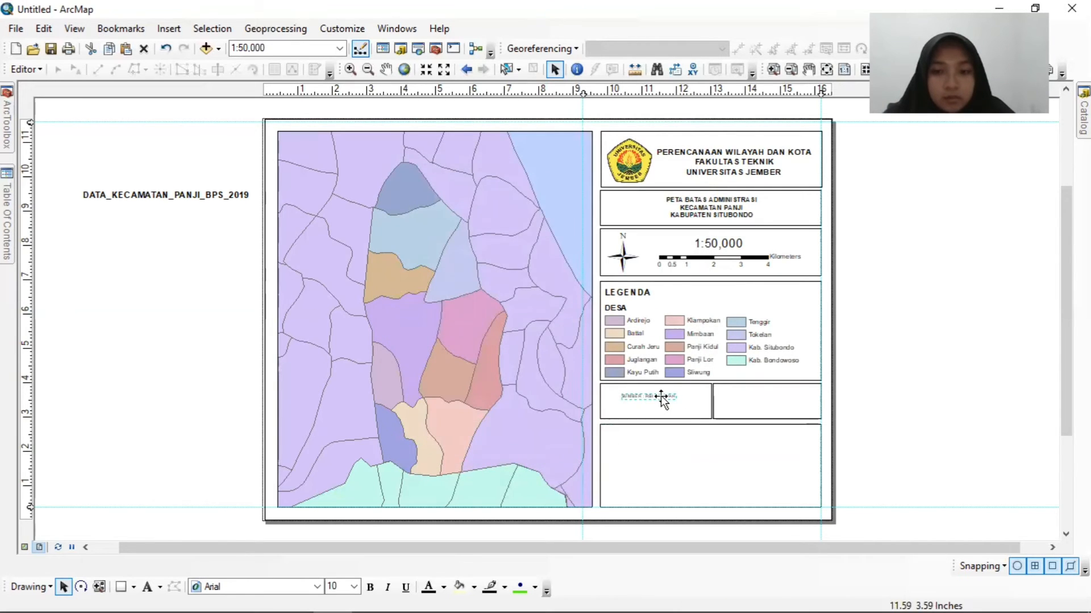
# Set the source text's font size to 16 in regular style and centre it in the left half box.
pyautogui.rightClick(662, 399)
pyautogui.click(687, 385)
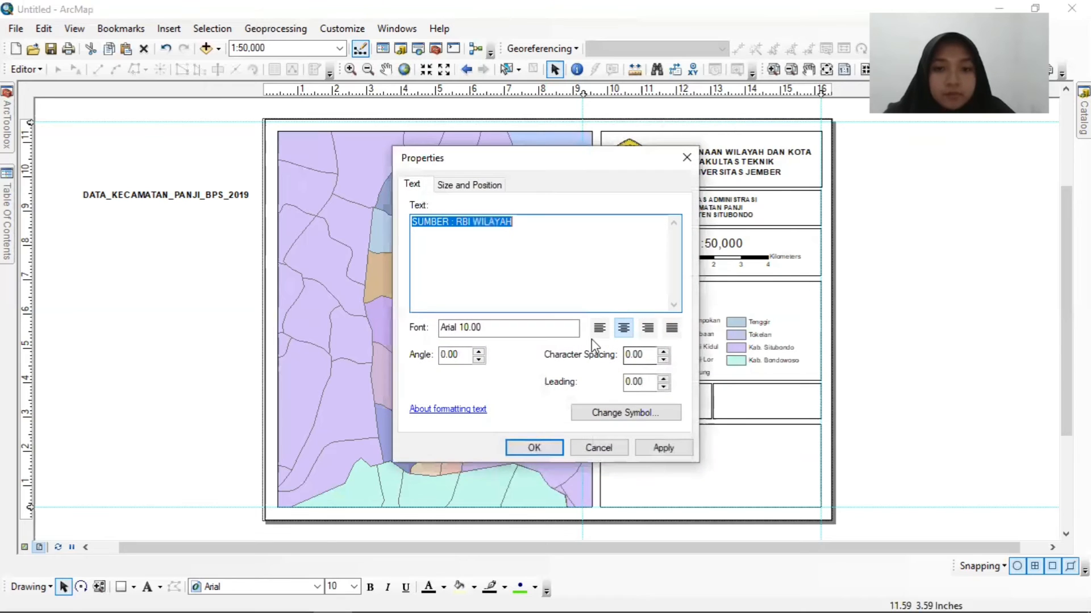
pyautogui.click(598, 417)
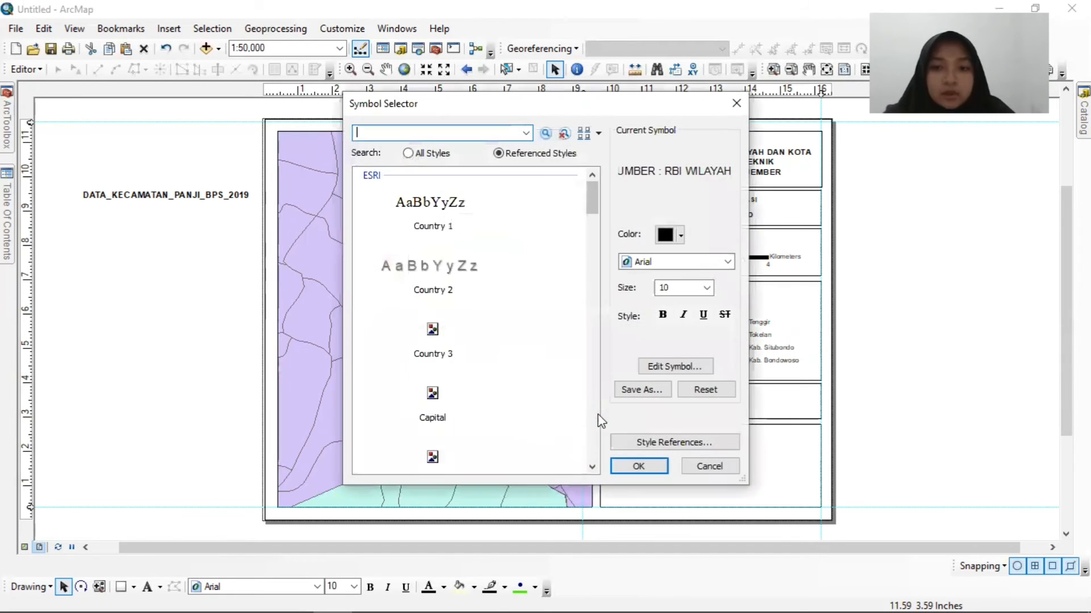
pyautogui.click(706, 288)
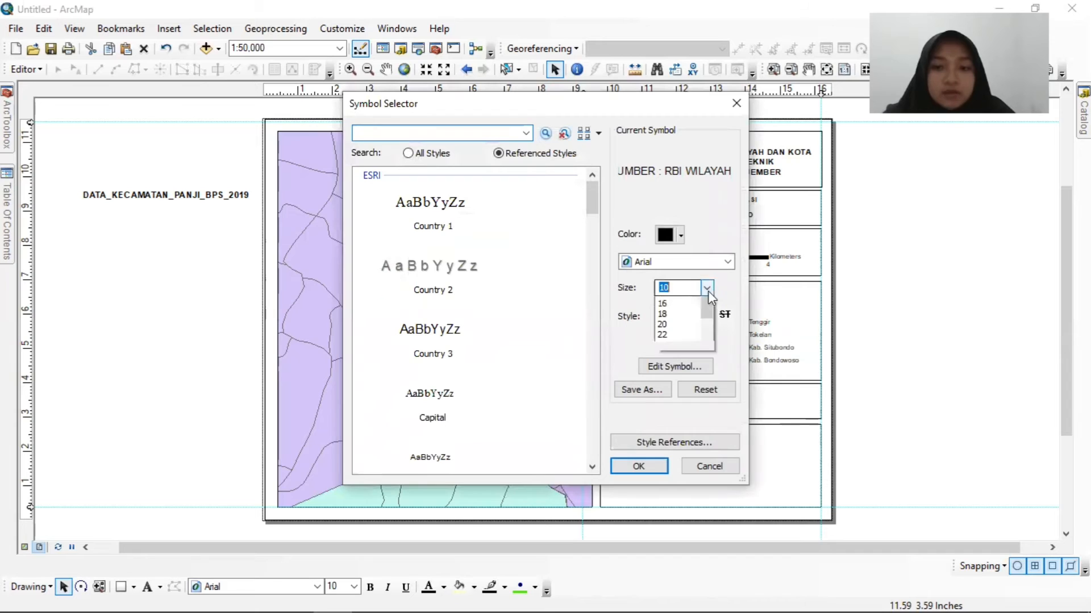
pyautogui.click(676, 341)
pyautogui.click(663, 316)
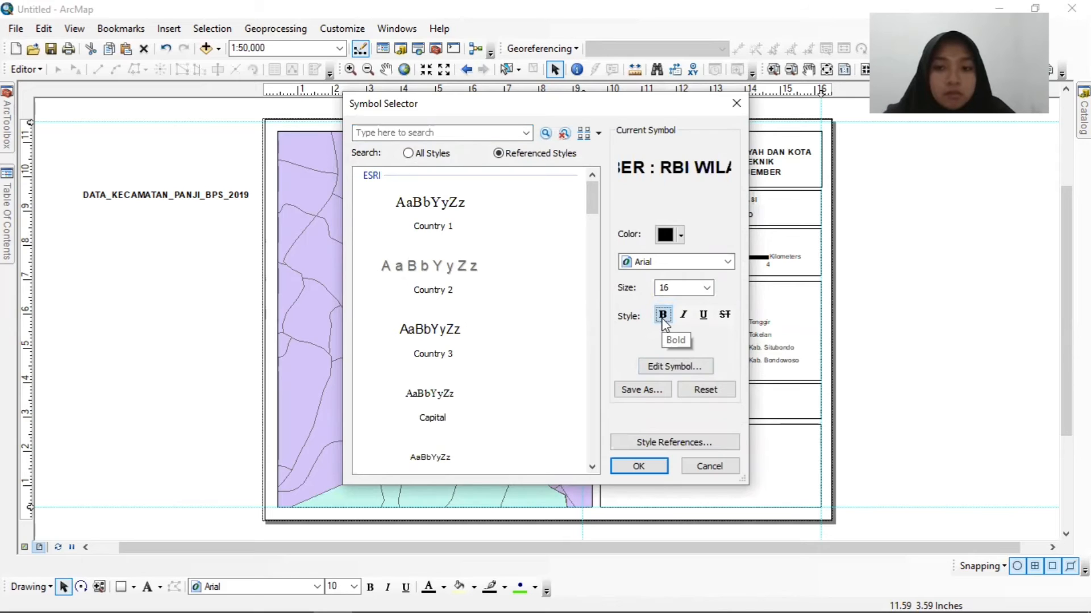
pyautogui.click(663, 315)
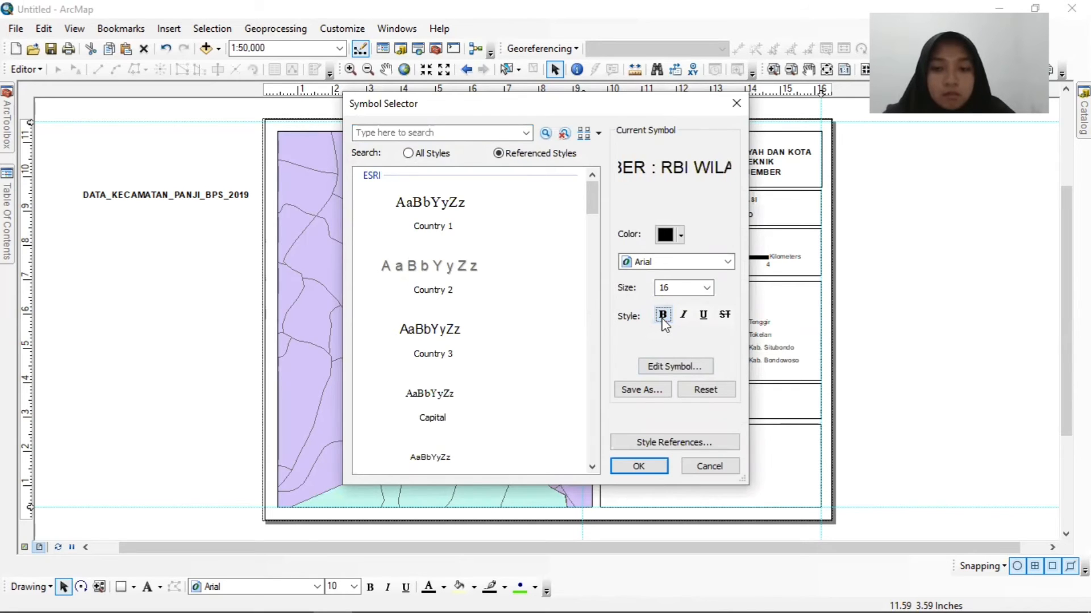
pyautogui.click(635, 467)
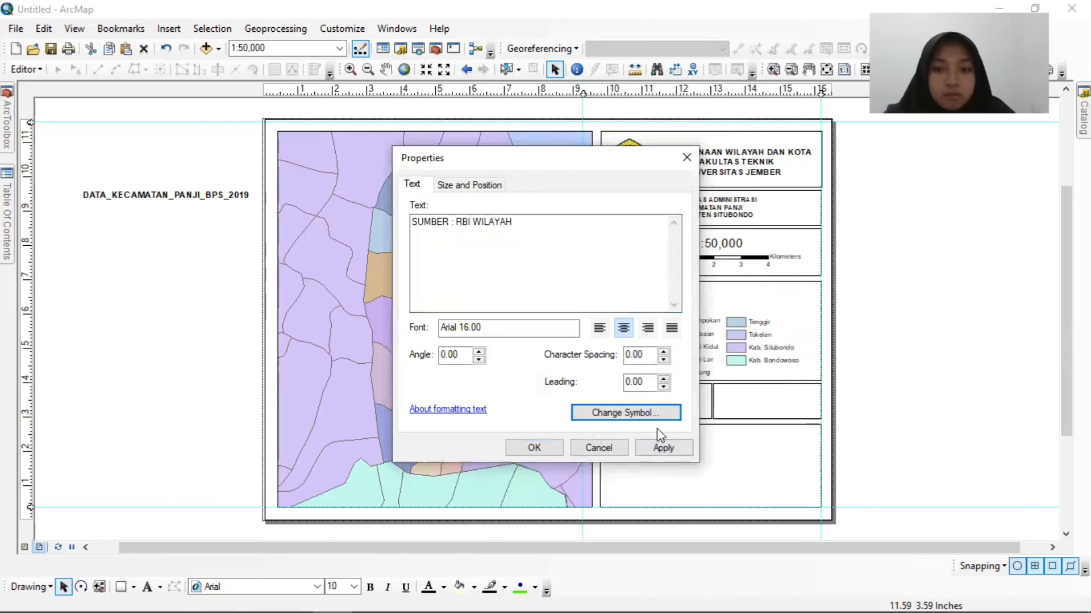
pyautogui.click(534, 448)
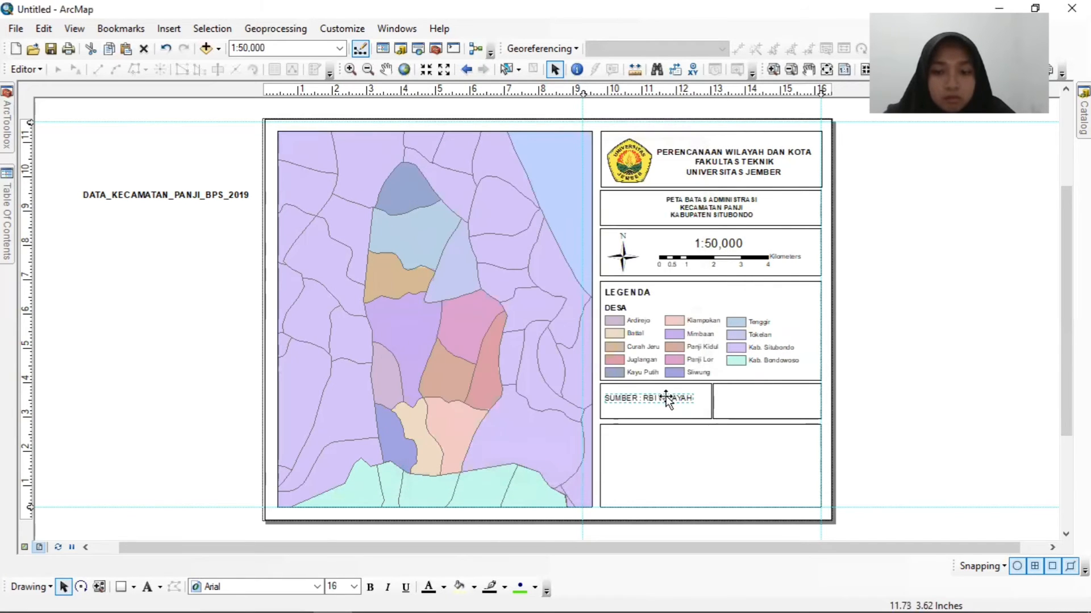
pyautogui.moveTo(669, 399); pyautogui.dragTo(672, 400)
# Insert another text element and move it into the empty right half box beside the source text.
pyautogui.click(761, 401)
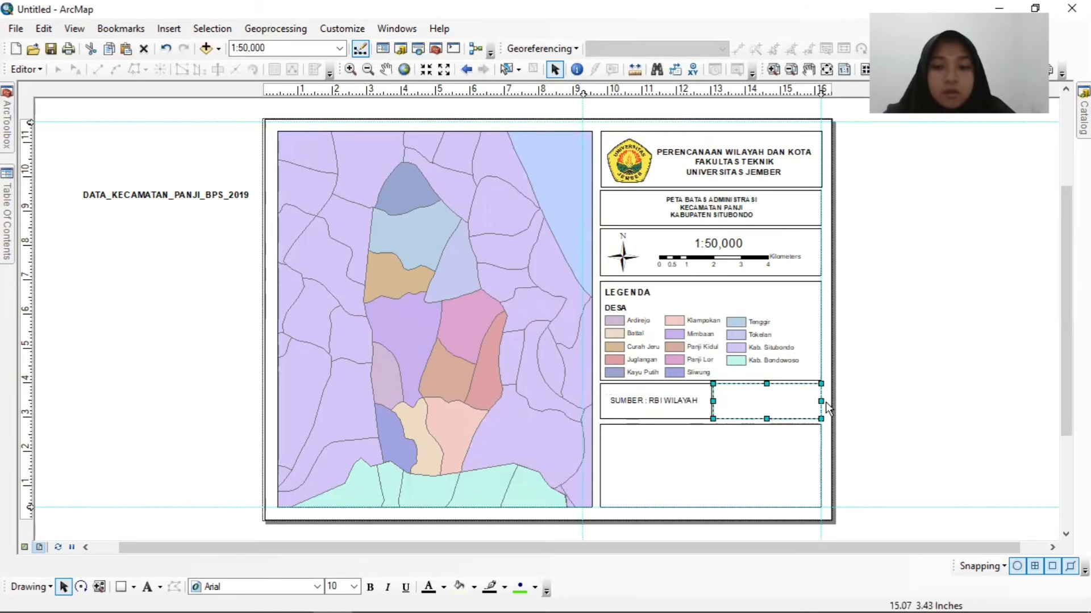
pyautogui.click(864, 340)
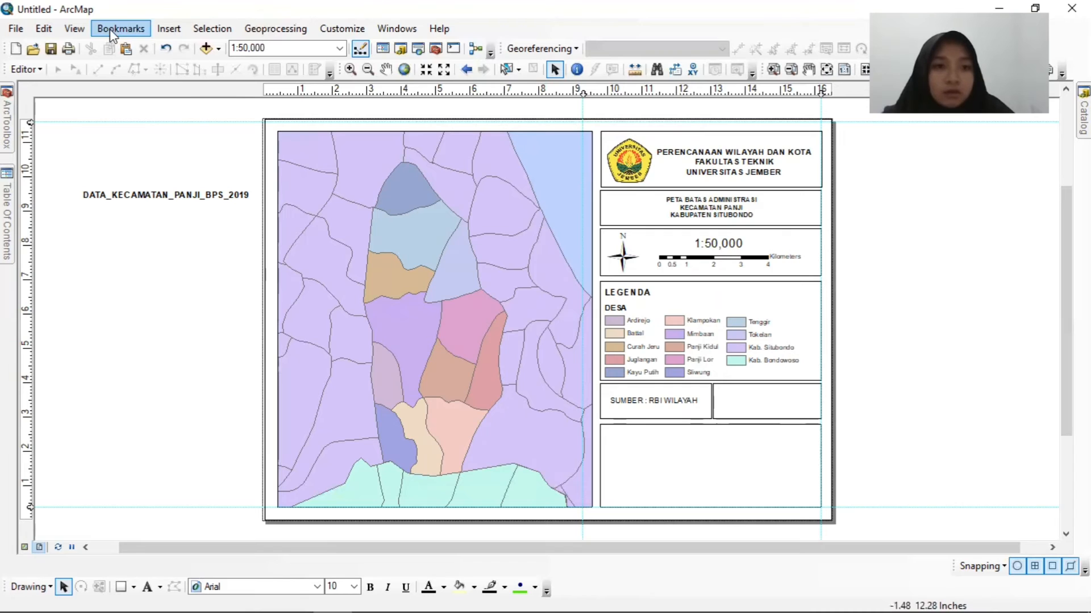
pyautogui.click(167, 31)
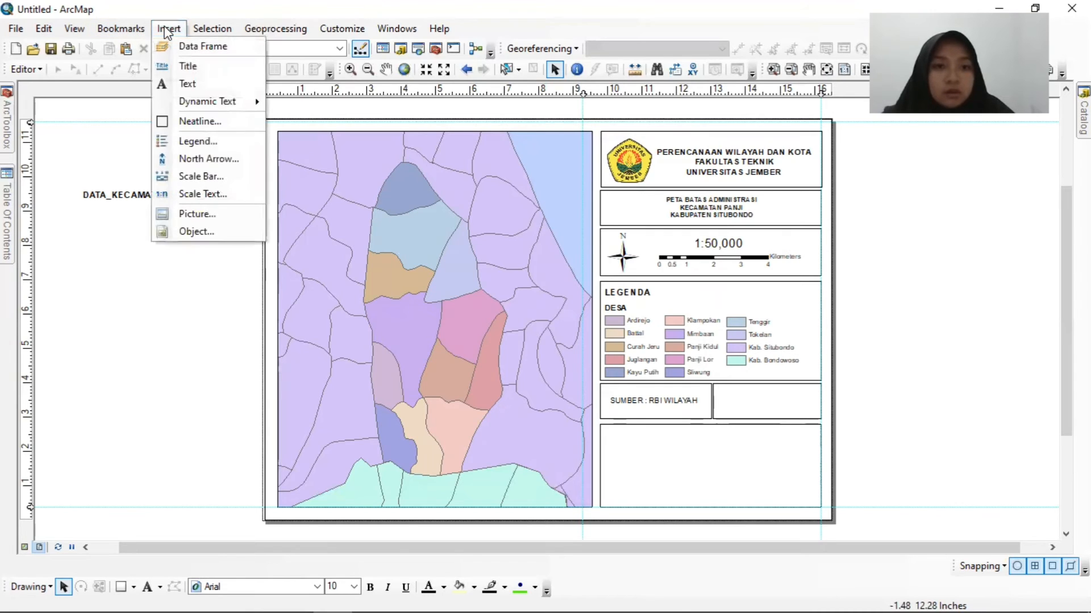
pyautogui.click(187, 84)
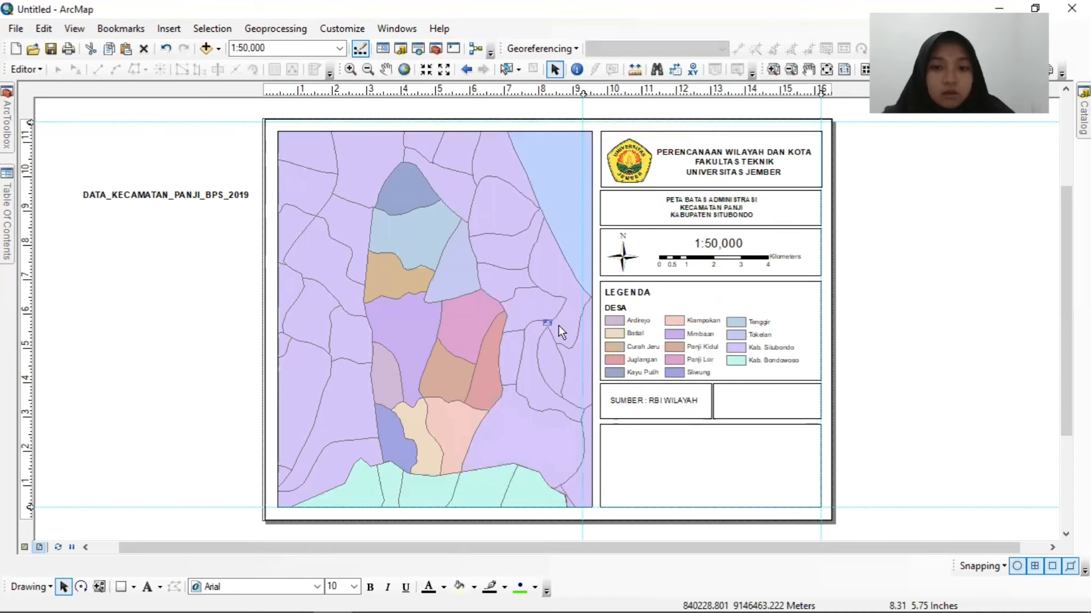
pyautogui.moveTo(558, 325); pyautogui.dragTo(758, 399)
# Change the text of the new element in the right half box to two lines, "UTM : ZONE 49S" and "DATUM : WGS 1984".
pyautogui.rightClick(759, 399)
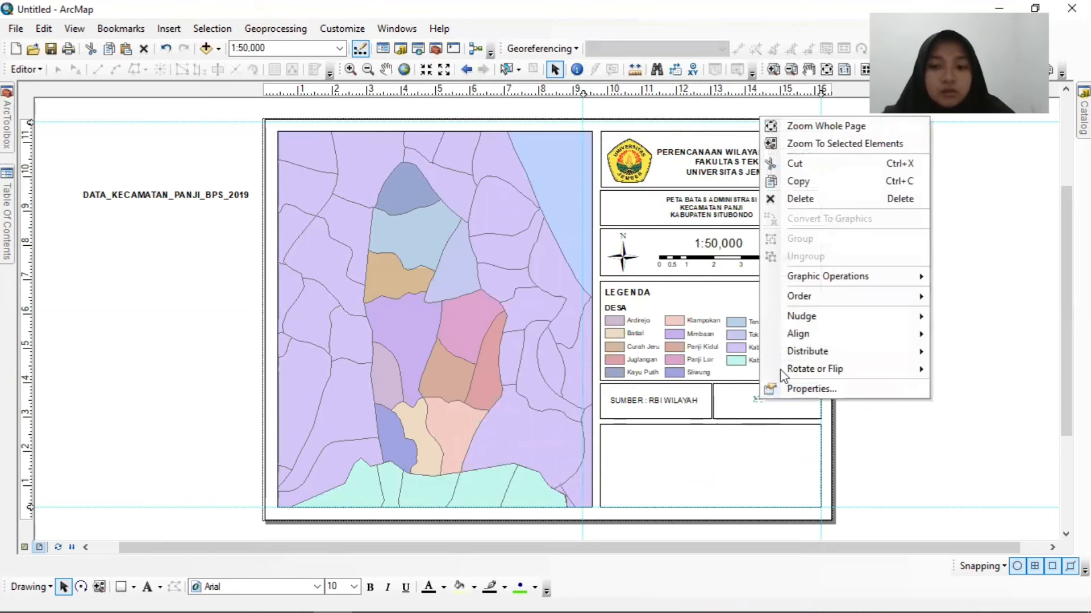
pyautogui.click(791, 390)
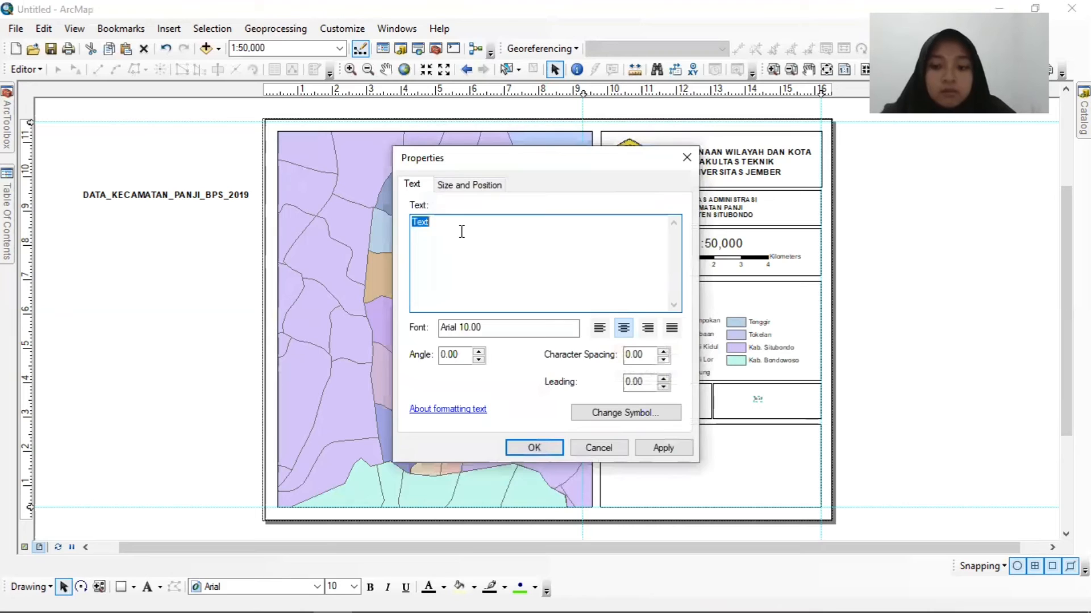
pyautogui.press('BackSpace')
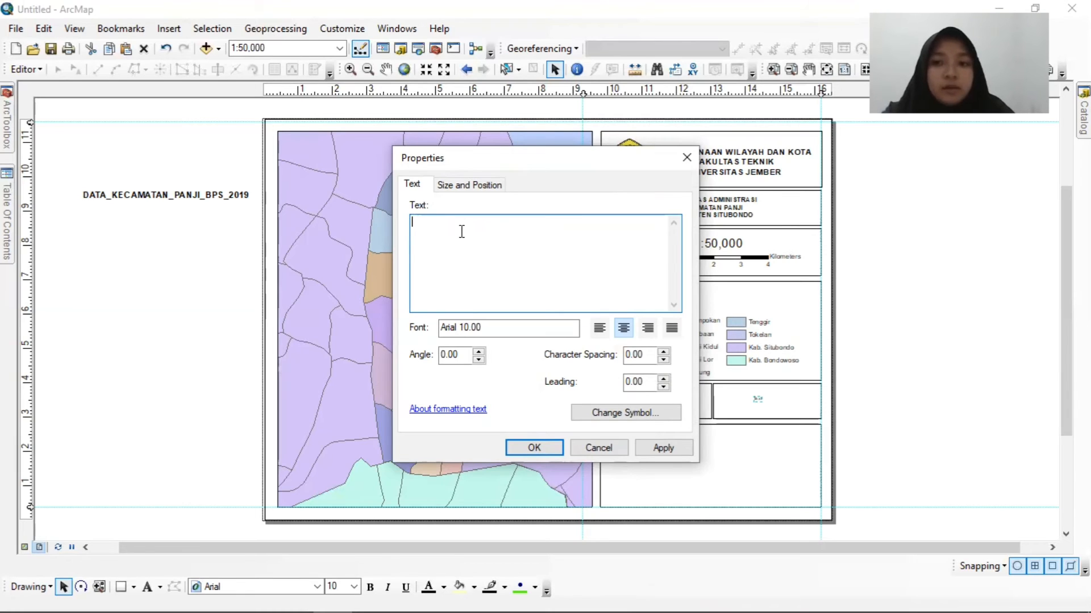
pyautogui.write('UTM')
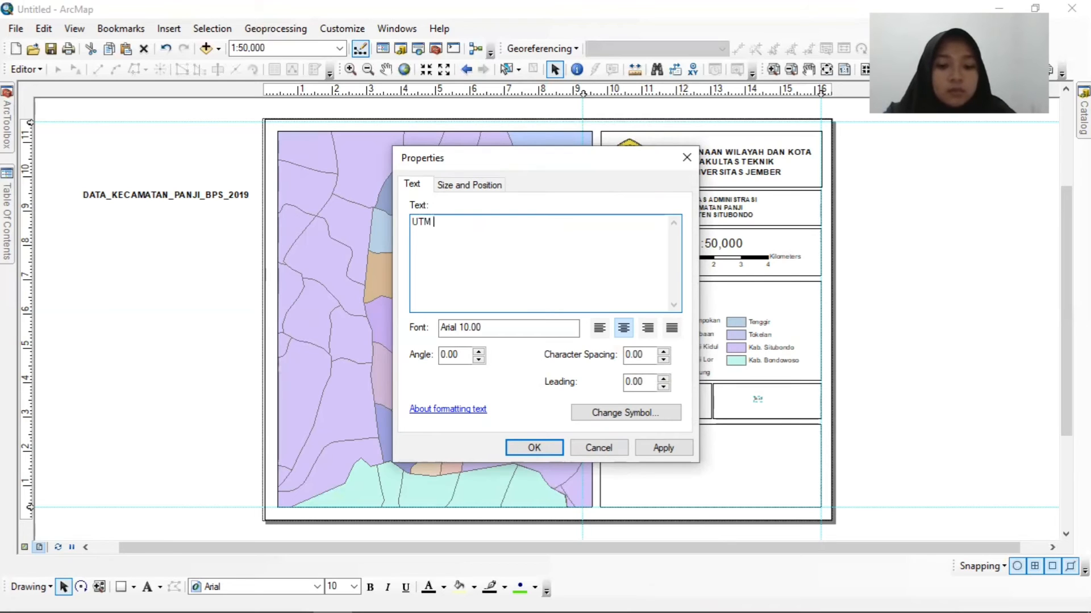
pyautogui.write(' 4')
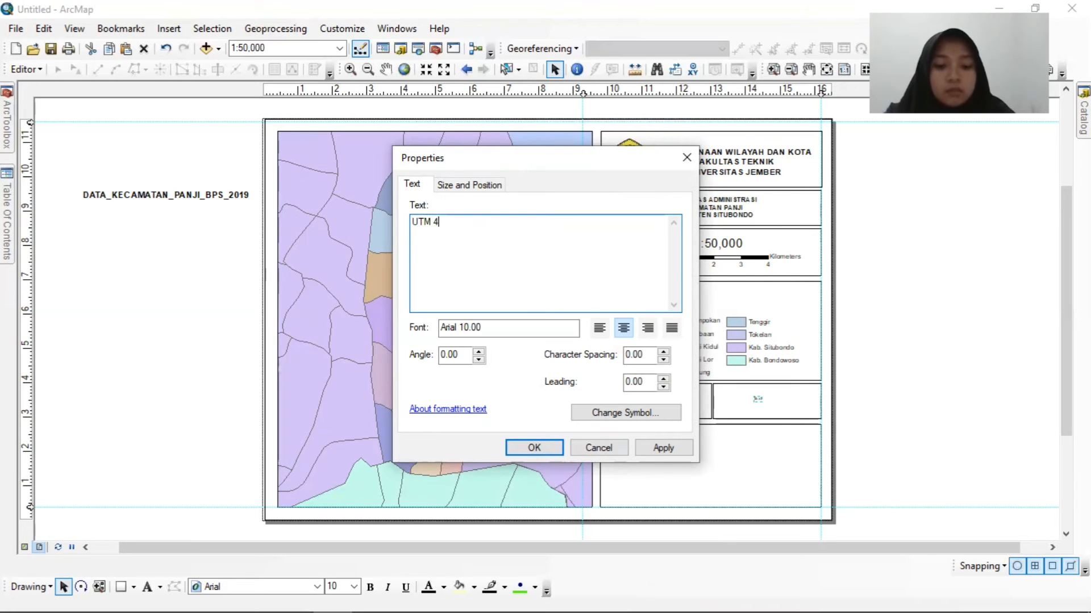
pyautogui.write('9S DAT')
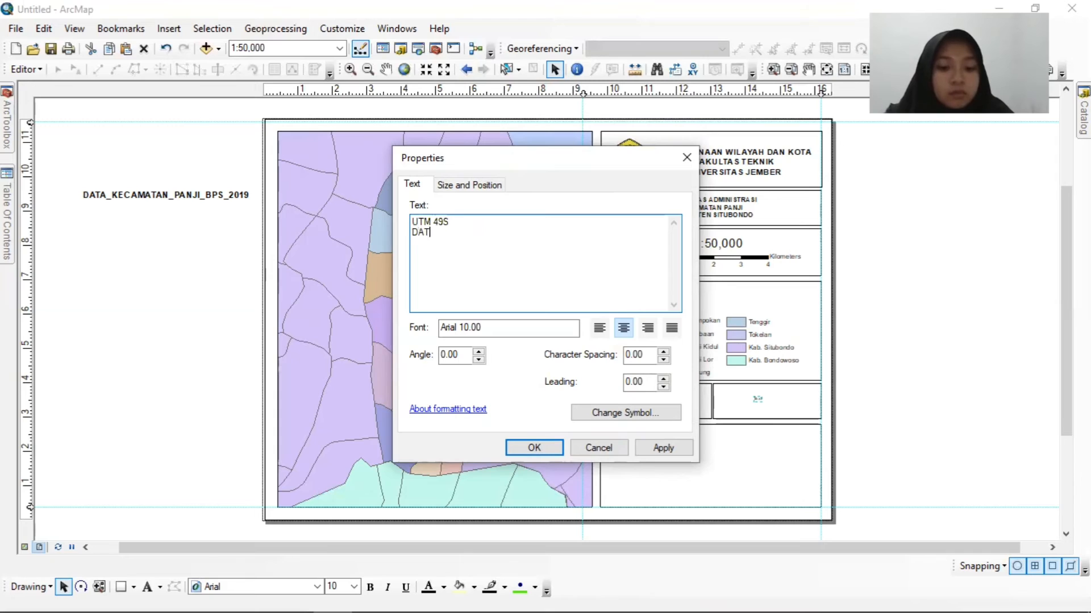
pyautogui.write('UM ; WGS 1984')
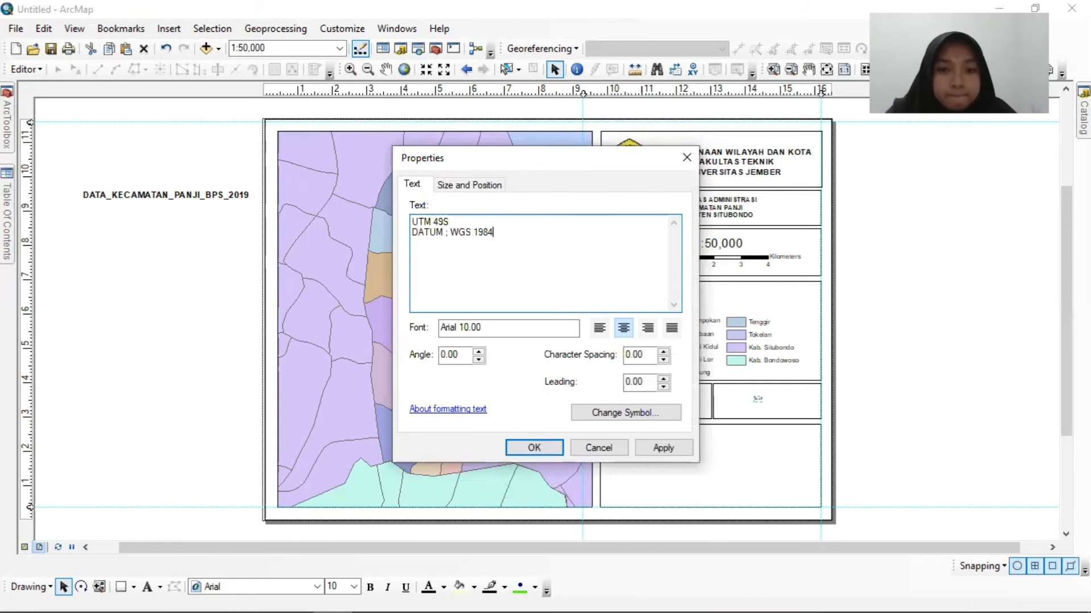
pyautogui.click(450, 235)
pyautogui.press('BackSpace')
pyautogui.press('BackSpace')
pyautogui.write(': ZONE')
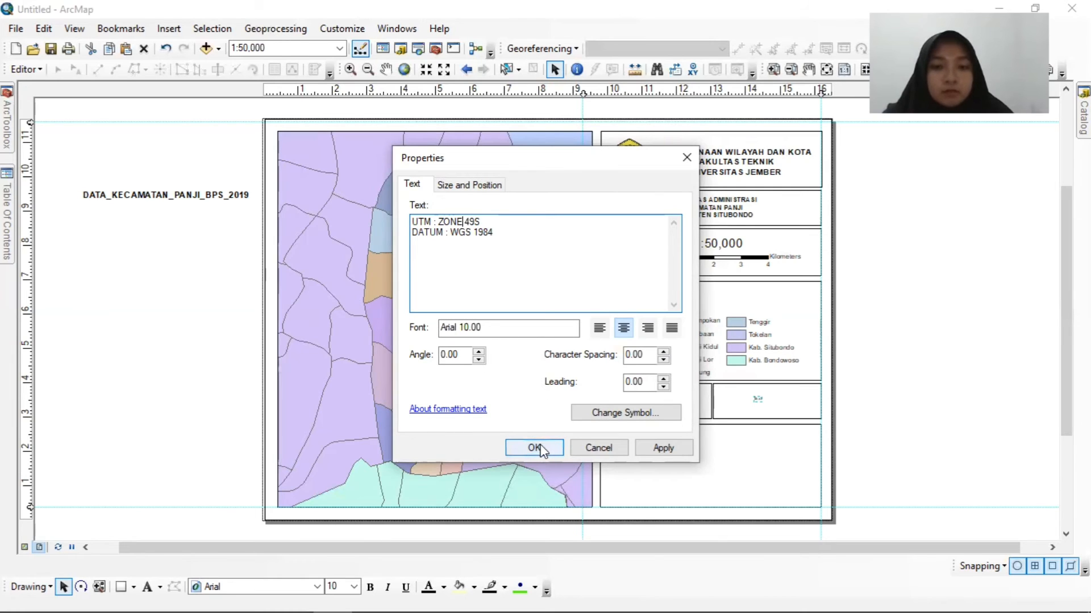
# Set the projection text's font size to 16 and apply it to the layout.
pyautogui.click(633, 415)
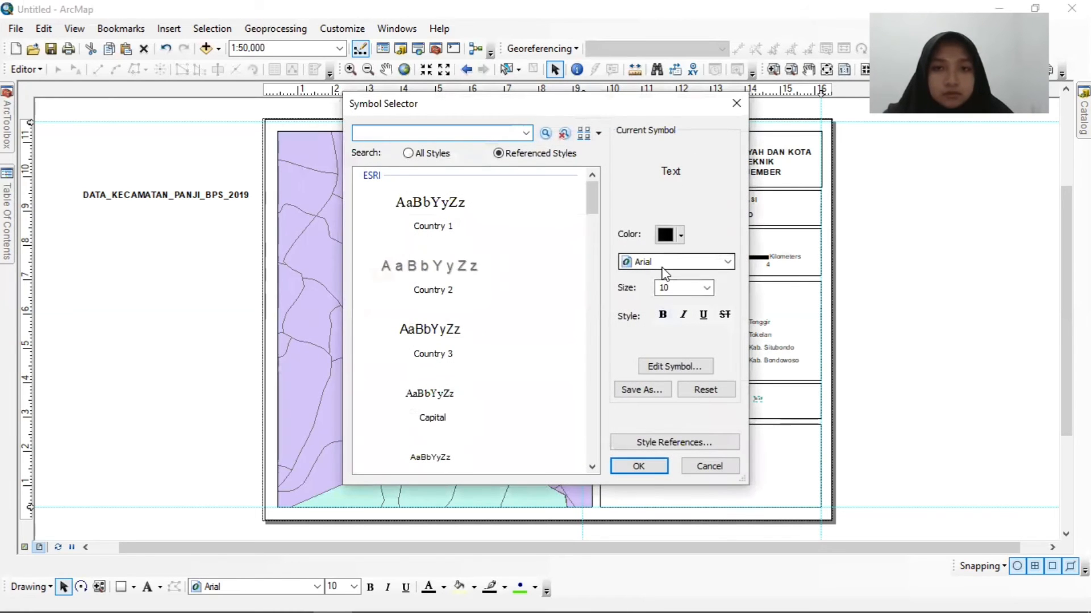
pyautogui.click(707, 288)
pyautogui.click(676, 344)
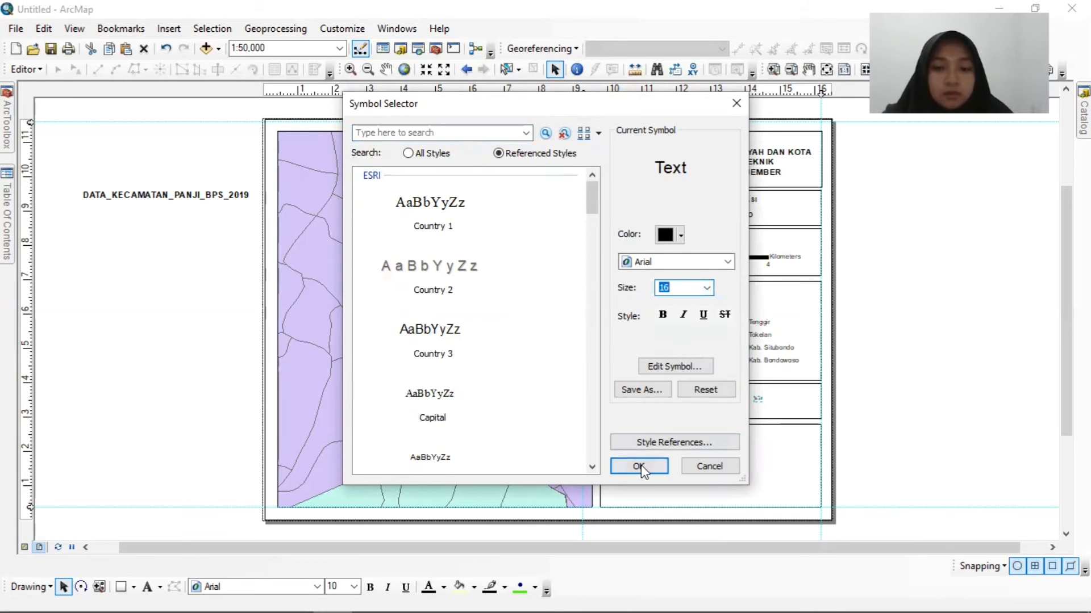
pyautogui.click(638, 465)
pyautogui.click(538, 446)
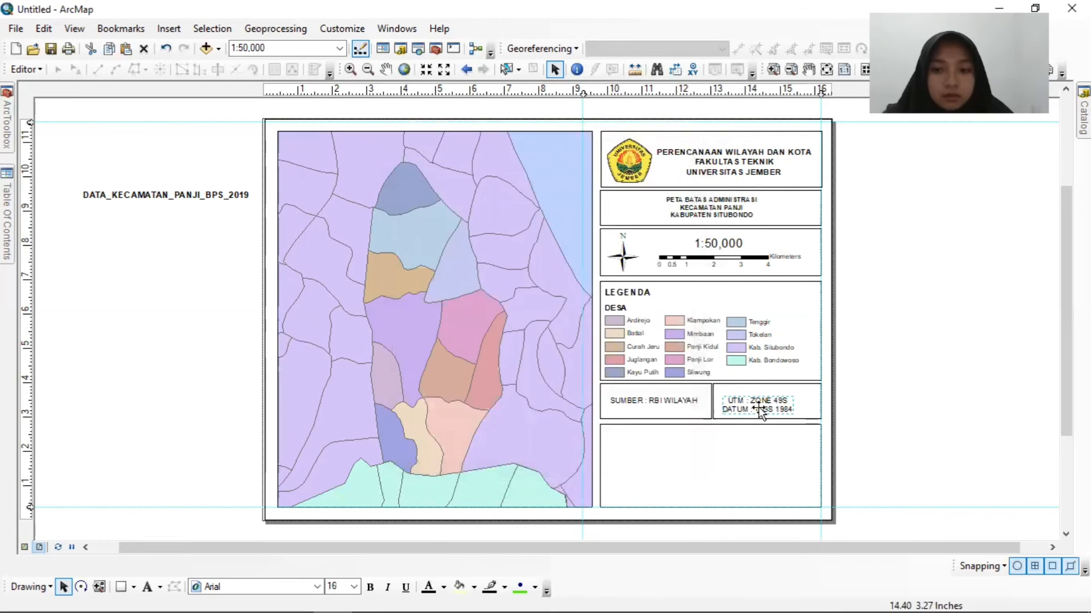
# Left-align the two lines of projection text and move the text slightly up and left within its box.
pyautogui.rightClick(762, 408)
pyautogui.click(809, 398)
pyautogui.click(608, 327)
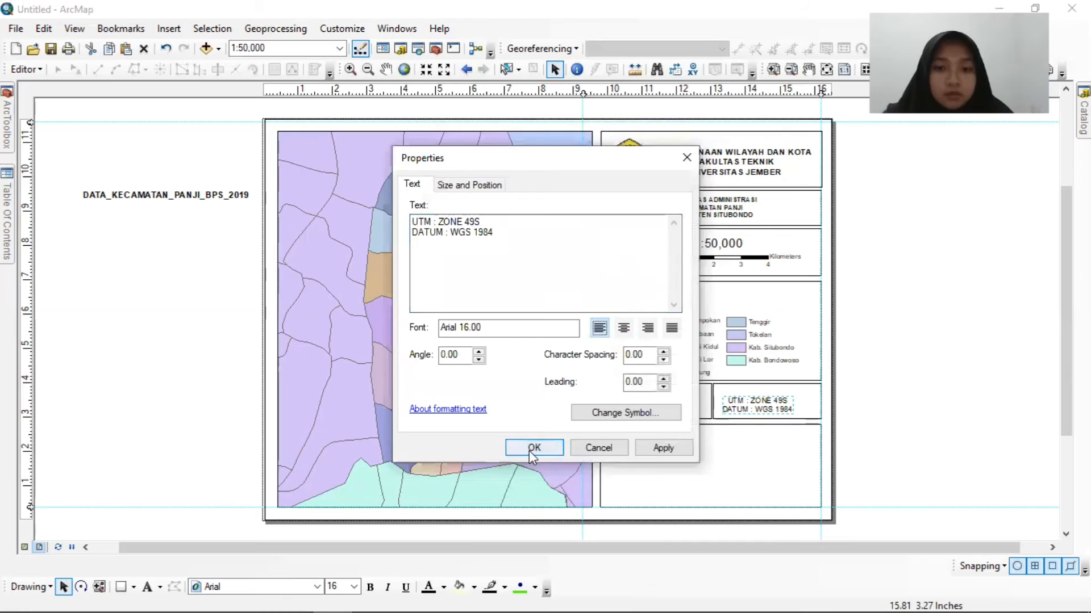
pyautogui.click(530, 446)
pyautogui.moveTo(788, 403); pyautogui.dragTo(753, 408)
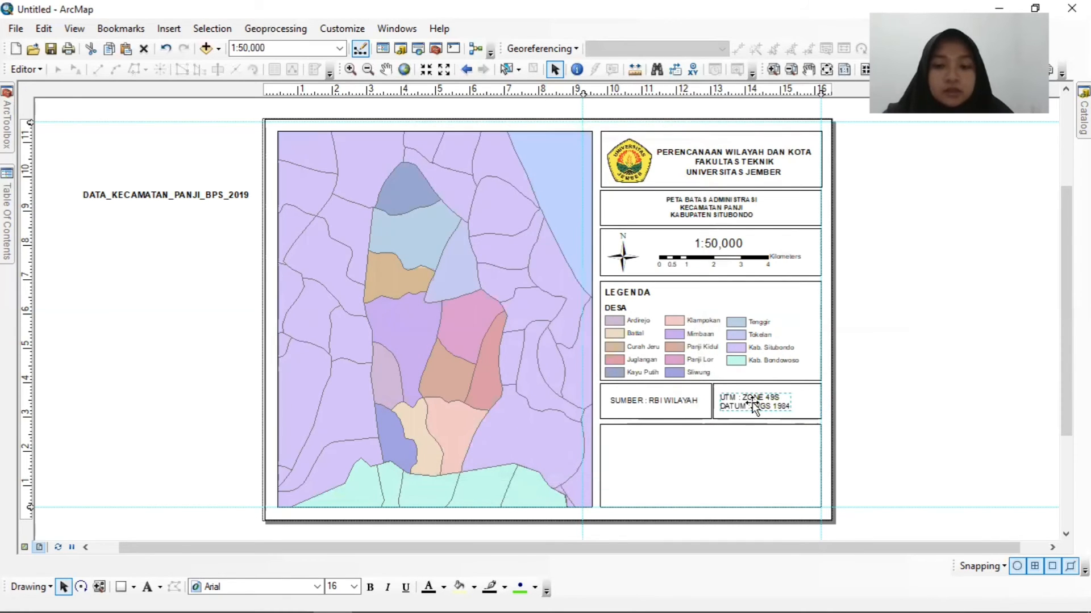
pyautogui.click(718, 450)
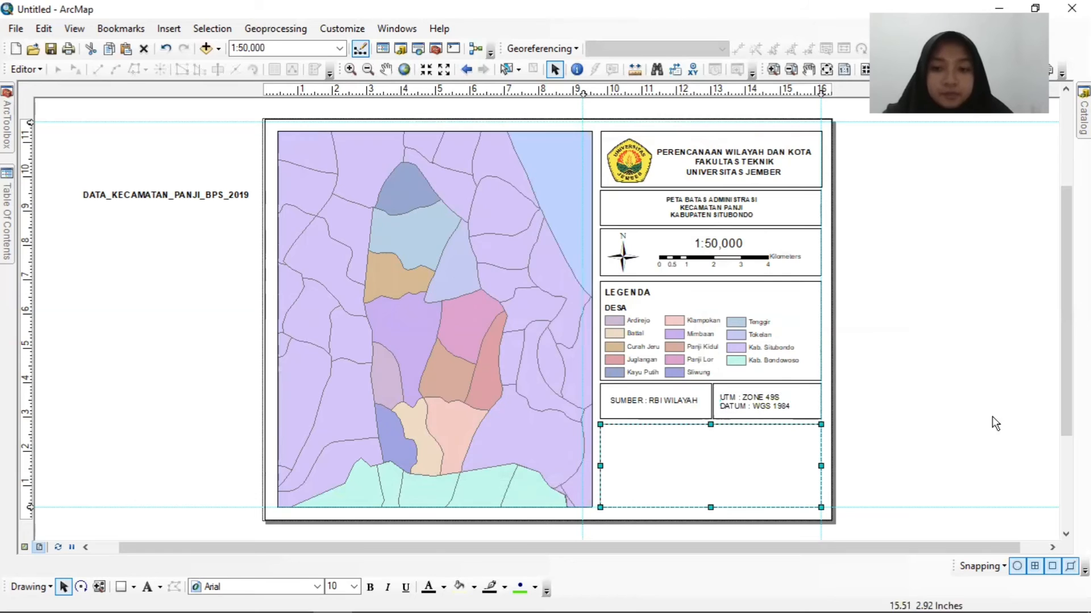
pyautogui.click(966, 384)
pyautogui.click(754, 459)
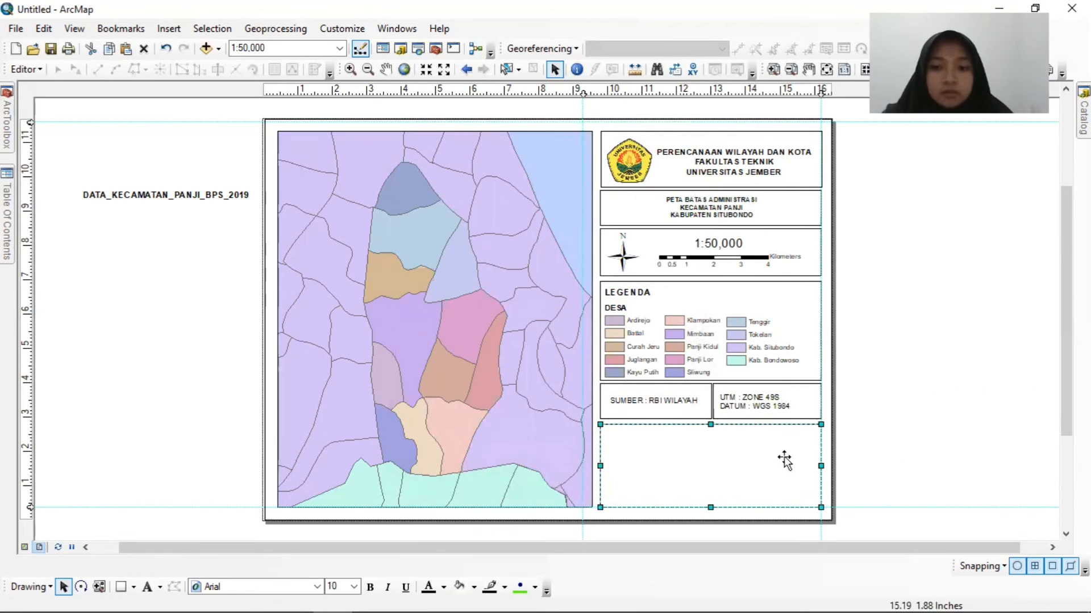
pyautogui.moveTo(779, 461); pyautogui.dragTo(755, 458)
pyautogui.click(928, 439)
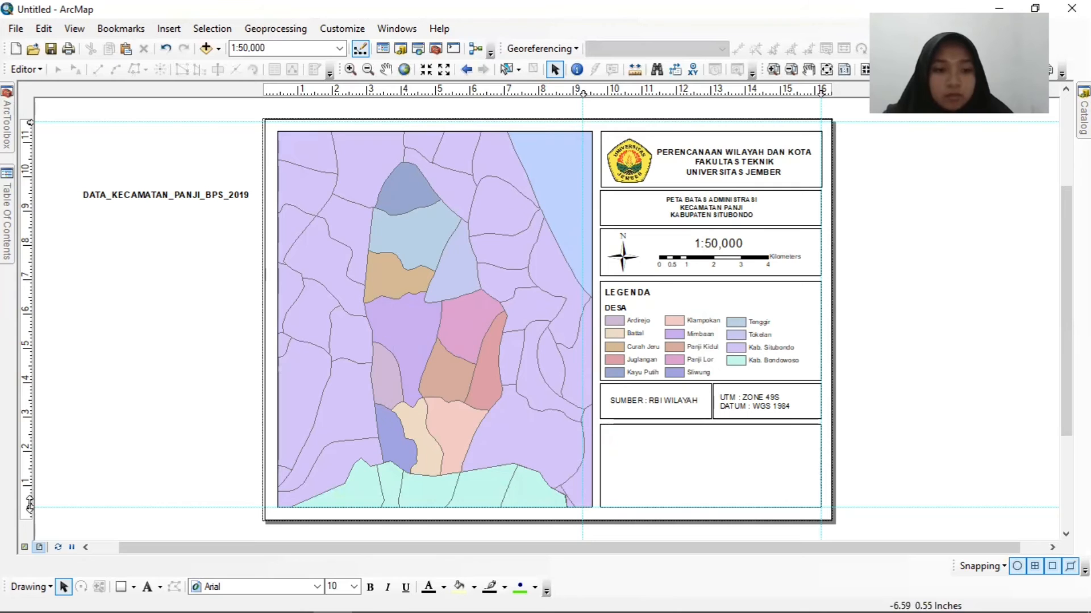
# Nudge the empty bottom box up against the source and projection boxes and place the lower horizontal guide just beneath it.
pyautogui.moveTo(29, 505); pyautogui.dragTo(29, 518)
pyautogui.click(704, 472)
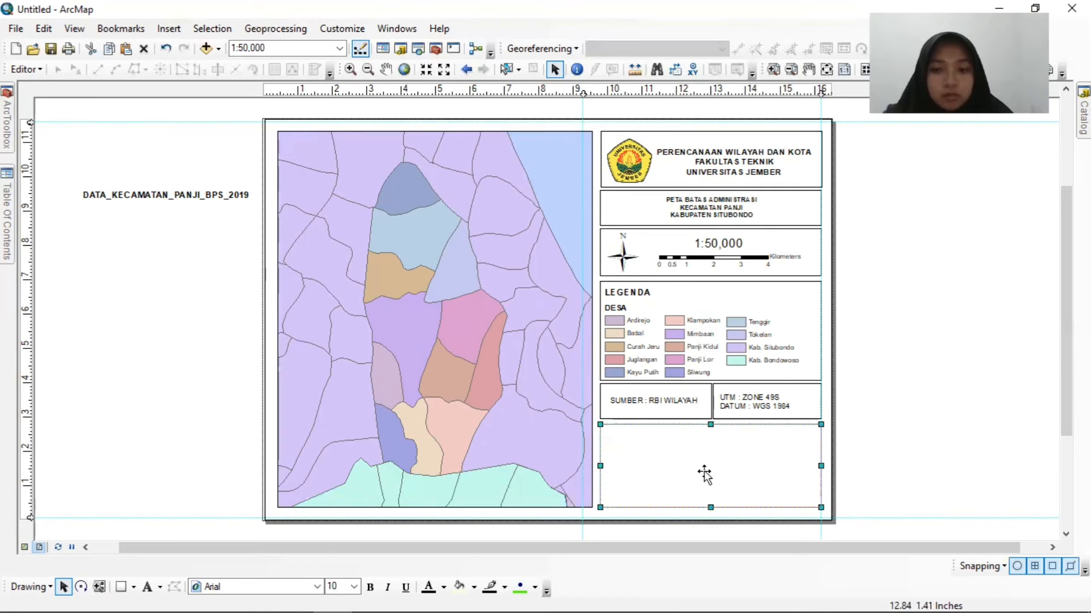
pyautogui.doubleClick(704, 472)
pyautogui.click(595, 433)
pyautogui.doubleClick(741, 452)
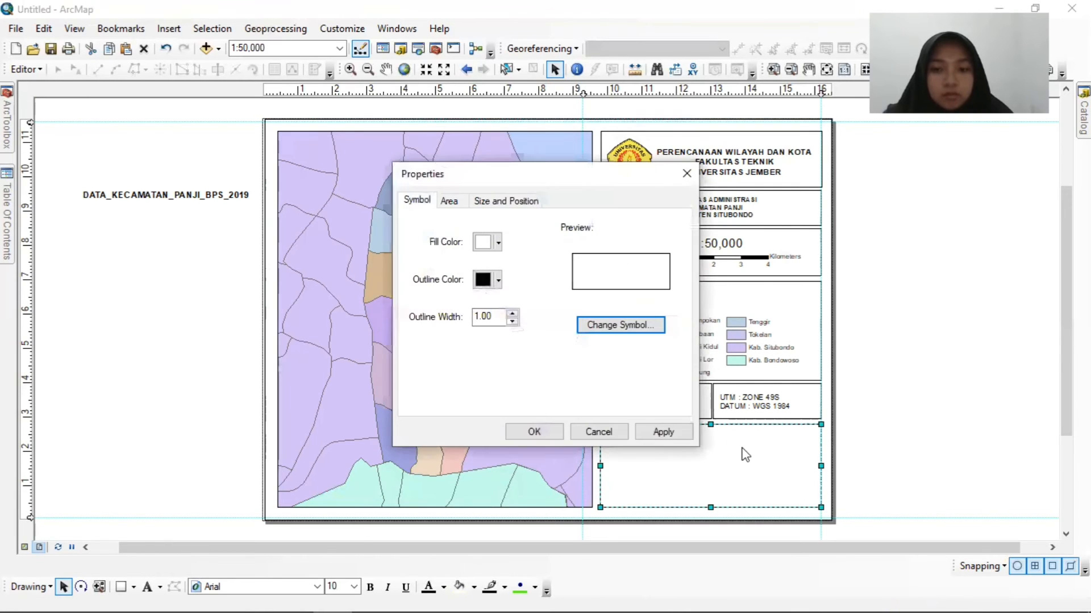
pyautogui.click(600, 434)
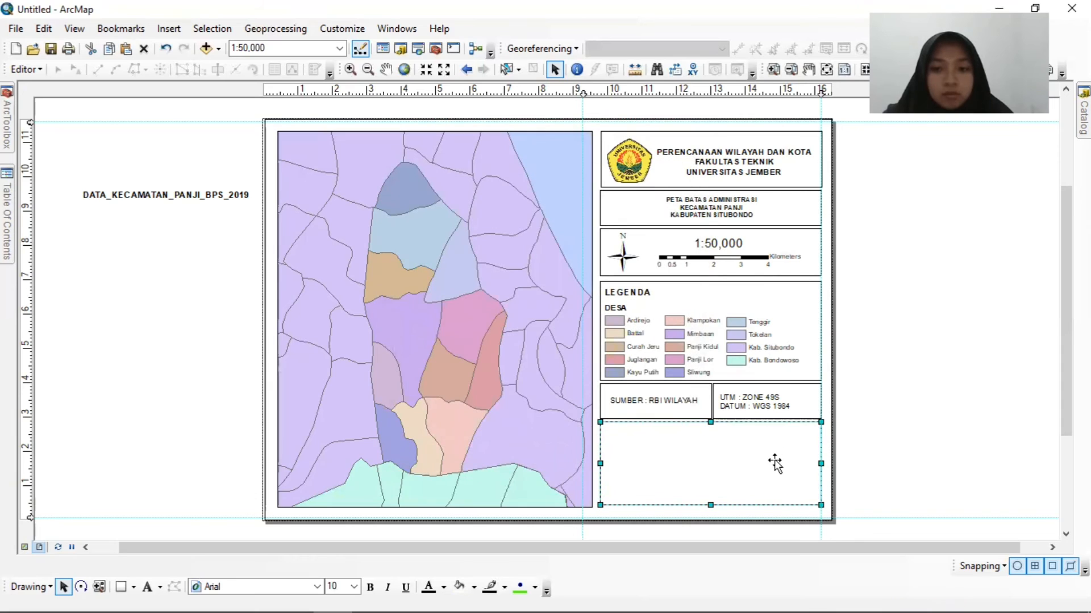
pyautogui.click(936, 455)
pyautogui.click(750, 482)
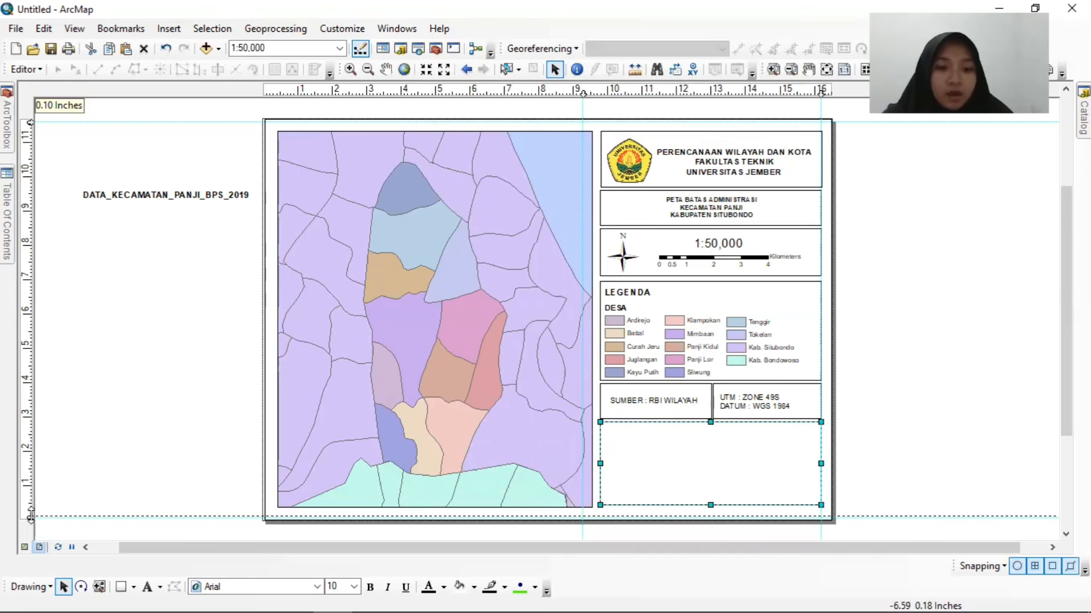
pyautogui.moveTo(35, 514); pyautogui.dragTo(32, 510)
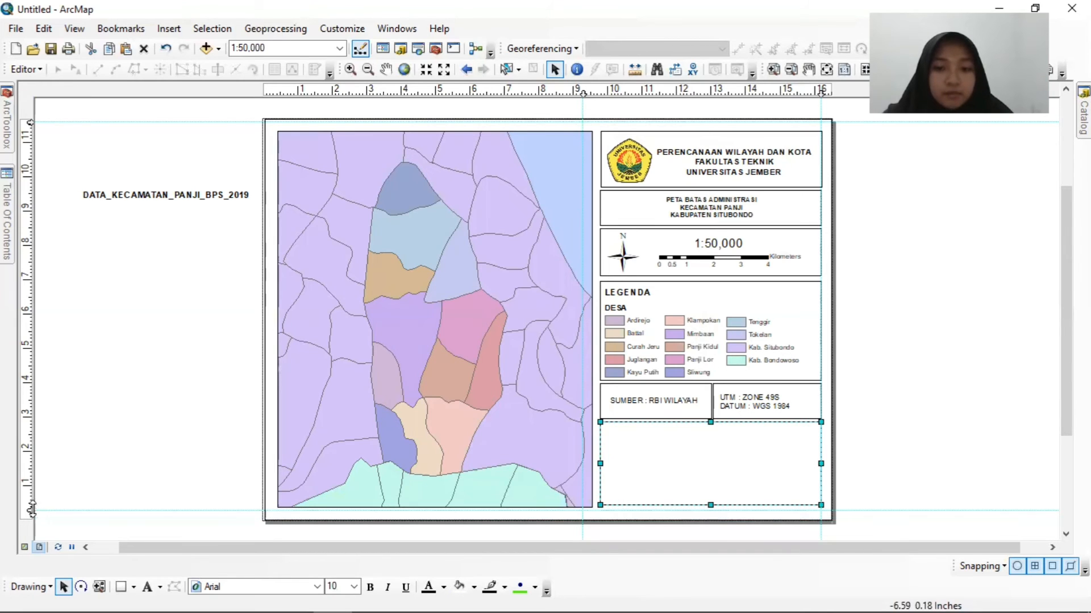
# Insert a new data frame, move it over the empty bottom box and narrow it to the box's width.
pyautogui.click(177, 31)
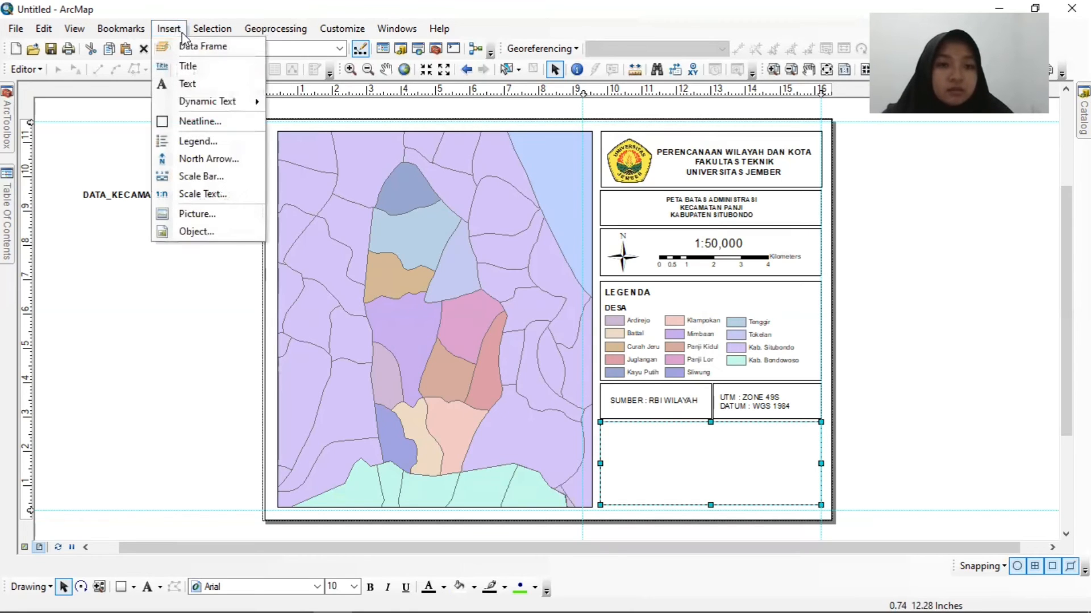
pyautogui.click(192, 48)
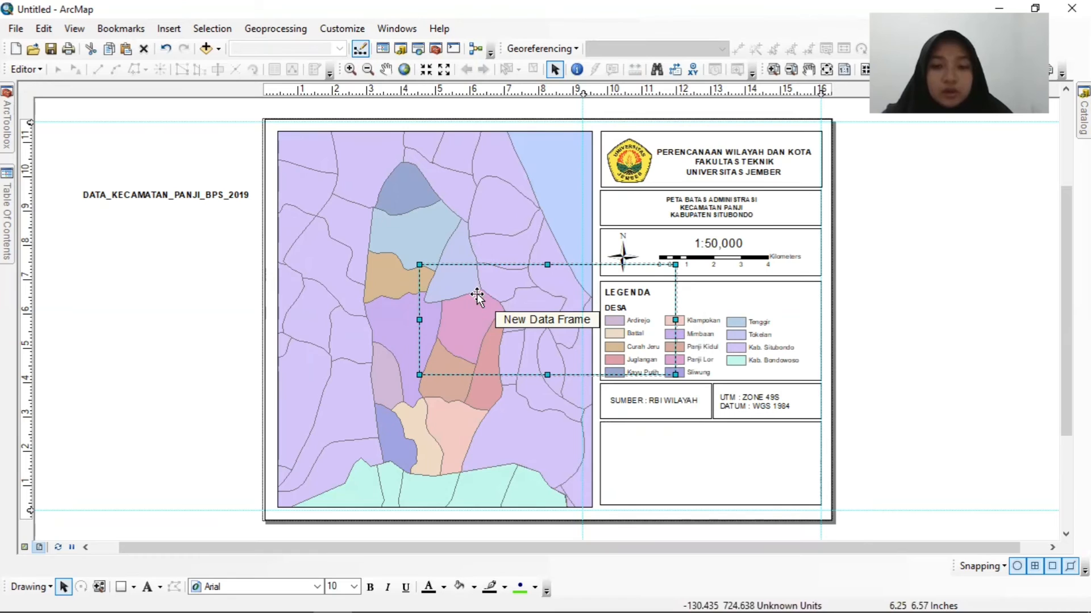
pyautogui.moveTo(471, 297)
pyautogui.mouseDown()
pyautogui.moveTo(565, 333)
pyautogui.moveTo(652, 408)
pyautogui.moveTo(649, 472)
pyautogui.moveTo(647, 463)
pyautogui.mouseUp()
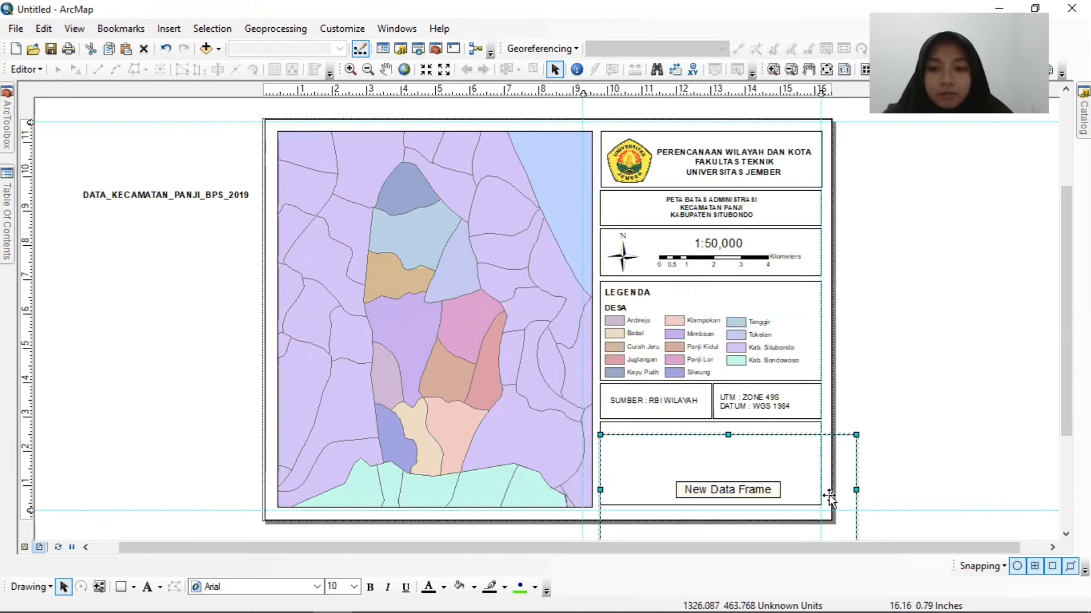
pyautogui.moveTo(852, 490); pyautogui.dragTo(794, 475)
# Shorten the source and projection boxes slightly by raising the lower edge of each to the same level.
pyautogui.click(680, 412)
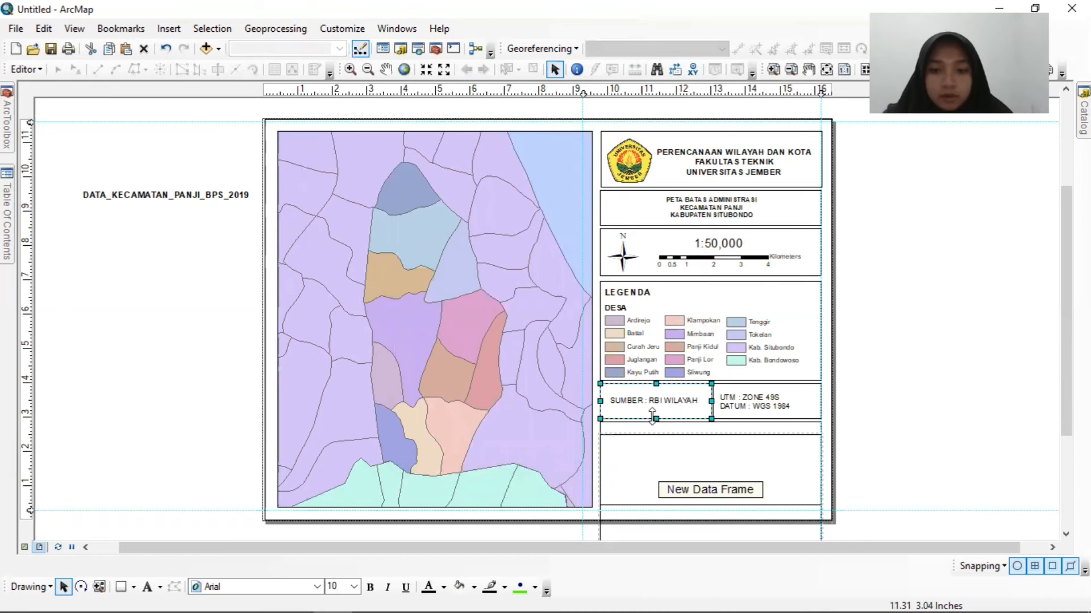
pyautogui.moveTo(656, 419); pyautogui.dragTo(656, 411)
pyautogui.click(790, 406)
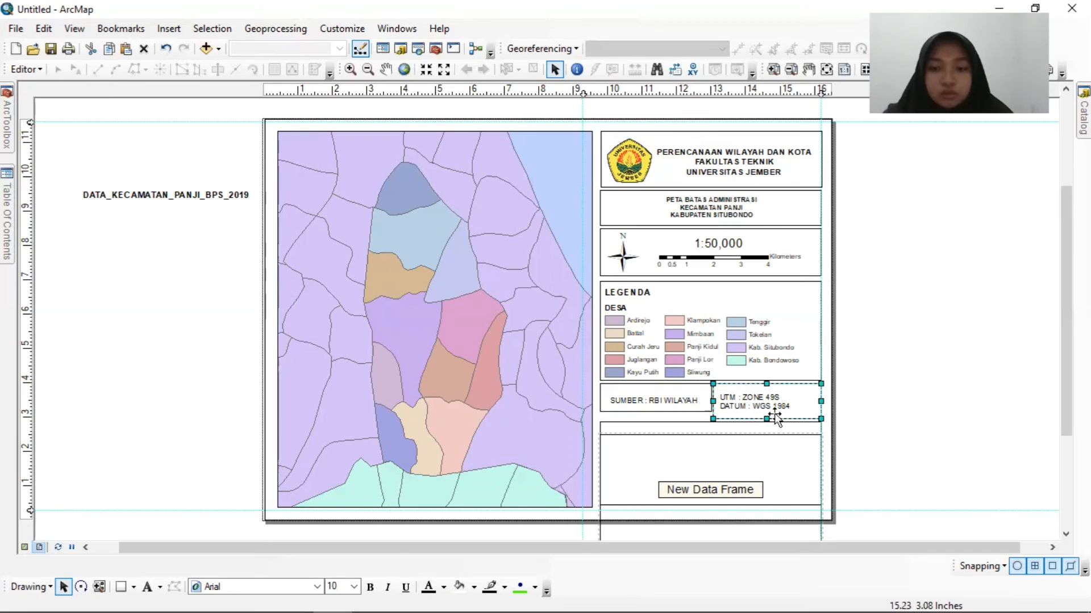
pyautogui.moveTo(766, 418); pyautogui.dragTo(768, 410)
pyautogui.click(865, 426)
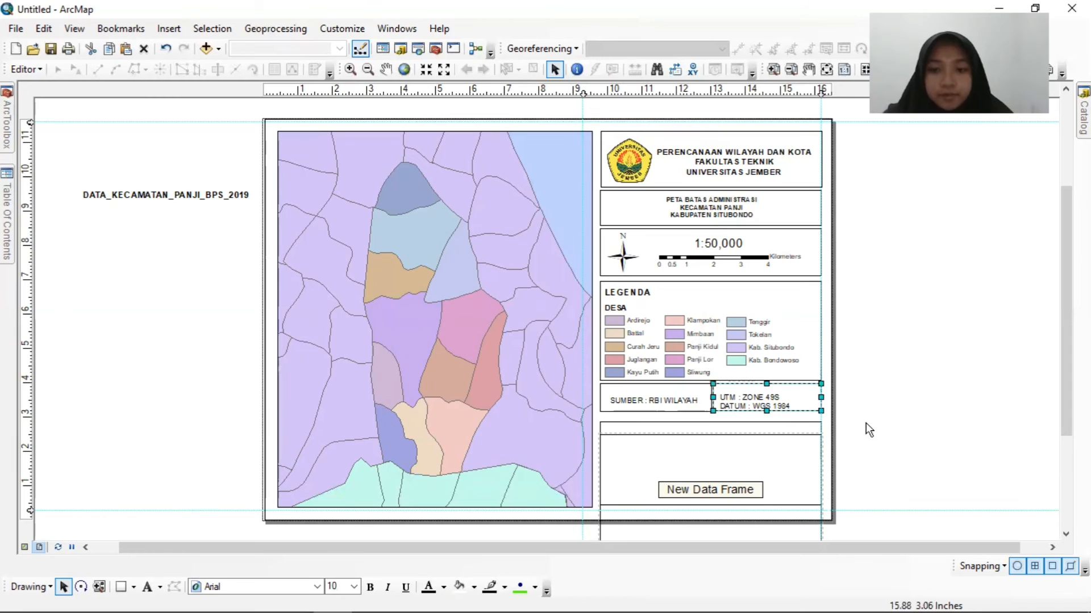
# Move the lower horizontal guide up beneath the source and projection boxes and align both boxes' lower edges with it.
pyautogui.moveTo(30, 511)
pyautogui.mouseDown()
pyautogui.moveTo(49, 426)
pyautogui.moveTo(23, 440)
pyautogui.moveTo(29, 414)
pyautogui.mouseUp()
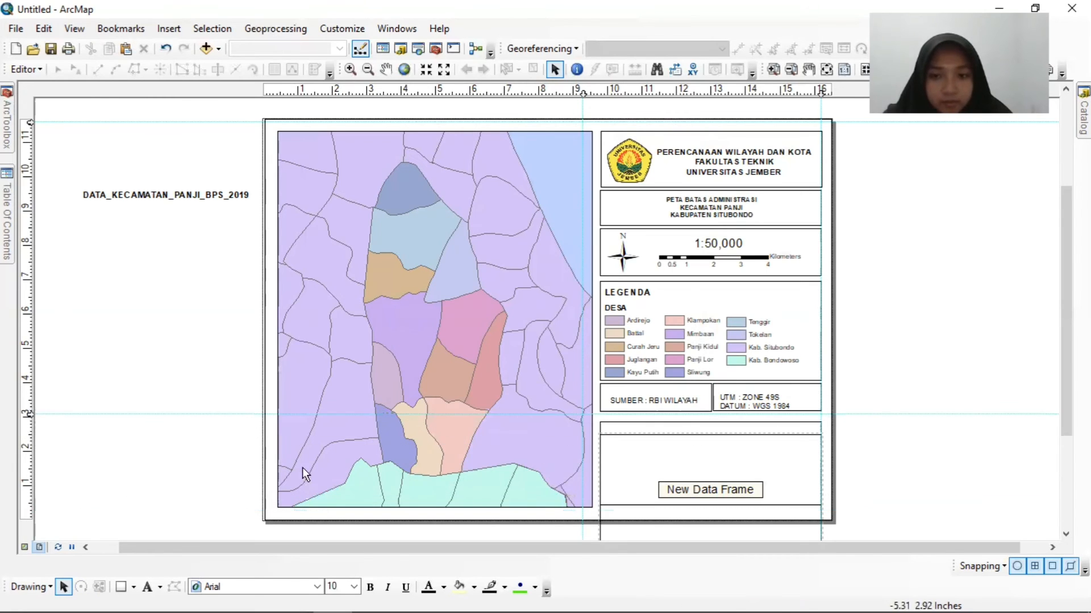
pyautogui.click(653, 398)
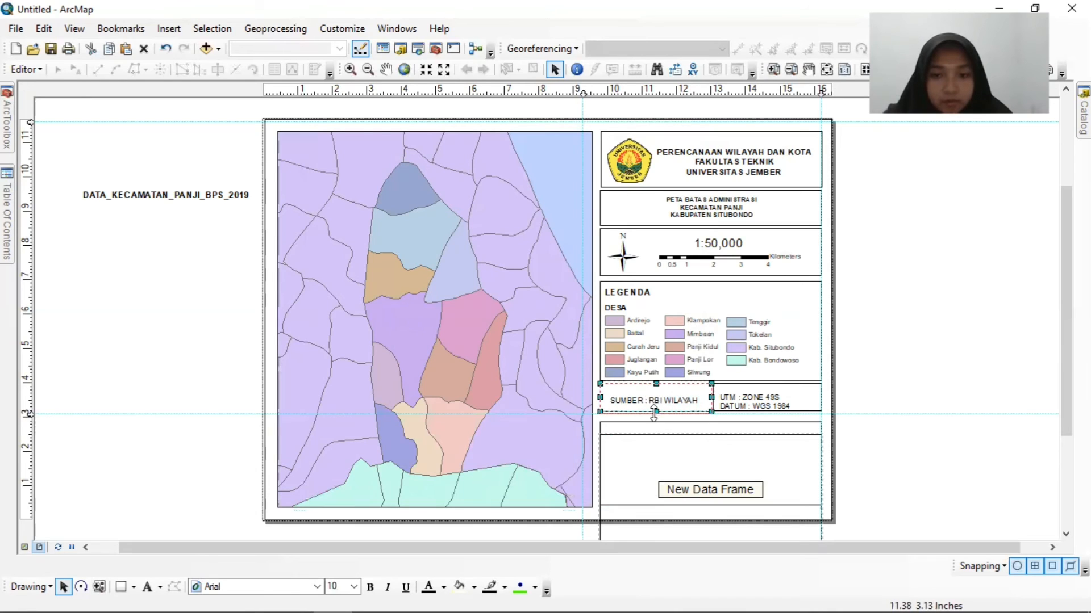
pyautogui.click(798, 407)
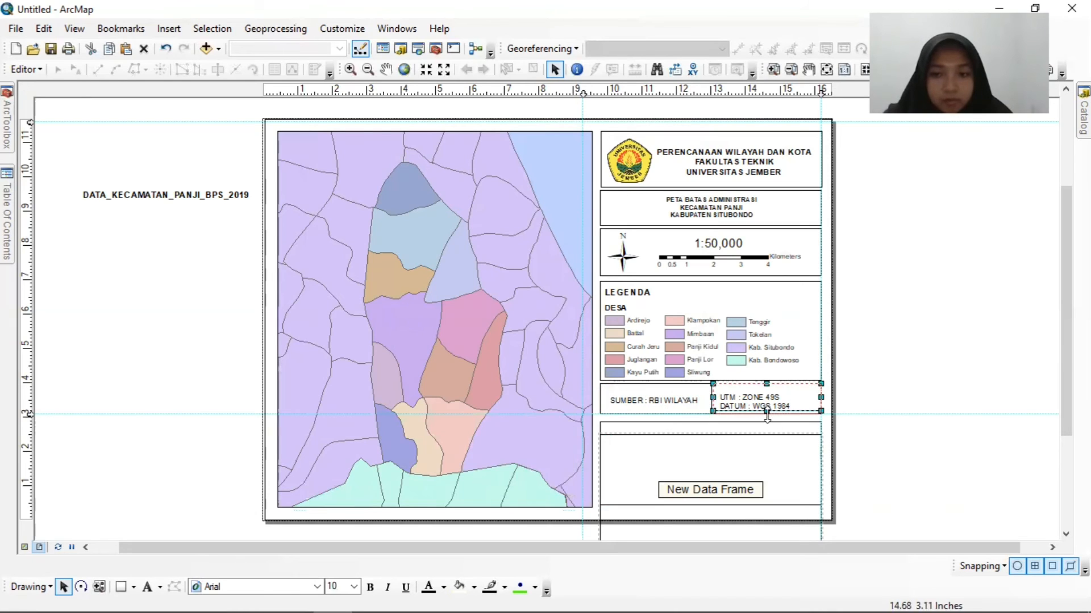
pyautogui.moveTo(30, 414); pyautogui.dragTo(30, 411)
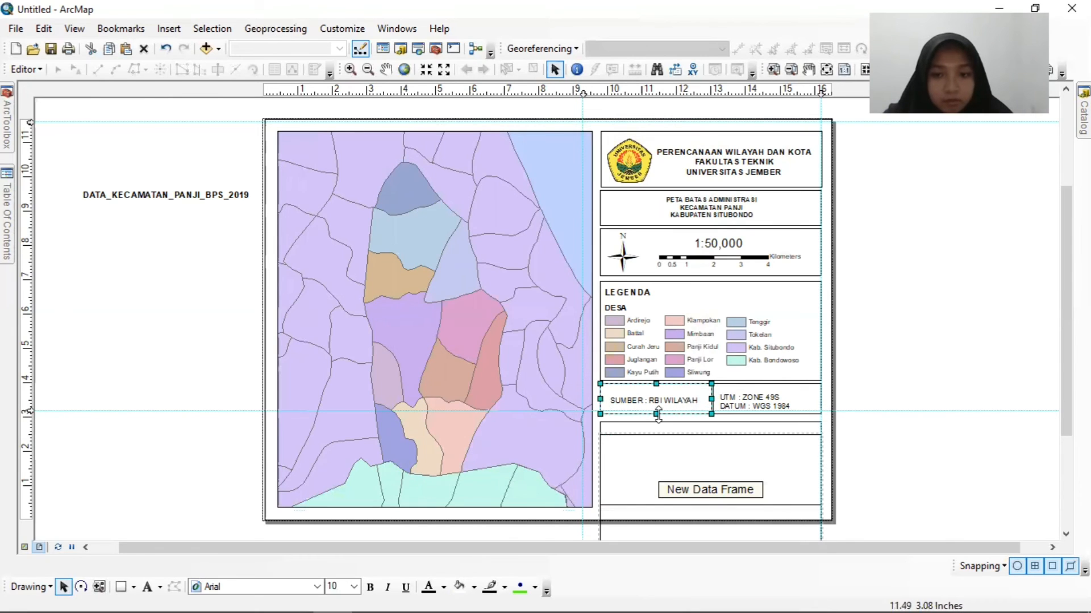
pyautogui.moveTo(766, 414); pyautogui.dragTo(767, 416)
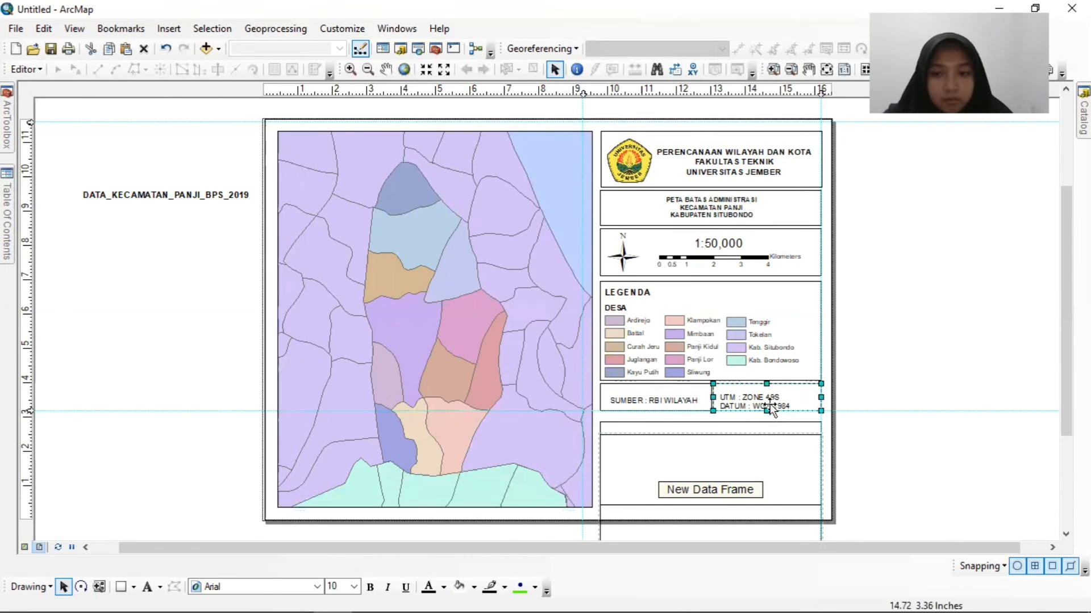
# Move the projection text up to the middle of its shortened box and lower the horizontal guide to the bottom box's upper edge.
pyautogui.click(765, 396)
pyautogui.click(765, 396)
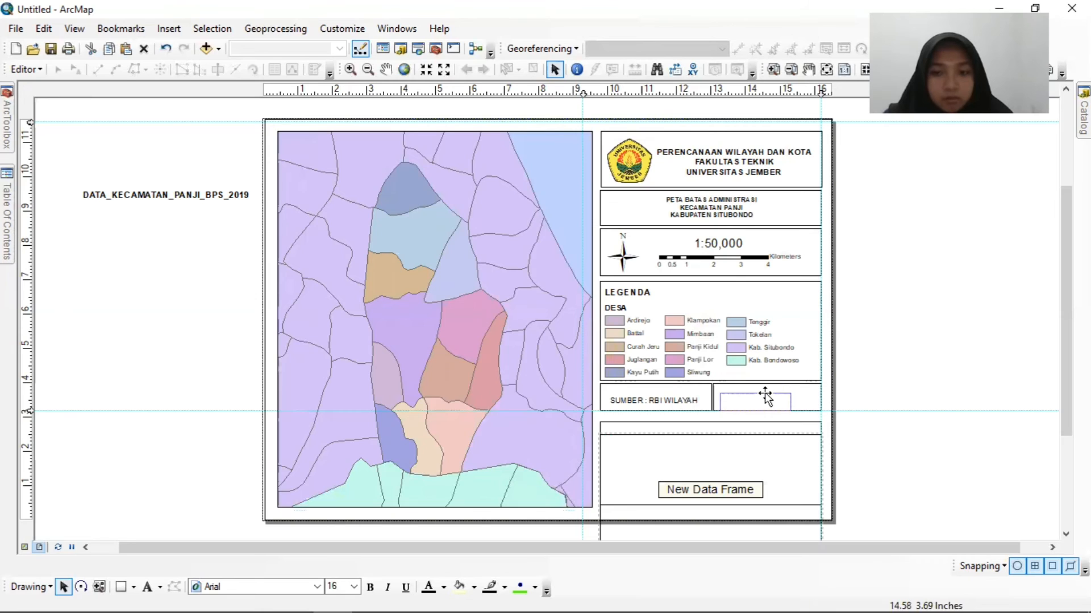
pyautogui.moveTo(28, 412); pyautogui.dragTo(29, 424)
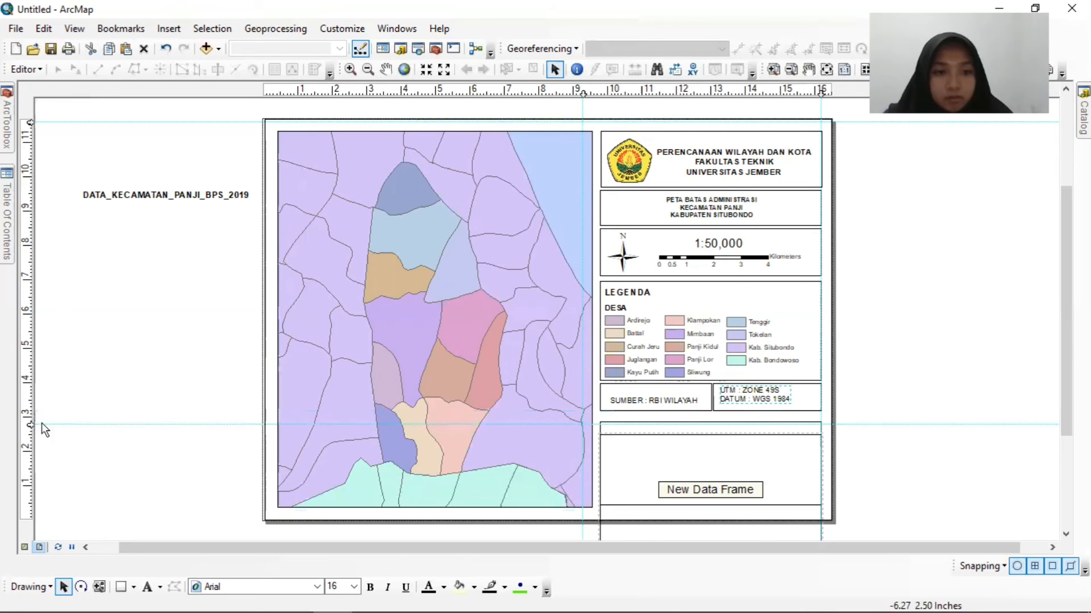
pyautogui.moveTo(760, 397); pyautogui.dragTo(760, 395)
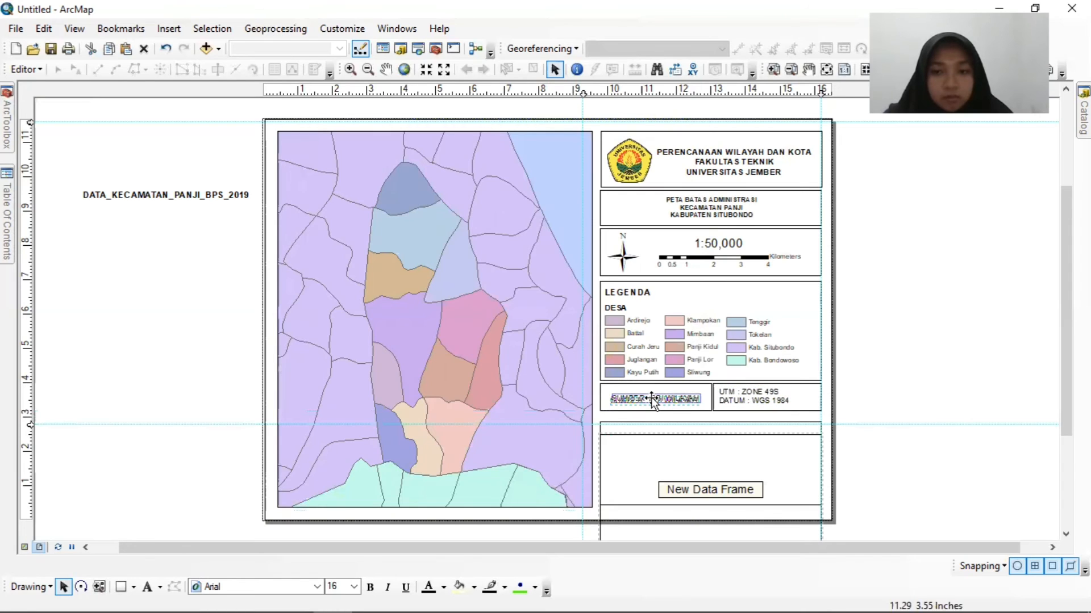
# Settle the source text within its shortened box and raise the bottom box's upper edge closer to the source and projection boxes.
pyautogui.moveTo(651, 397); pyautogui.dragTo(651, 397)
pyautogui.click(957, 400)
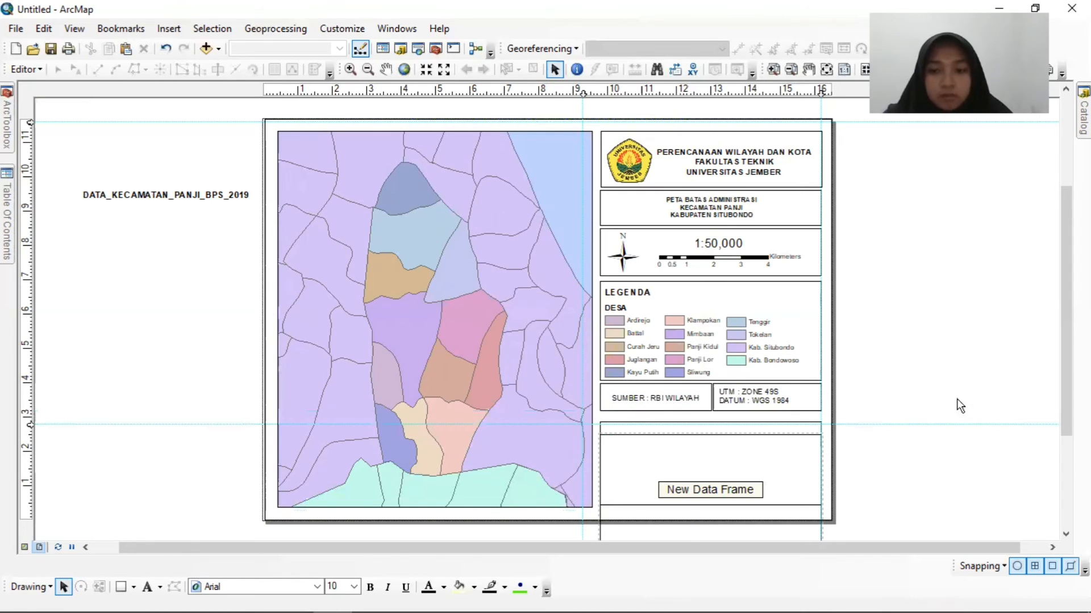
pyautogui.click(757, 472)
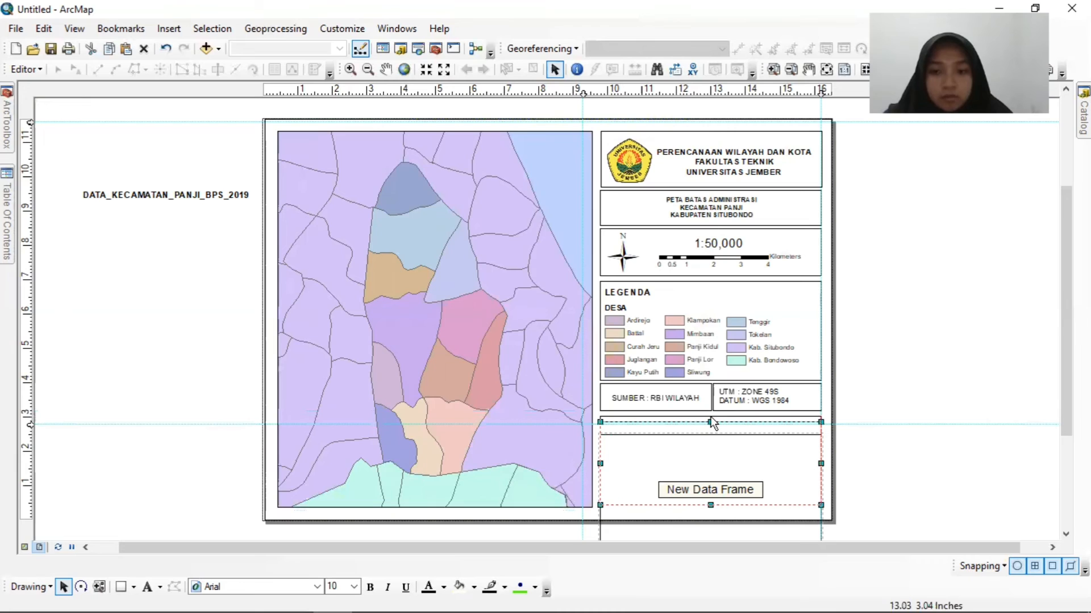
pyautogui.moveTo(711, 417); pyautogui.dragTo(713, 415)
pyautogui.click(742, 454)
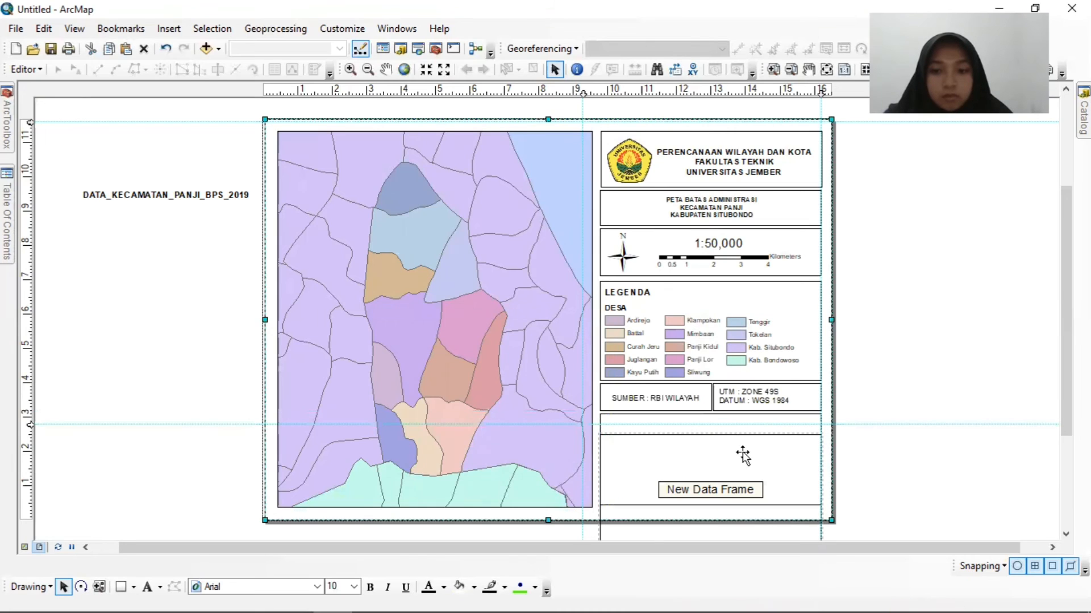
pyautogui.moveTo(742, 454); pyautogui.dragTo(743, 449)
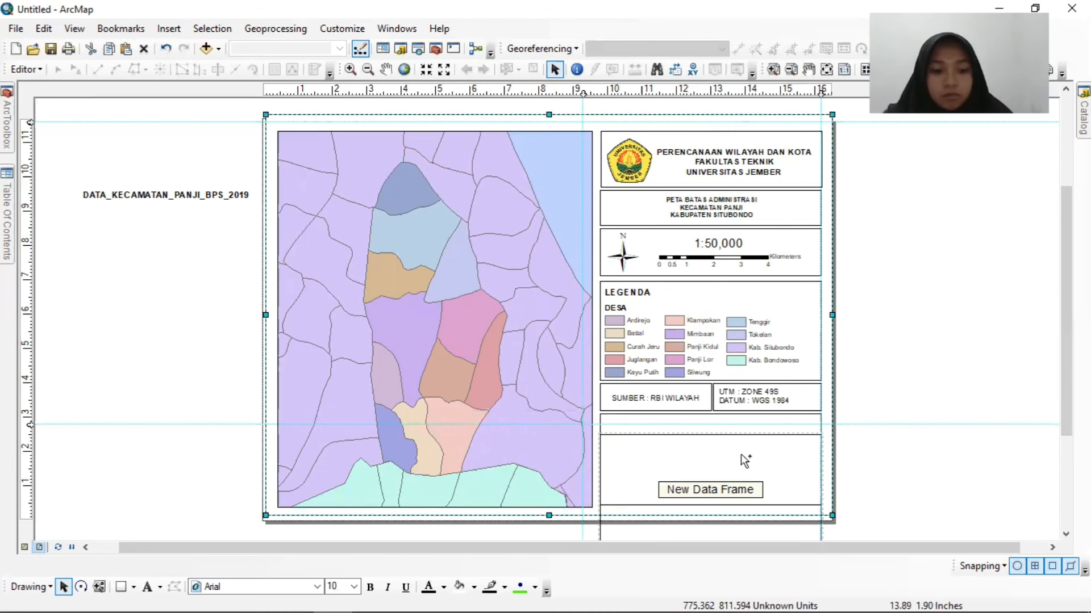
pyautogui.hotkey('ctrl', 'z')
# Lower the horizontal guide to the page border's bottom edge and fit the new data frame inside the bottom box, leaving a title strip above.
pyautogui.click(737, 460)
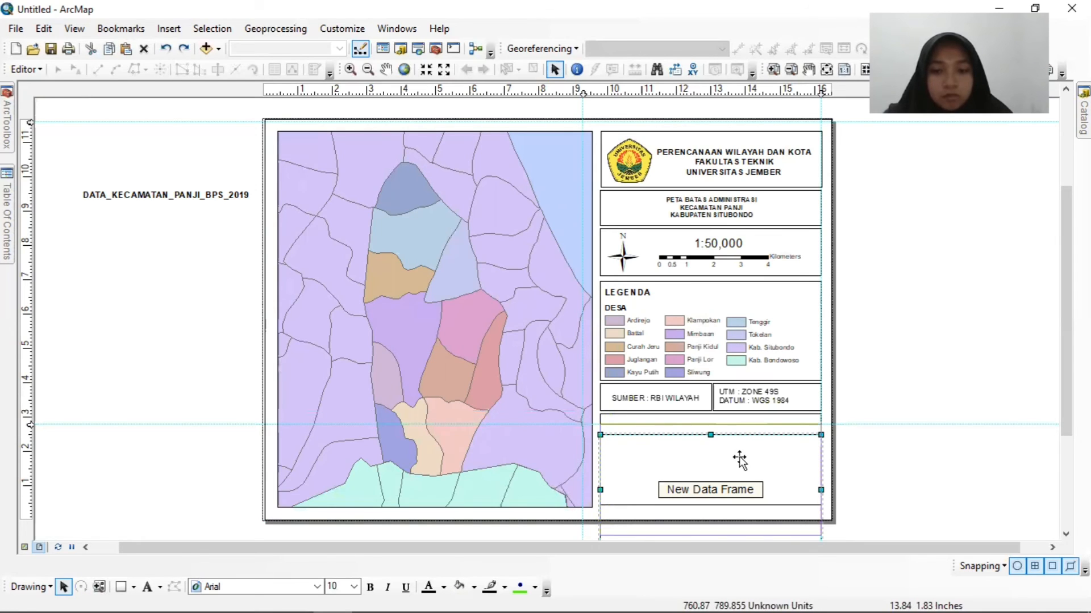
pyautogui.moveTo(739, 460); pyautogui.dragTo(740, 463)
pyautogui.moveTo(29, 425); pyautogui.dragTo(29, 520)
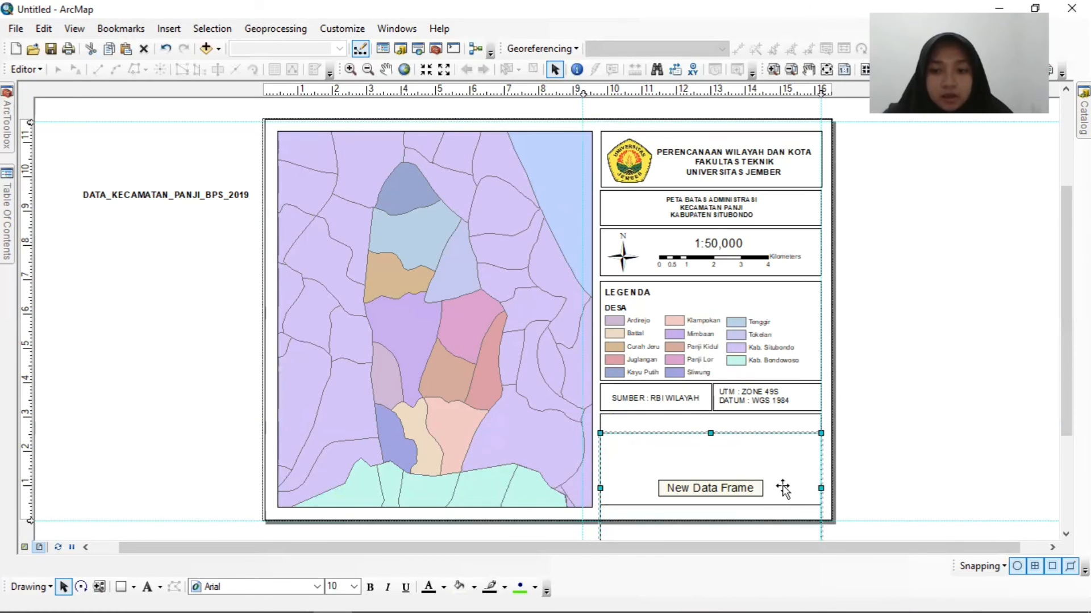
pyautogui.moveTo(779, 476); pyautogui.dragTo(707, 503)
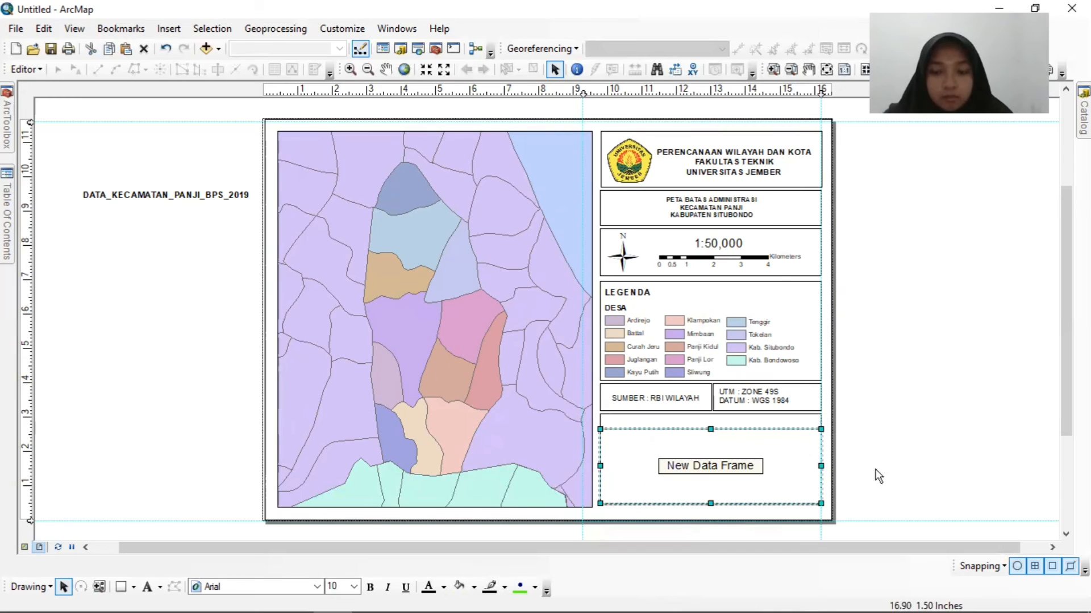
pyautogui.click(949, 430)
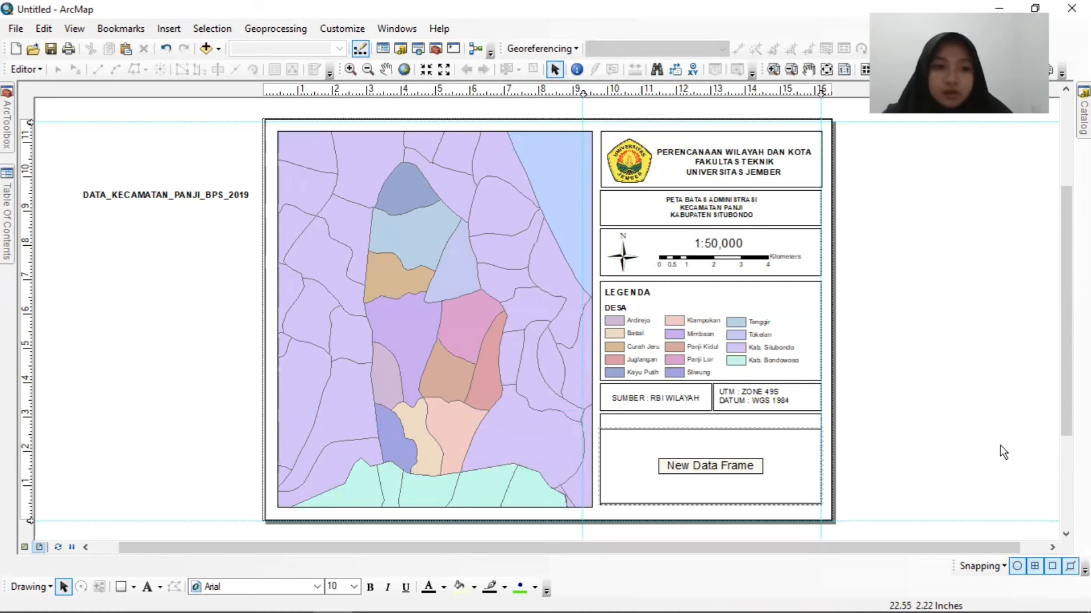
# Add DATA_KECAMATAN_PANJI_BPS_2019.shp, Batas_Admin_Situbondo.shp and Batas_Admin_Bondowoso.shp to the new data frame.
pyautogui.moveTo(1084, 116)
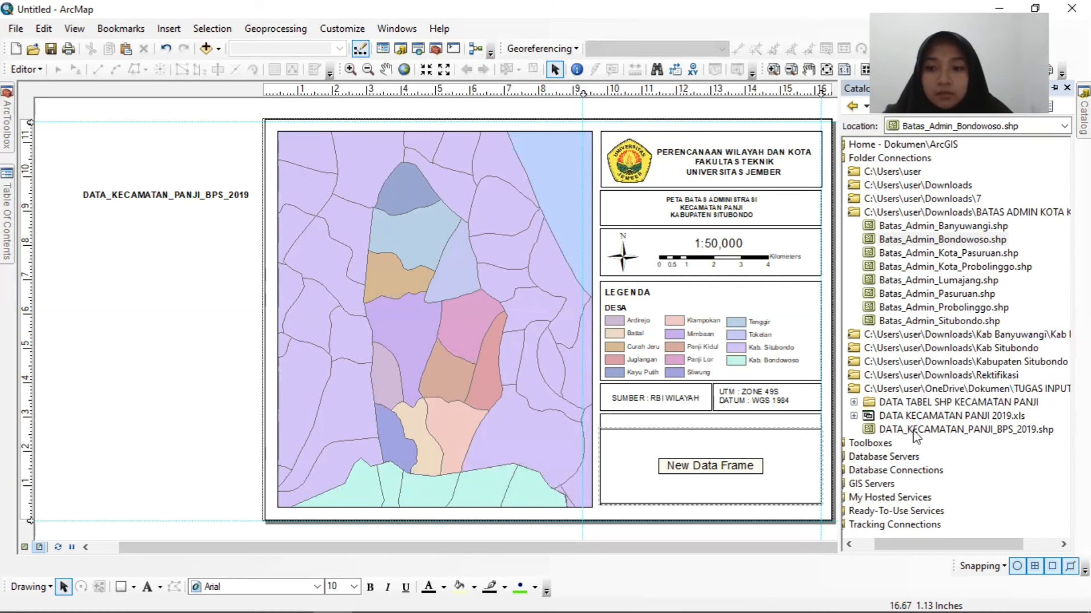
pyautogui.moveTo(914, 436)
pyautogui.mouseDown()
pyautogui.moveTo(12, 243)
pyautogui.moveTo(64, 421)
pyautogui.mouseUp()
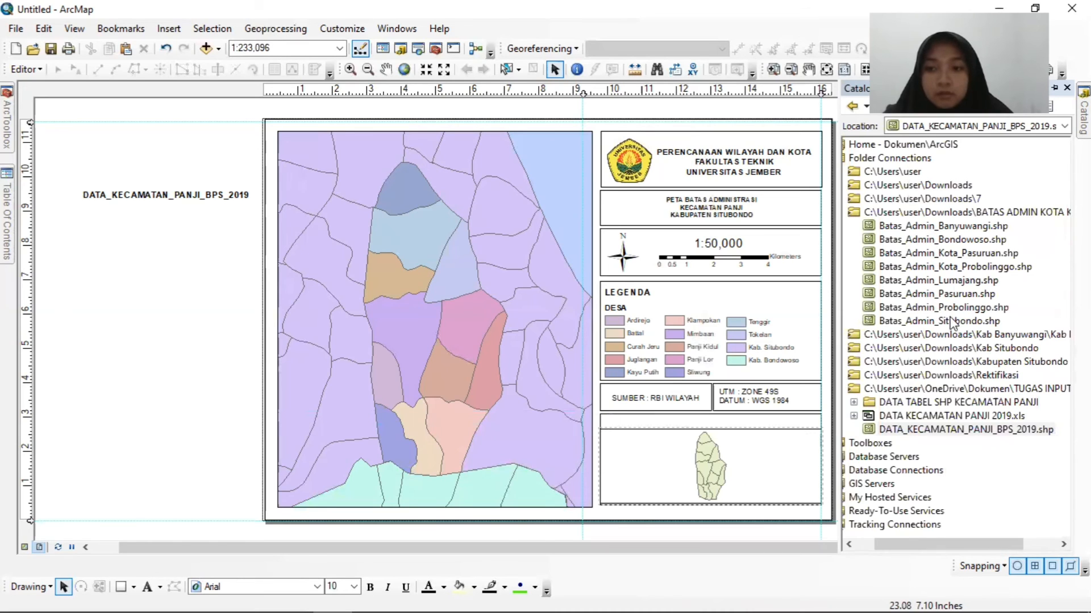
pyautogui.moveTo(952, 323)
pyautogui.mouseDown()
pyautogui.moveTo(630, 343)
pyautogui.moveTo(8, 263)
pyautogui.moveTo(84, 447)
pyautogui.mouseUp()
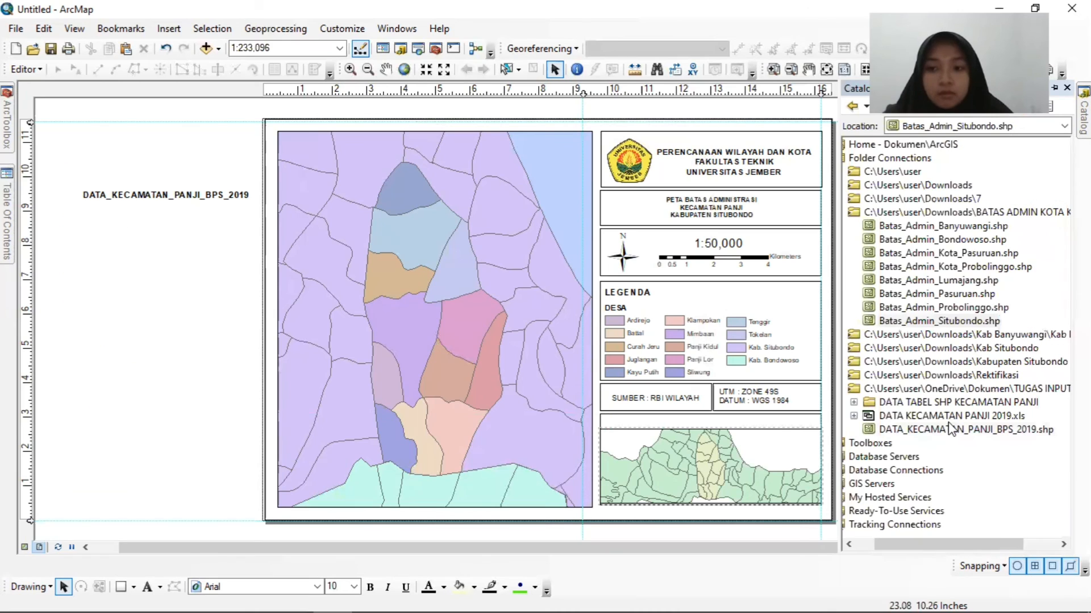
pyautogui.moveTo(935, 240); pyautogui.dragTo(59, 475)
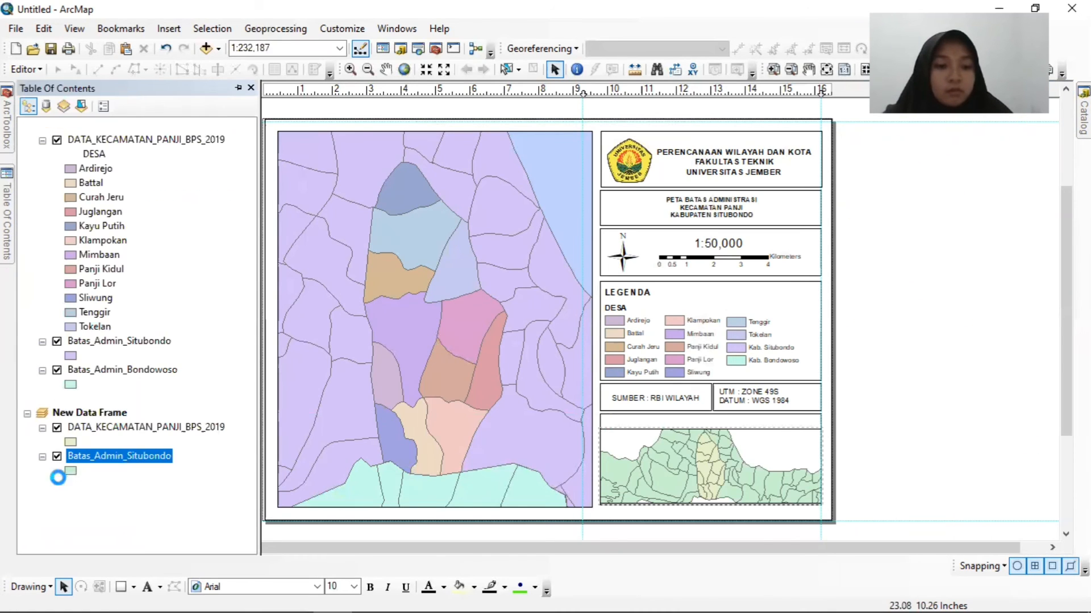
# Select the inset data frame and pan its map slightly to adjust the area shown.
pyautogui.click(715, 473)
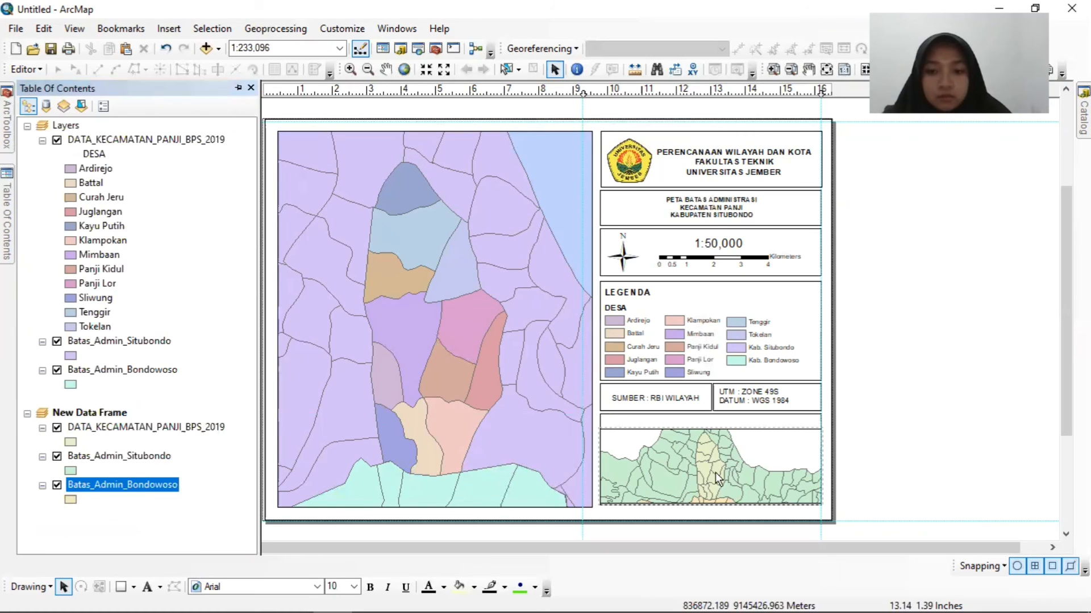
pyautogui.click(386, 69)
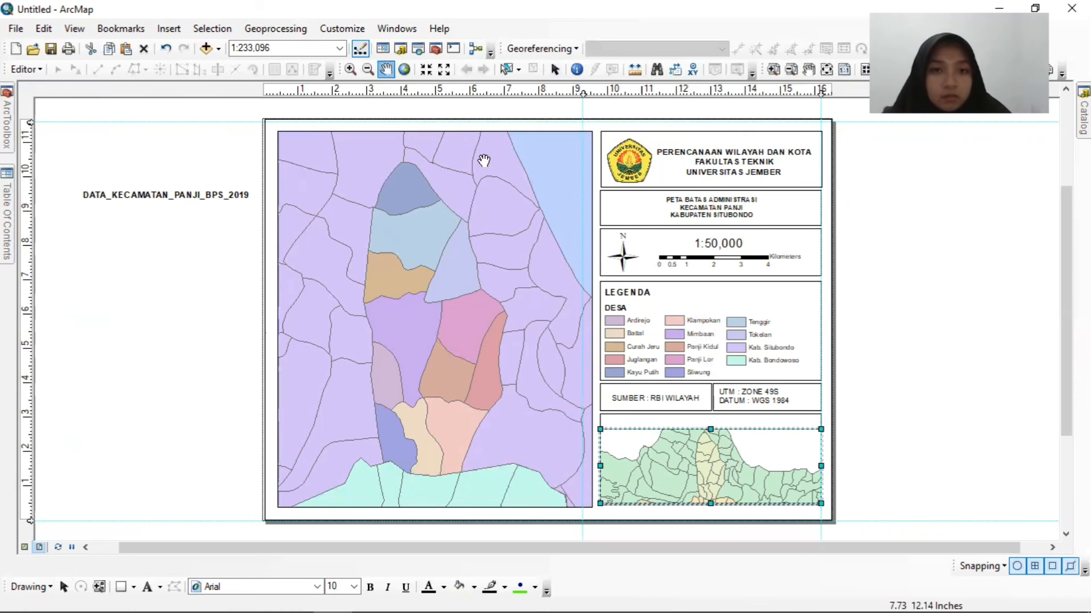
pyautogui.moveTo(730, 469); pyautogui.dragTo(733, 477)
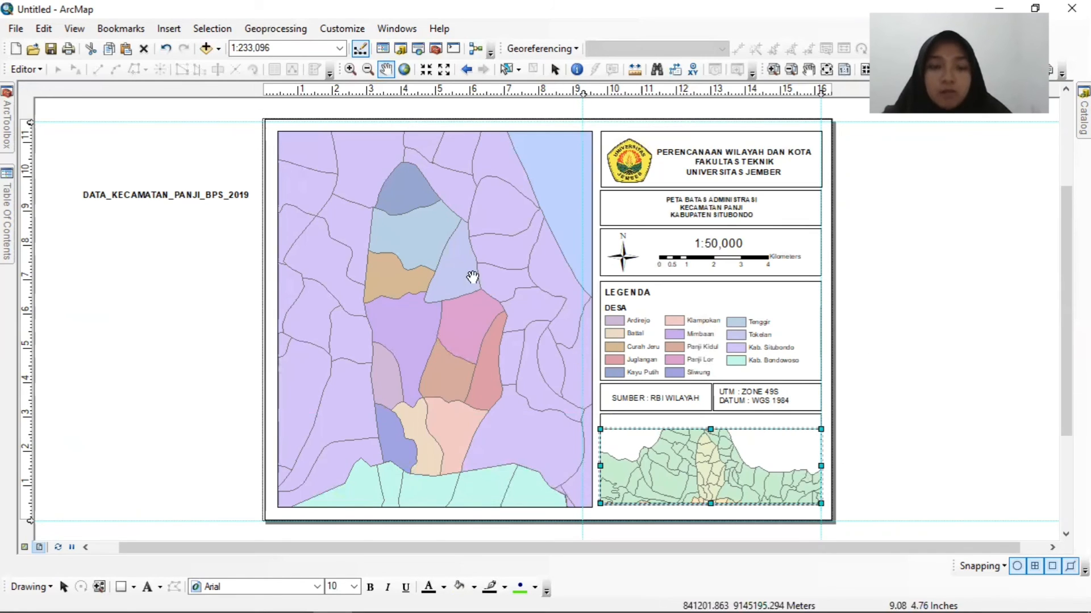
# Insert the text "PETA INSET" in the empty strip above the inset data frame.
pyautogui.click(167, 32)
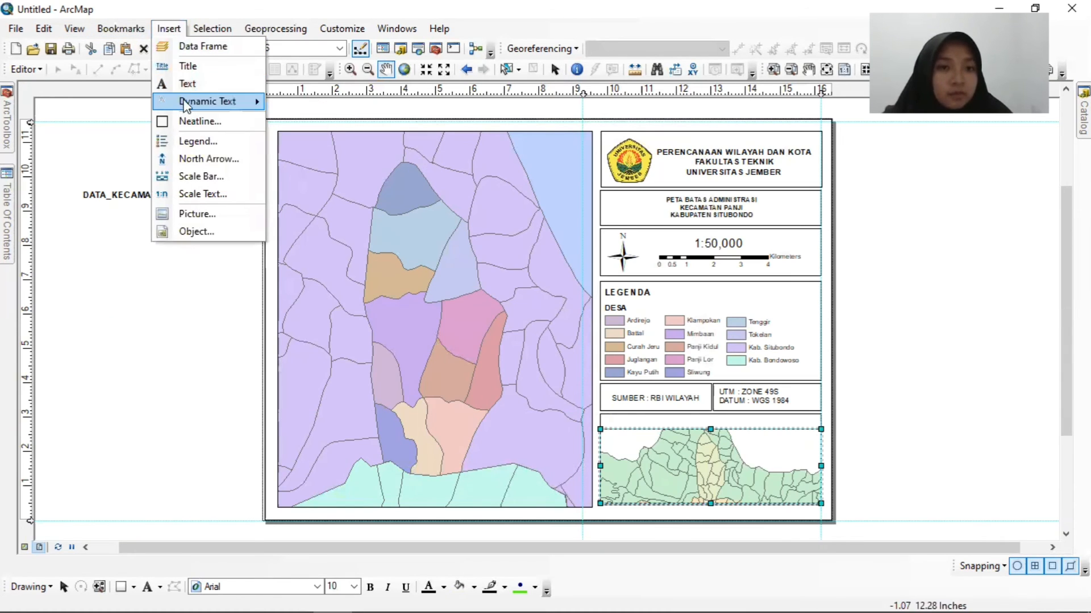
pyautogui.click(180, 84)
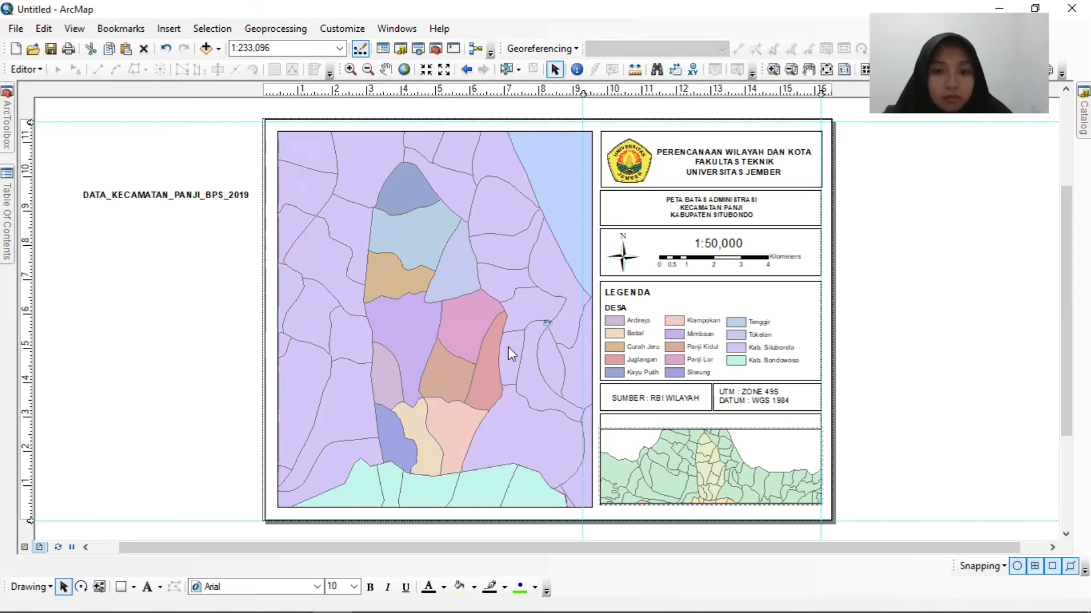
pyautogui.moveTo(547, 329); pyautogui.dragTo(723, 423)
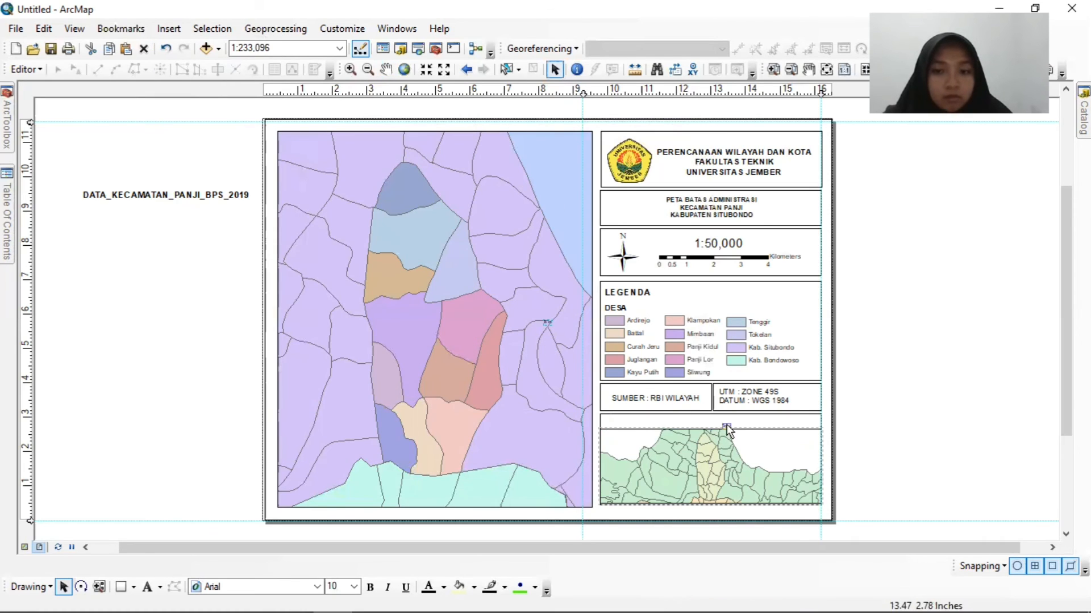
pyautogui.rightClick(723, 423)
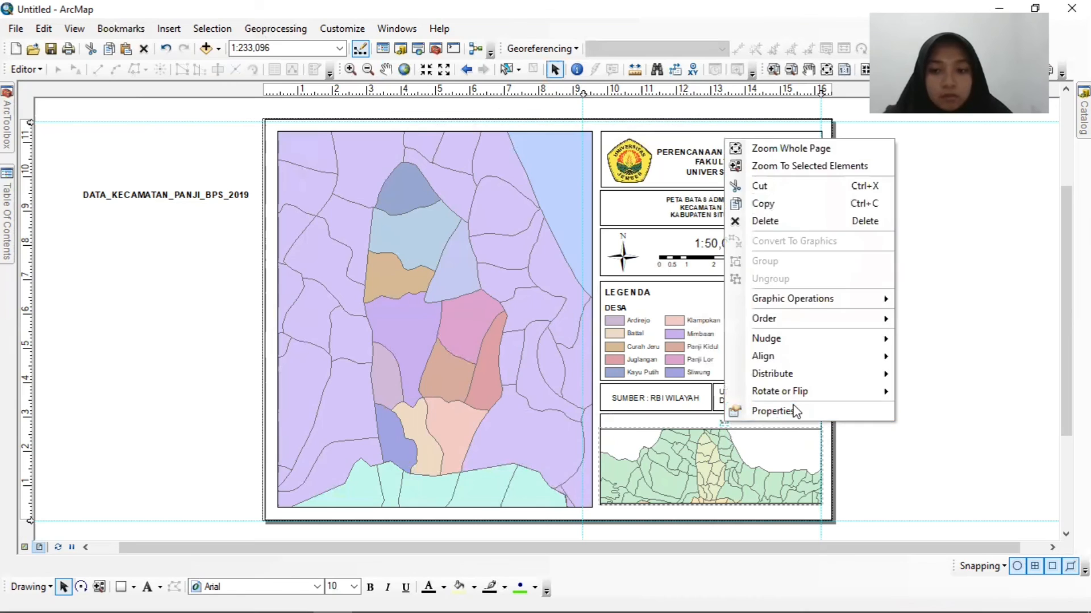
pyautogui.click(773, 410)
pyautogui.write('PETA')
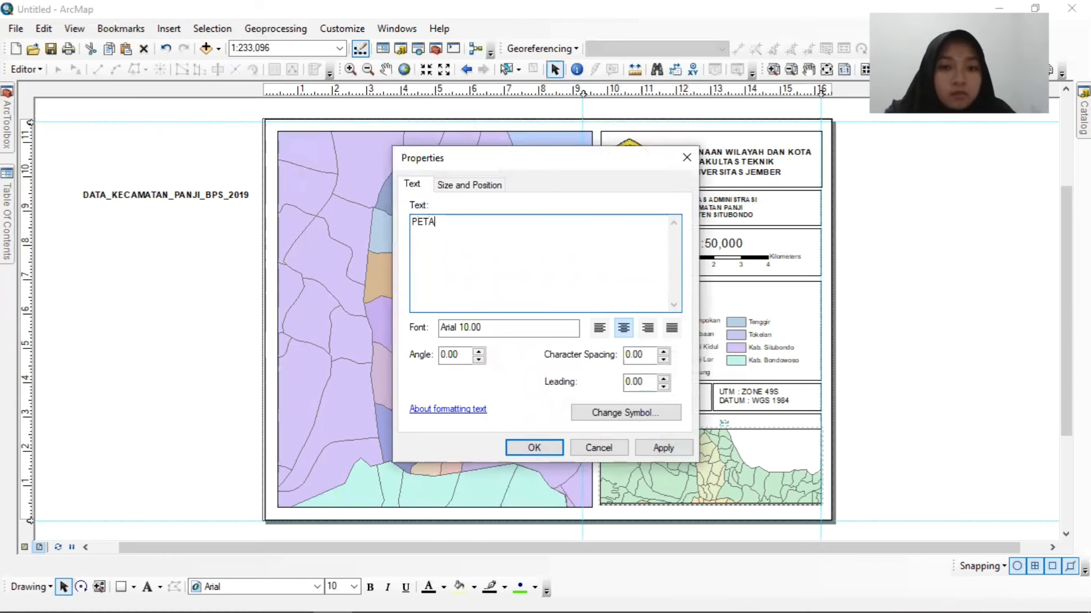
pyautogui.write(' INSET')
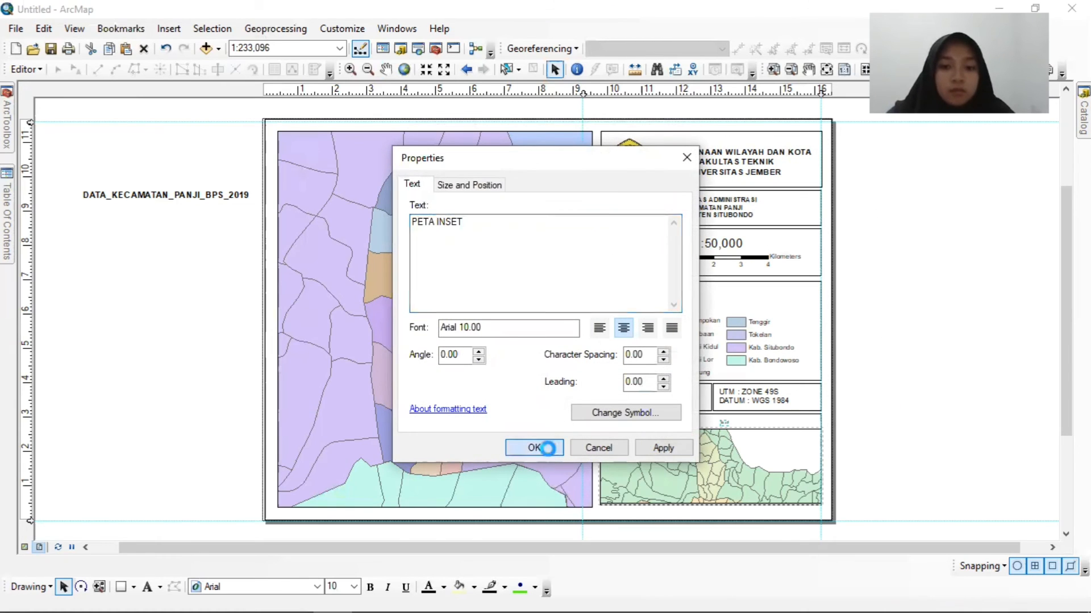
pyautogui.click(534, 448)
# Set the PETA INSET text to Arial size 16 and nudge it left to centre it in its strip.
pyautogui.rightClick(716, 423)
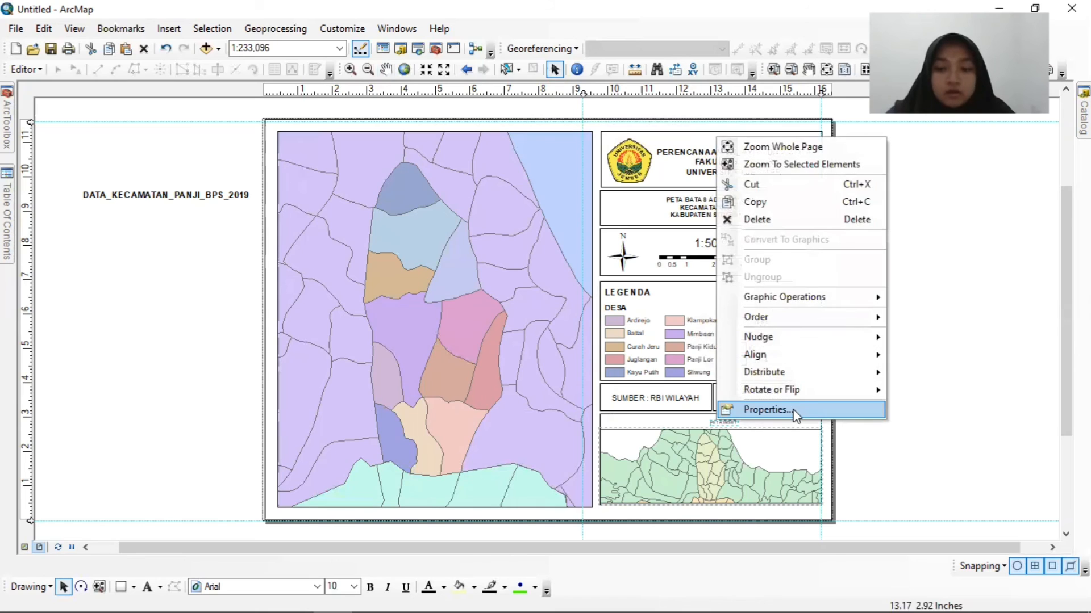
pyautogui.click(766, 410)
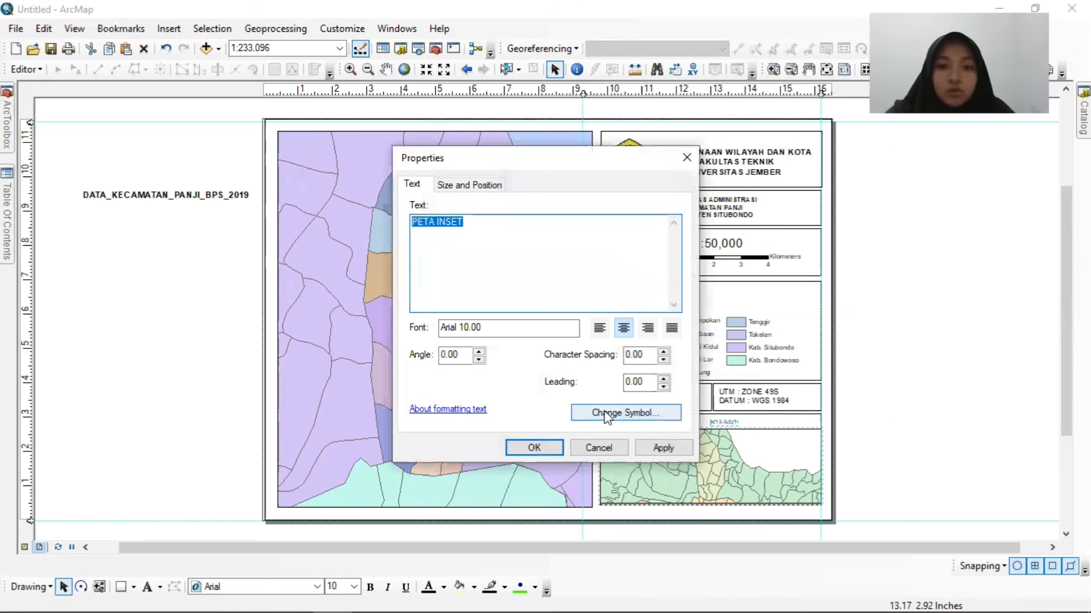
pyautogui.click(607, 415)
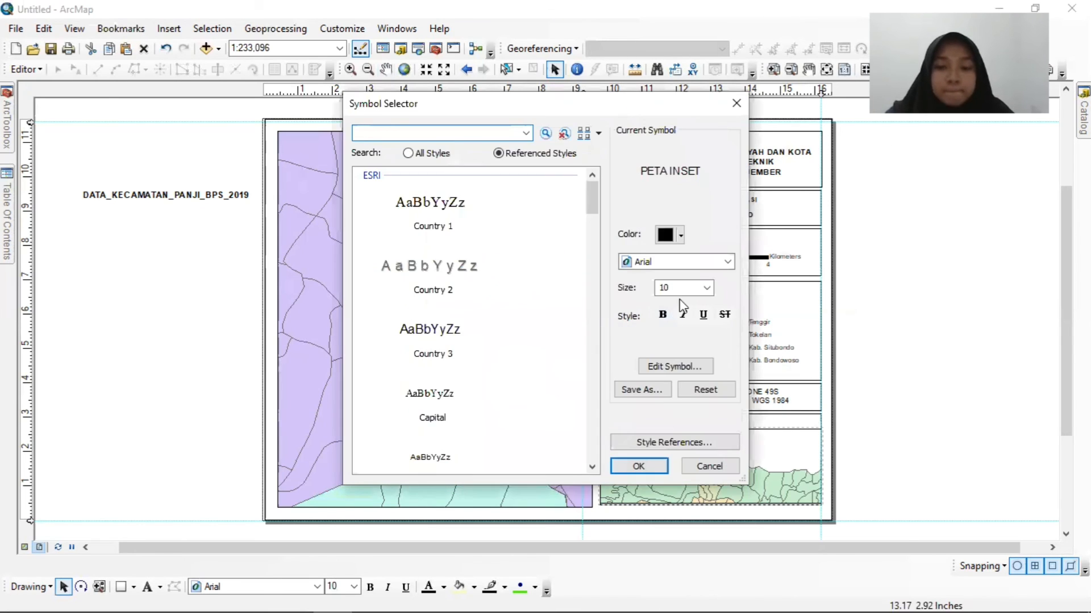
pyautogui.click(706, 288)
pyautogui.click(676, 346)
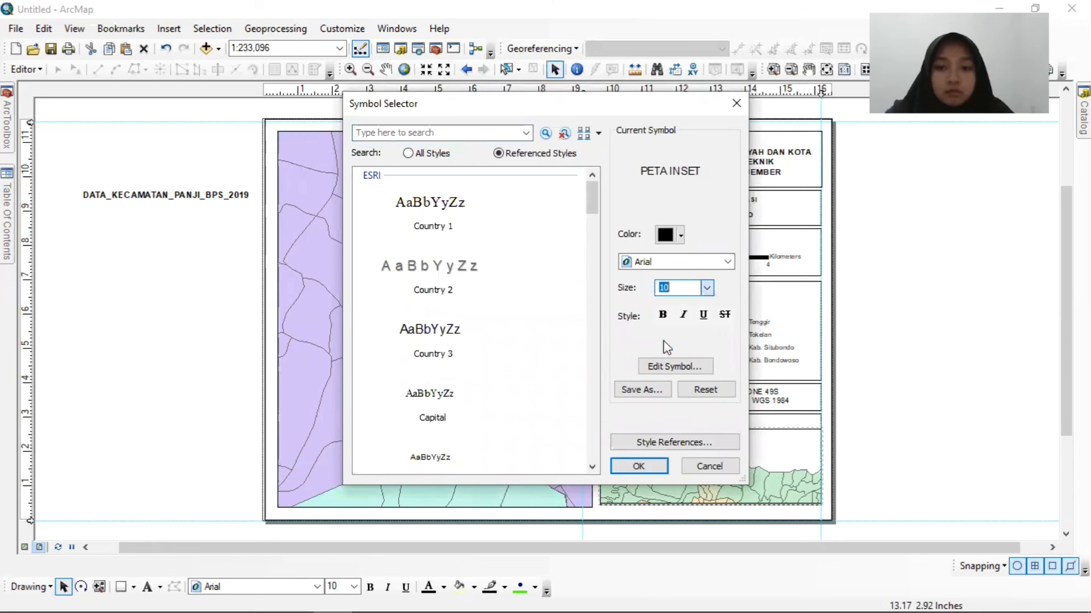
pyautogui.click(639, 466)
pyautogui.click(527, 449)
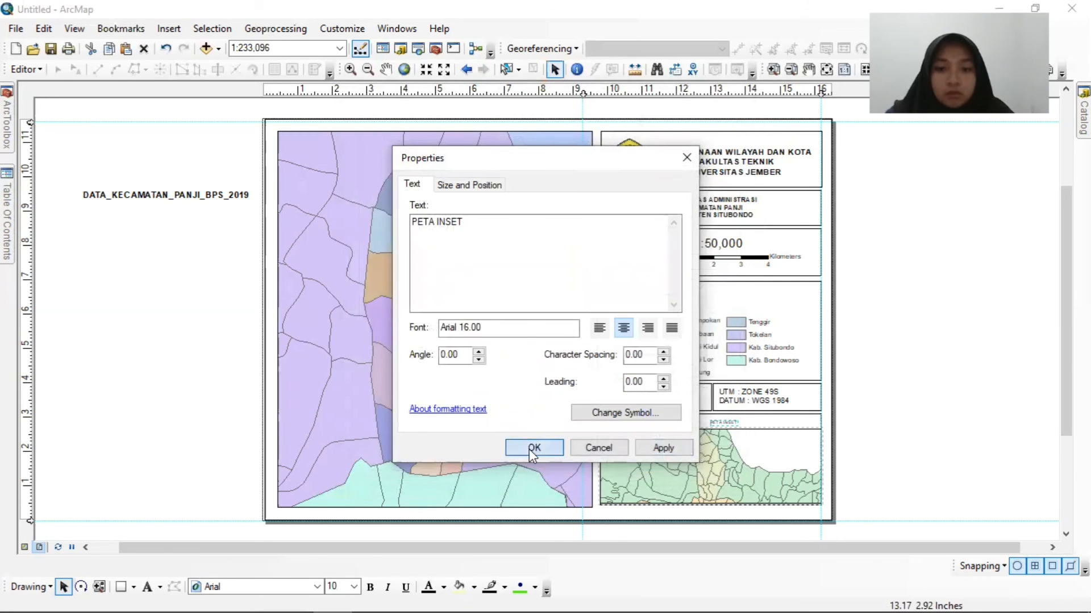
pyautogui.press('Left')
pyautogui.press('Left')
pyautogui.press('Left')
pyautogui.press('Left')
pyautogui.press('Left')
pyautogui.press('Left')
pyautogui.press('Left')
pyautogui.press('Left')
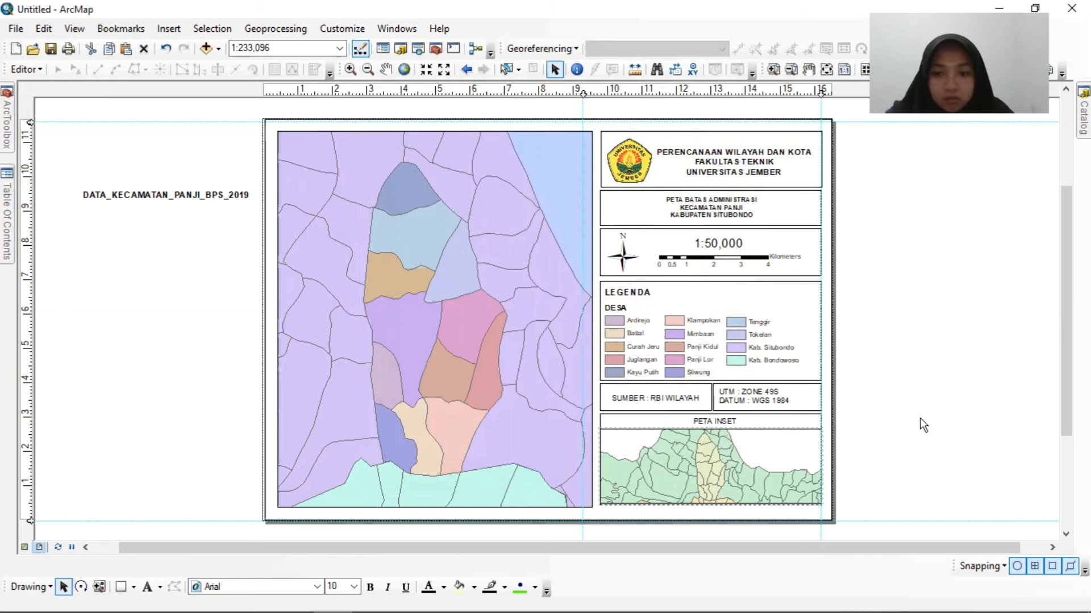
# Narrow the inset data frame slightly on both sides and move the right vertical guide out to the page border's right edge.
pyautogui.click(750, 462)
pyautogui.moveTo(600, 464); pyautogui.dragTo(604, 464)
pyautogui.moveTo(819, 466); pyautogui.dragTo(813, 467)
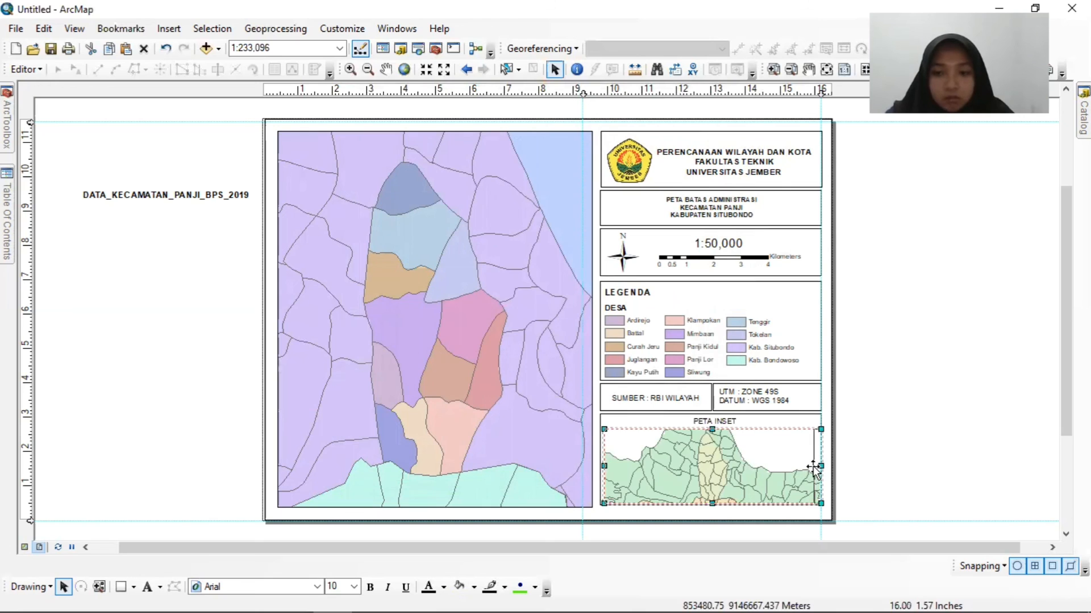
pyautogui.moveTo(820, 92); pyautogui.dragTo(832, 93)
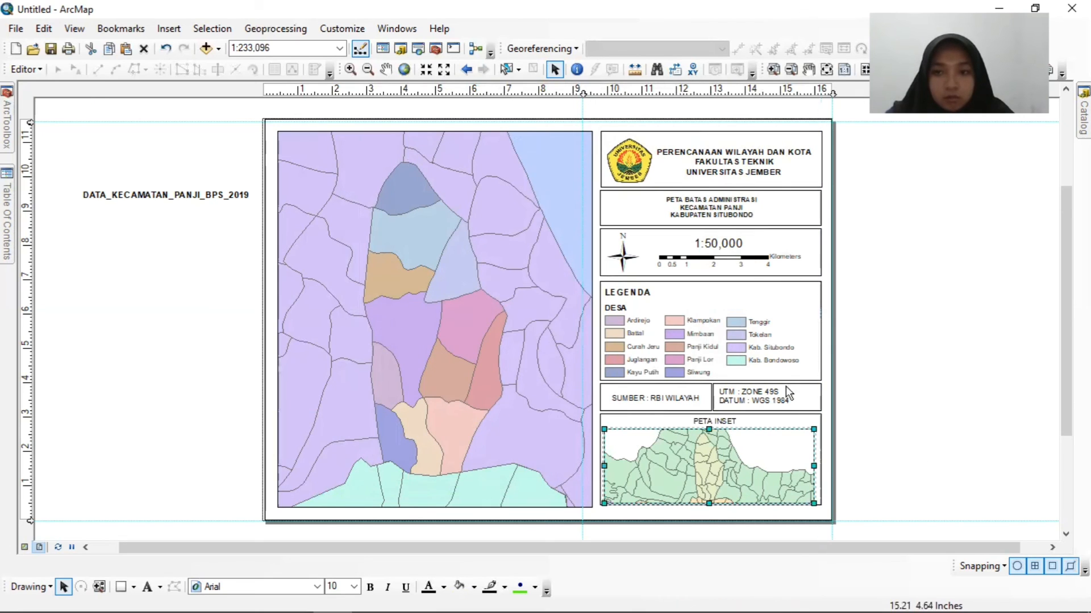
# Pull the bottom box's right edge in slightly and extend the inset data frame's right edge a little toward it.
pyautogui.click(794, 421)
pyautogui.moveTo(821, 460); pyautogui.dragTo(820, 461)
pyautogui.click(792, 519)
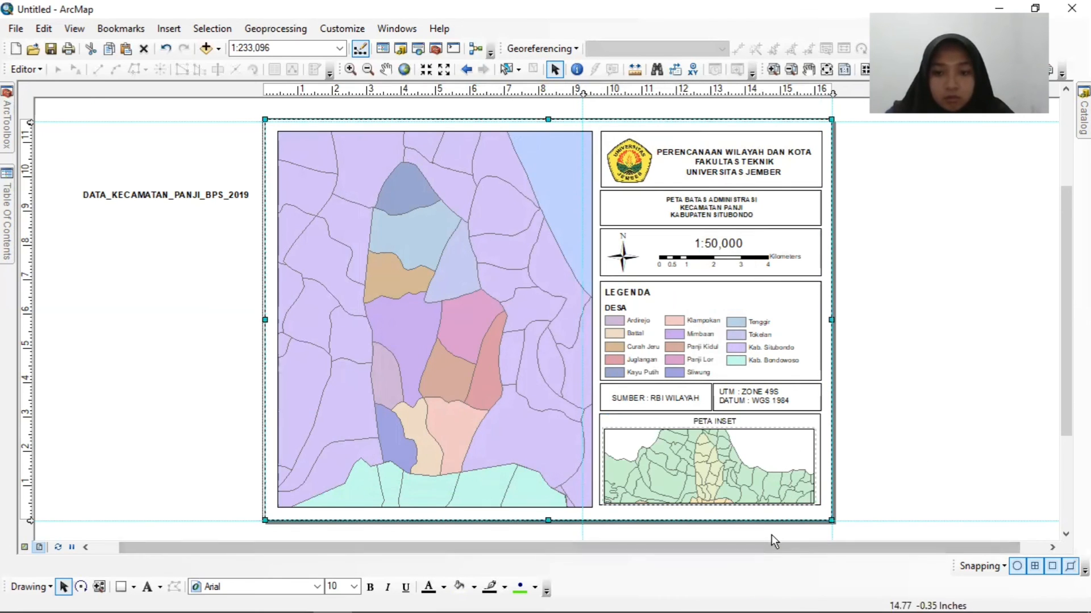
pyautogui.click(771, 534)
pyautogui.click(752, 473)
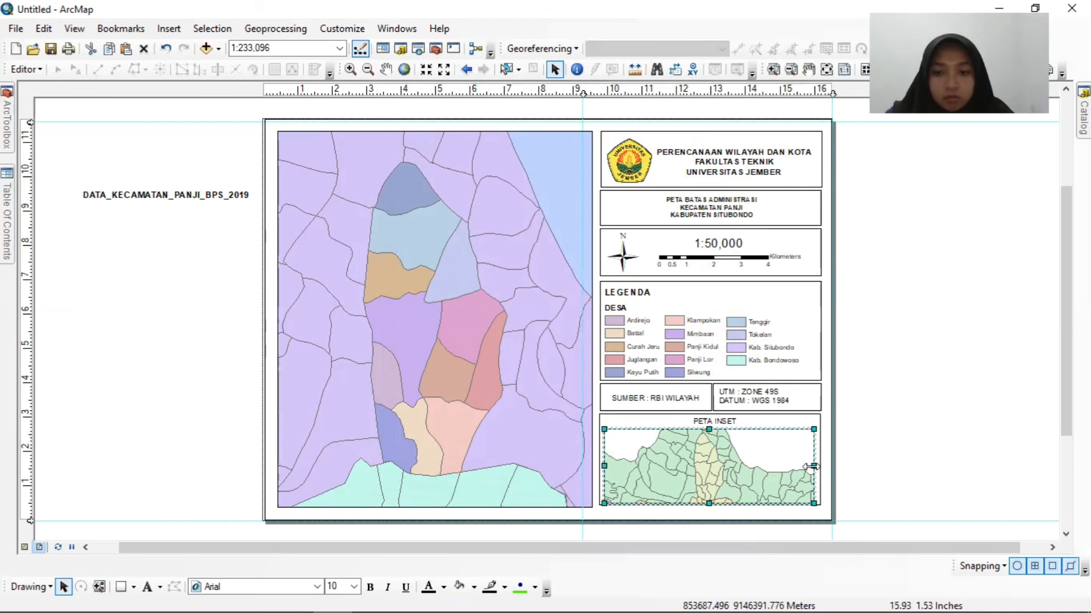
pyautogui.moveTo(812, 466); pyautogui.dragTo(816, 466)
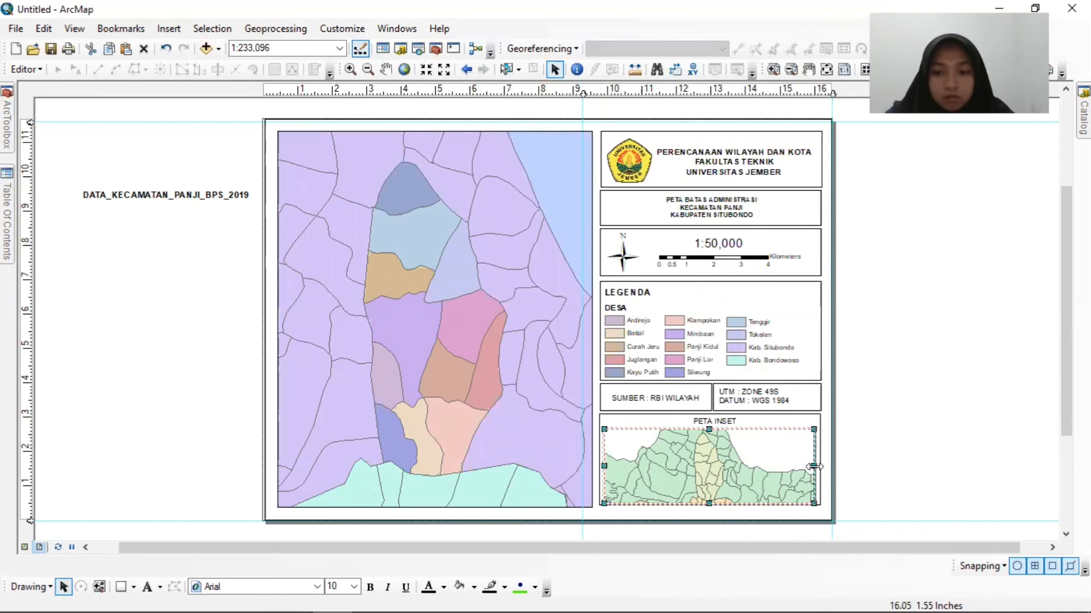
pyautogui.click(901, 433)
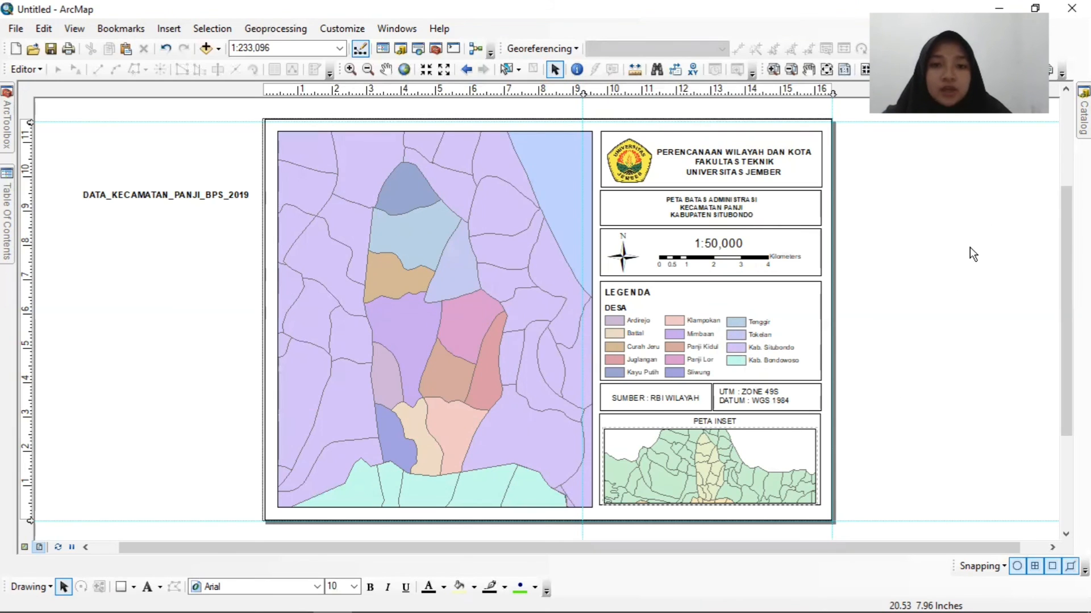
# Add a measured grid with grid lines and labels to the main data frame, keeping the default 2000 m intervals on both axes.
pyautogui.click(526, 176)
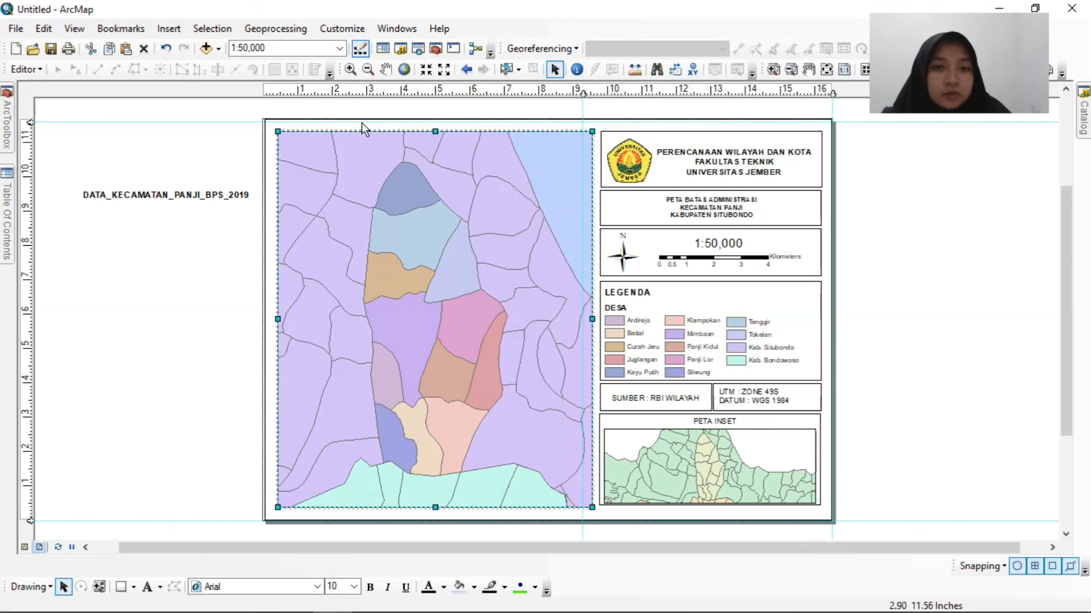
pyautogui.rightClick(531, 175)
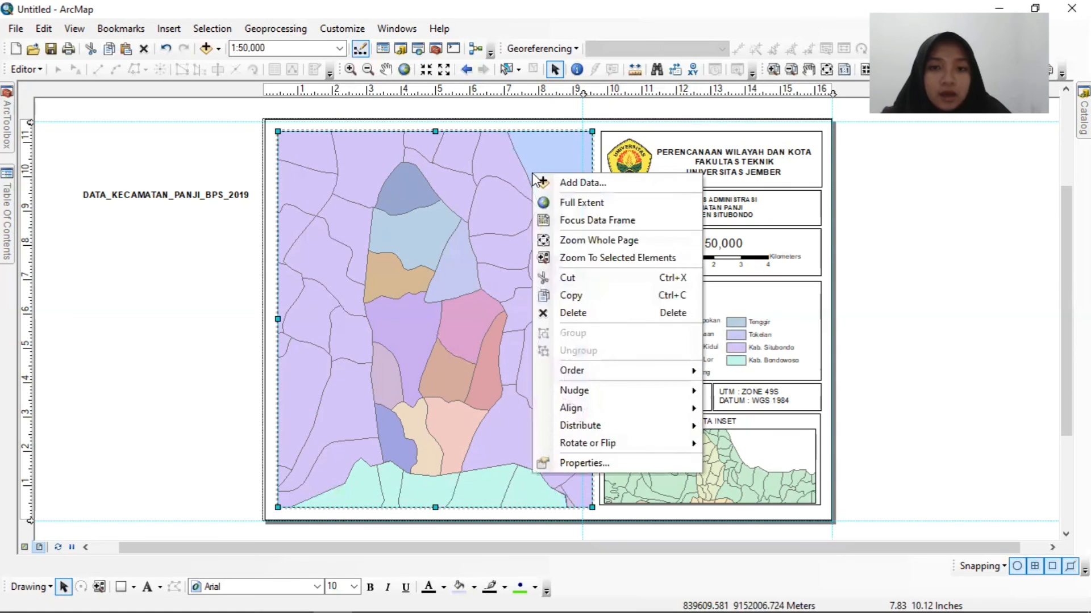
pyautogui.click(598, 462)
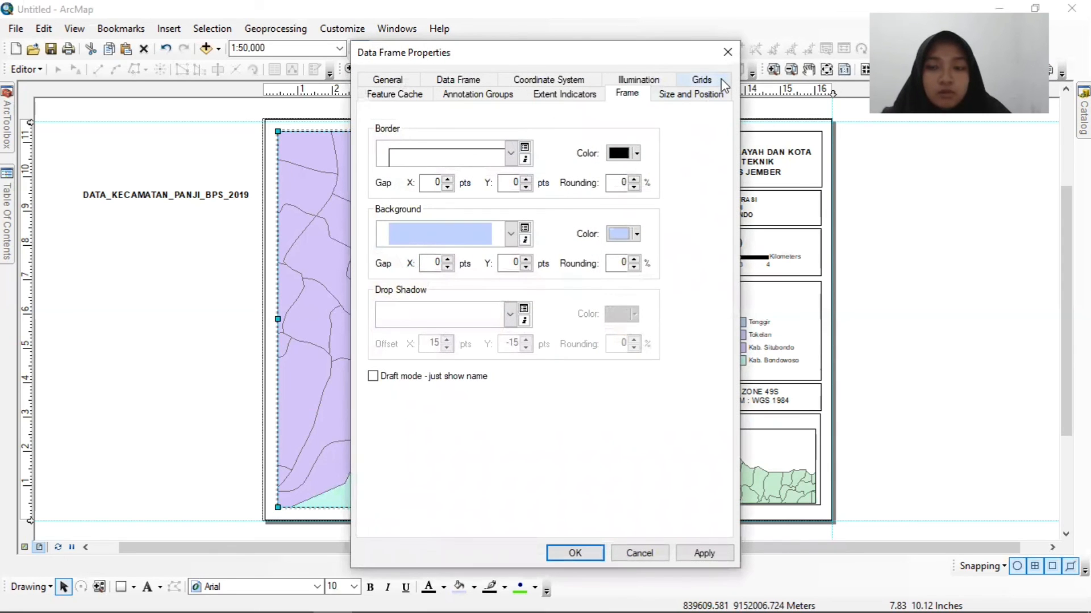
pyautogui.click(705, 80)
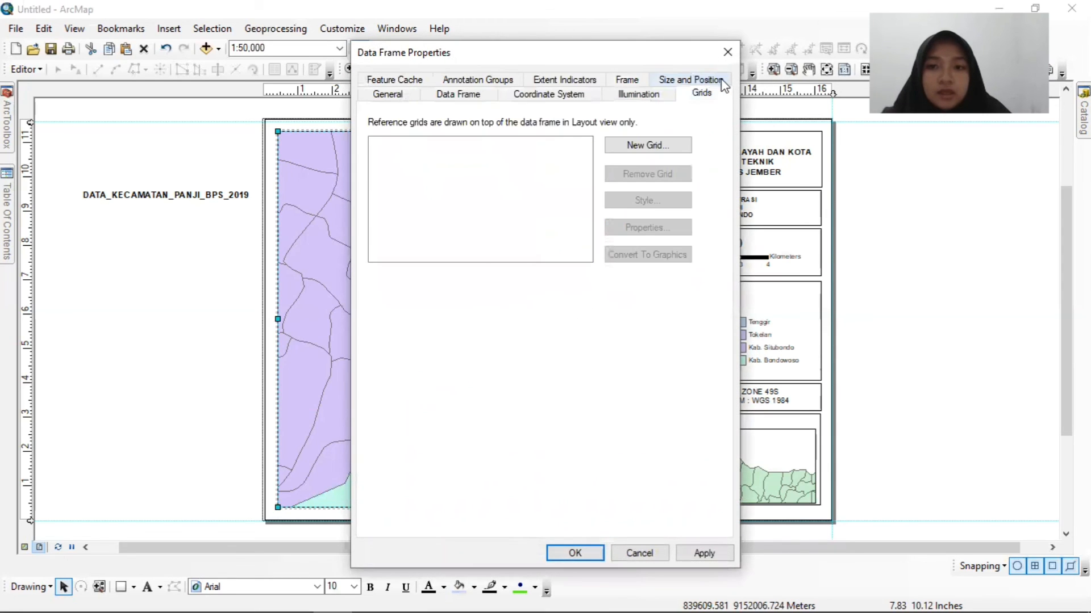
pyautogui.click(655, 147)
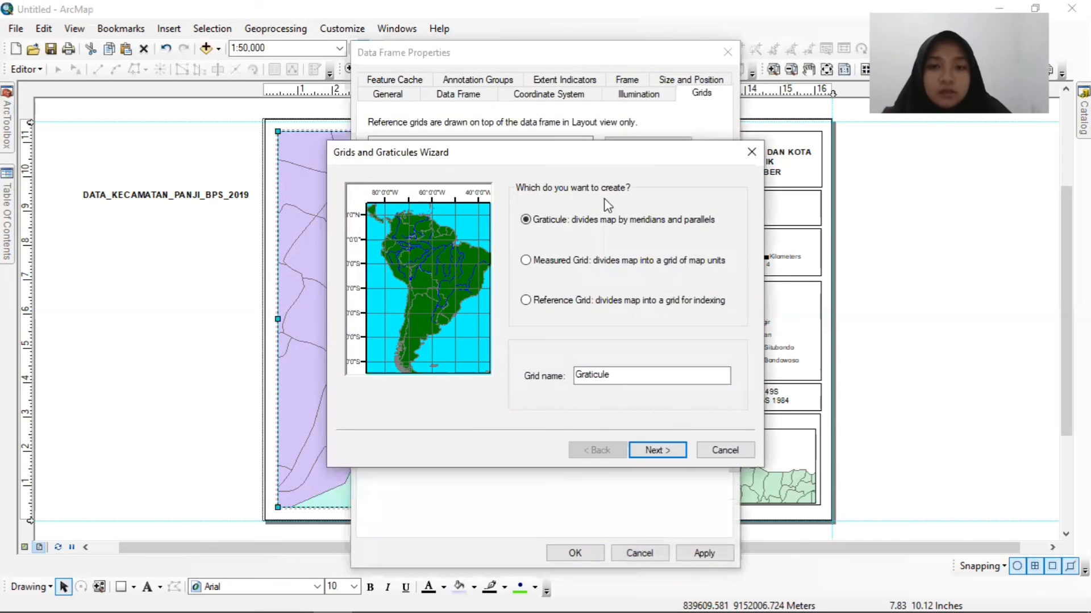
pyautogui.click(526, 262)
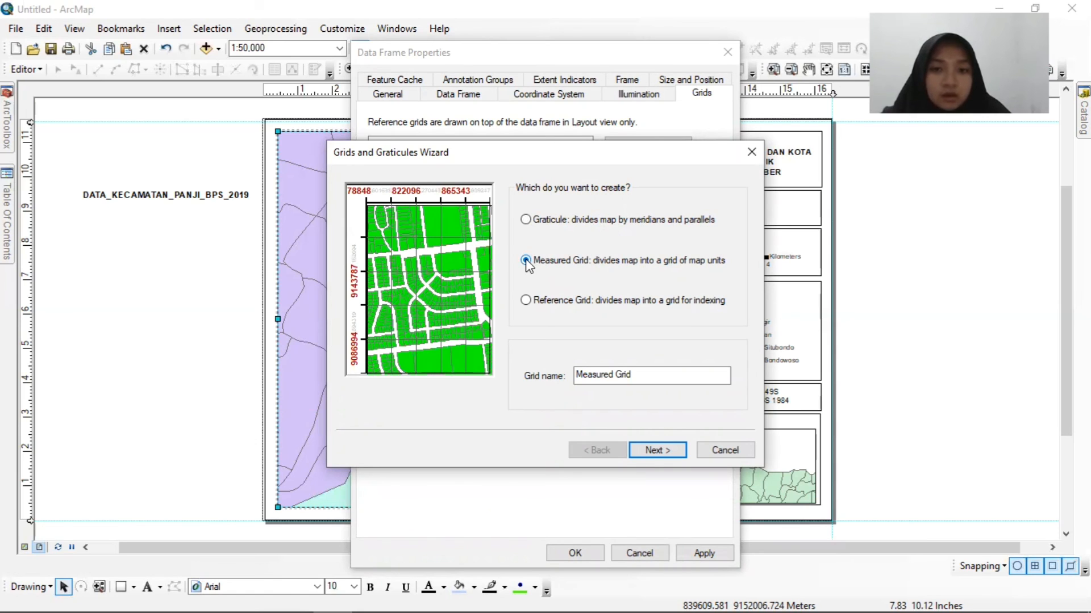
pyautogui.click(676, 449)
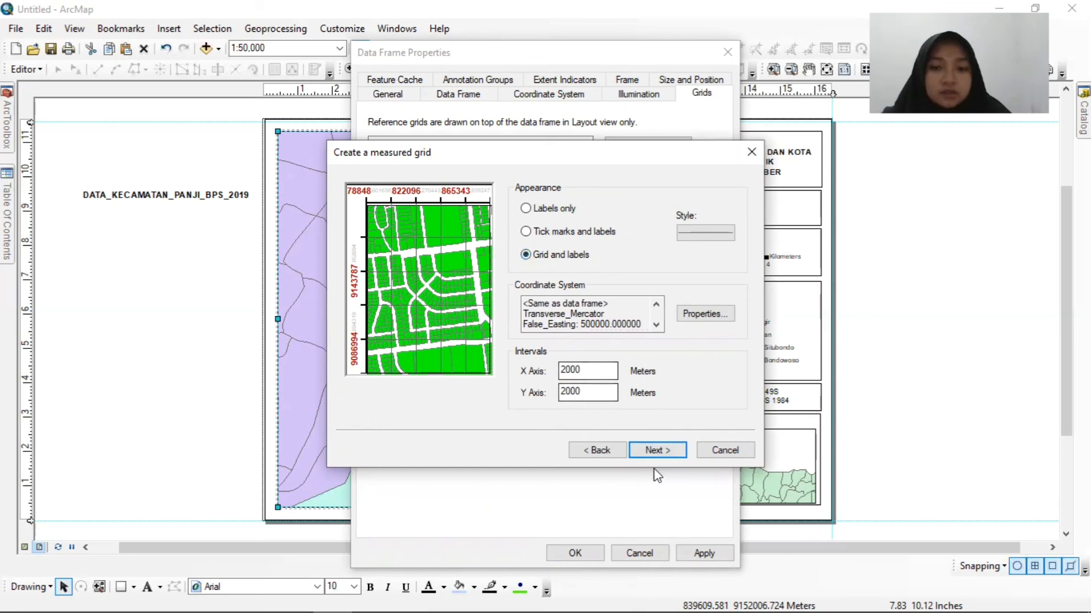
pyautogui.click(655, 451)
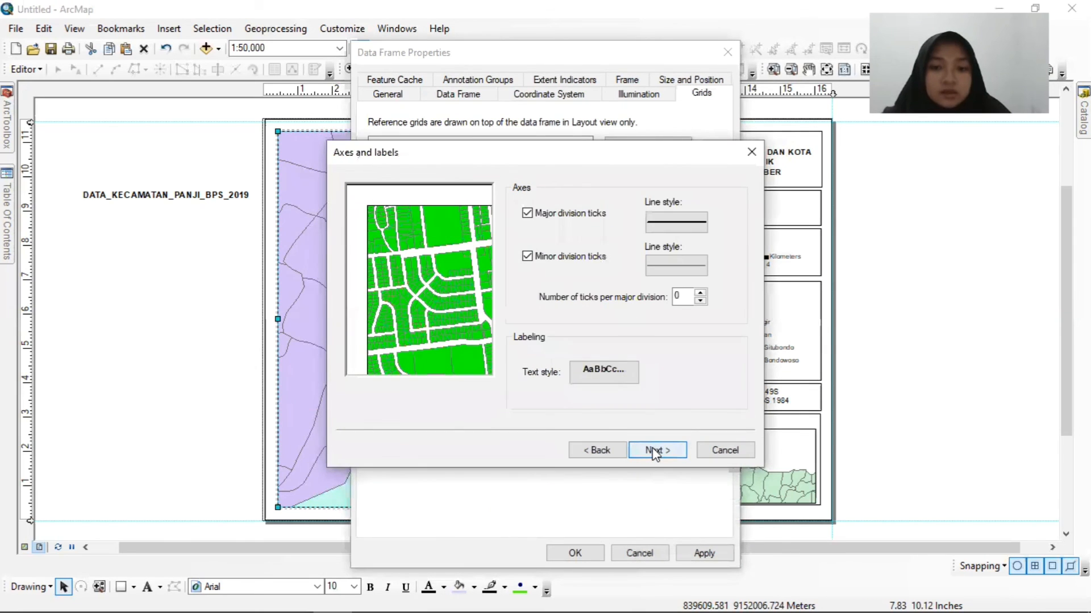
pyautogui.click(655, 451)
pyautogui.click(656, 450)
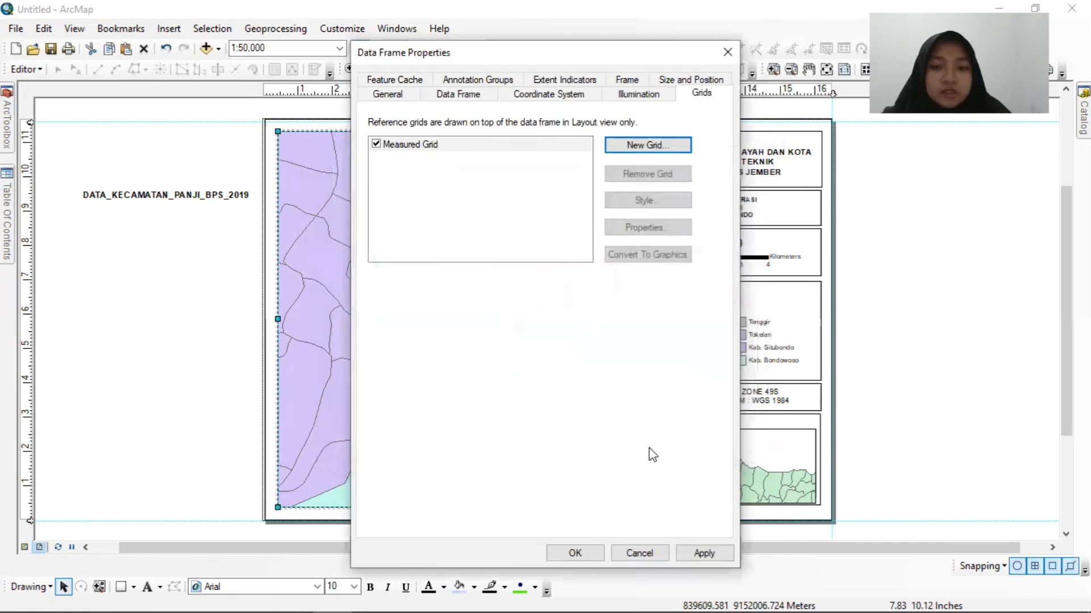
pyautogui.click(575, 553)
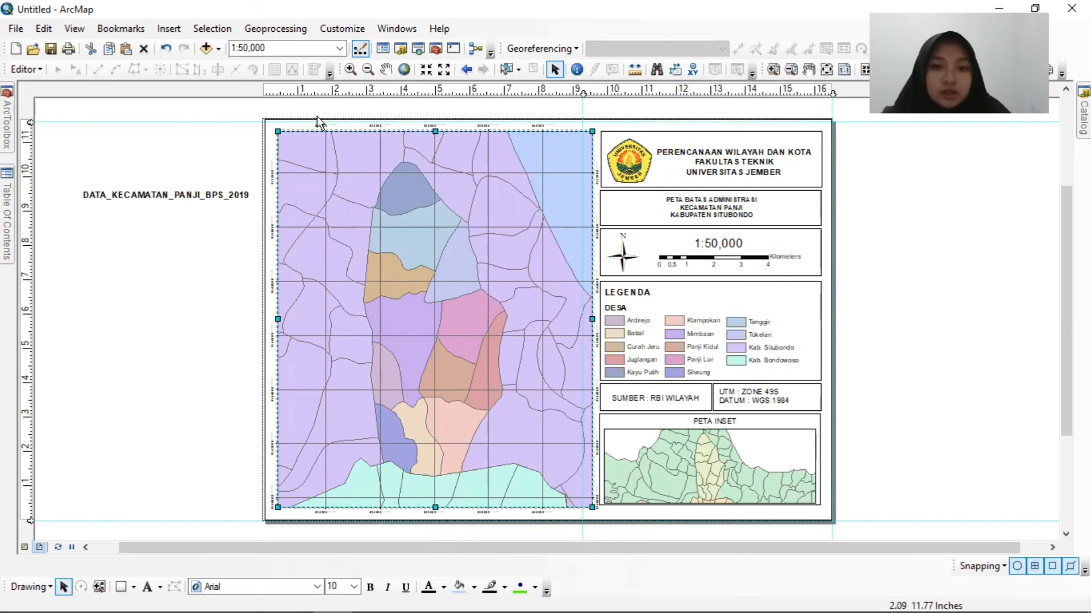
# Add a measured grid with grid lines and labels to the inset data frame, keeping the default 7000 m X and 2000 m Y intervals.
pyautogui.click(698, 463)
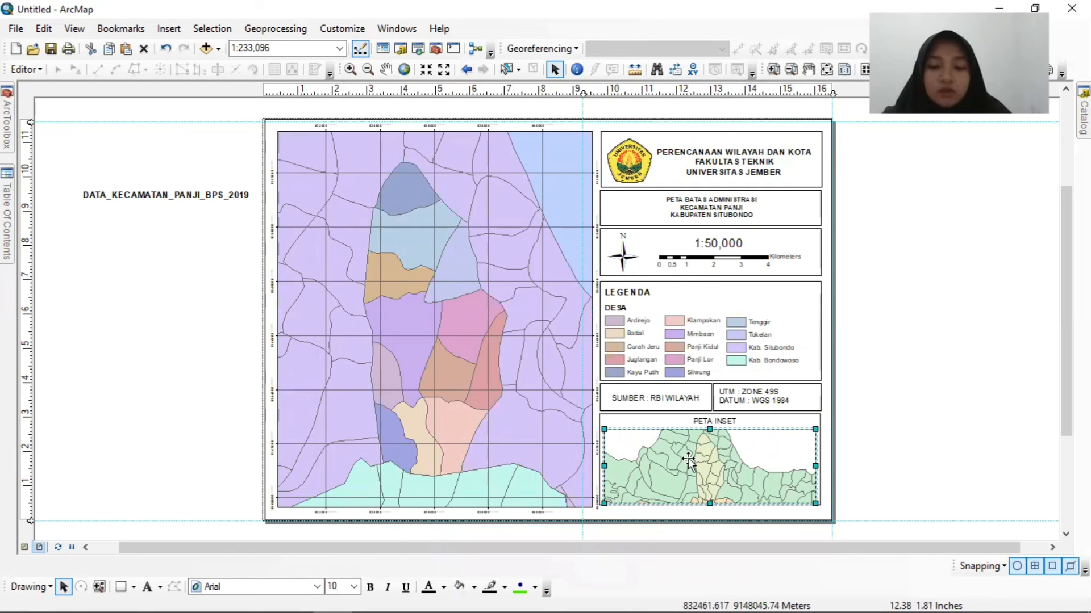
pyautogui.rightClick(691, 464)
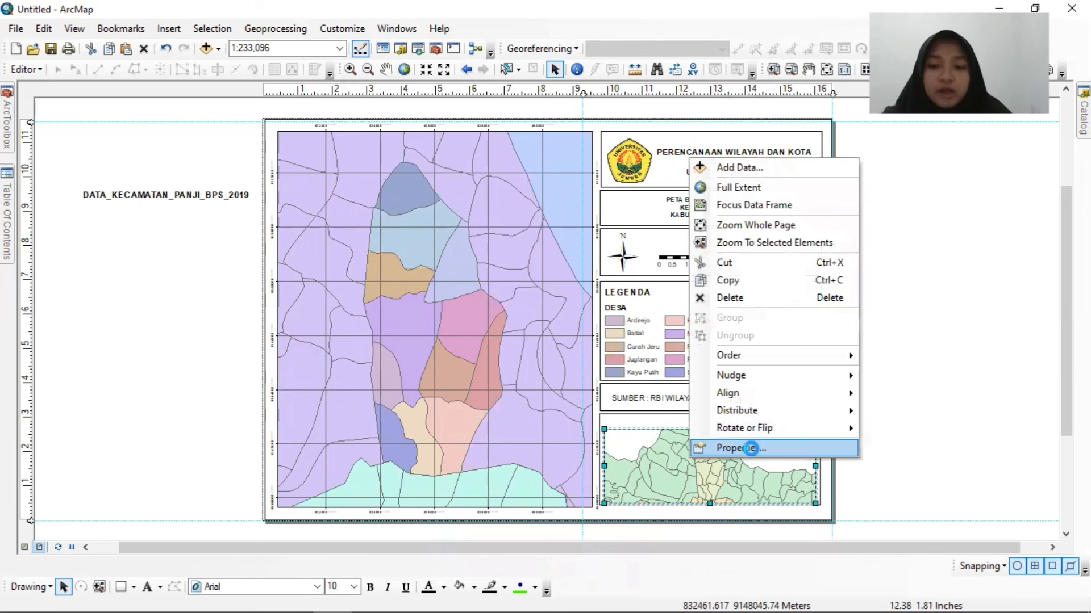
pyautogui.click(738, 448)
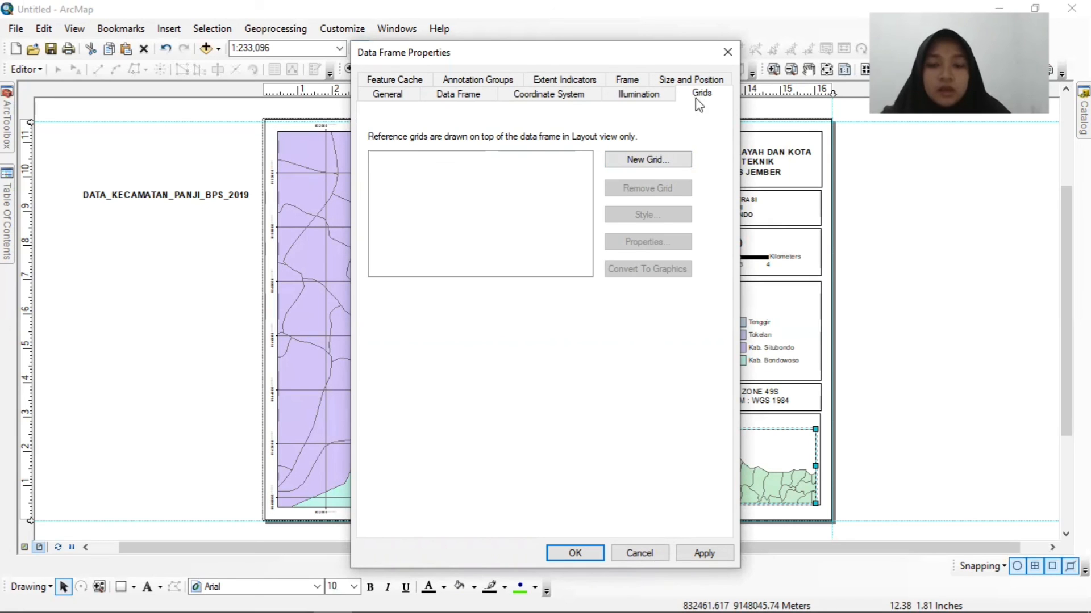
pyautogui.click(651, 161)
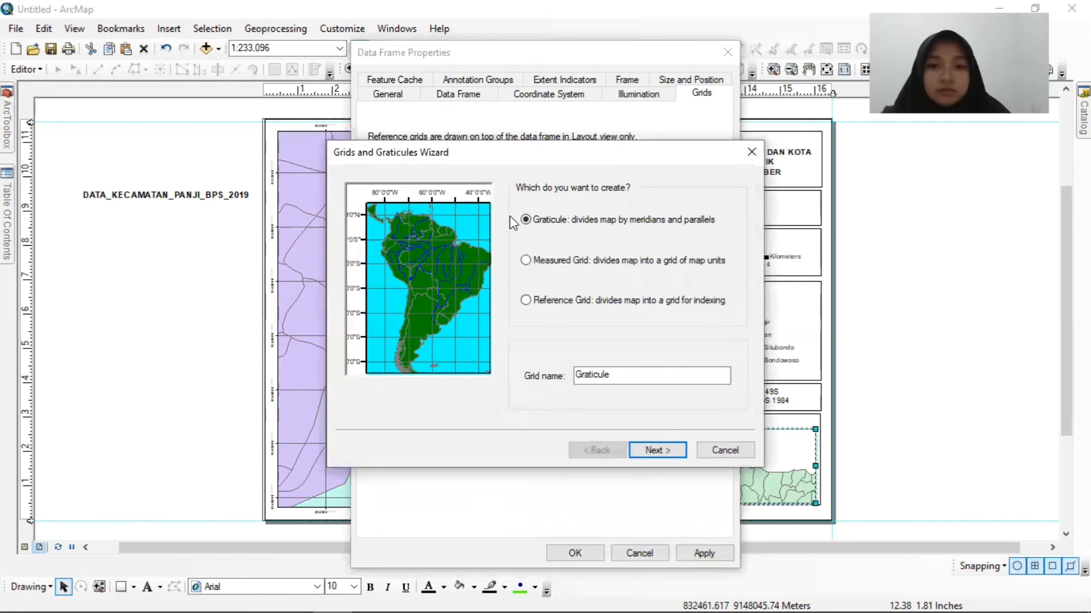
pyautogui.click(526, 261)
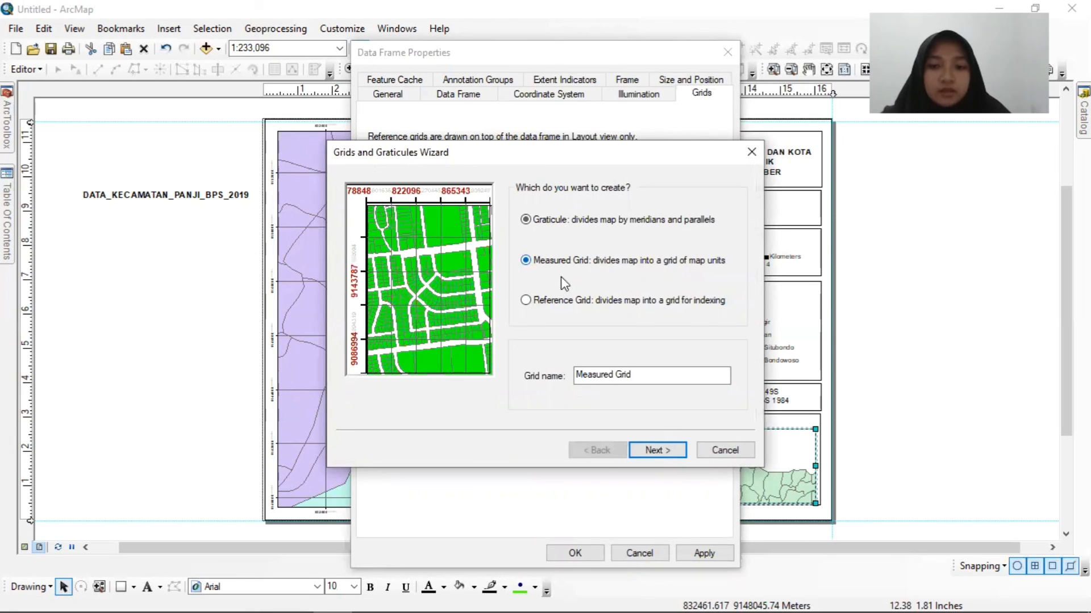
pyautogui.click(657, 450)
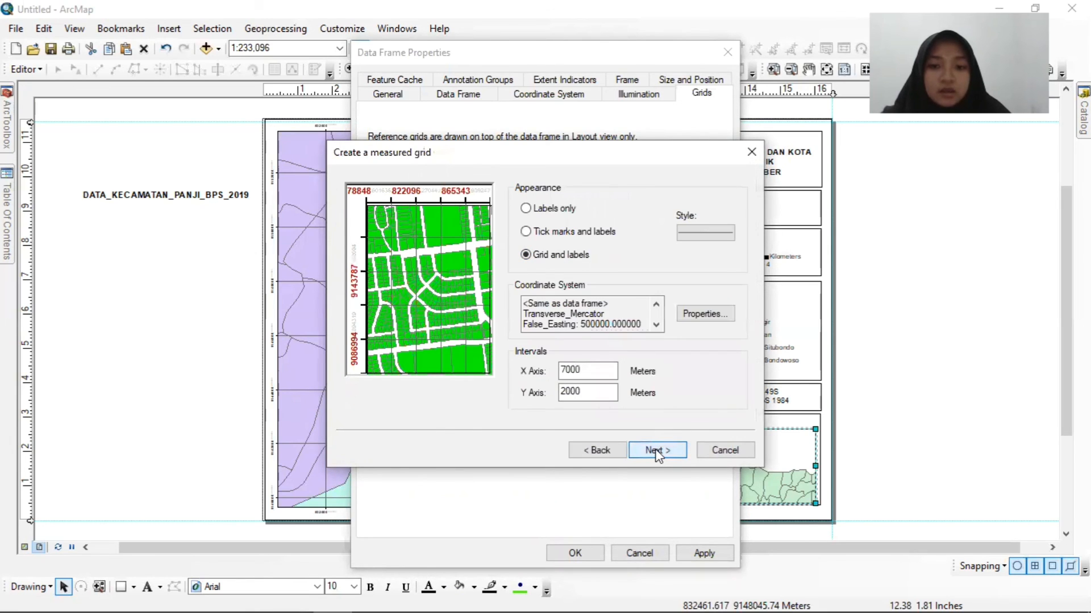
pyautogui.click(656, 451)
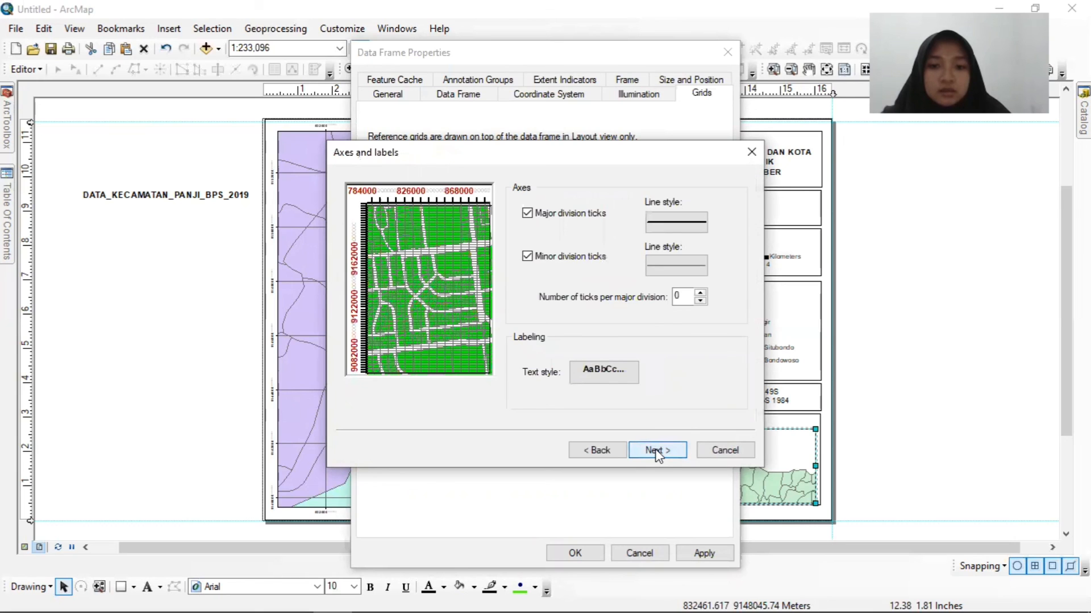
pyautogui.click(658, 451)
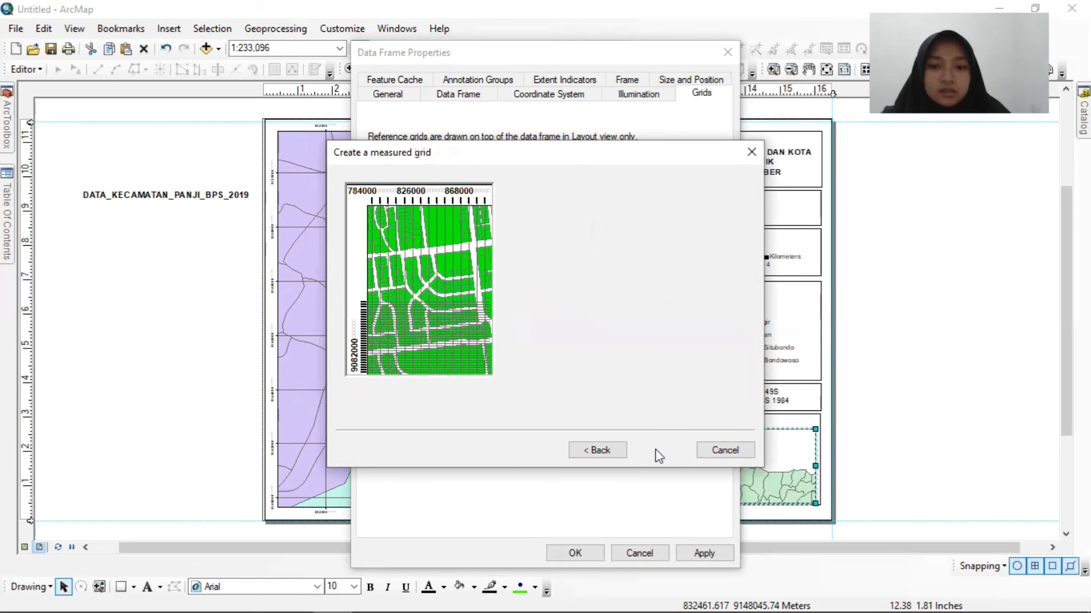
pyautogui.click(657, 450)
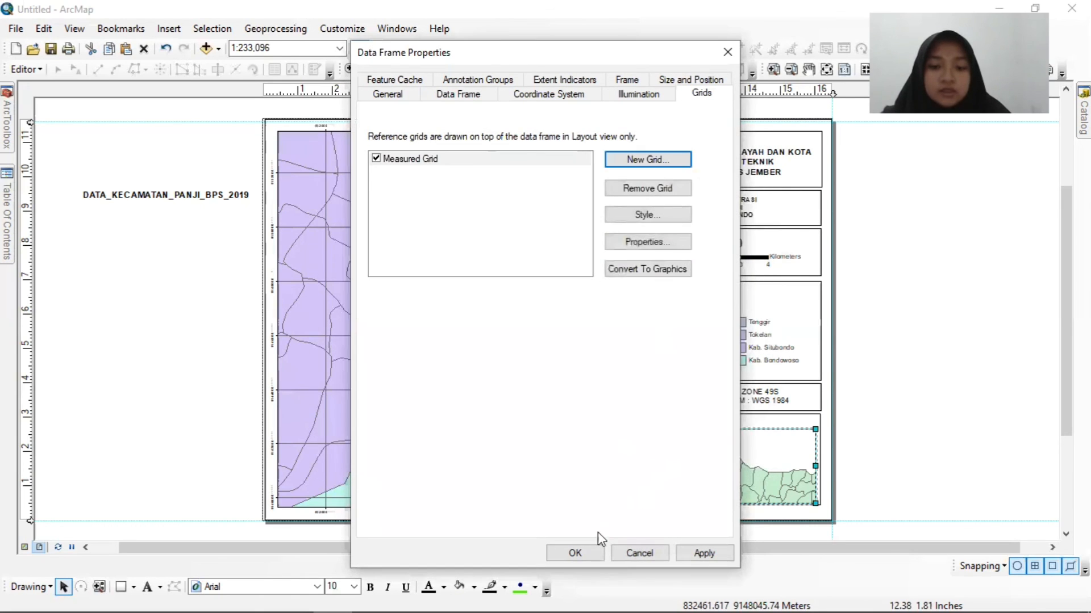
pyautogui.click(575, 553)
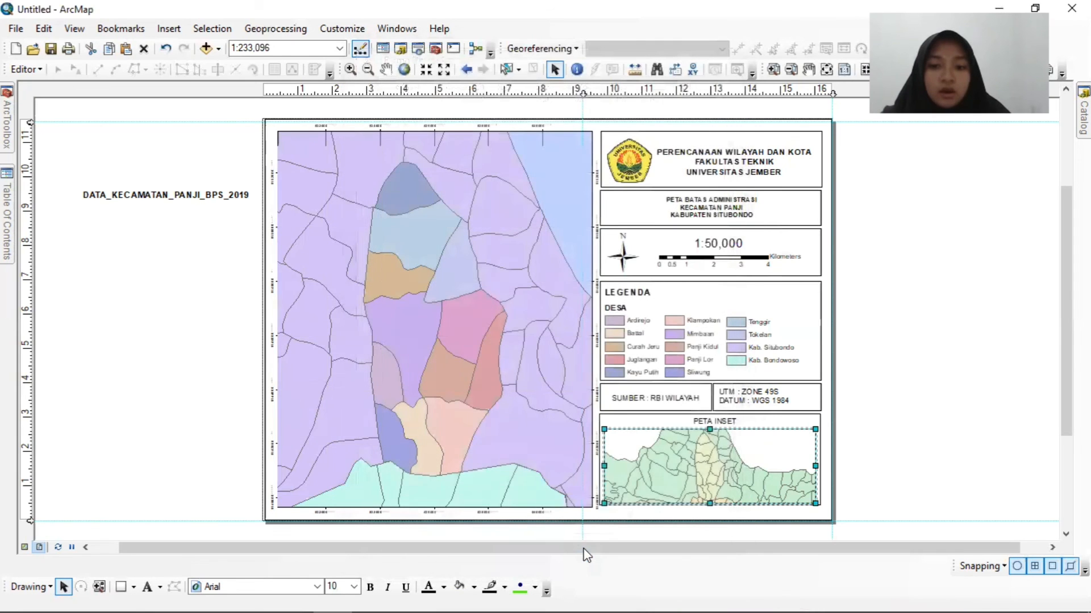
pyautogui.click(888, 315)
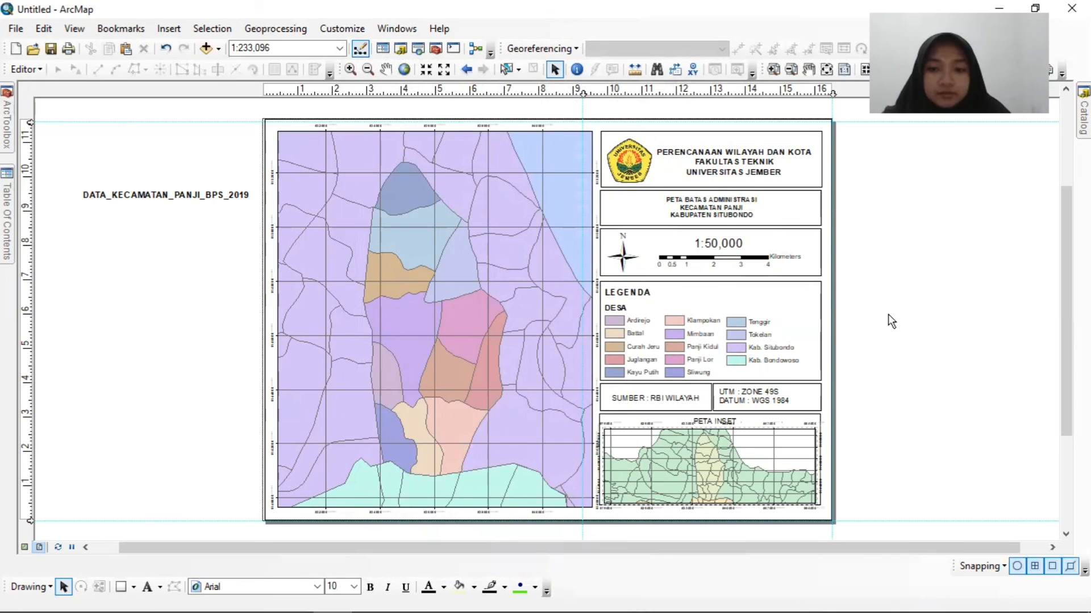
# Delete the stray DATA_KECAMATAN_PANJI_BPS_2019 text outside the page.
pyautogui.click(126, 193)
pyautogui.rightClick(126, 191)
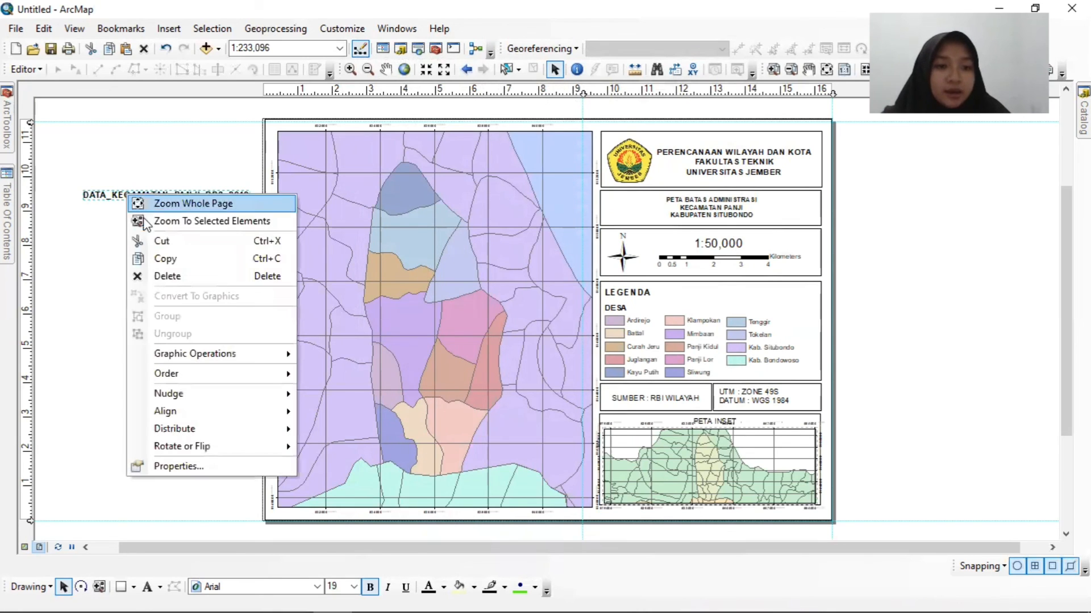
pyautogui.click(164, 276)
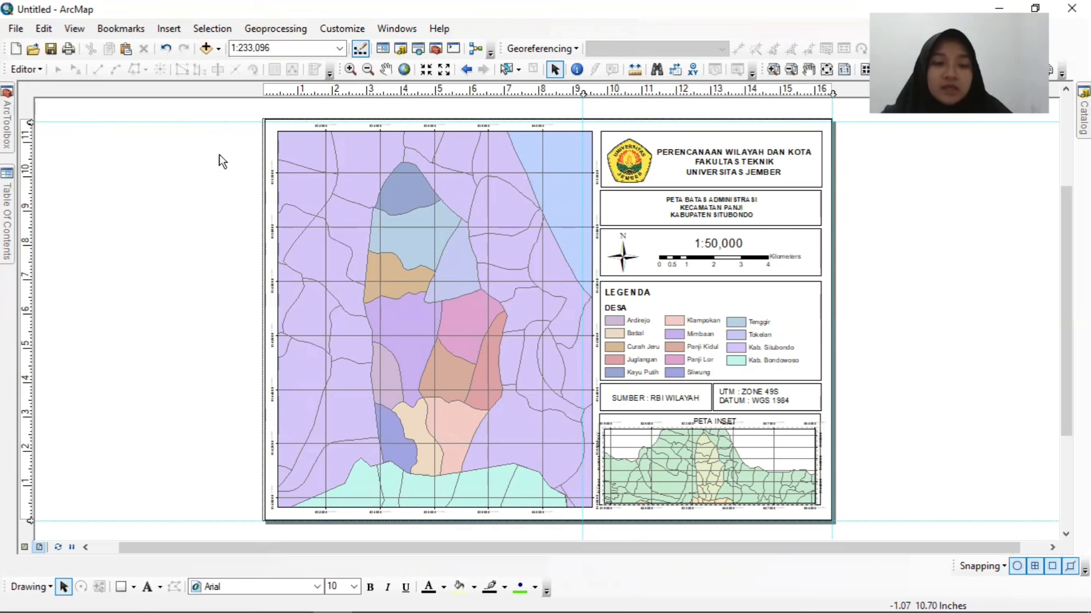
# Export the map layout as a 300 dpi PNG named PETA ADMINISTRASI WILAYAH in the Documents folder.
pyautogui.click(15, 29)
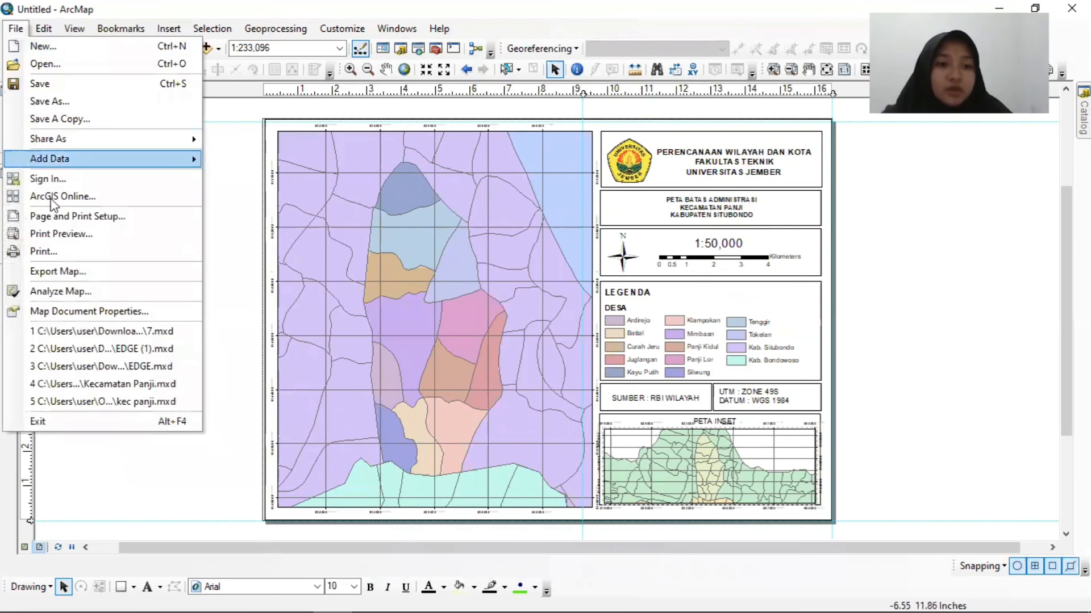
pyautogui.click(72, 272)
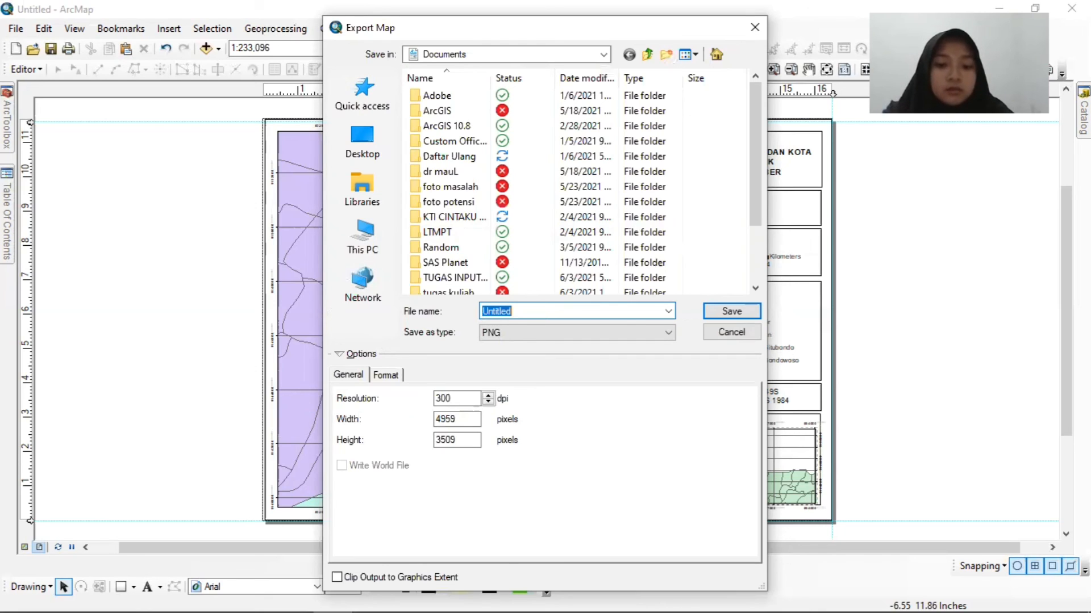
pyautogui.write('PETA AD')
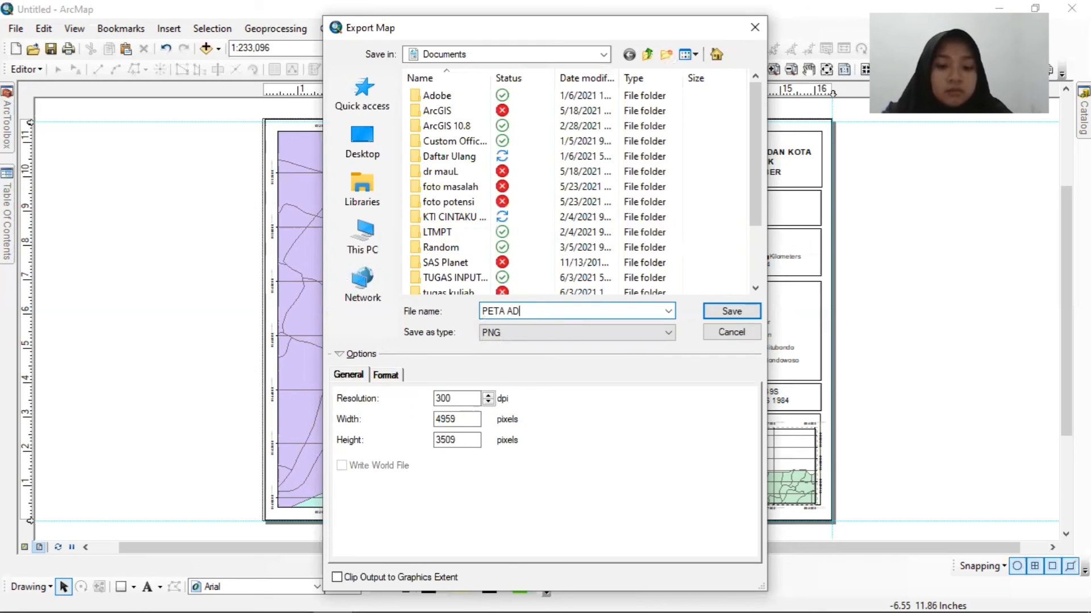
pyautogui.write('MINISTRASI WILAYAH')
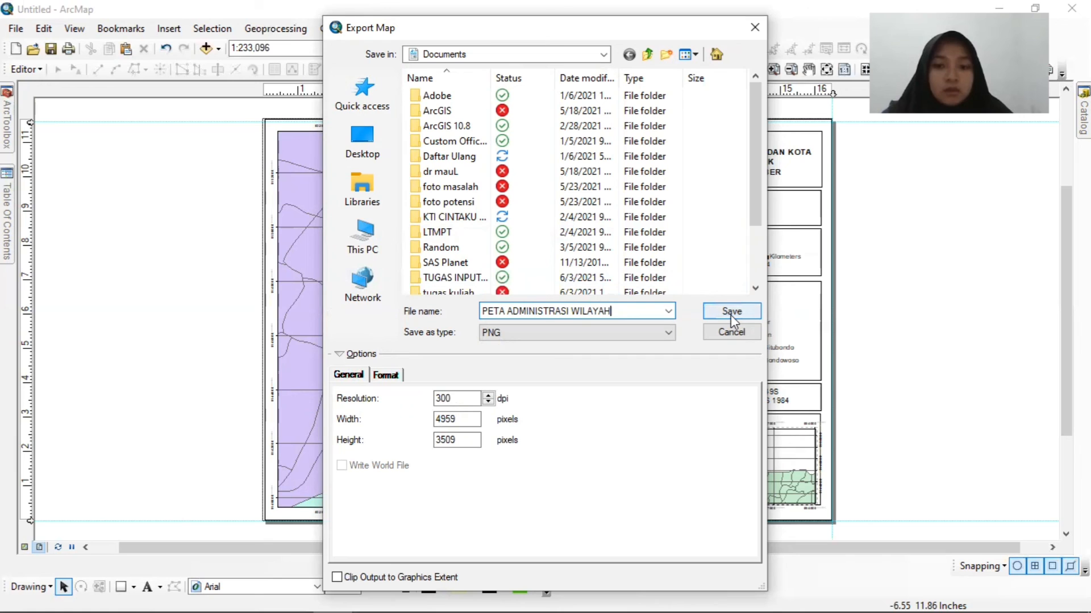
pyautogui.click(731, 312)
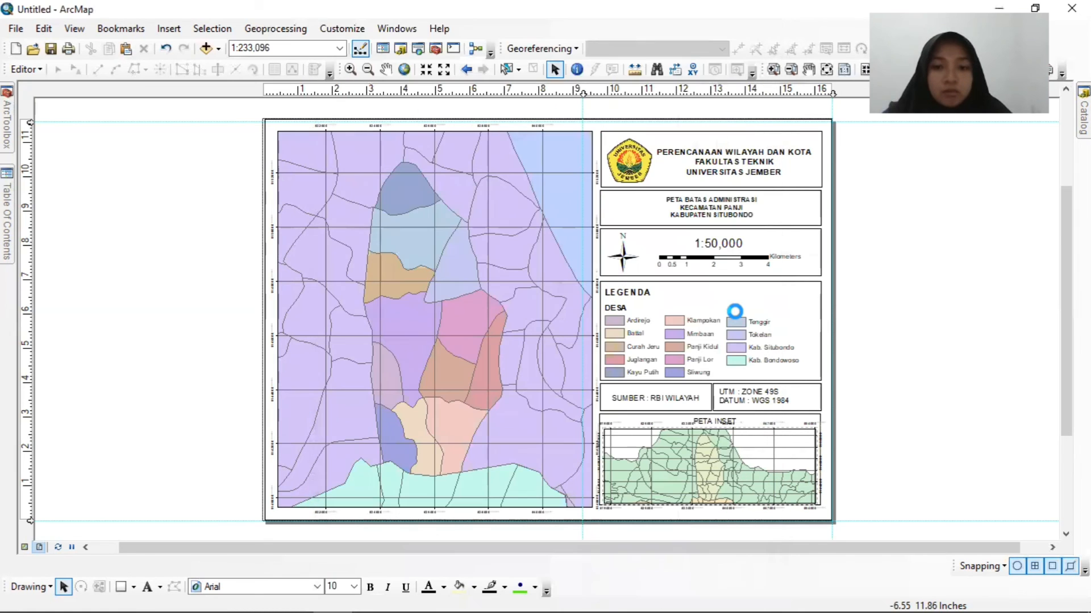